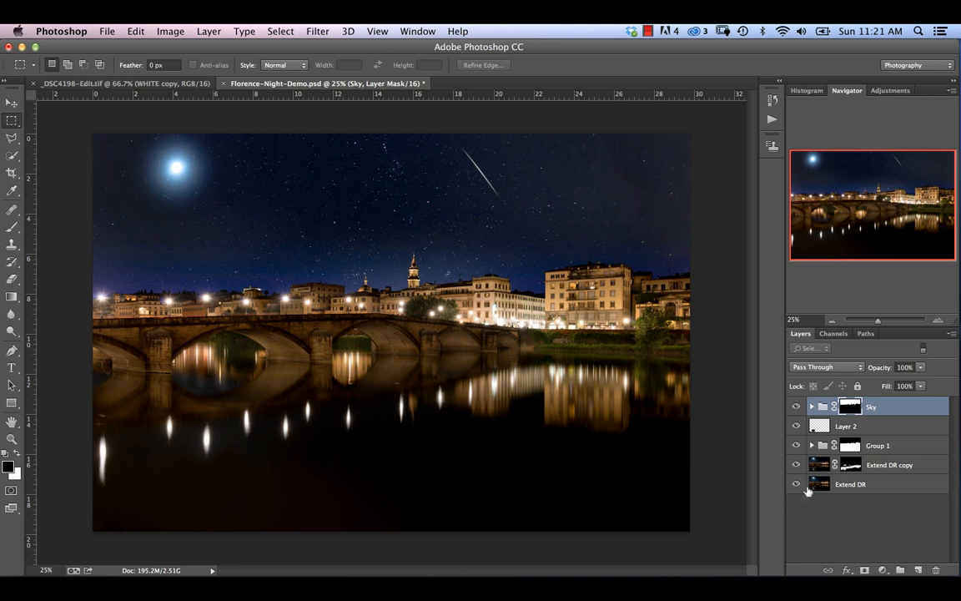
Isolate the Extend DR layer, and reveal the layers and groups above it one at a time to compare each contribution
alt+click(797, 484)
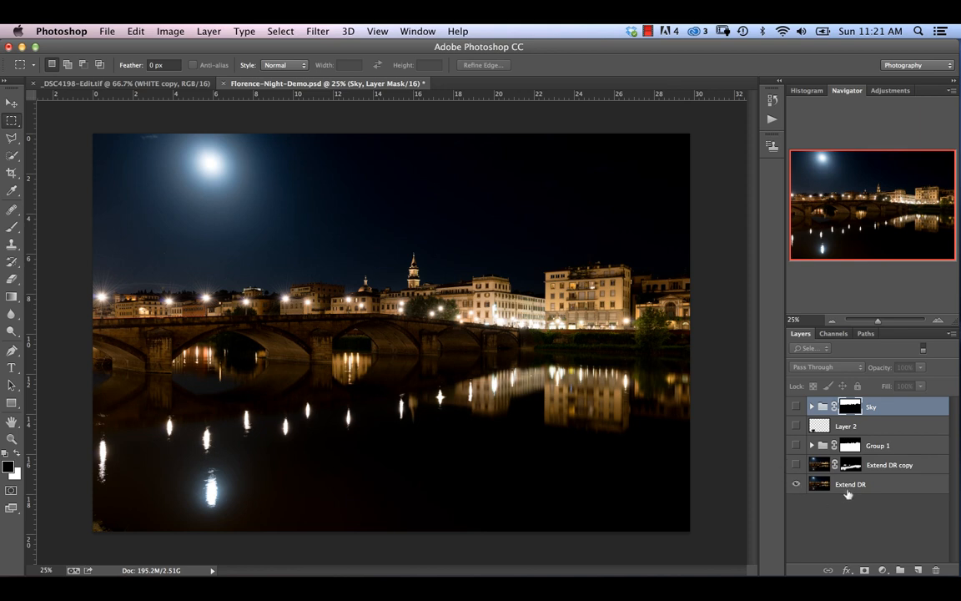
click(796, 465)
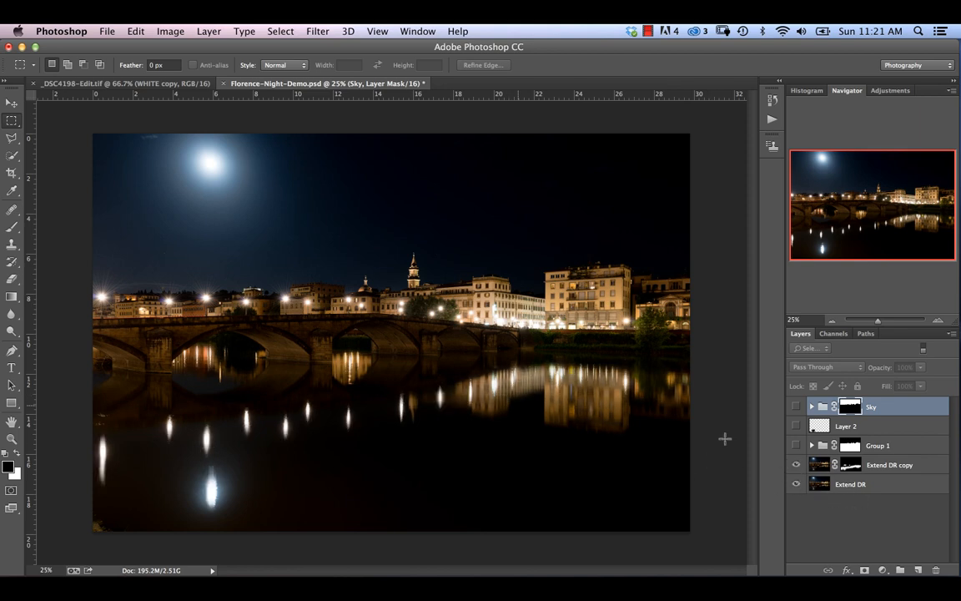
click(797, 447)
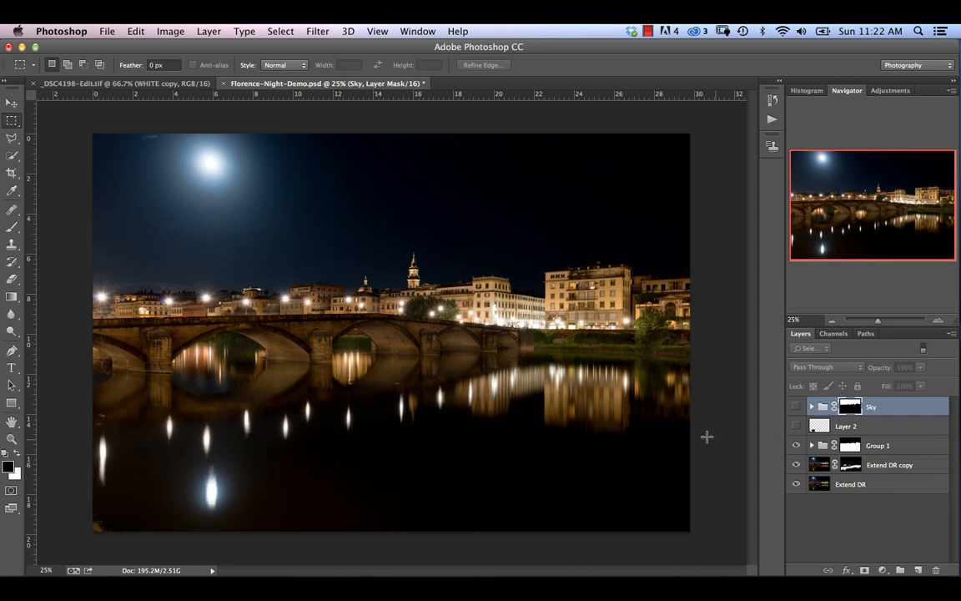
click(796, 425)
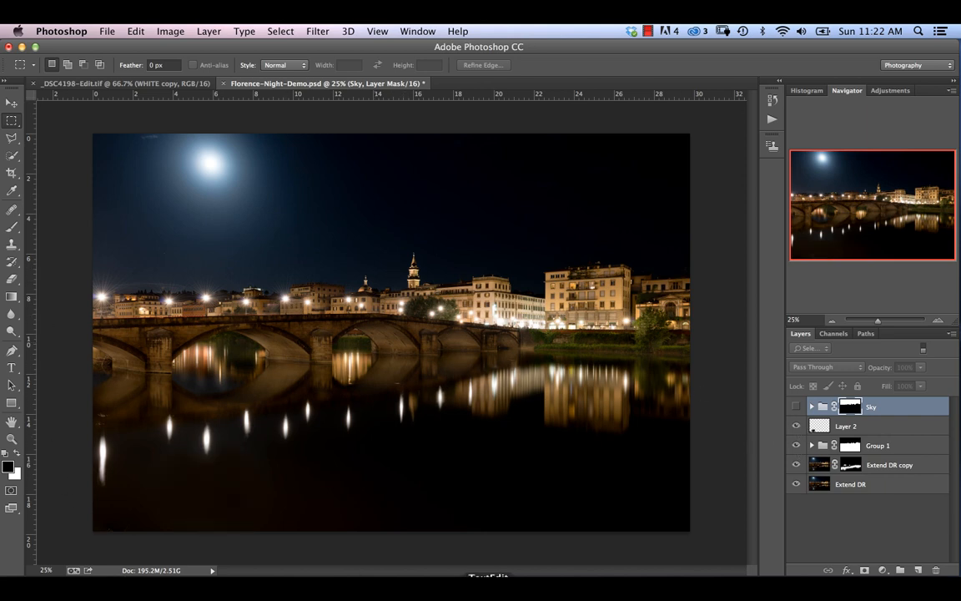
click(797, 407)
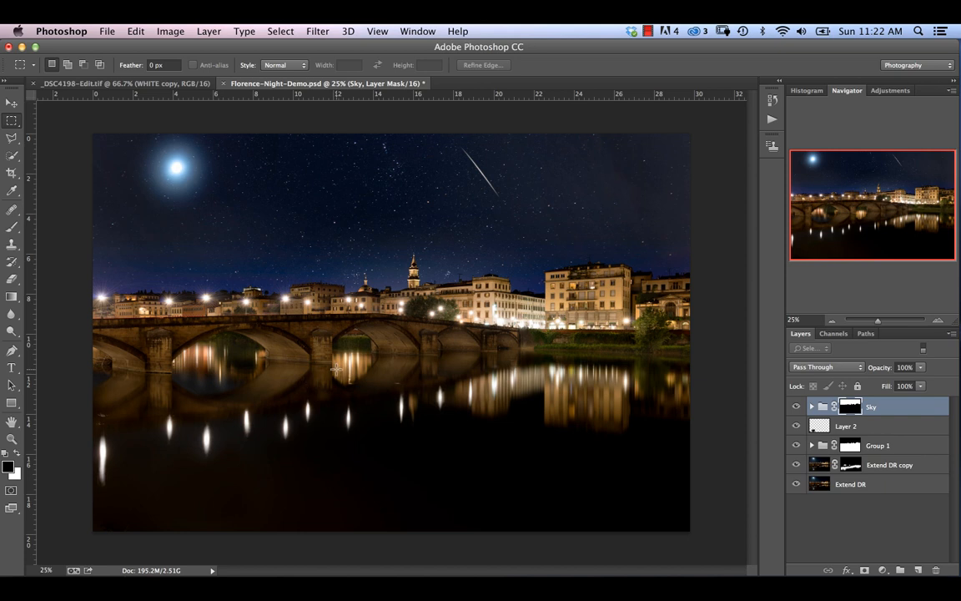
Create a layer group named Land above Sky and give it an inverted copy of the Sky group's mask
click(900, 571)
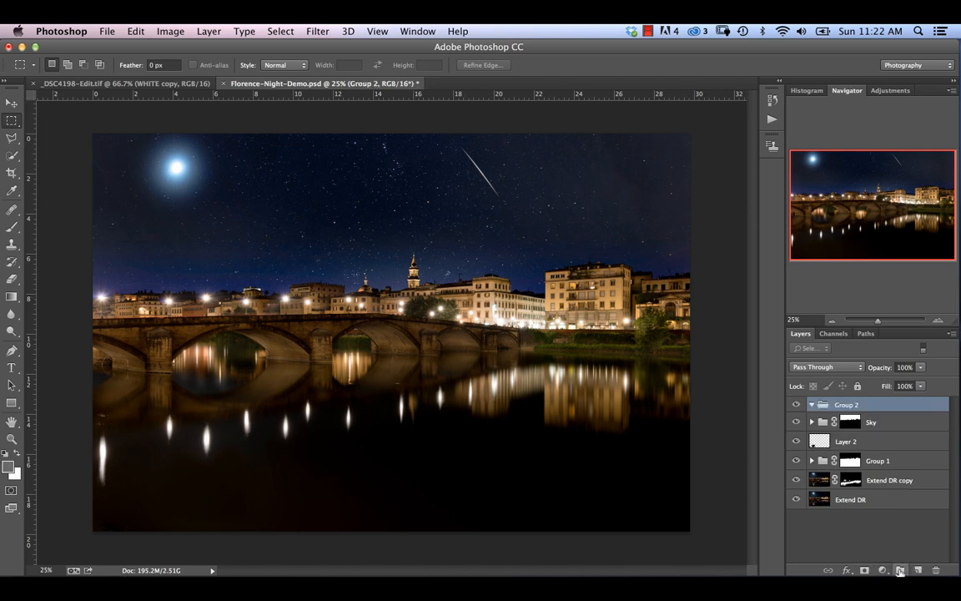
double_click(848, 404)
text(Lind)
key(Return)
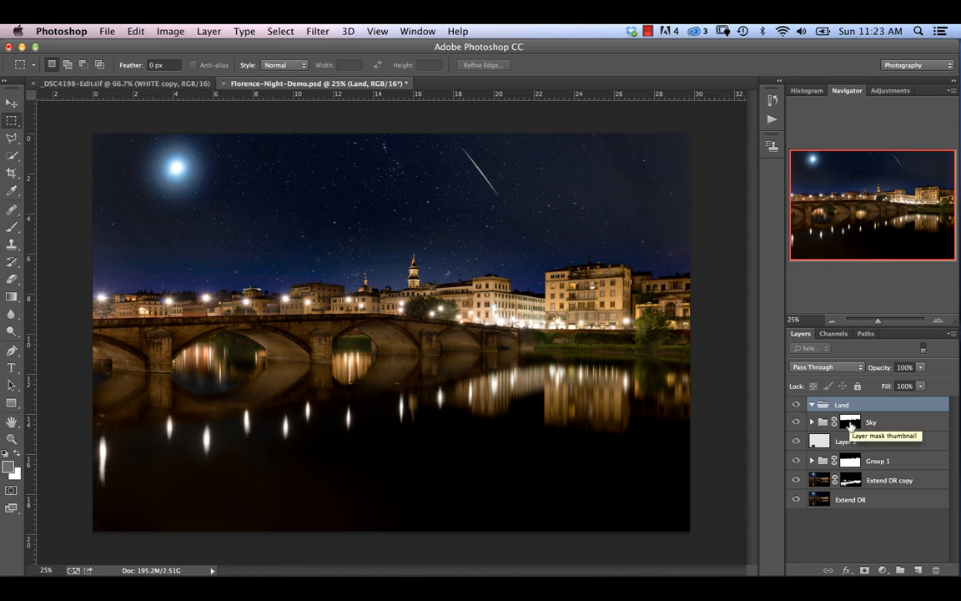
drag(851, 425, 851, 412)
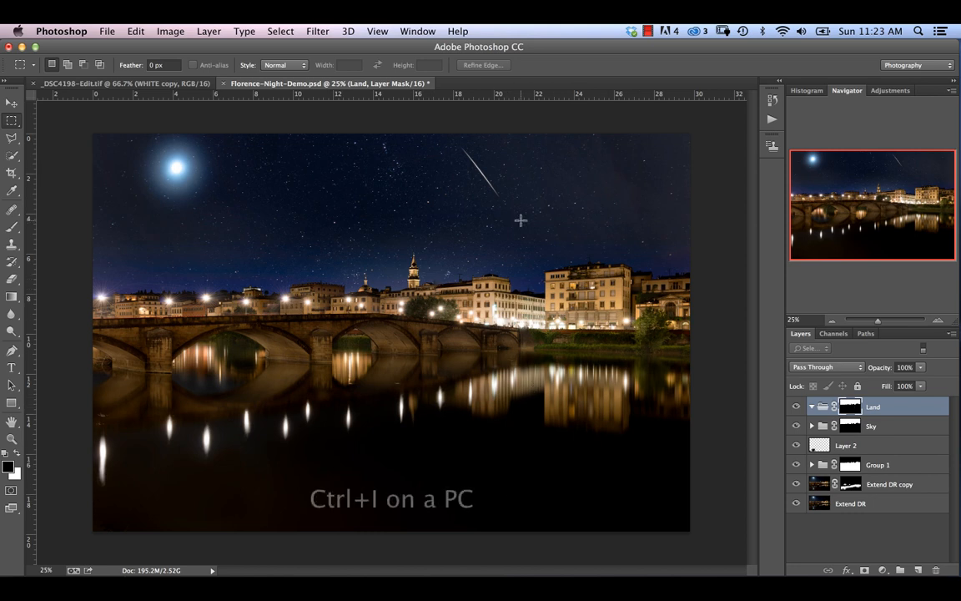
key(super+i)
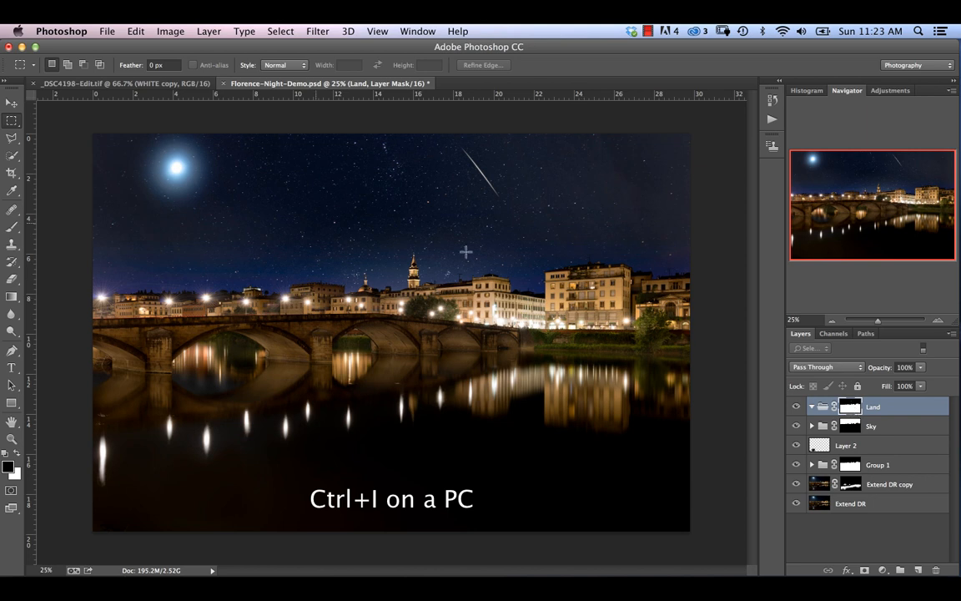
With every layer except the Sky group hidden, stamp the masked sky into a new merged layer directly above that group
click(810, 426)
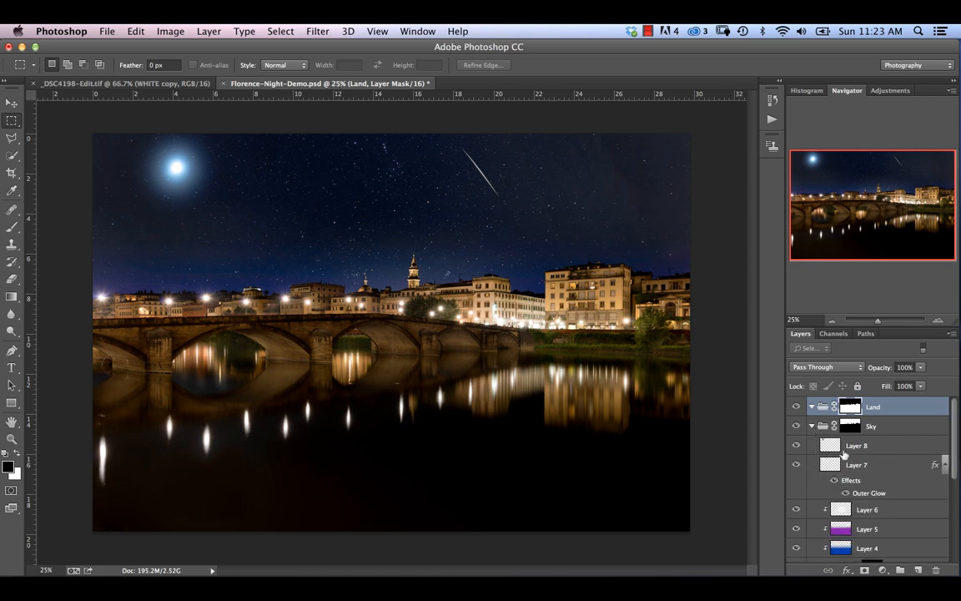
scroll(845, 455, down, 6)
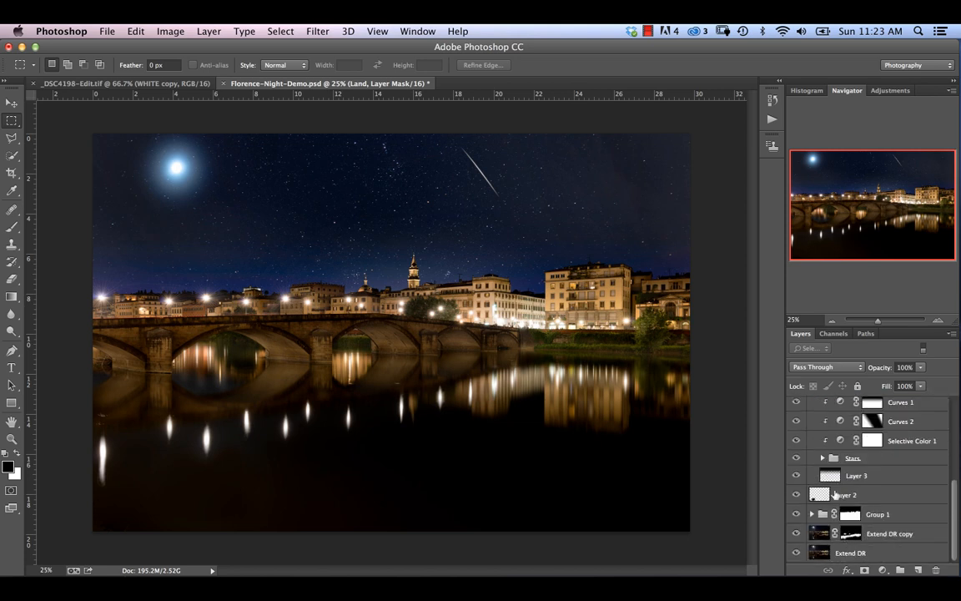
scroll(834, 494, up, 6)
click(812, 426)
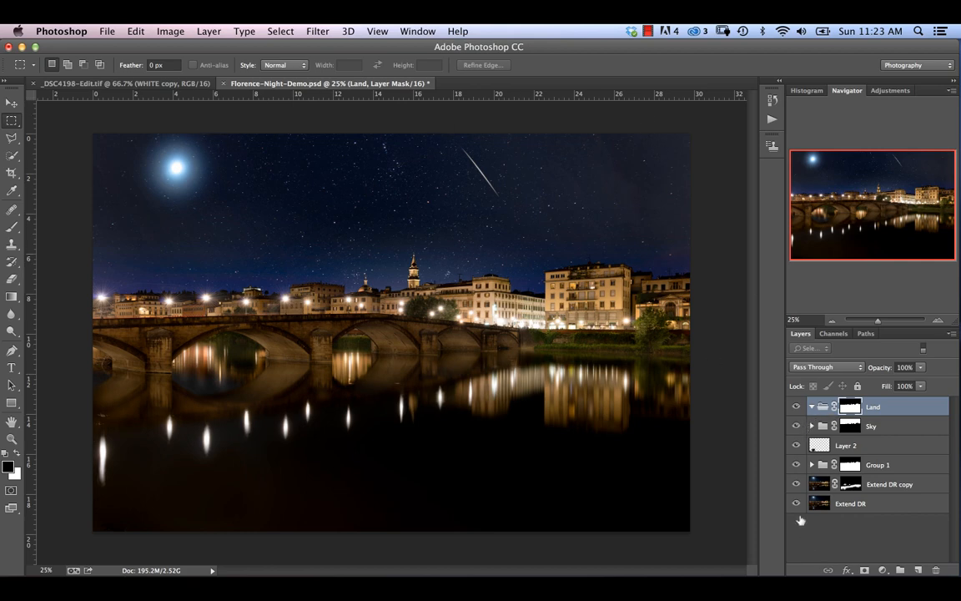
drag(796, 506, 795, 453)
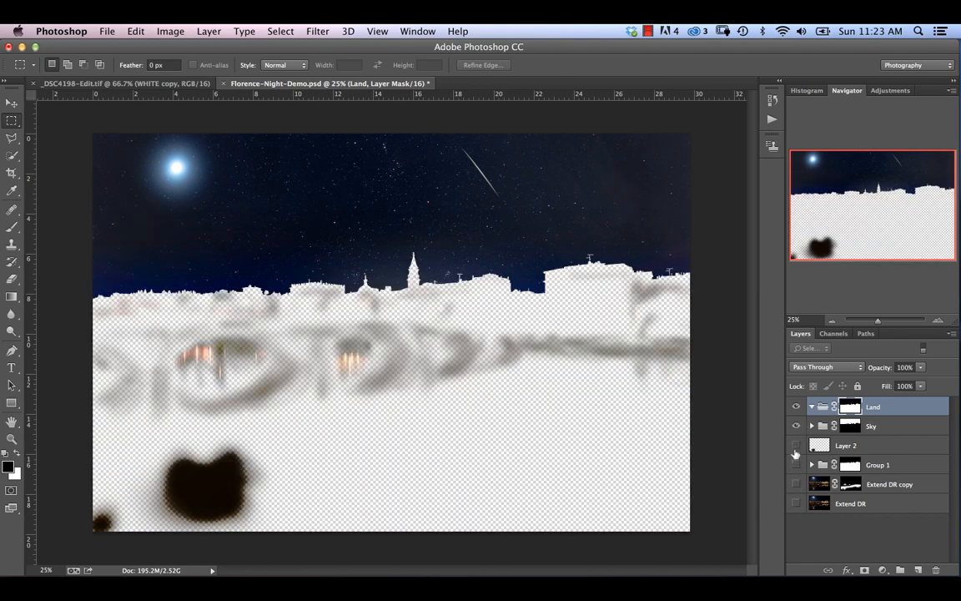
click(796, 406)
click(920, 430)
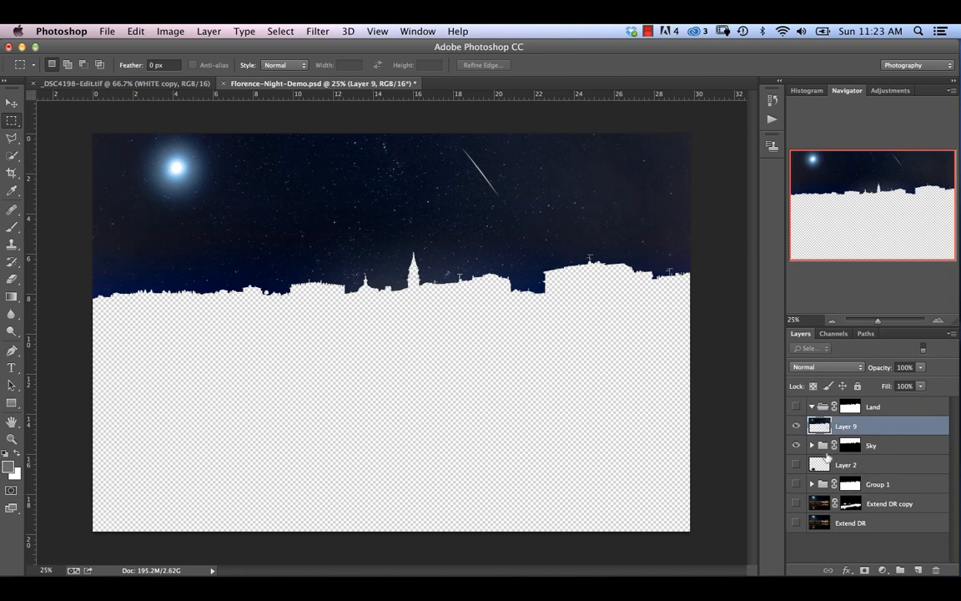
Show all the hidden layers again and move the merged sky layer into the Land group
drag(796, 522, 792, 431)
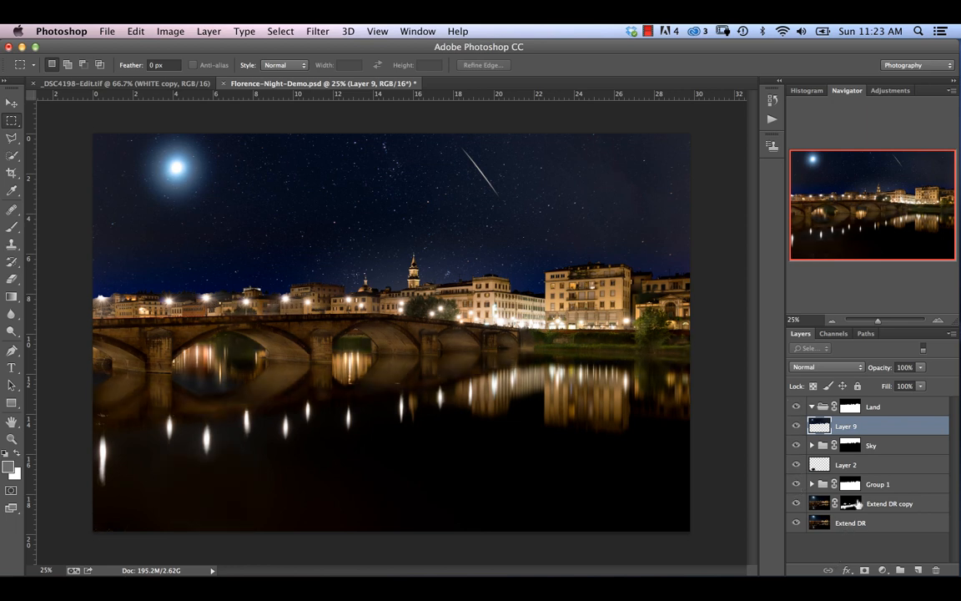
drag(868, 428, 863, 407)
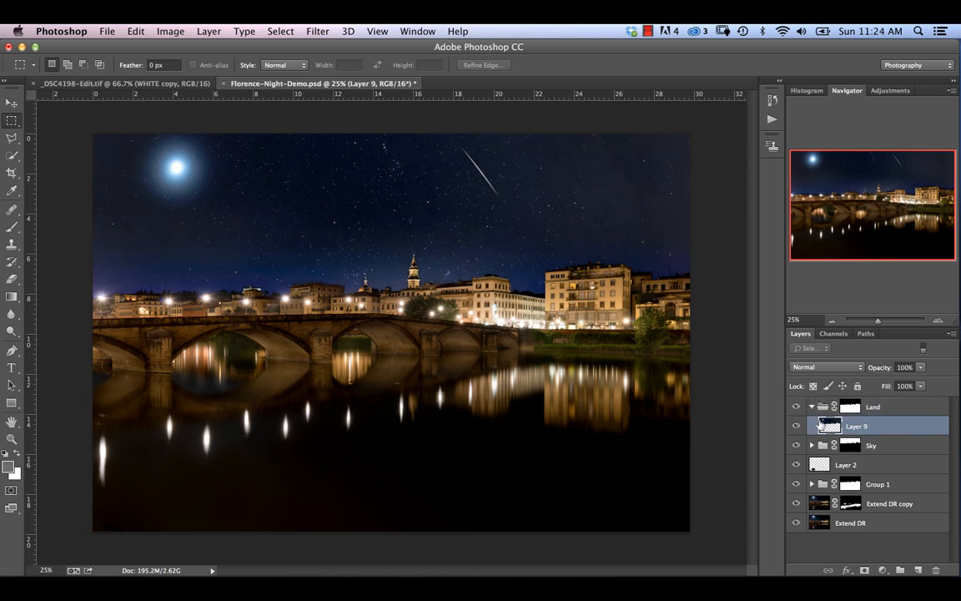
Flip the merged sky layer vertically and move it down over the river as a reflection of the sky
key(super+t)
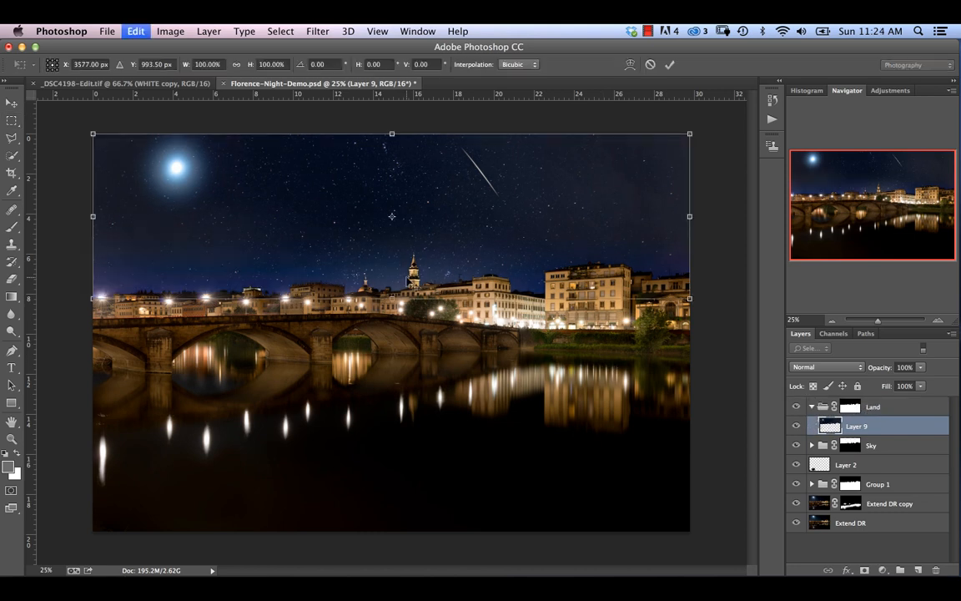
right_click(367, 250)
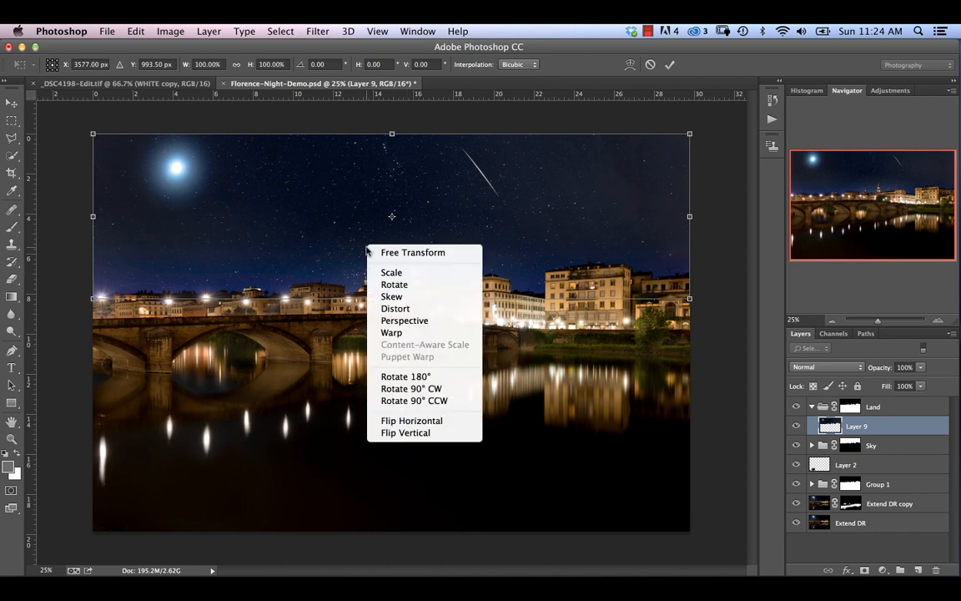
click(419, 431)
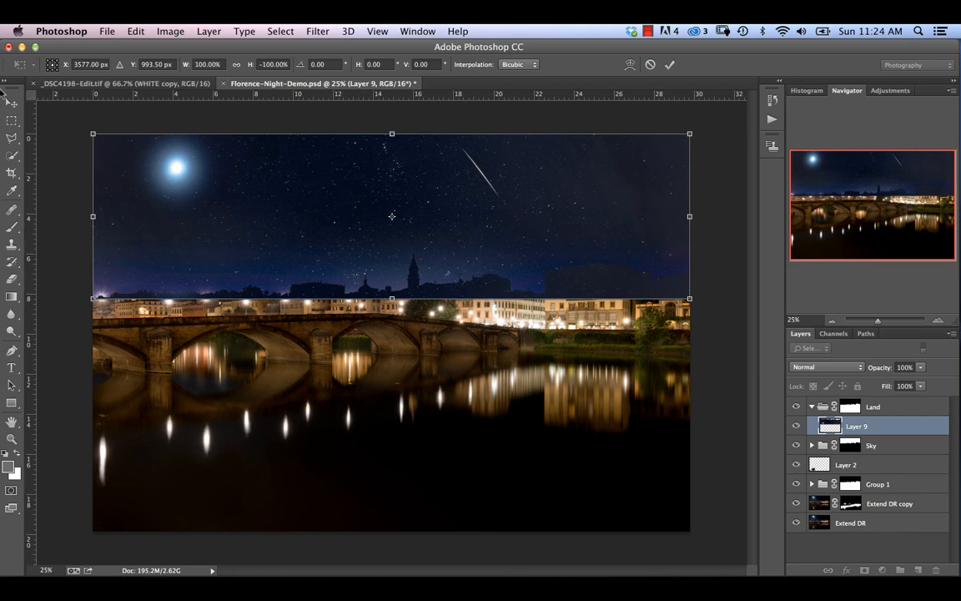
click(10, 100)
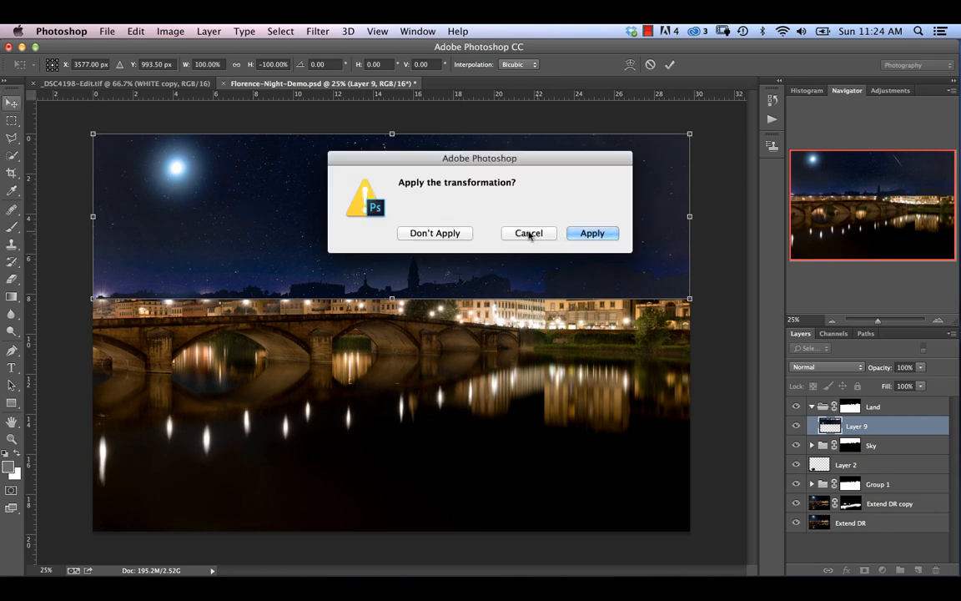
key(Return)
drag(320, 221, 325, 483)
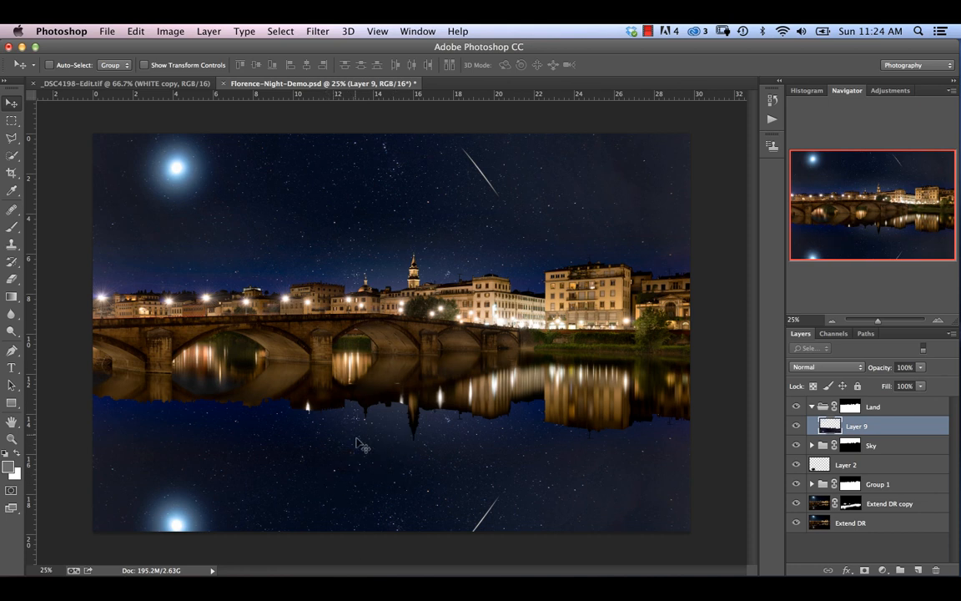
mouse_move(352, 440)
mouse_down()
mouse_move(353, 476)
mouse_move(338, 440)
mouse_up()
Stretch the flipped sky layer to about 129% height, raising its upper edge slightly and extending it below the canvas
key(super+t)
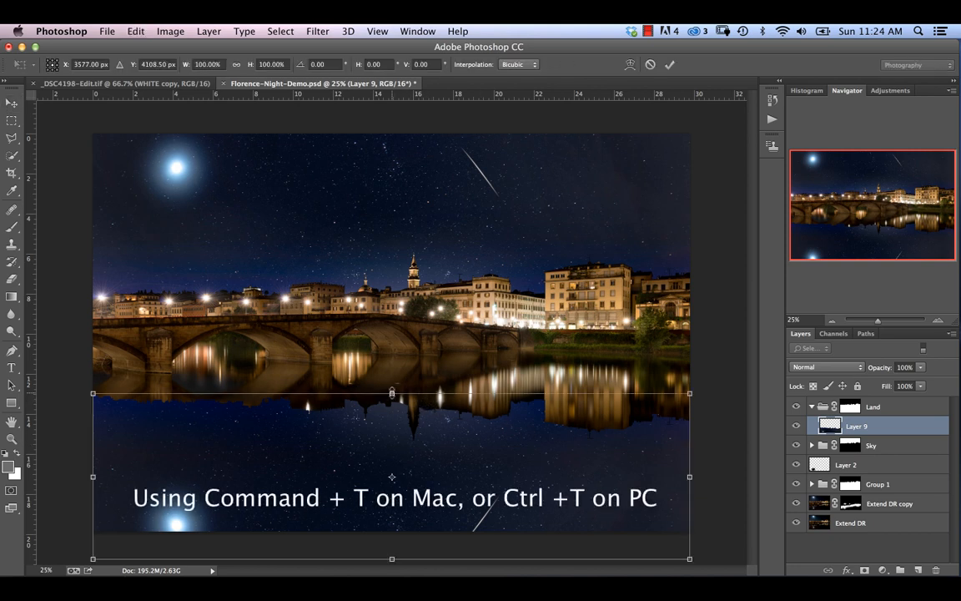
drag(392, 393, 392, 386)
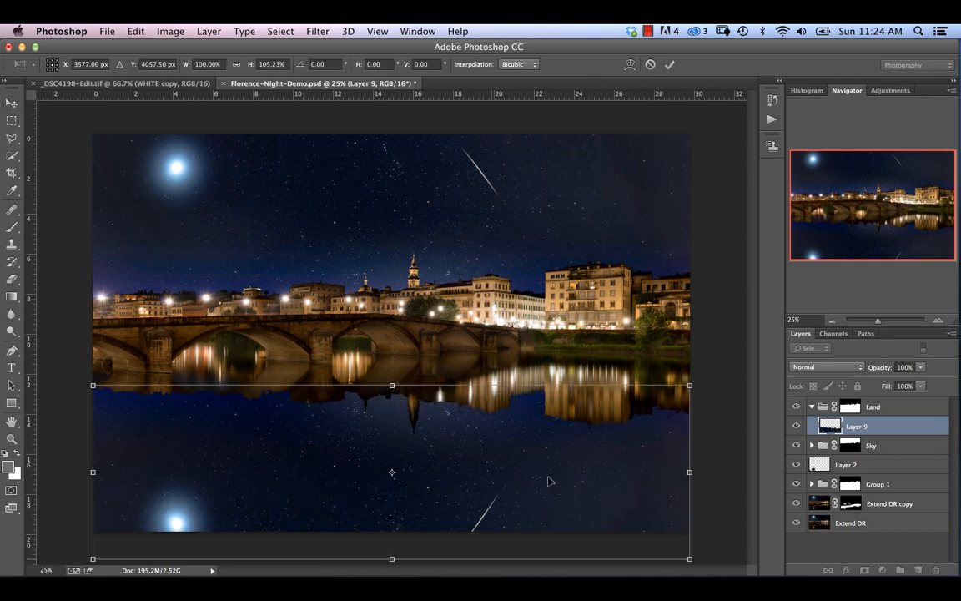
drag(392, 561, 392, 593)
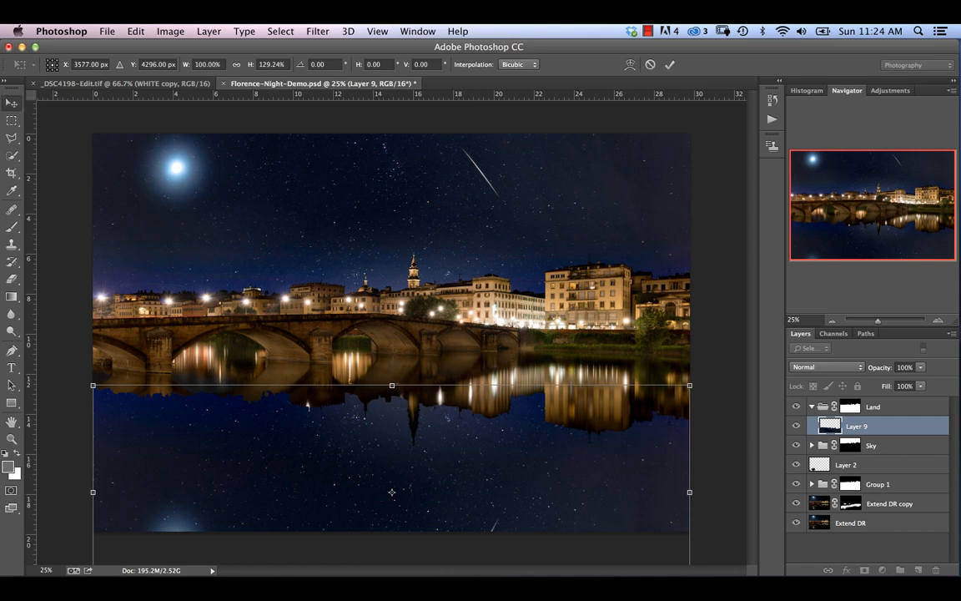
key(Return)
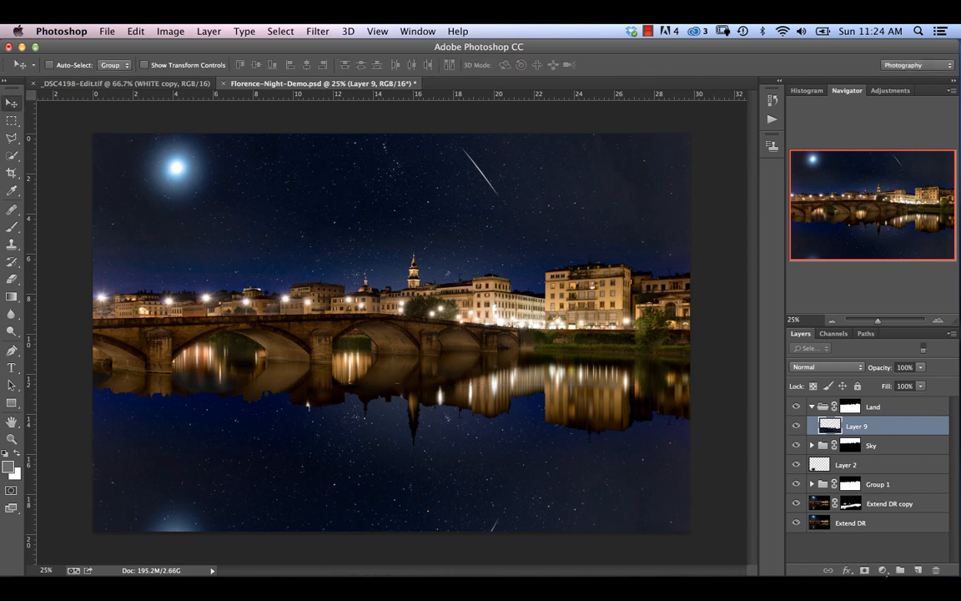
Add a layer mask to the flipped sky and fade its upper edge near the bridge with black-to-transparent linear gradients
click(865, 570)
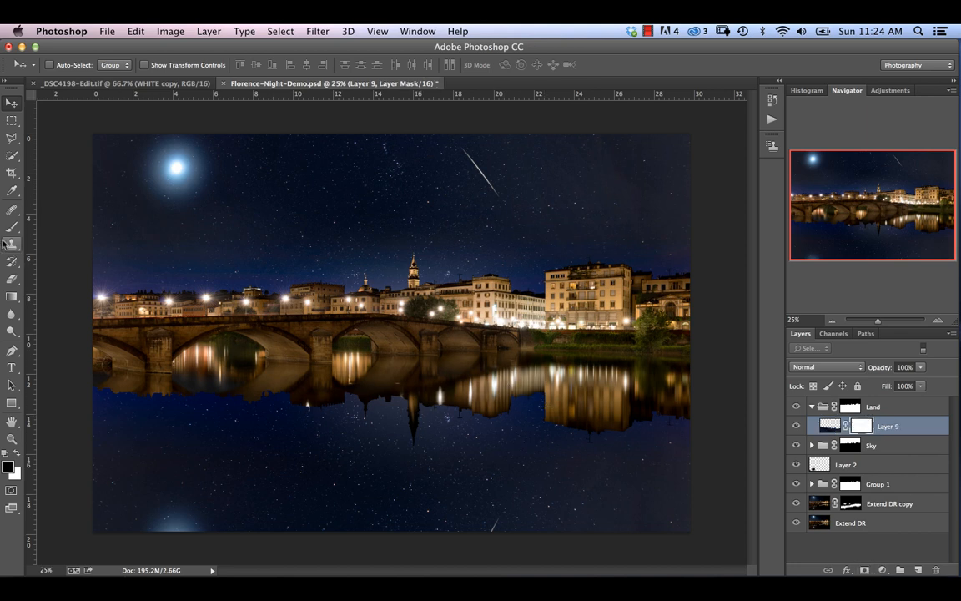
click(12, 296)
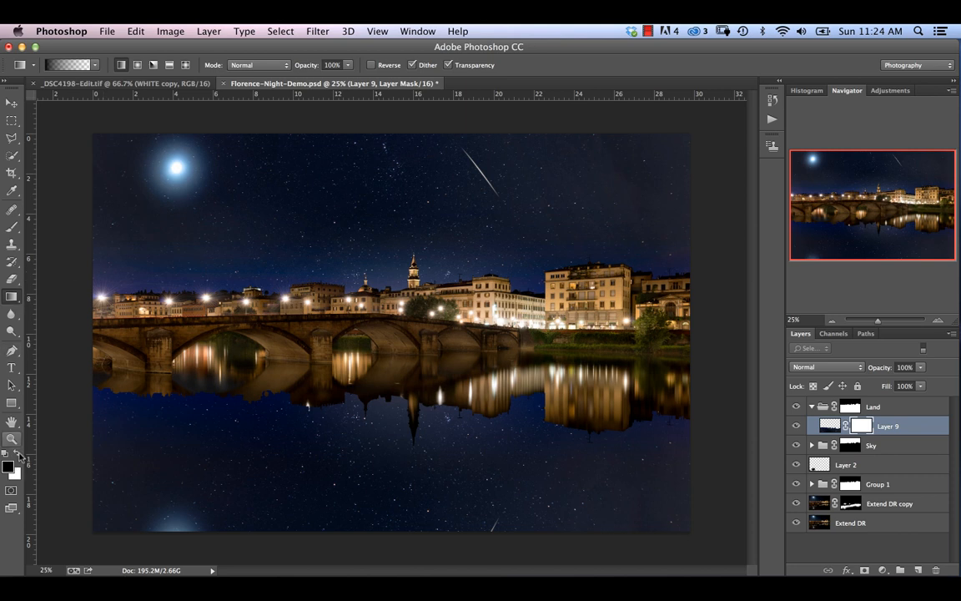
click(94, 65)
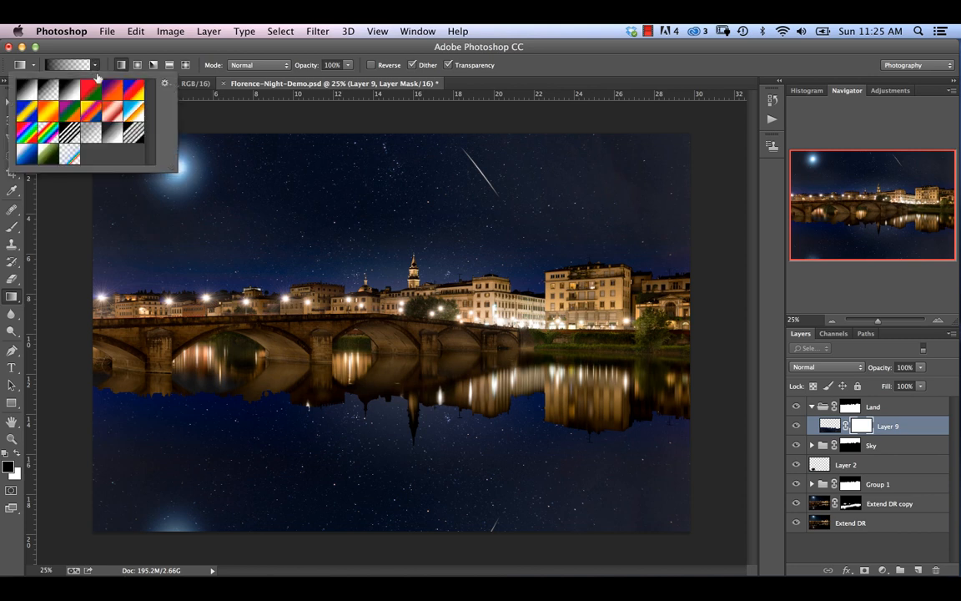
click(136, 47)
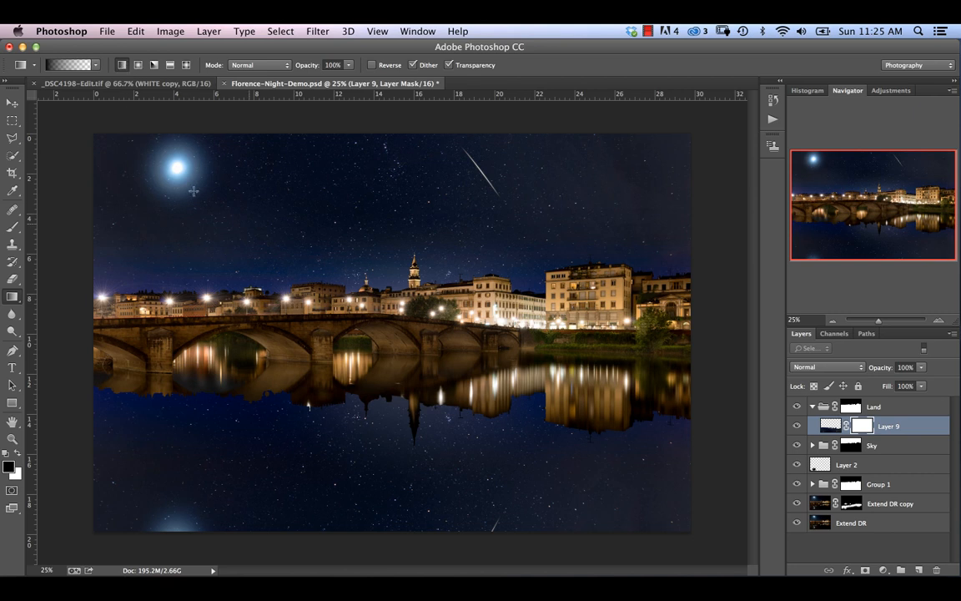
drag(200, 376, 198, 436)
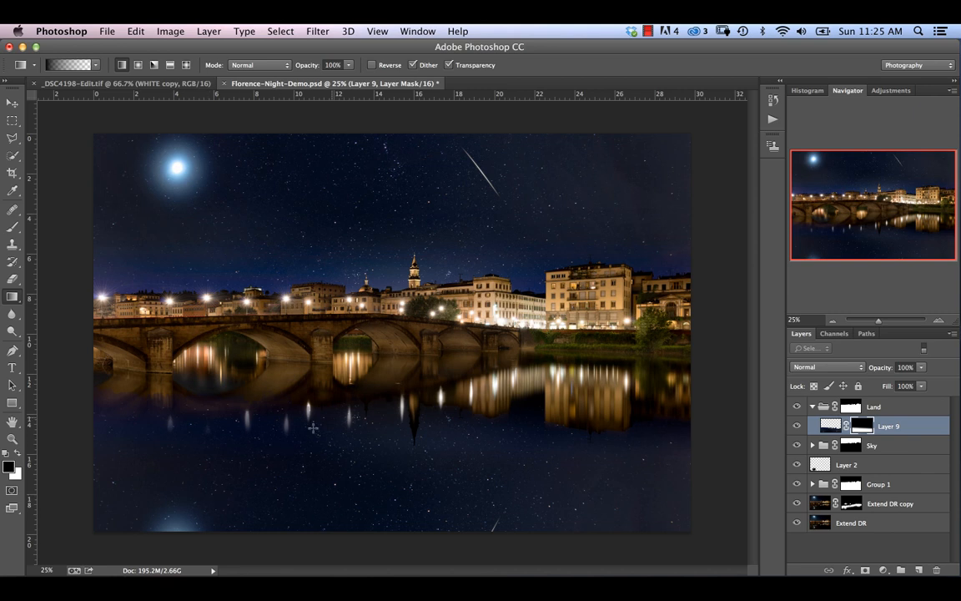
key(super+z)
drag(194, 345, 192, 435)
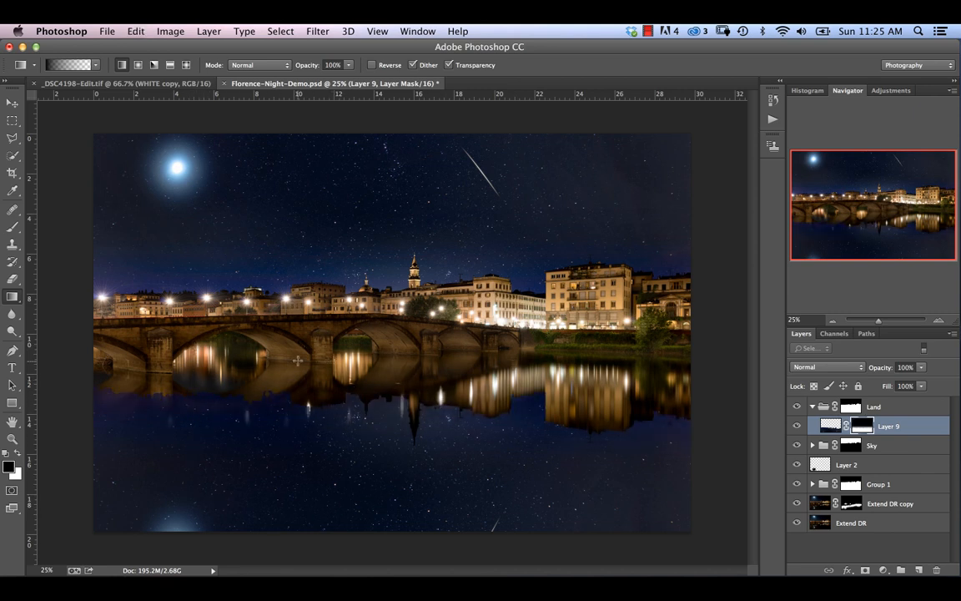
drag(529, 361, 522, 453)
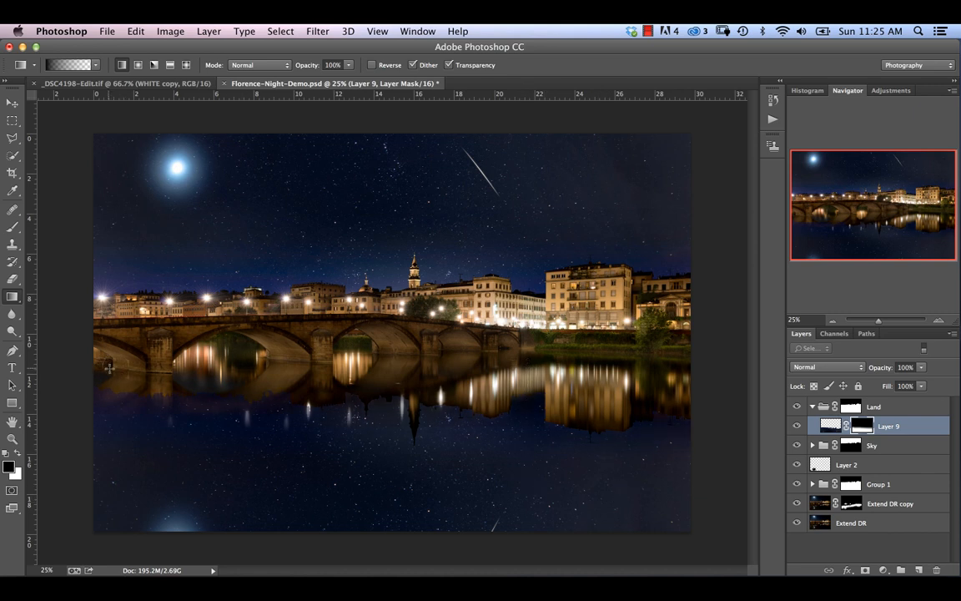
drag(117, 402, 111, 449)
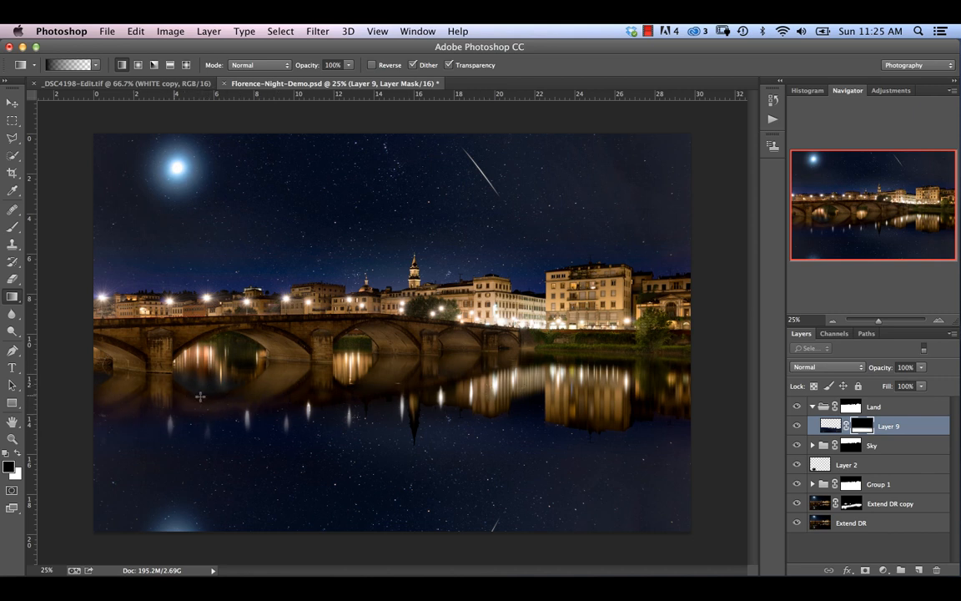
Set the blend mode of the flipped sky layer to Lighten
click(830, 426)
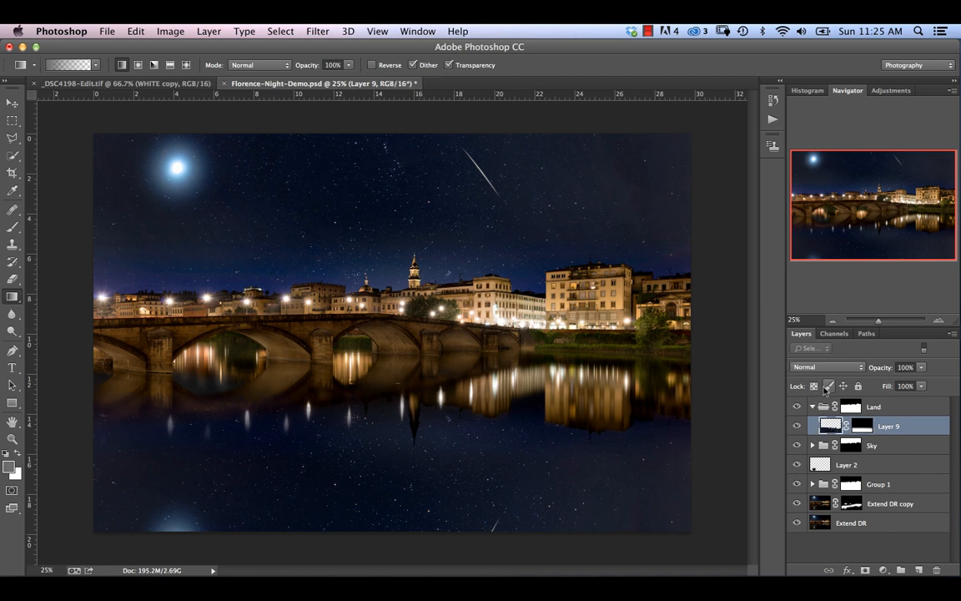
click(828, 371)
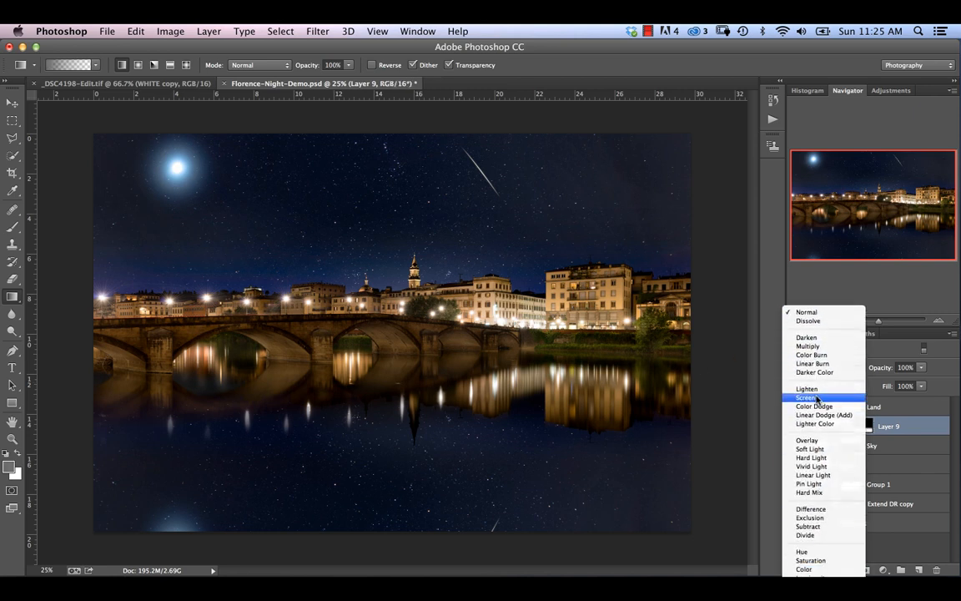
click(806, 389)
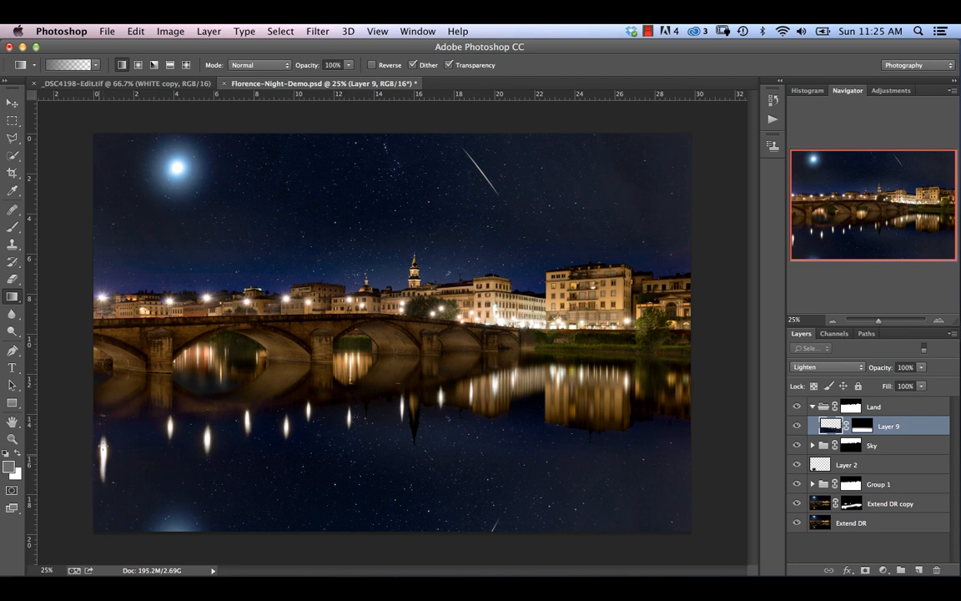
Paint black on the flipped sky's mask along the upper water with a soft 1300 px brush at 5% flow
click(863, 426)
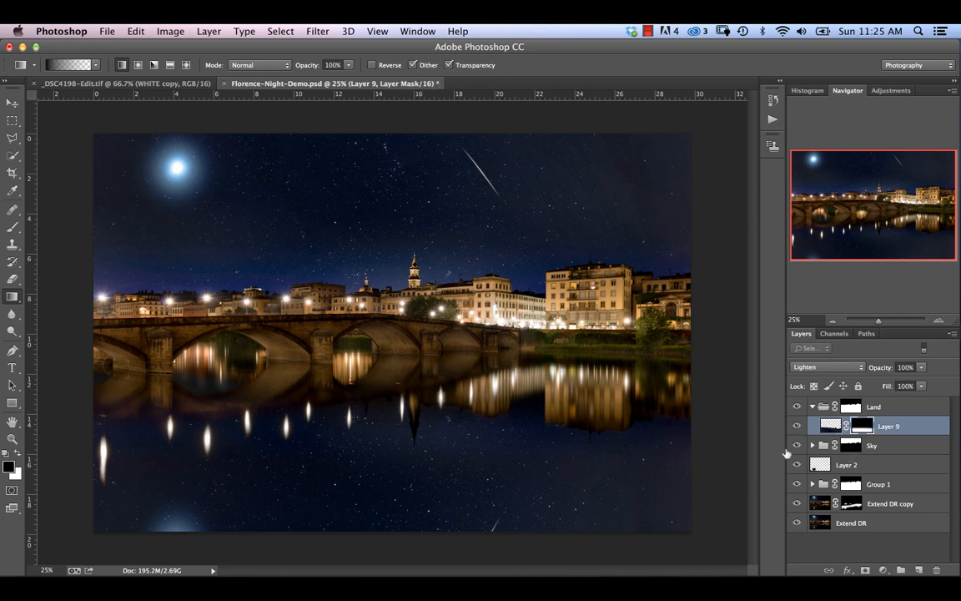
click(13, 227)
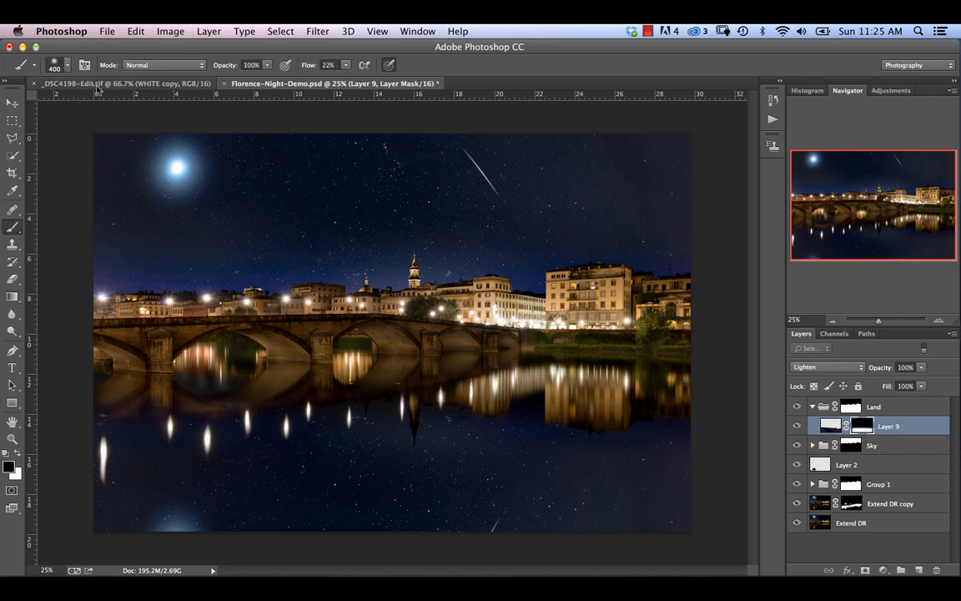
click(66, 66)
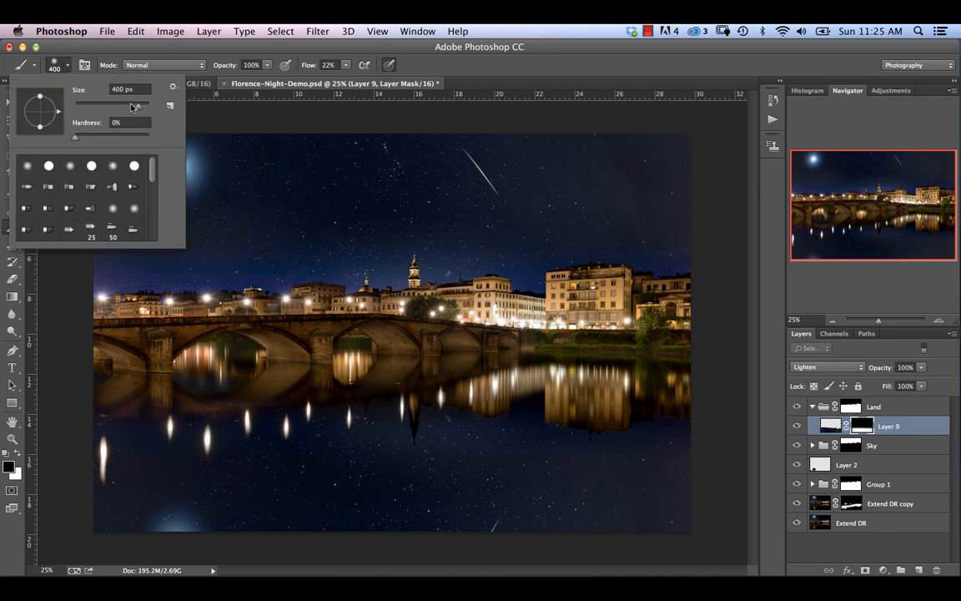
drag(314, 68, 310, 69)
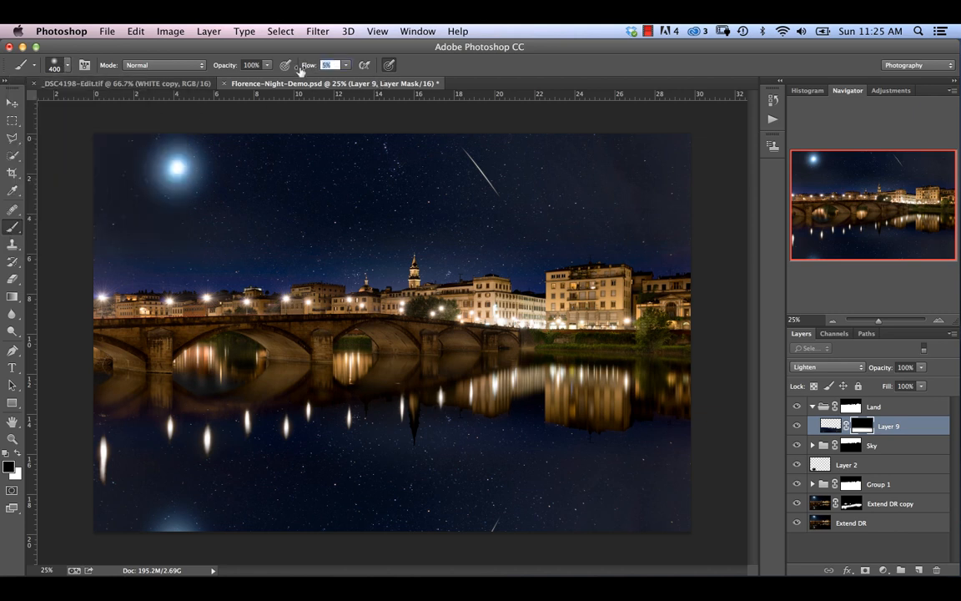
key(])
key(bracketright)
key(bracketright)
key(bracketright)
key(bracketright)
key(bracketright)
key(bracketright)
key(bracketright)
key(bracketright)
drag(440, 401, 375, 416)
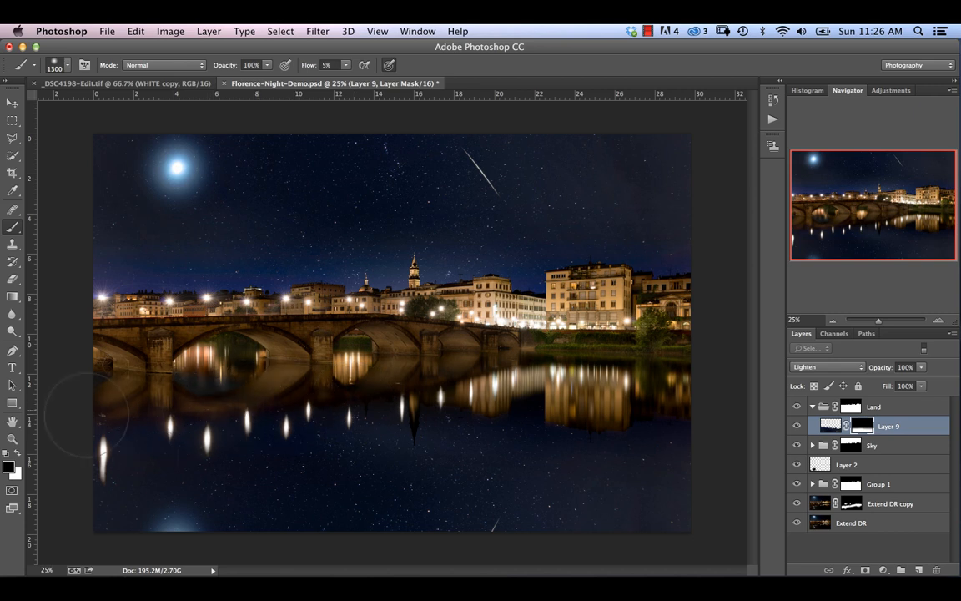
Refine the flipped sky's mask around the bridge and building reflections, using soft brush sizes of 1000 and 500 px
key(bracketleft)
key(bracketleft)
key(bracketleft)
key(bracketleft)
key(bracketleft)
key(bracketleft)
key(bracketleft)
key(bracketleft)
key(bracketleft)
key(bracketright)
key(bracketright)
key(bracketright)
key(bracketright)
key(bracketright)
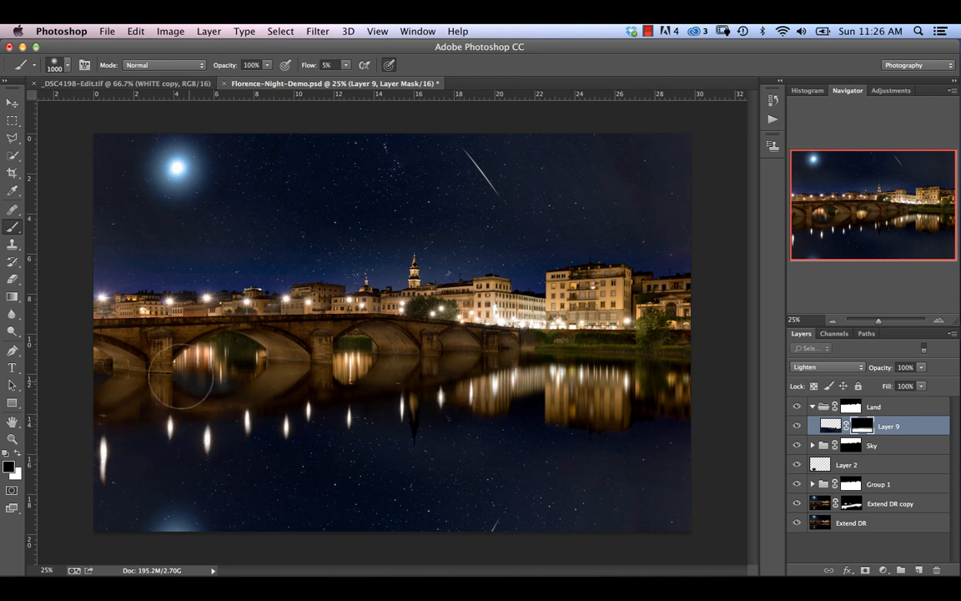
key(bracketleft)
key(bracketleft)
key(bracketleft)
key(bracketleft)
key(bracketleft)
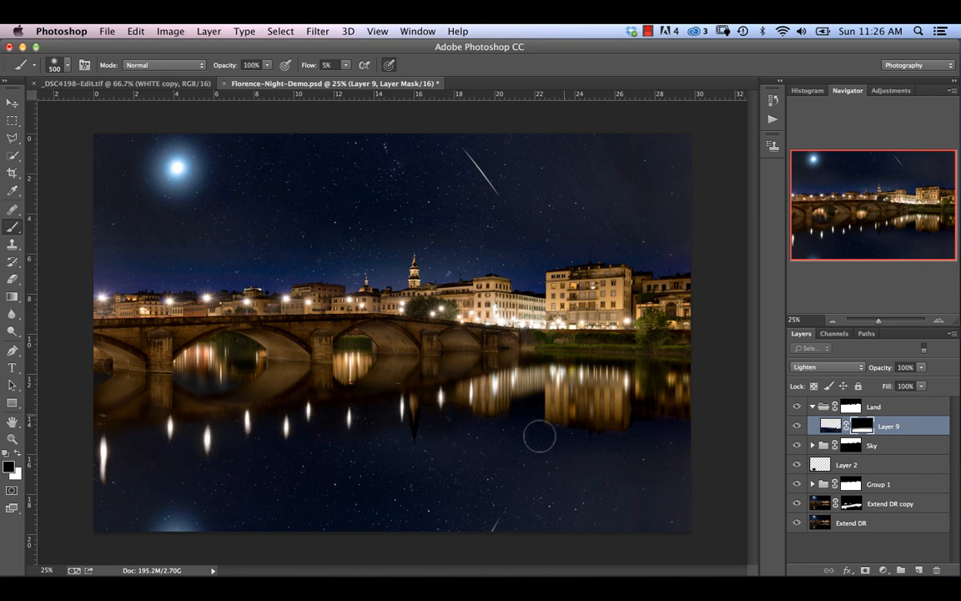
Preview the mask as a red overlay and enlarge the brush to 800 px for touching up near the building reflections
key(backslash)
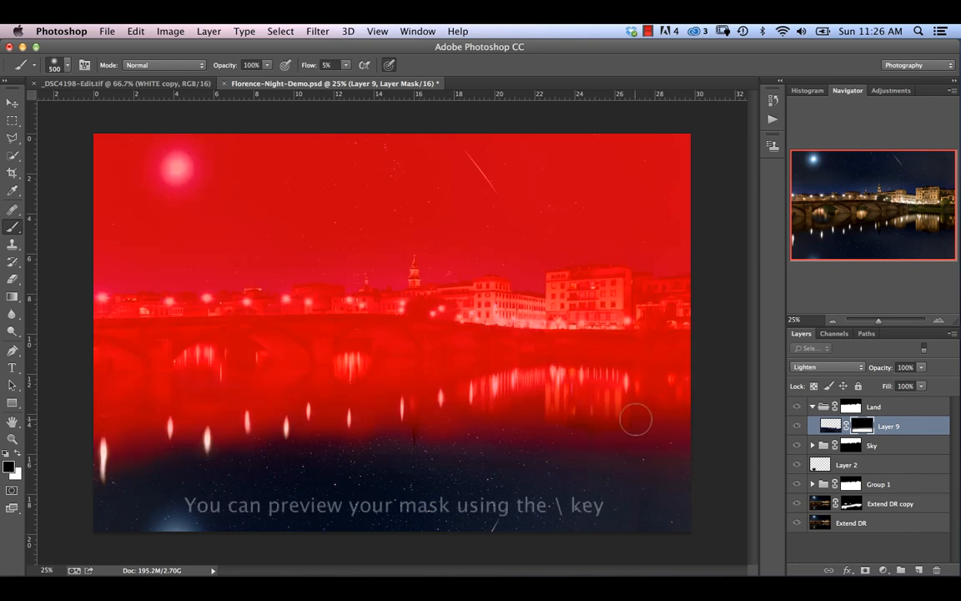
key(backslash)
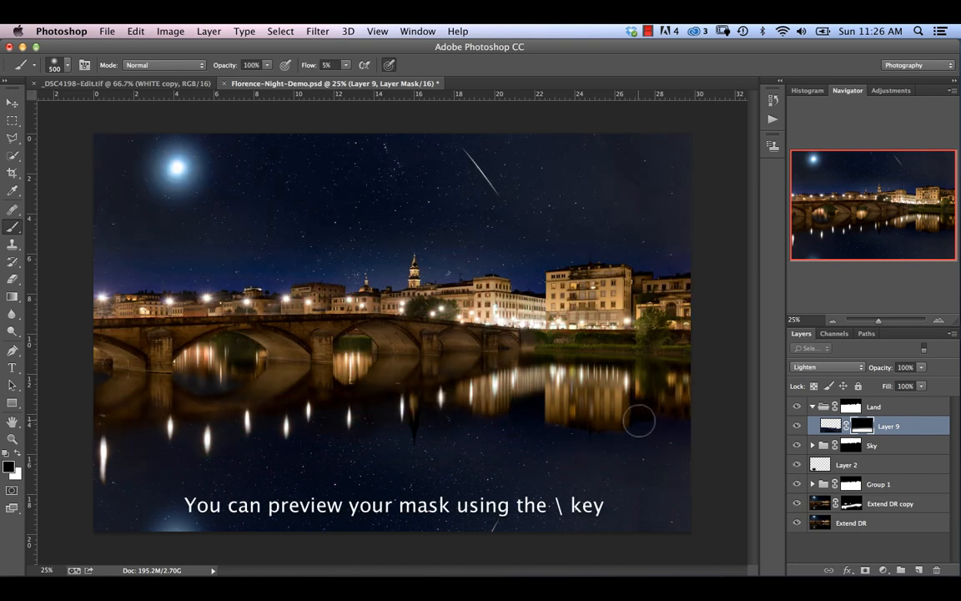
key(backslash)
key(backslash)
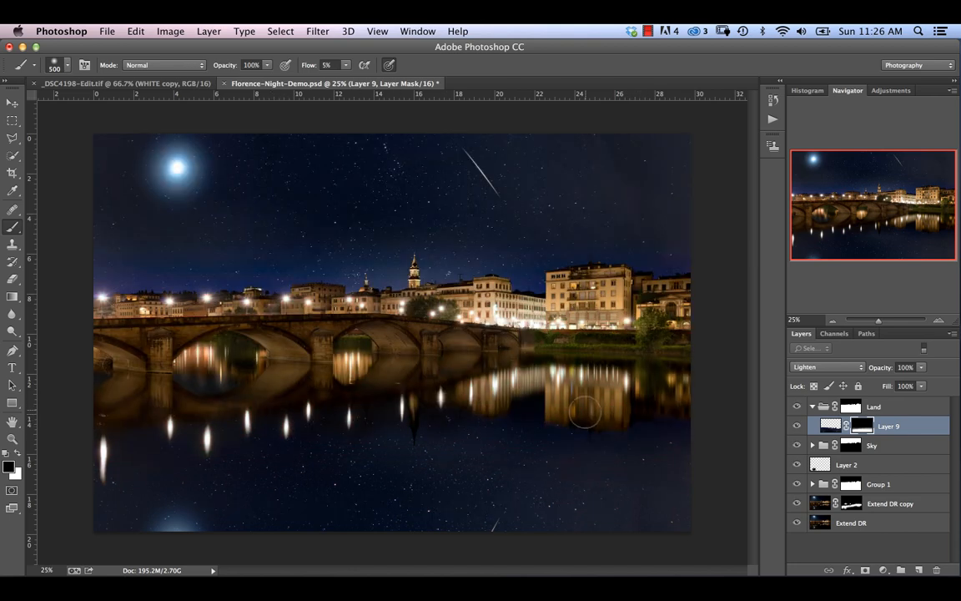
key(bracketright)
key(bracketright)
key(bracketright)
Apply a vertical Motion Blur at a -90° angle with a short distance to the flipped sky layer's pixels
click(833, 427)
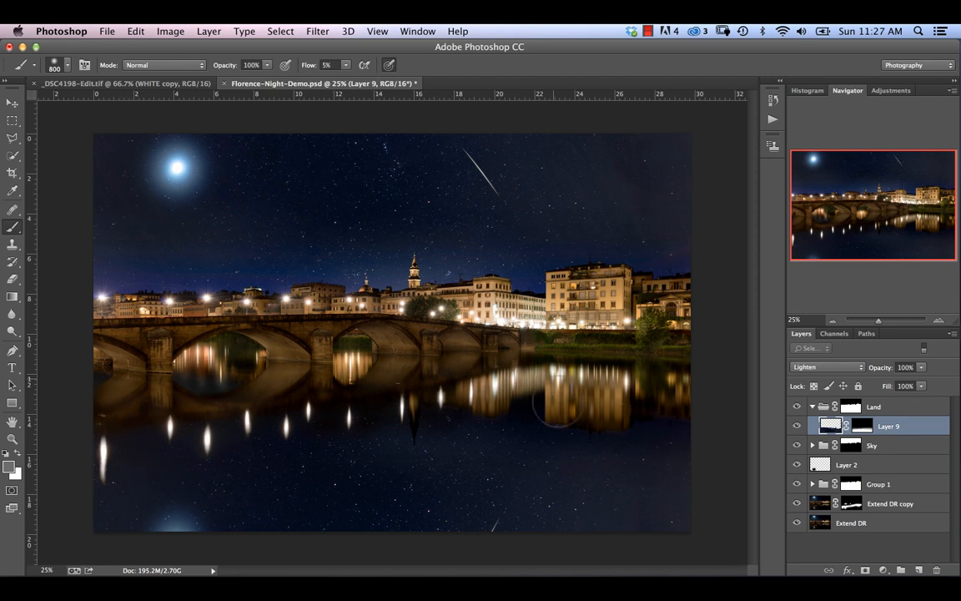
click(319, 31)
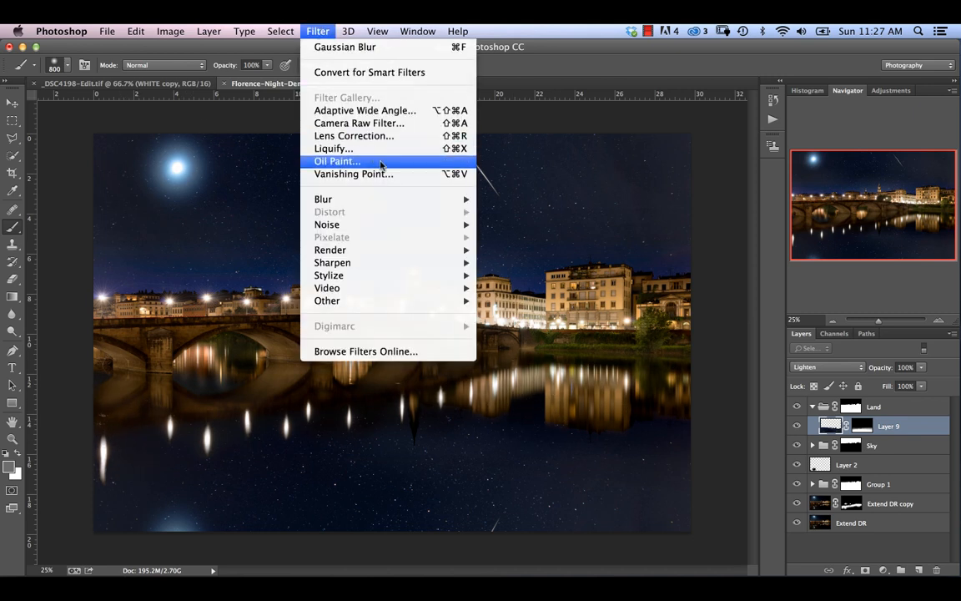
mouse_move(429, 200)
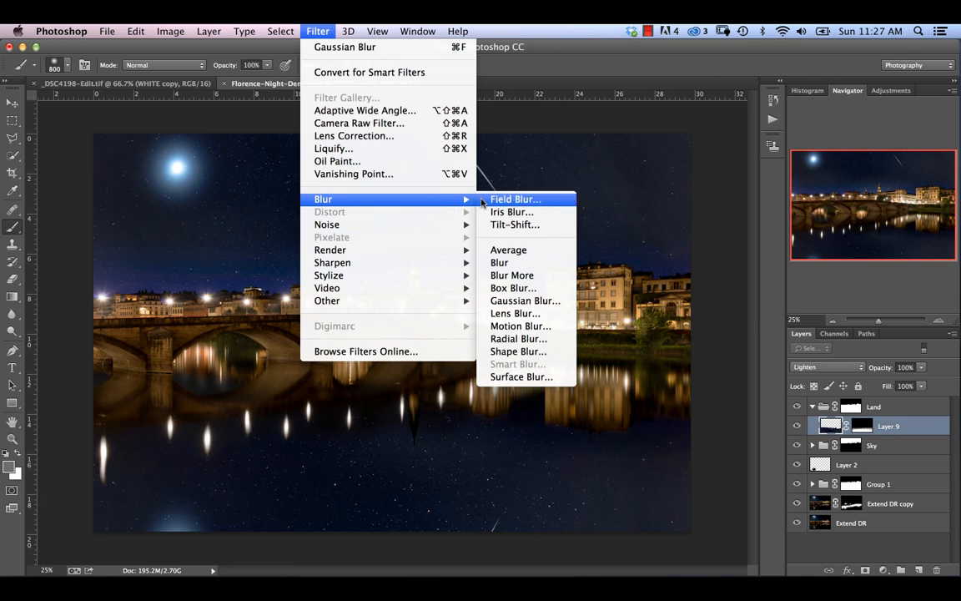
click(513, 326)
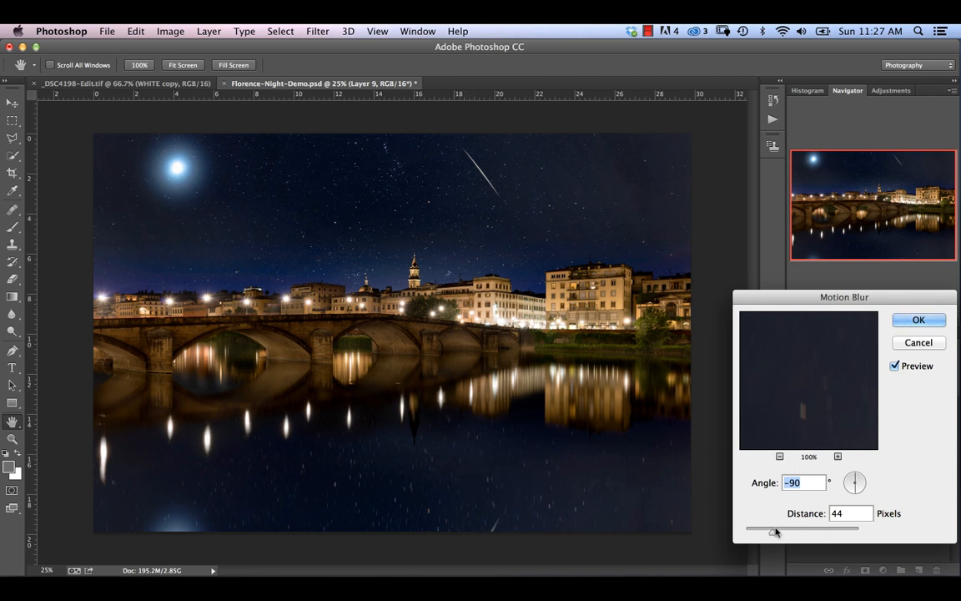
drag(775, 532, 760, 534)
click(917, 320)
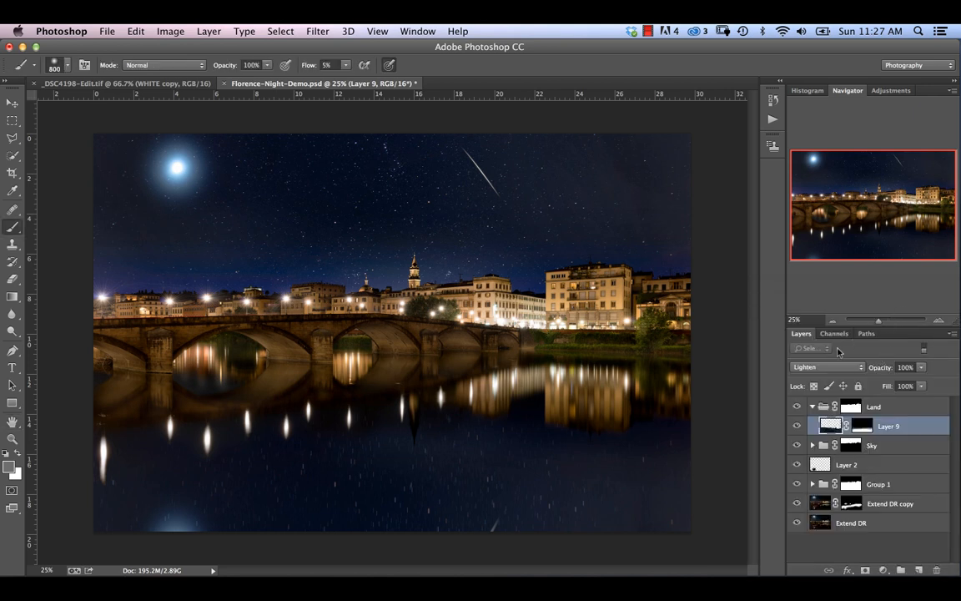
drag(872, 373, 868, 372)
Darken the flipped sky with a clipped Curves adjustment lowering input 150 to about 135, and add a new empty layer above it
click(884, 570)
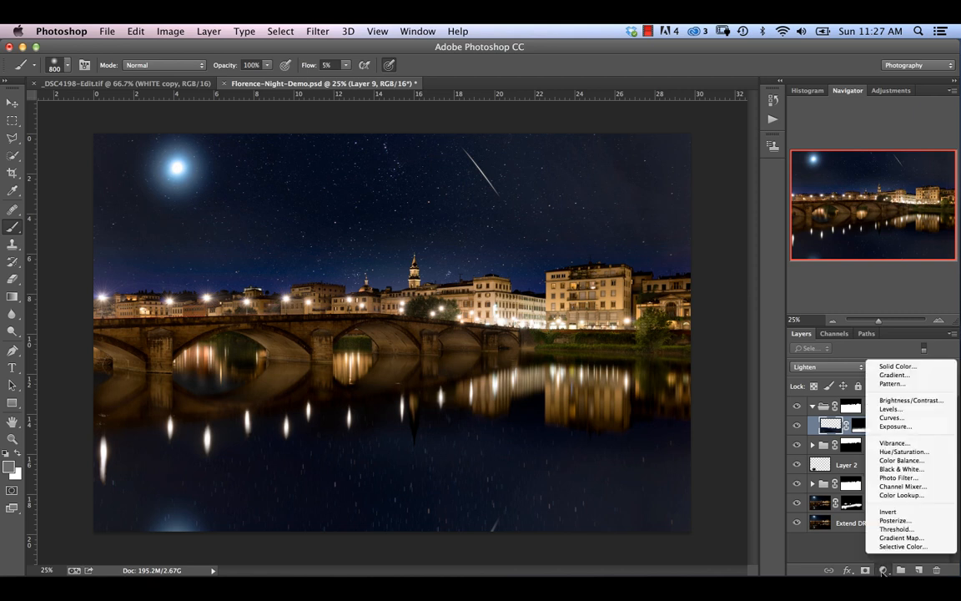
click(903, 419)
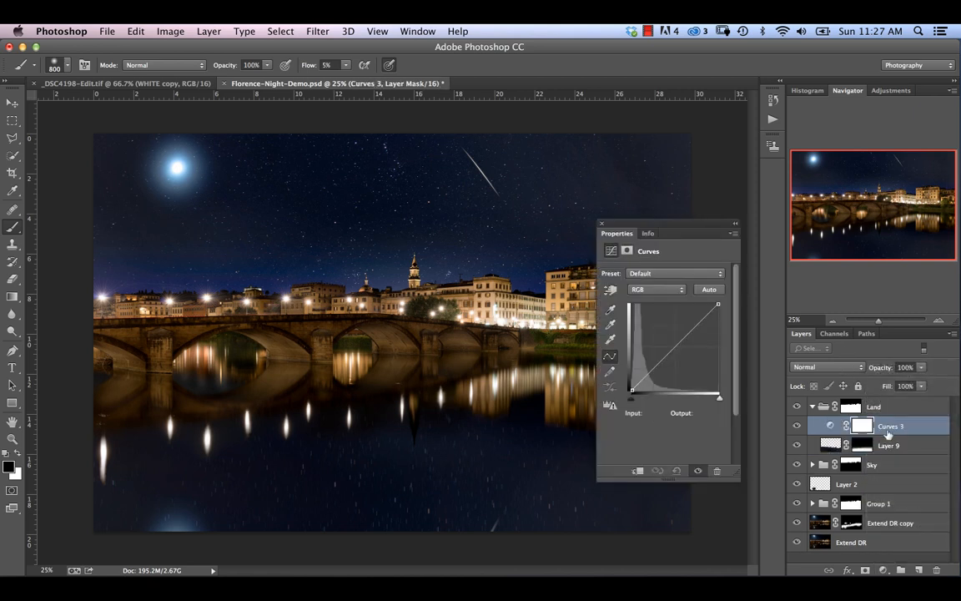
alt+click(910, 435)
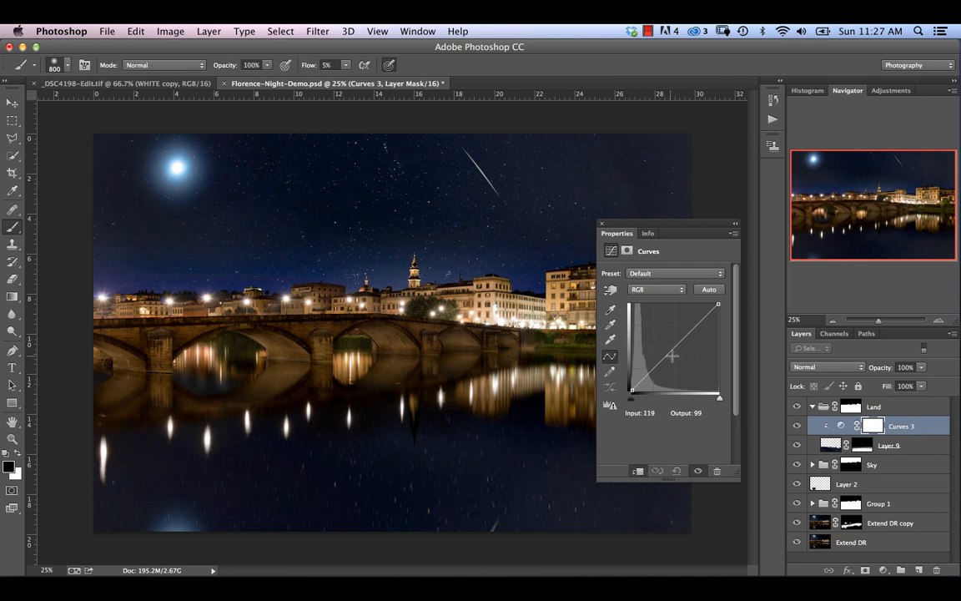
drag(666, 356, 683, 342)
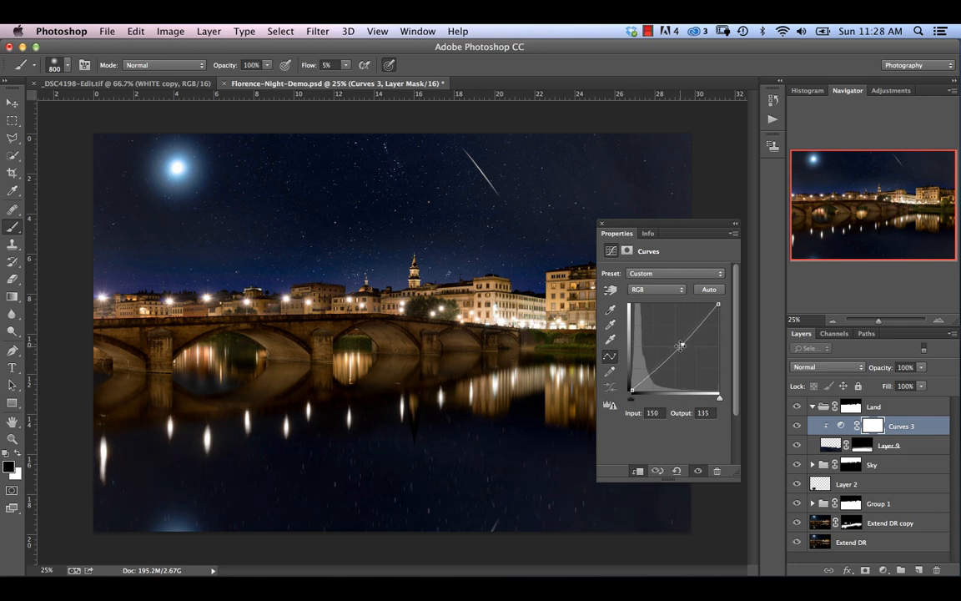
click(603, 225)
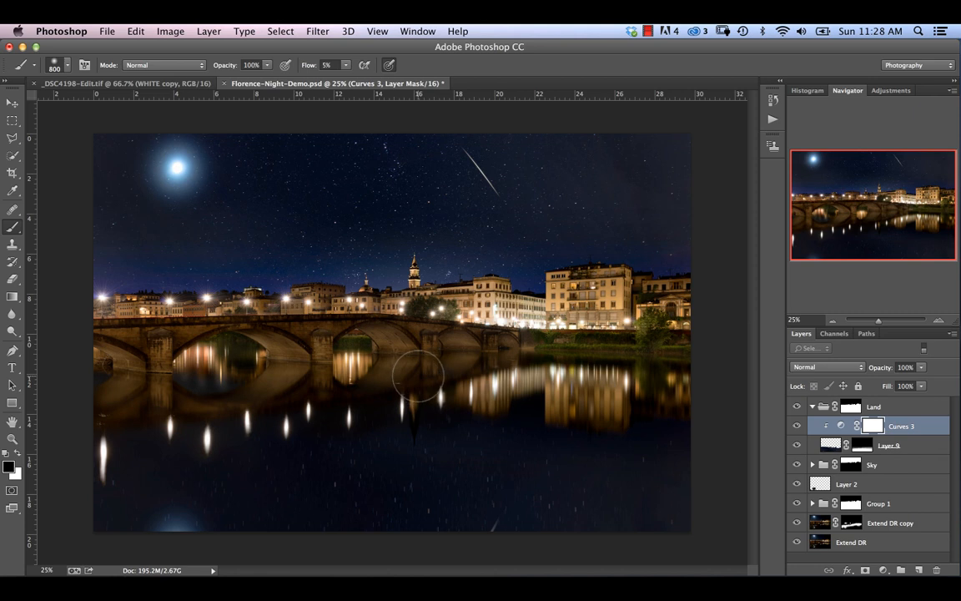
click(919, 570)
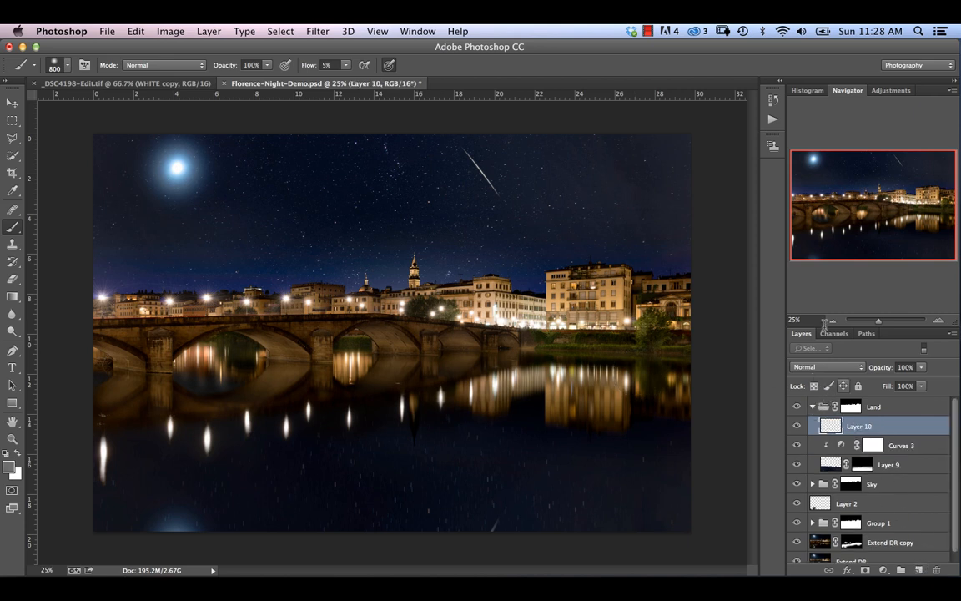
Examine the saved Bridge path and the Curve-1 to Curve-5 paths on the image, leaving no path selected
click(867, 333)
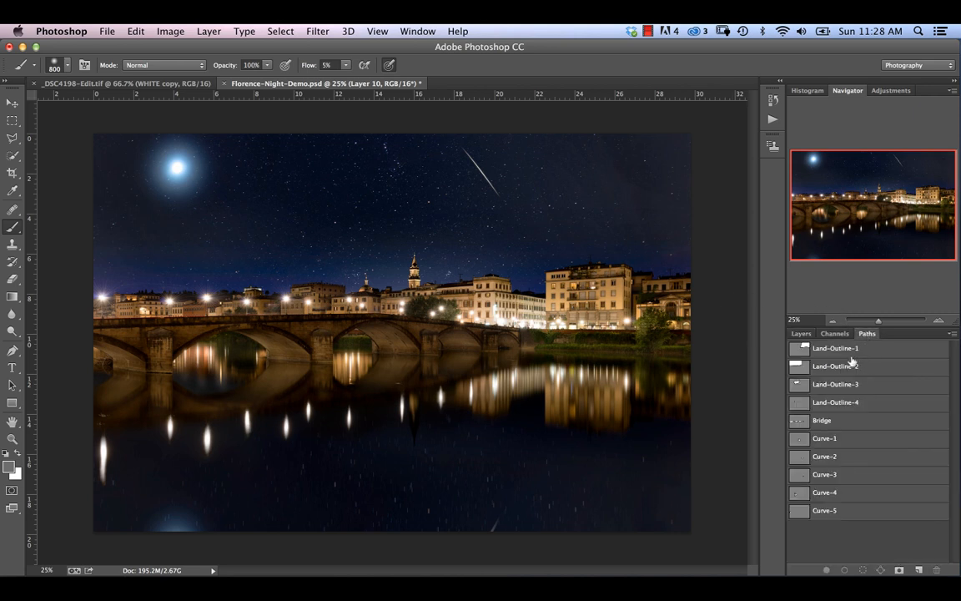
click(802, 440)
click(800, 458)
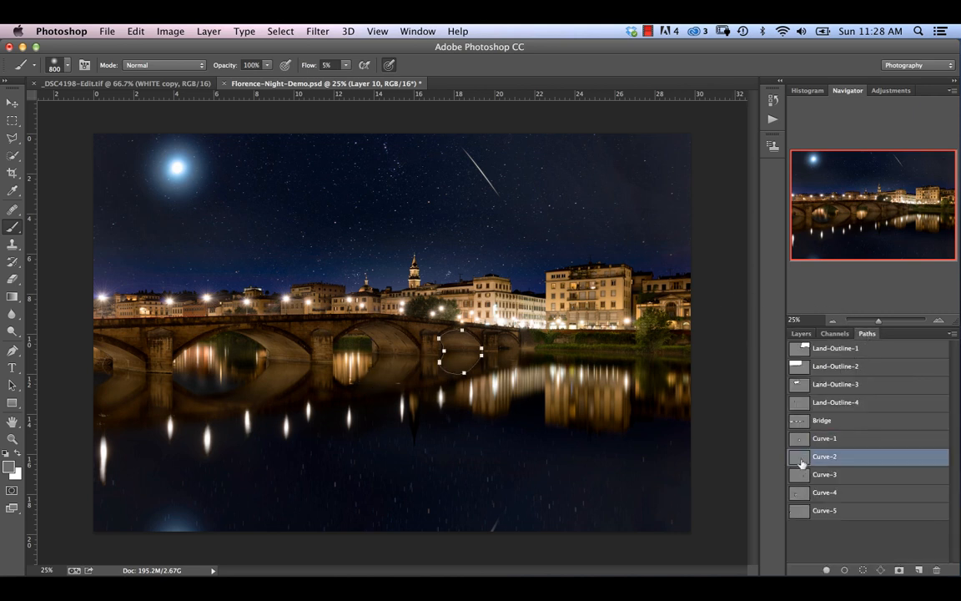
click(797, 476)
click(799, 493)
click(801, 512)
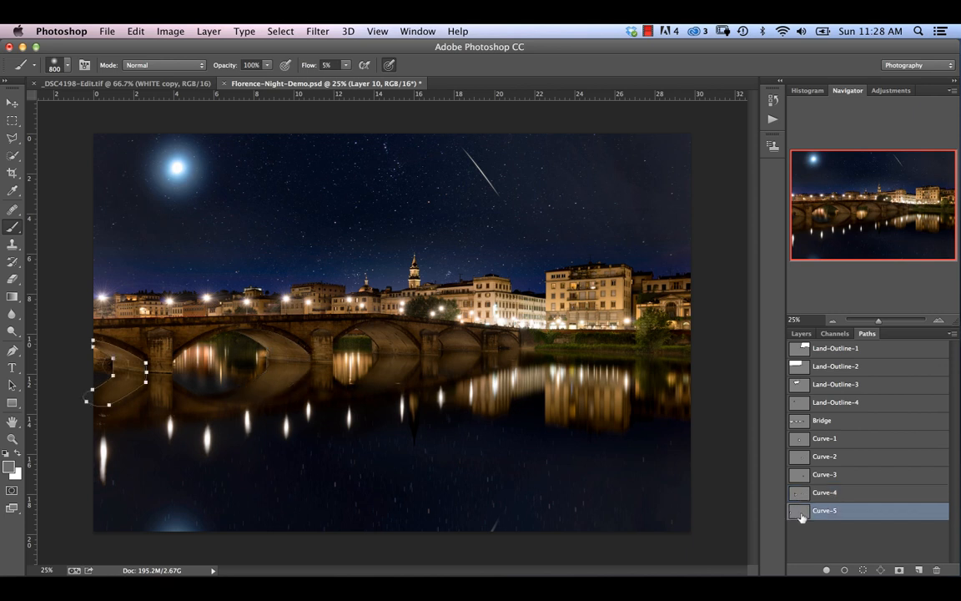
click(800, 425)
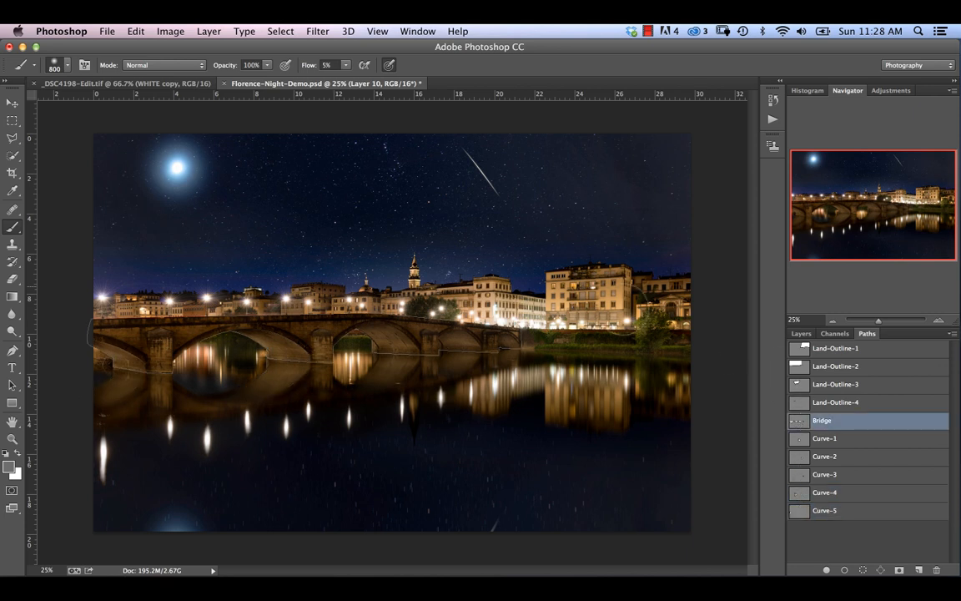
click(804, 458)
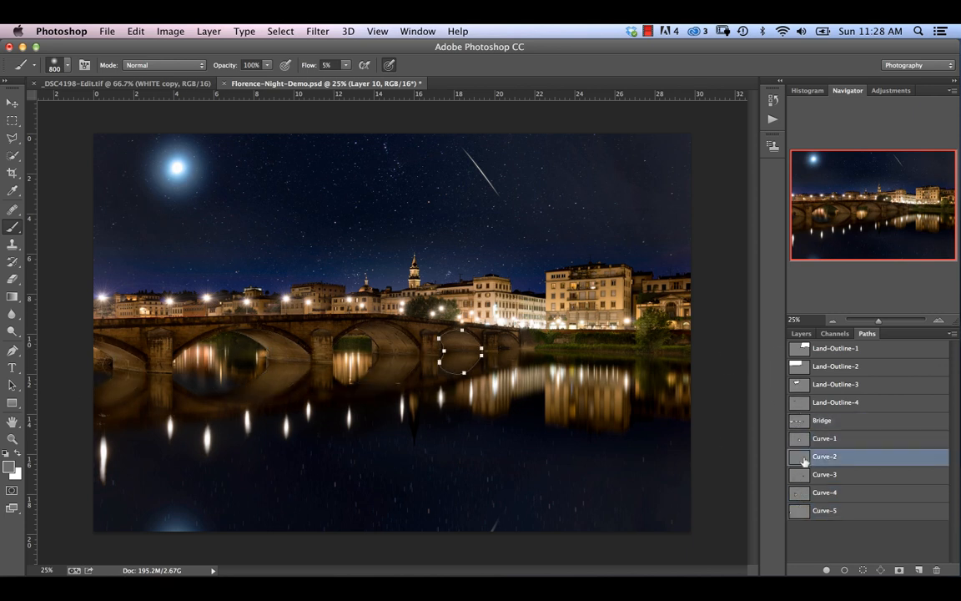
click(801, 475)
click(801, 494)
click(801, 510)
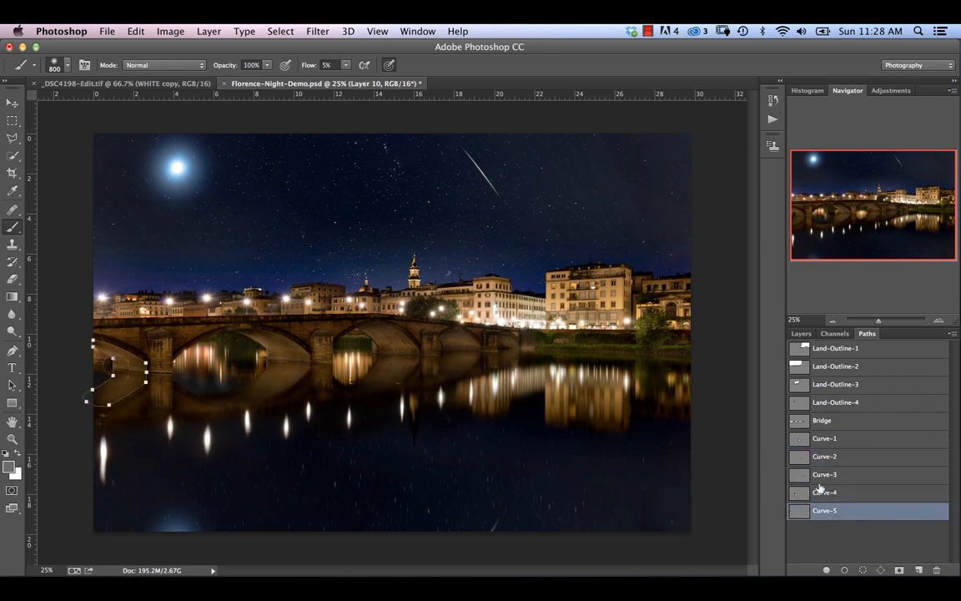
click(850, 540)
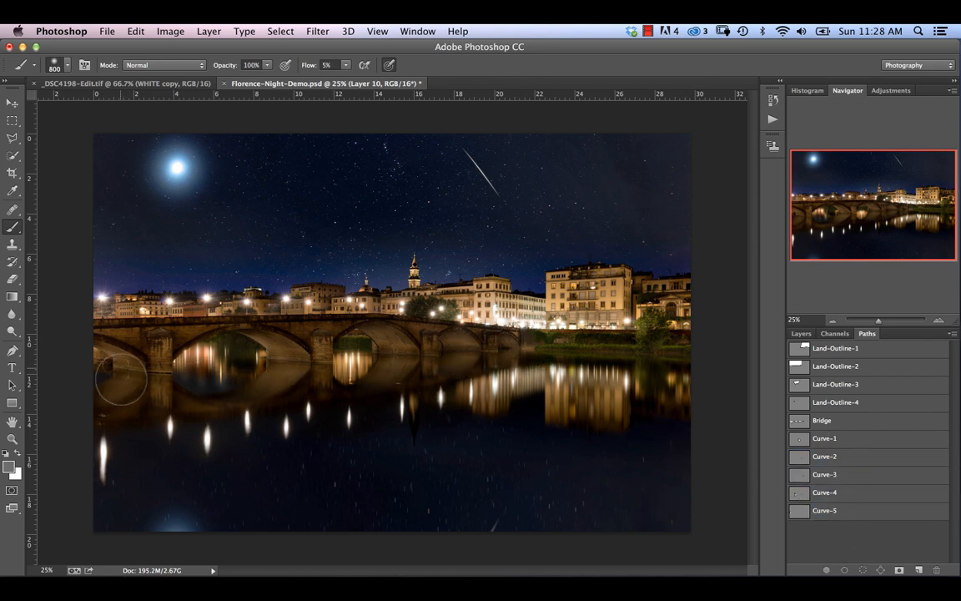
Add another new empty layer and move it out of the Land group to the top of the layer stack
click(803, 333)
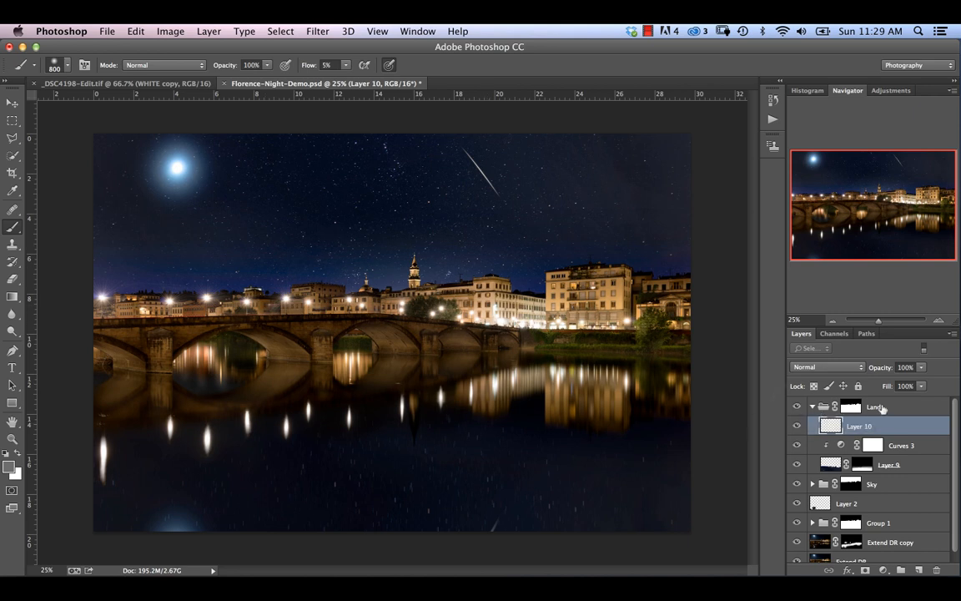
click(851, 408)
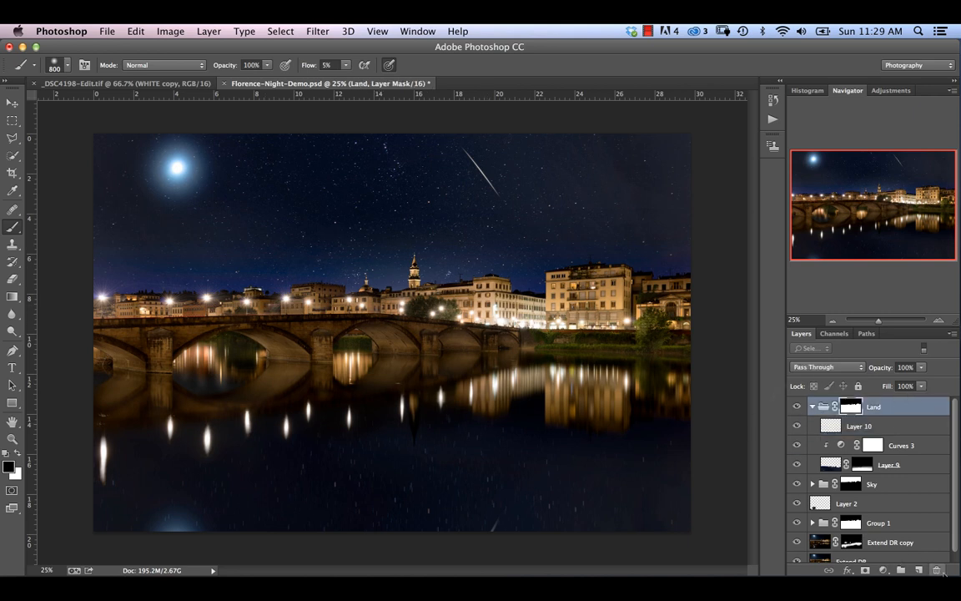
click(917, 569)
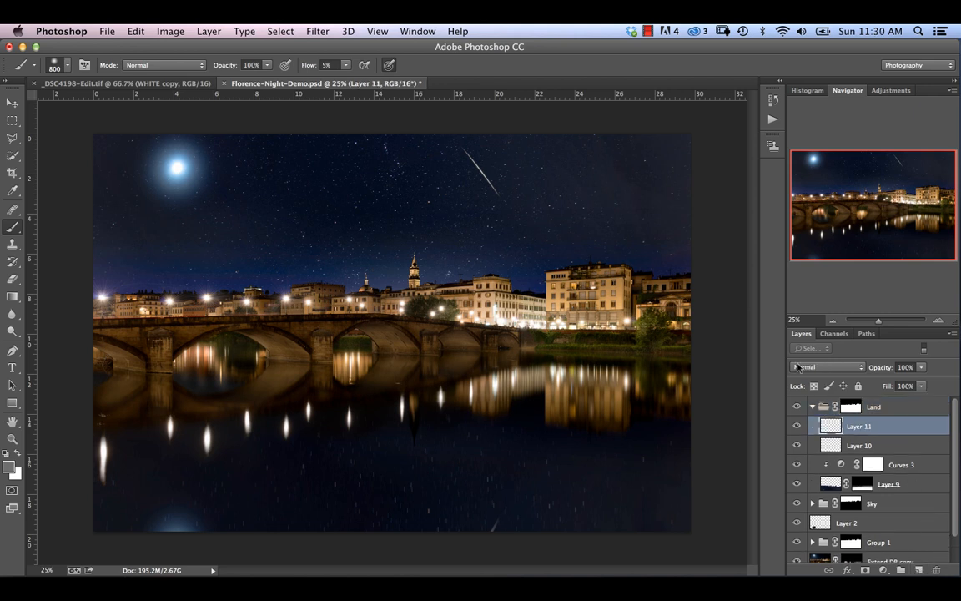
drag(875, 428, 878, 396)
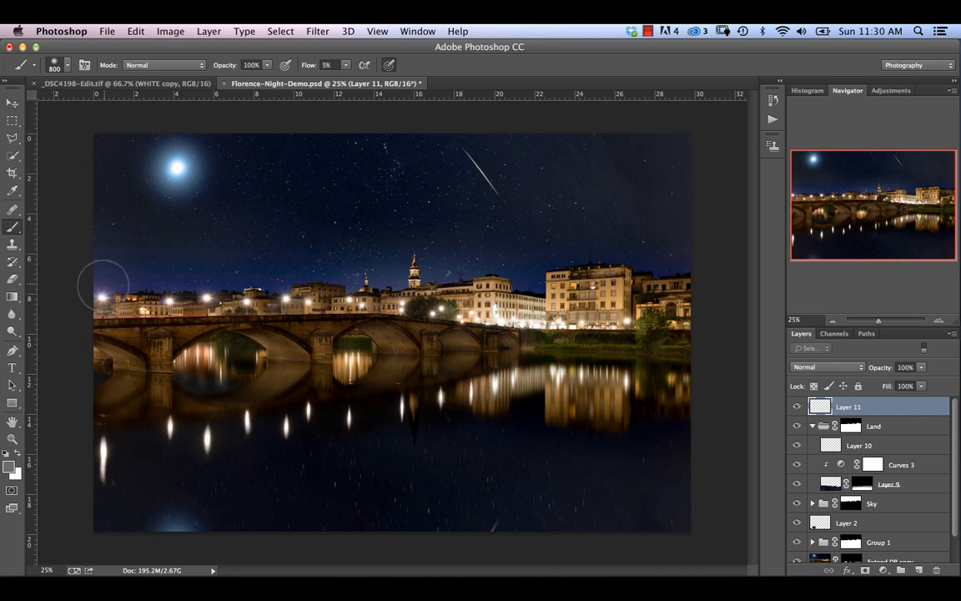
Set the empty top layer's blend mode to Linear Dodge (Add) and sample a light colour from the reflections beneath the large left arch
click(826, 372)
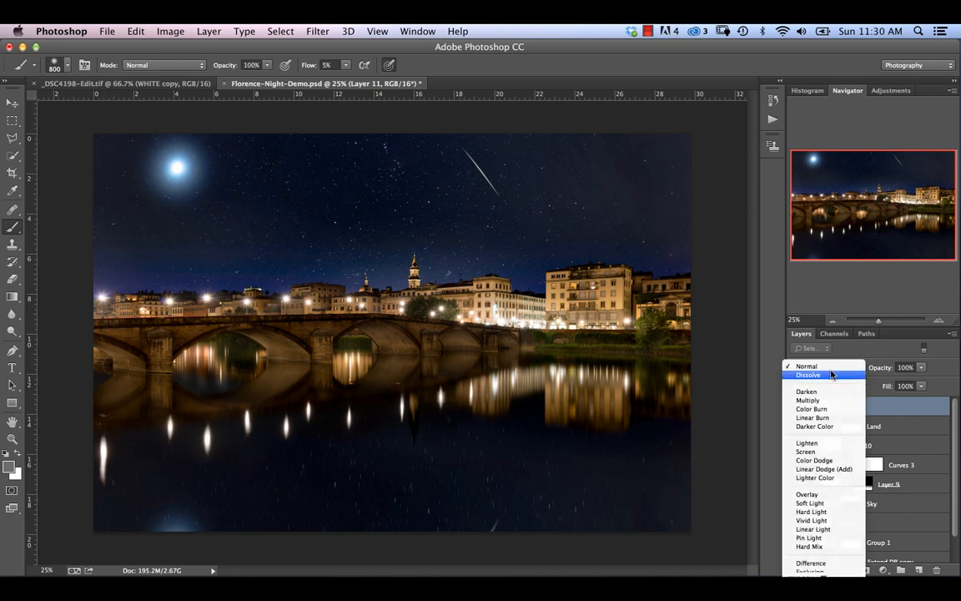
click(830, 470)
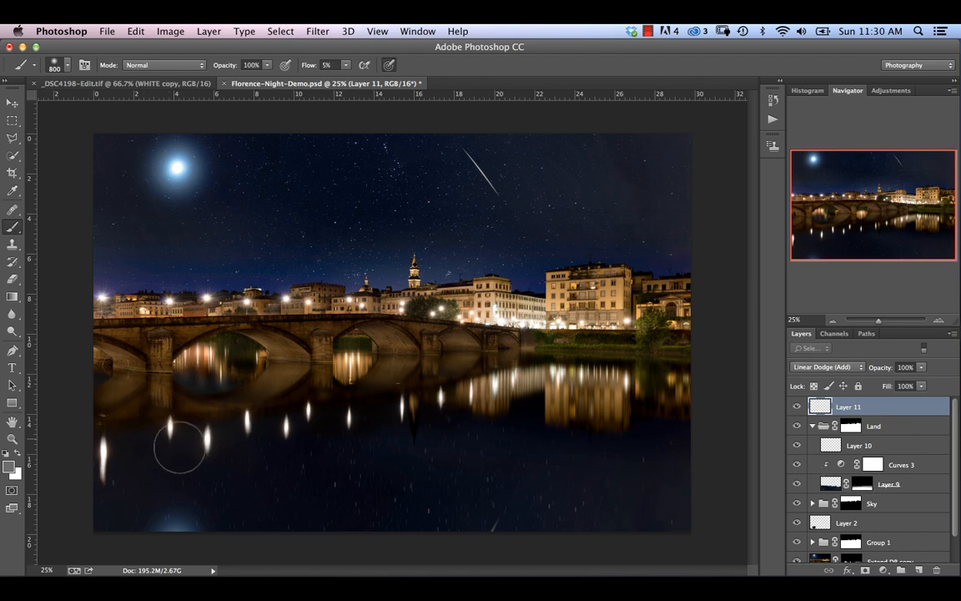
key(super+plus)
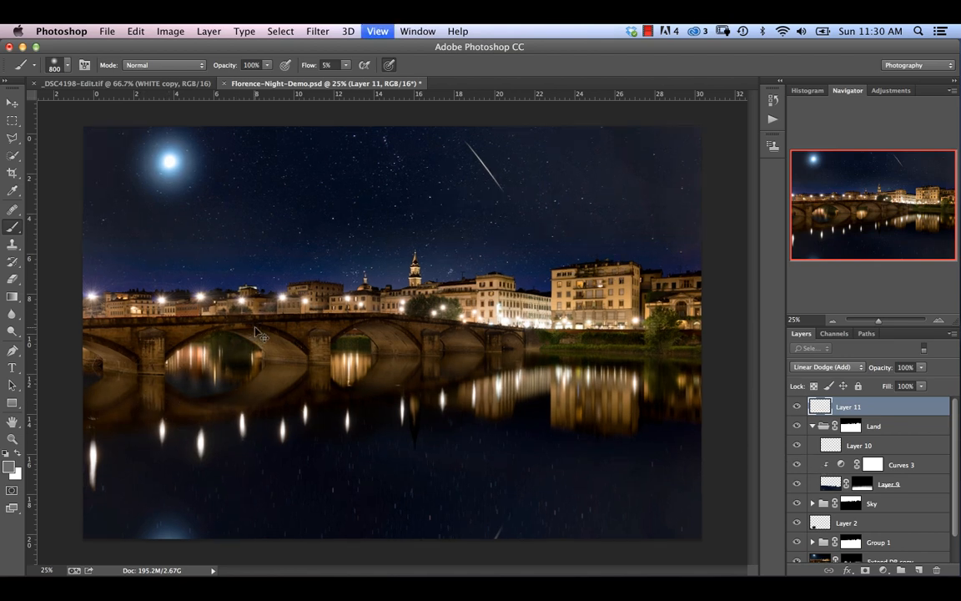
key(super+plus)
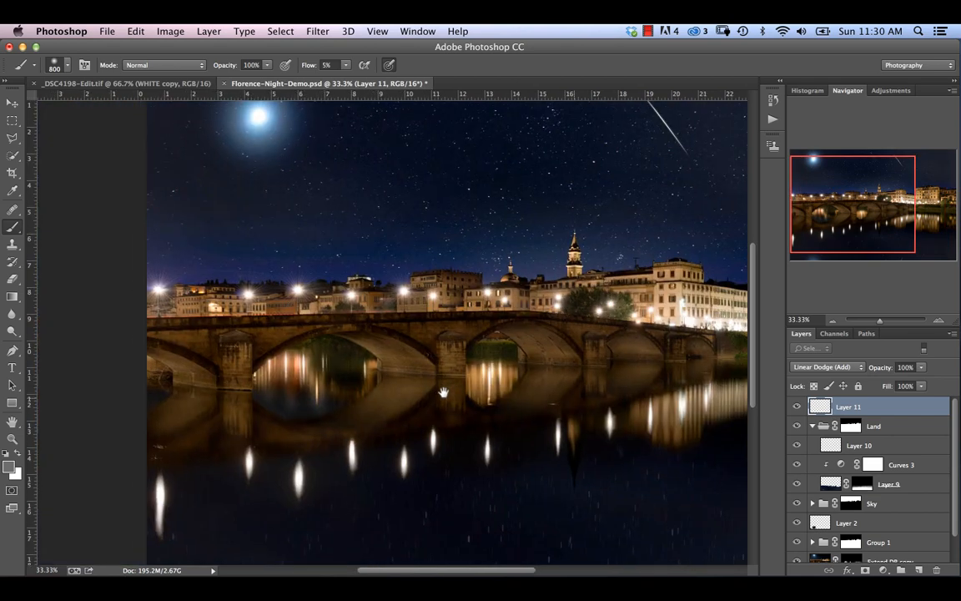
mouse_move(442, 393)
mouse_down()
mouse_move(515, 383)
mouse_move(364, 374)
mouse_up()
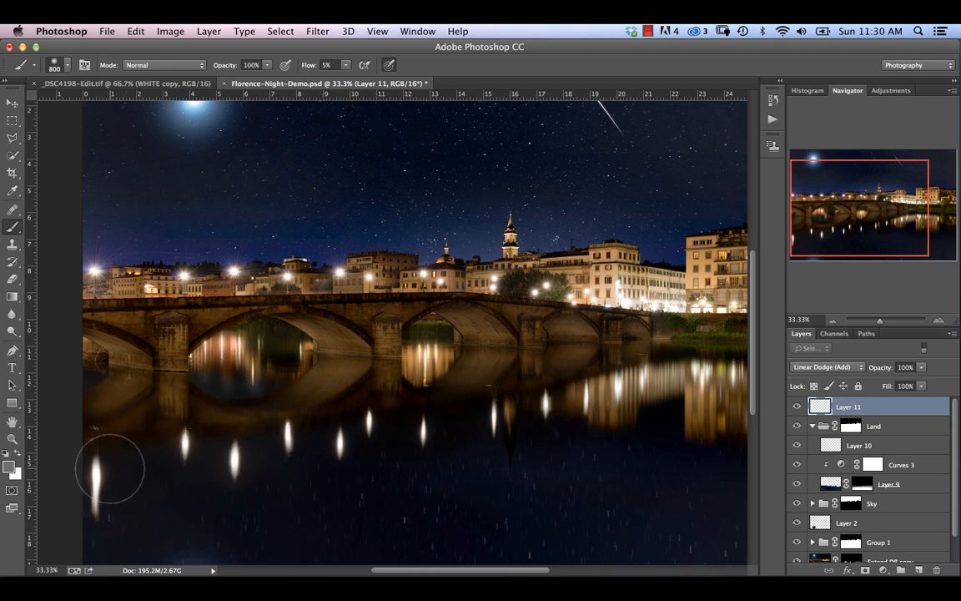
alt+click(227, 337)
drag(223, 343, 222, 342)
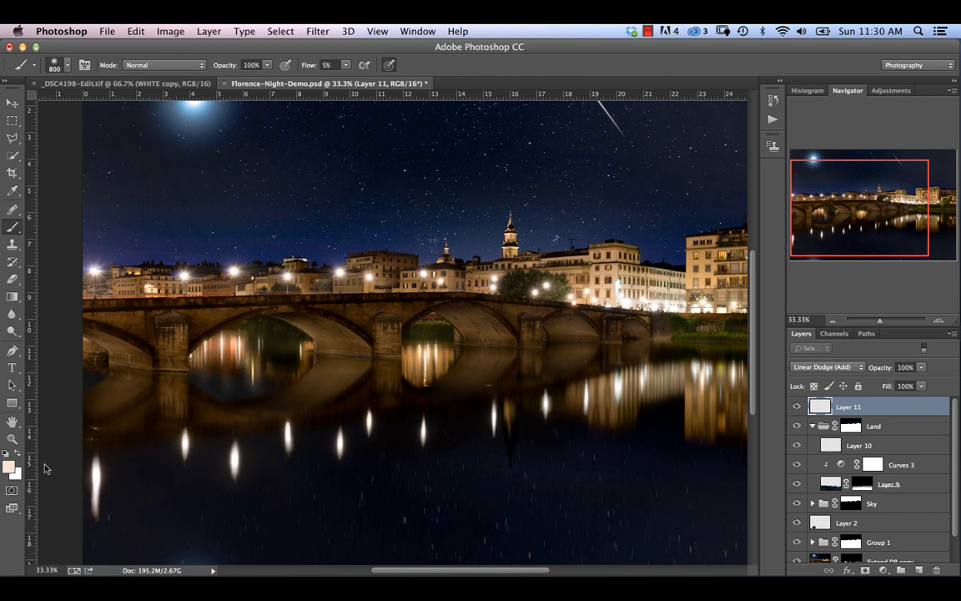
Shift the foreground colour to a light warm yellow and set the soft brush's flow to 10%
click(11, 470)
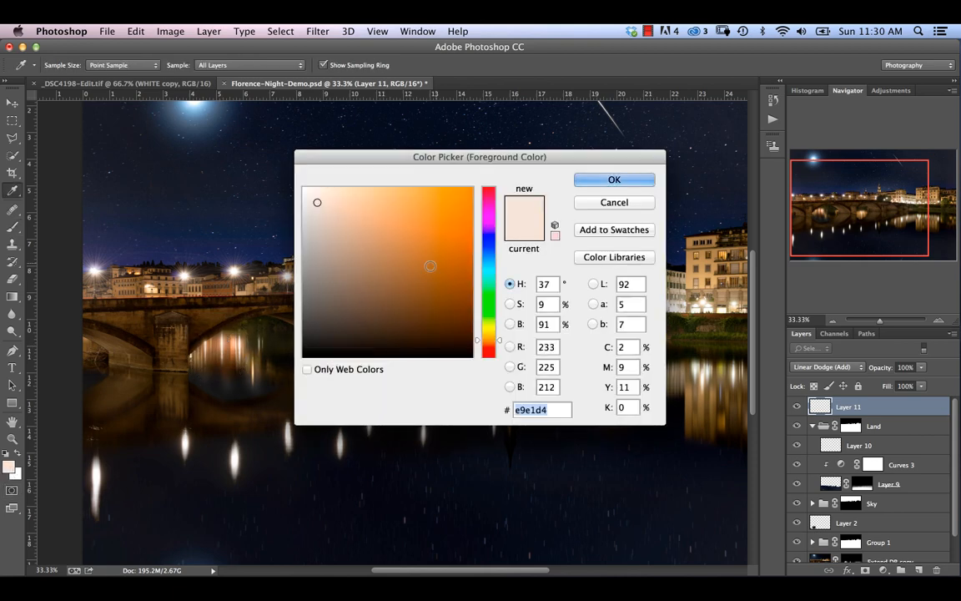
drag(500, 348, 452, 337)
drag(360, 205, 352, 188)
click(613, 180)
key(b)
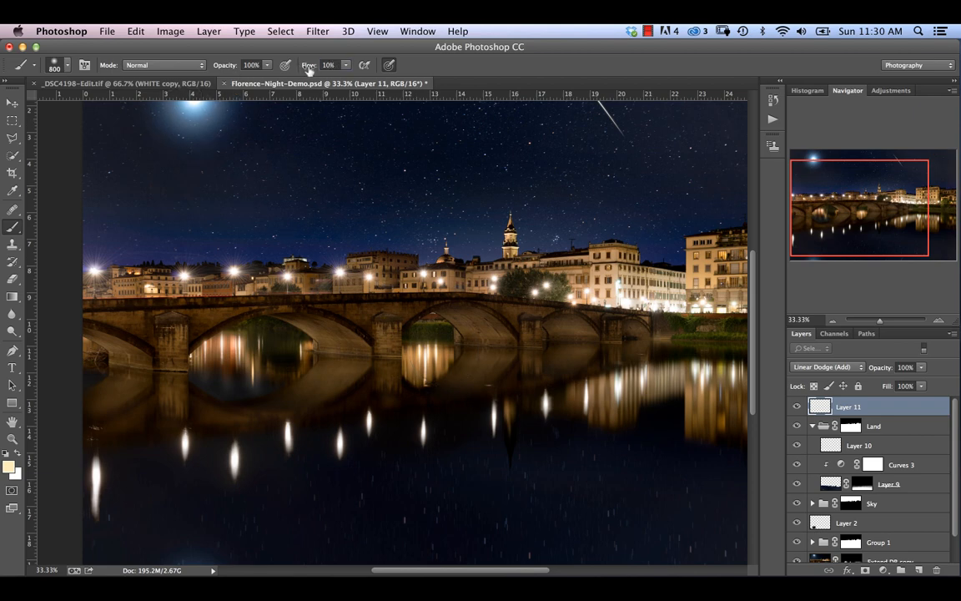
click(66, 65)
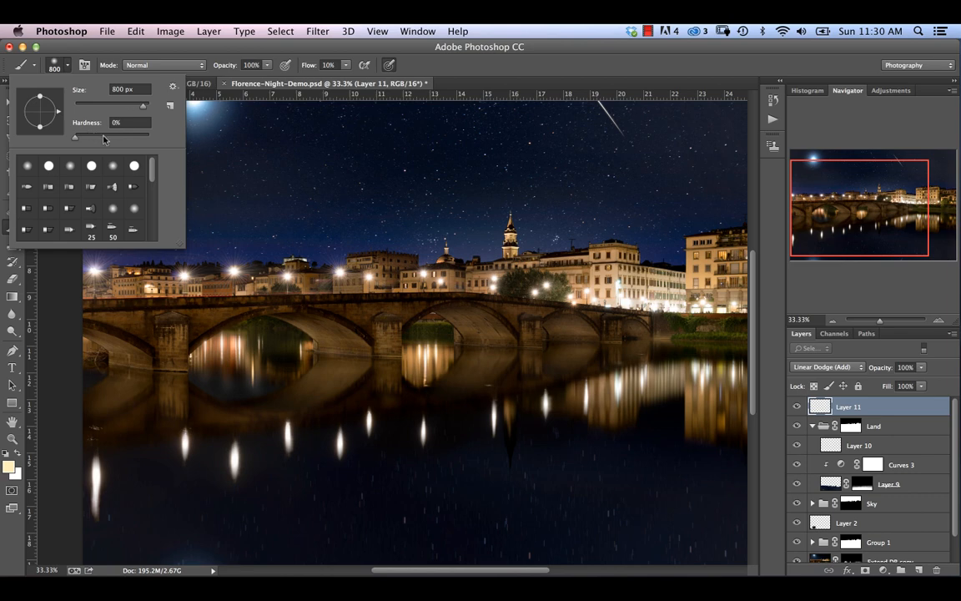
click(439, 66)
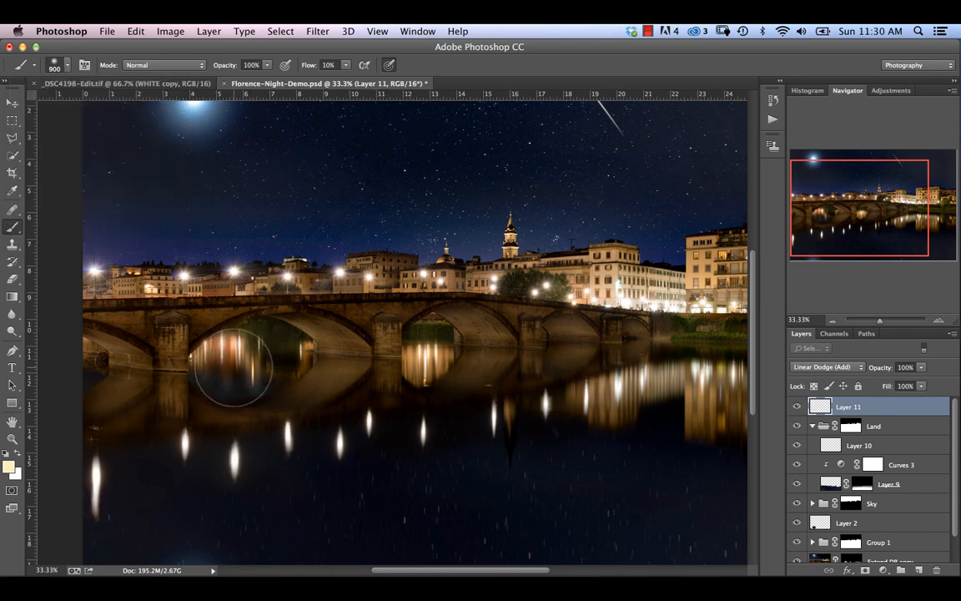
Paint a faint warm glow over the water beneath the bridge arches, reducing the brush from 900 px to 400 px towards the right bank
key(bracketright)
mouse_move(252, 360)
mouse_down()
mouse_move(328, 382)
mouse_move(252, 367)
mouse_move(235, 378)
mouse_move(430, 398)
mouse_move(476, 339)
mouse_move(418, 342)
mouse_move(457, 348)
mouse_up()
key(bracketleft)
key(bracketleft)
key(bracketleft)
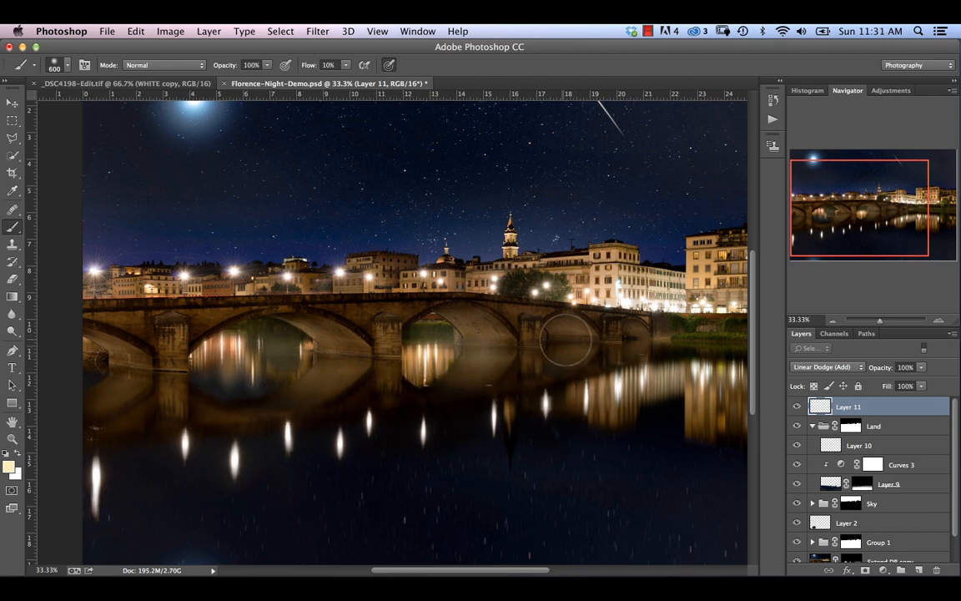
drag(571, 344, 561, 343)
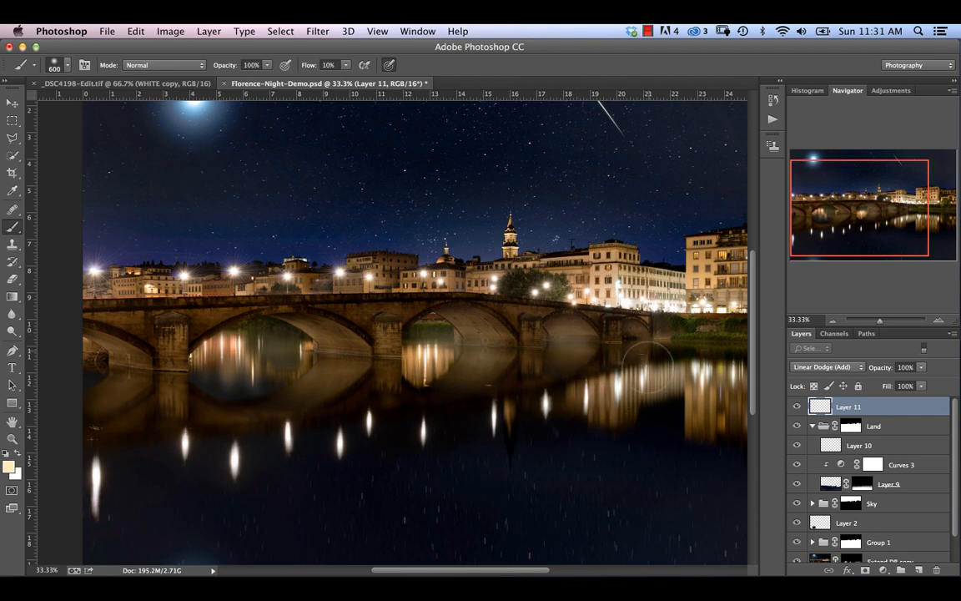
key(bracketleft)
key(bracketleft)
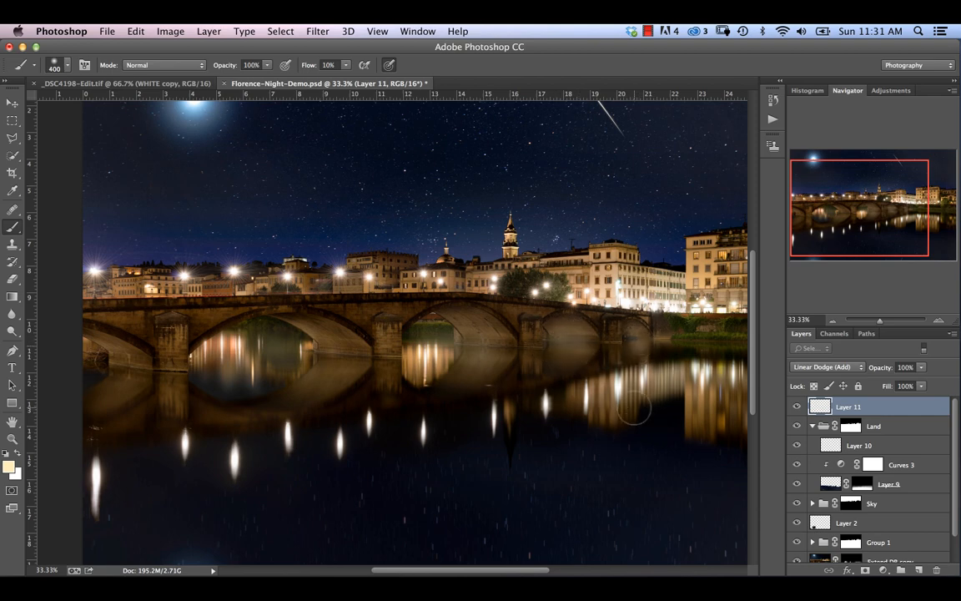
Add a soft warm glow beneath the leftmost bridge arch with a 1000 px brush
key(bracketright)
key(bracketright)
key(bracketright)
key(bracketright)
key(bracketright)
key(bracketright)
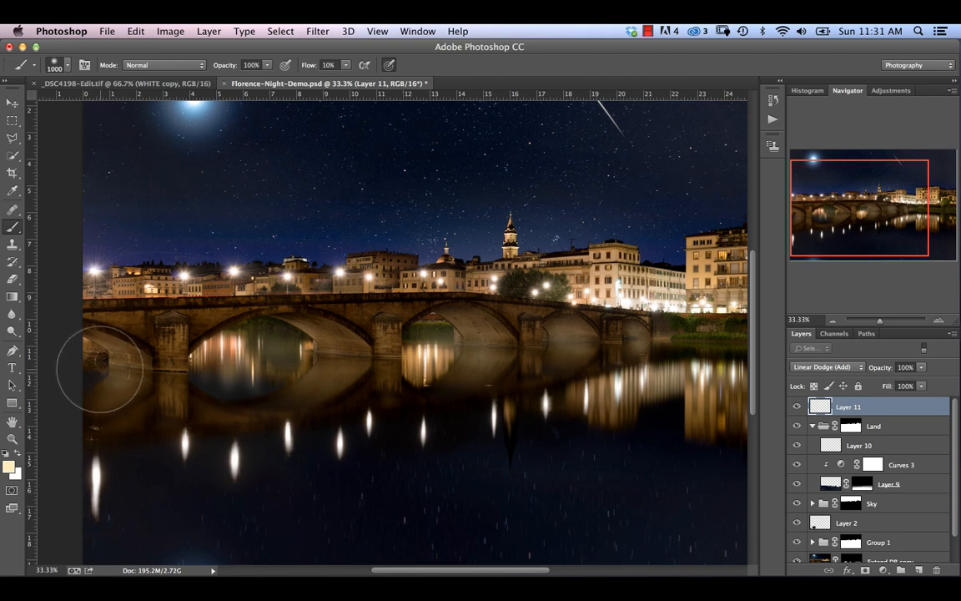
click(83, 372)
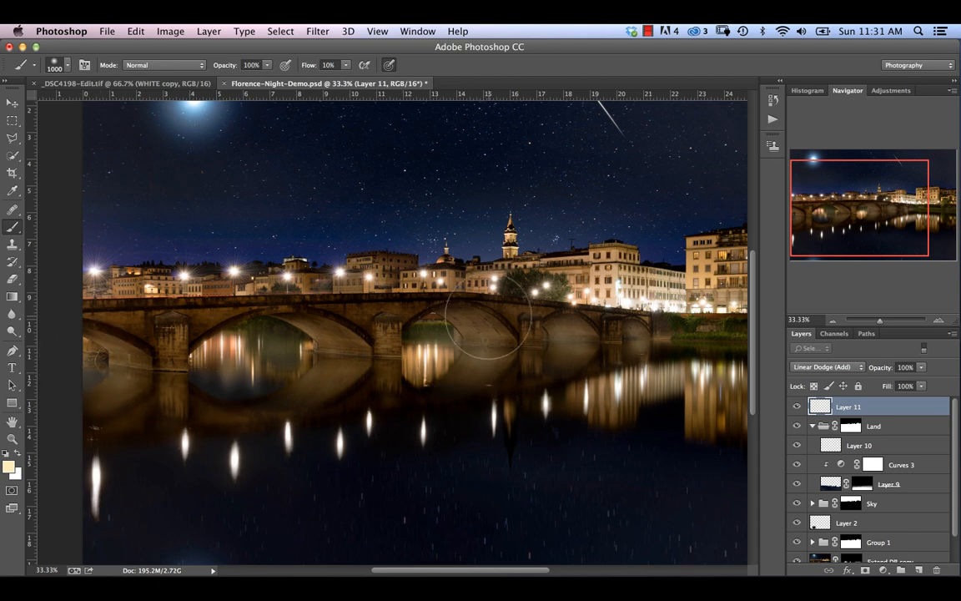
key(bracketright)
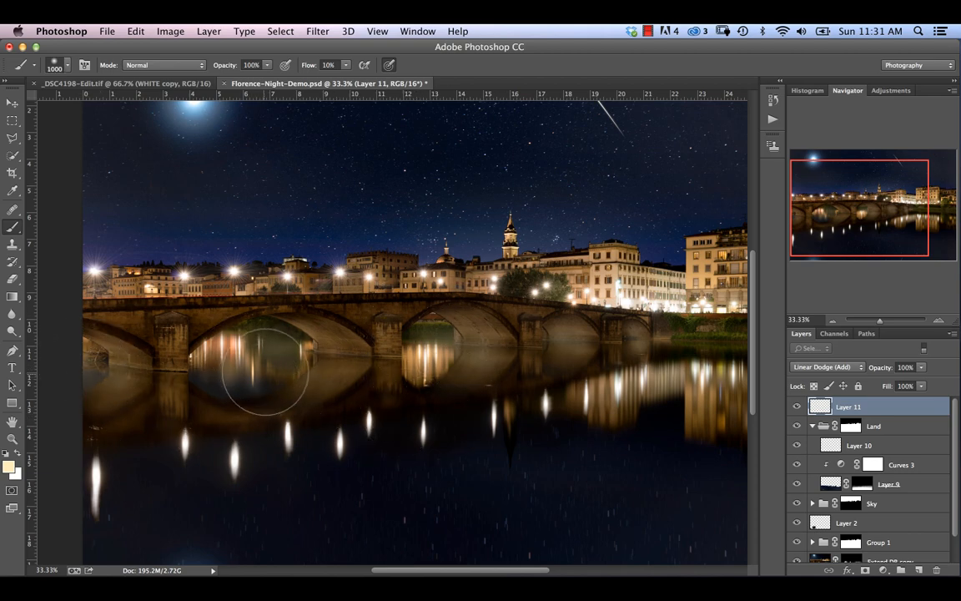
click(270, 370)
key(super+z)
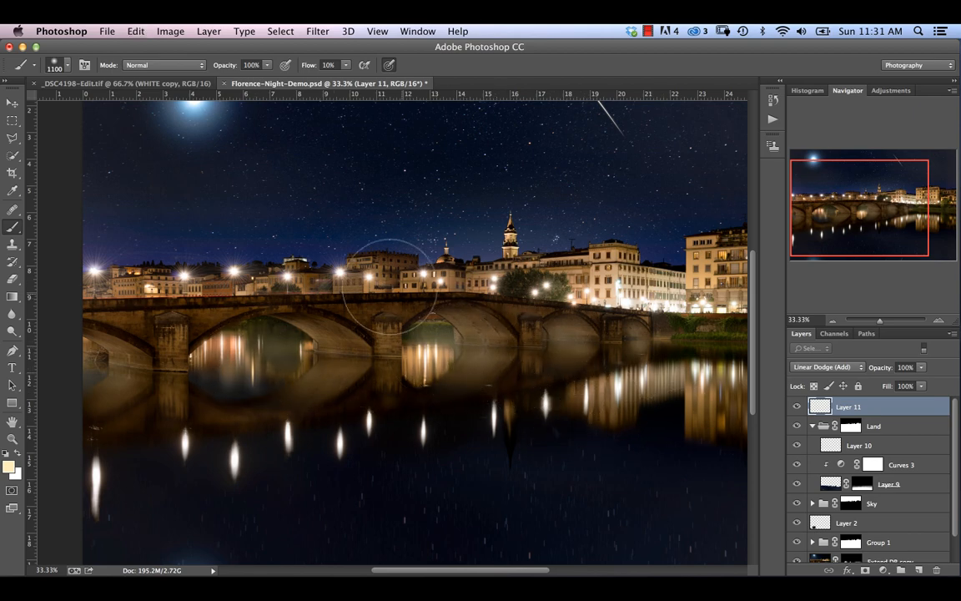
Paint a soft warm glow around the bright street lamp above the central bridge pier, using a brush of about 500 px
key(super+equal)
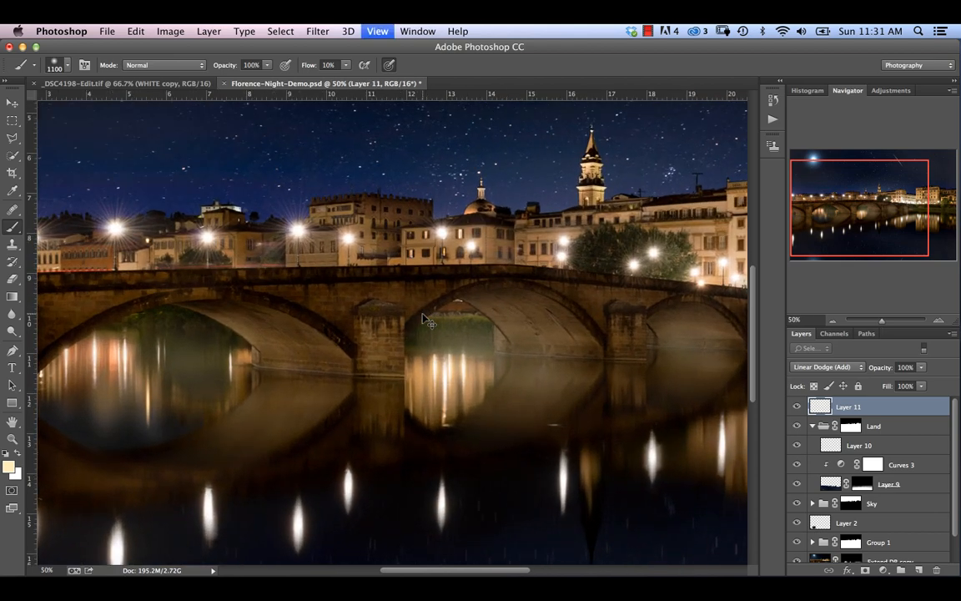
key(super+equal)
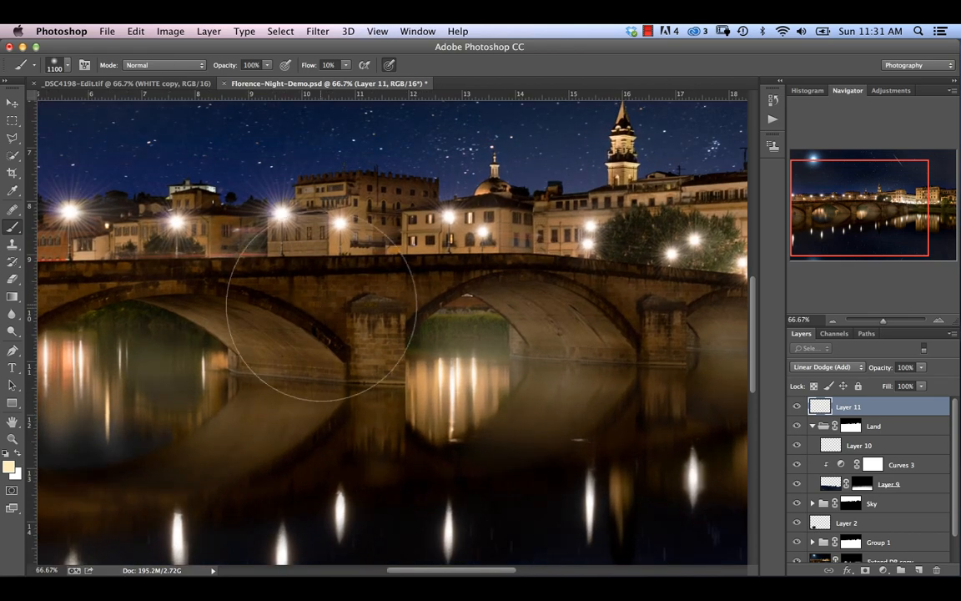
drag(292, 302, 391, 361)
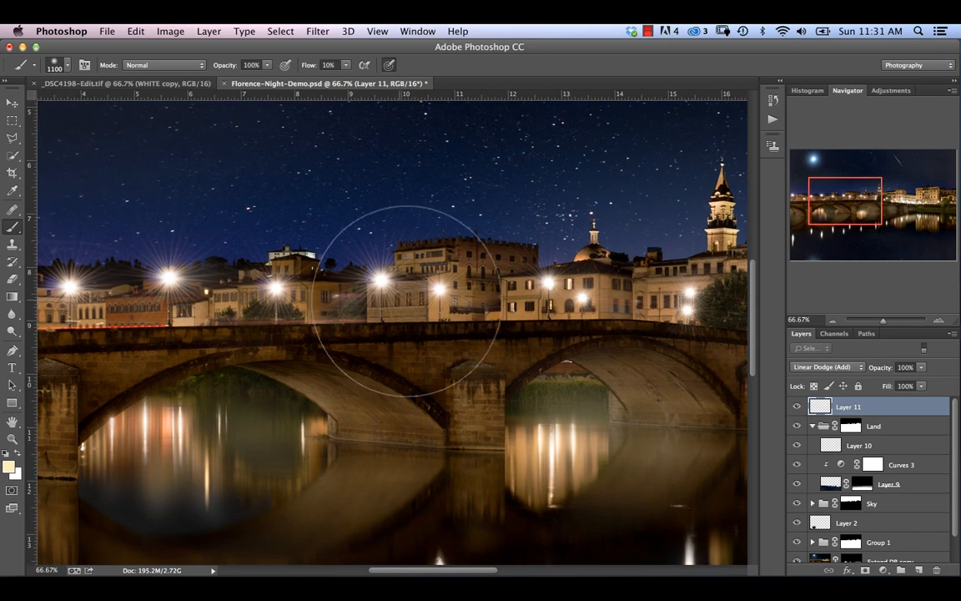
key(bracketleft)
key(bracketleft)
key(bracketleft)
key(bracketleft)
key(bracketleft)
key(bracketleft)
key(bracketleft)
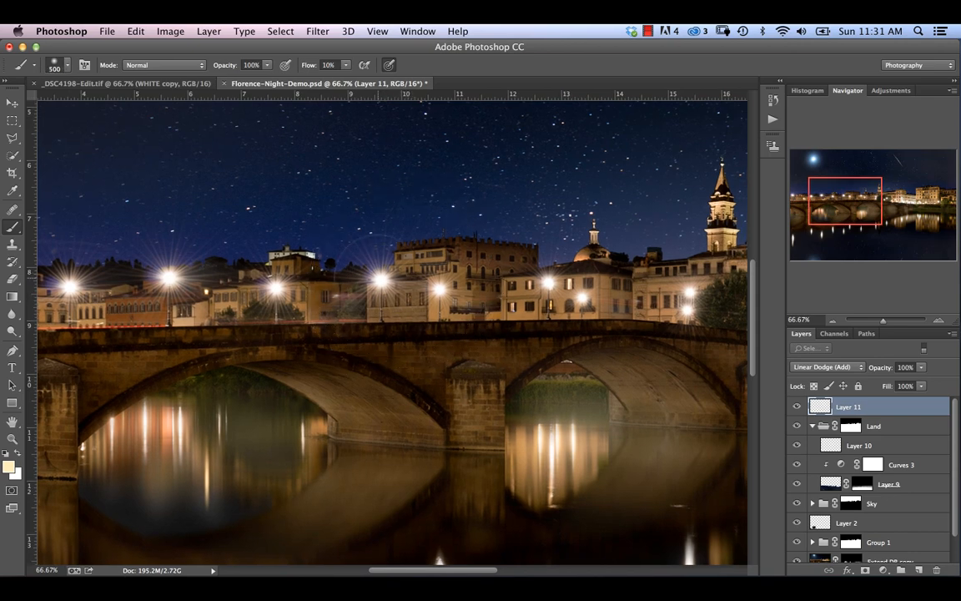
click(381, 278)
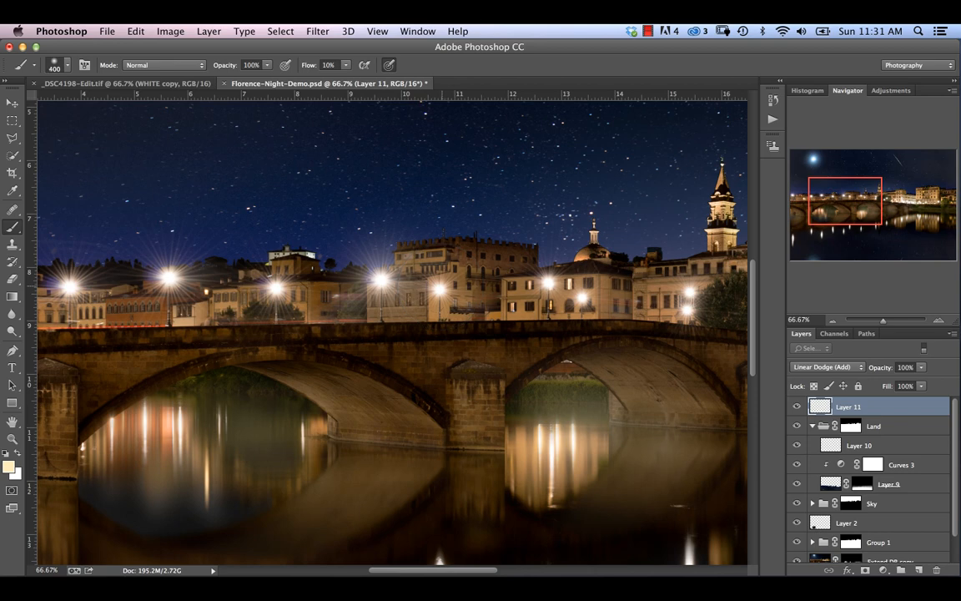
Add warm glows around the neighbouring lamps along the bridge, varying the brush between 300 px and 800 px
key(bracketleft)
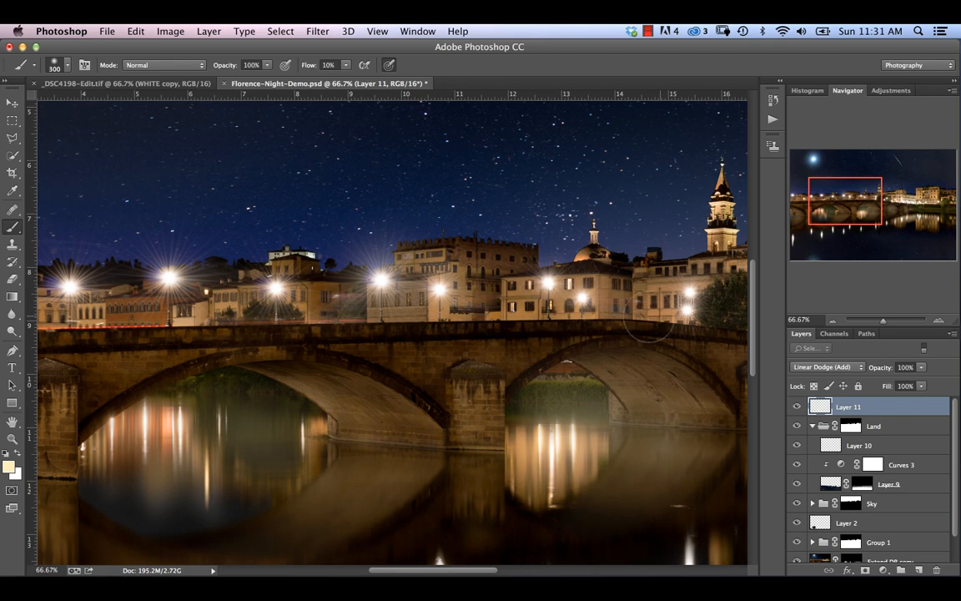
key(bracketright)
key(bracketright)
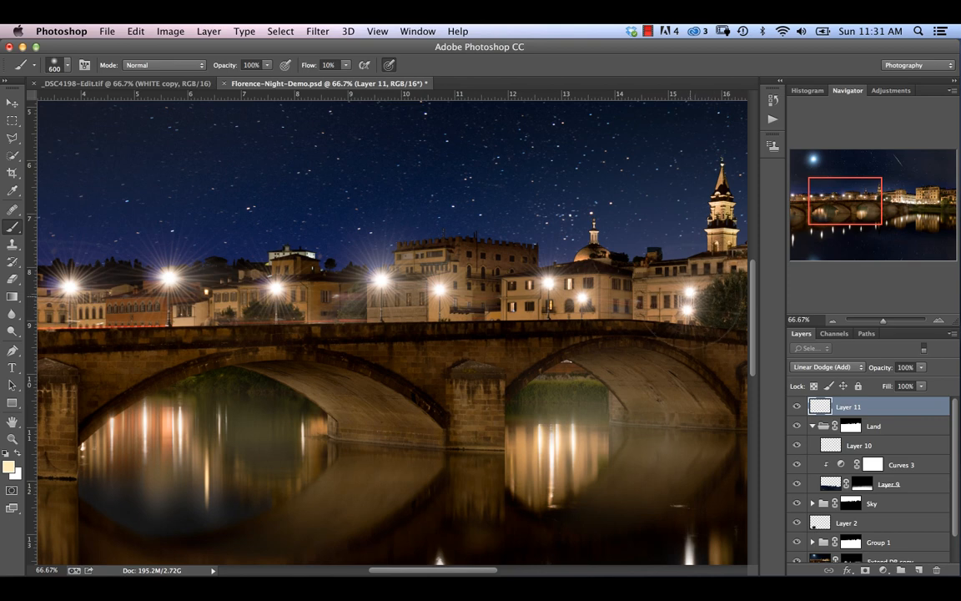
key(bracketleft)
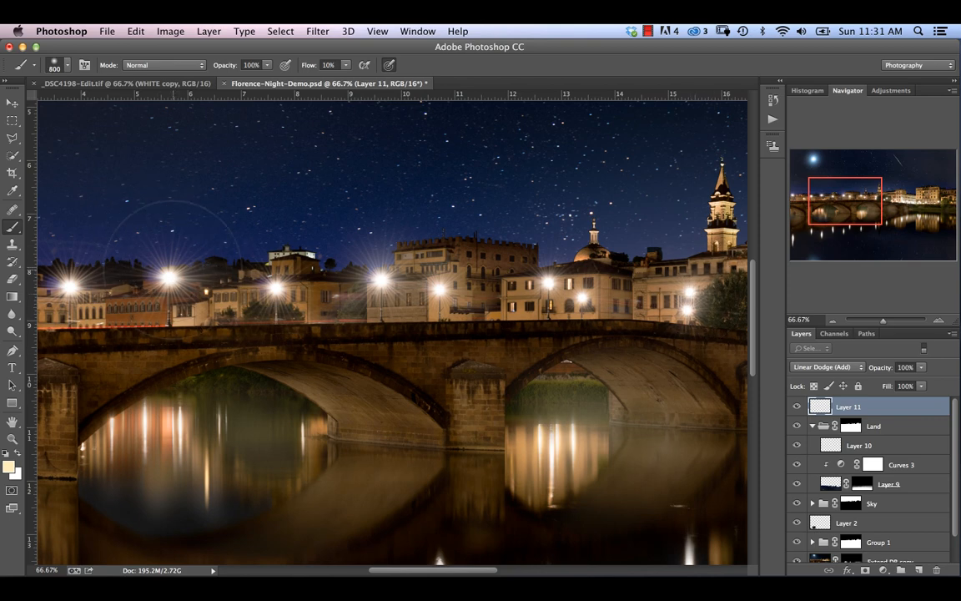
key(bracketright)
Brush warm glows onto the street lamps above the large left arch, using brush sizes of about 400 to 500 px
drag(316, 403, 511, 376)
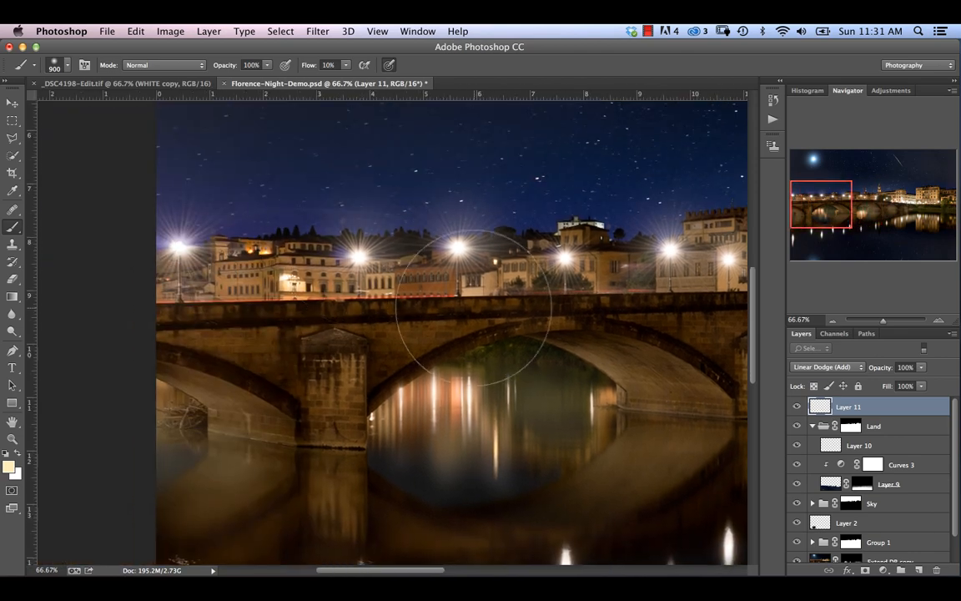
key(bracketleft)
key(bracketleft)
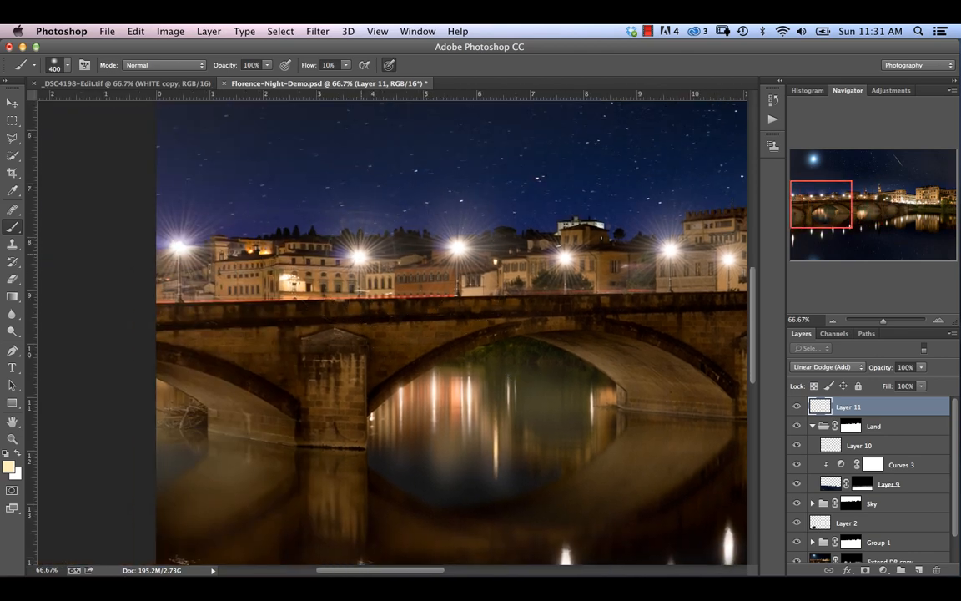
key(bracketright)
key(bracketright)
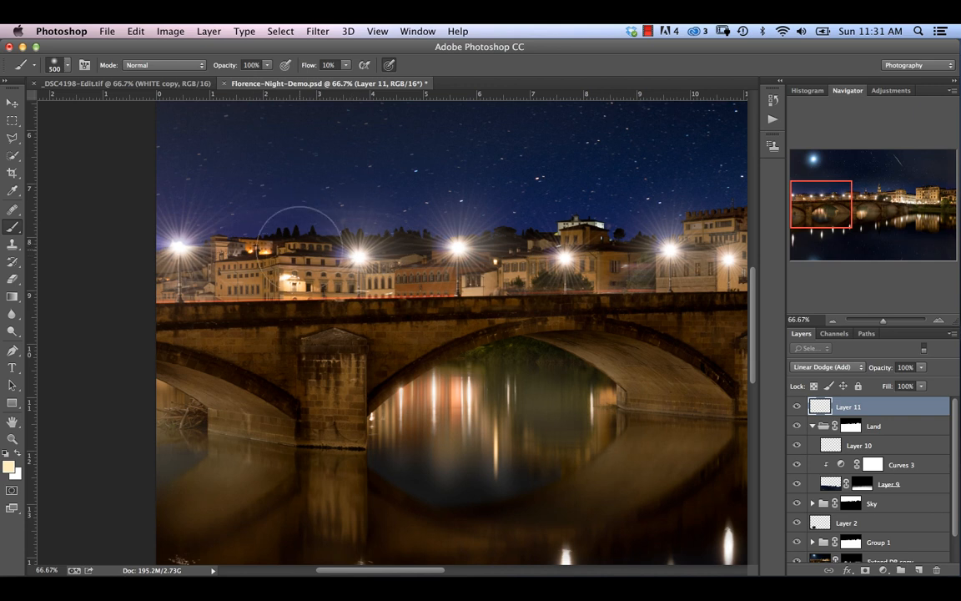
Build up the glow around the leftmost street lamp with soft brushes of 1100 px and 700 px
key(bracketright)
key(bracketright)
key(bracketright)
key(bracketright)
key(bracketright)
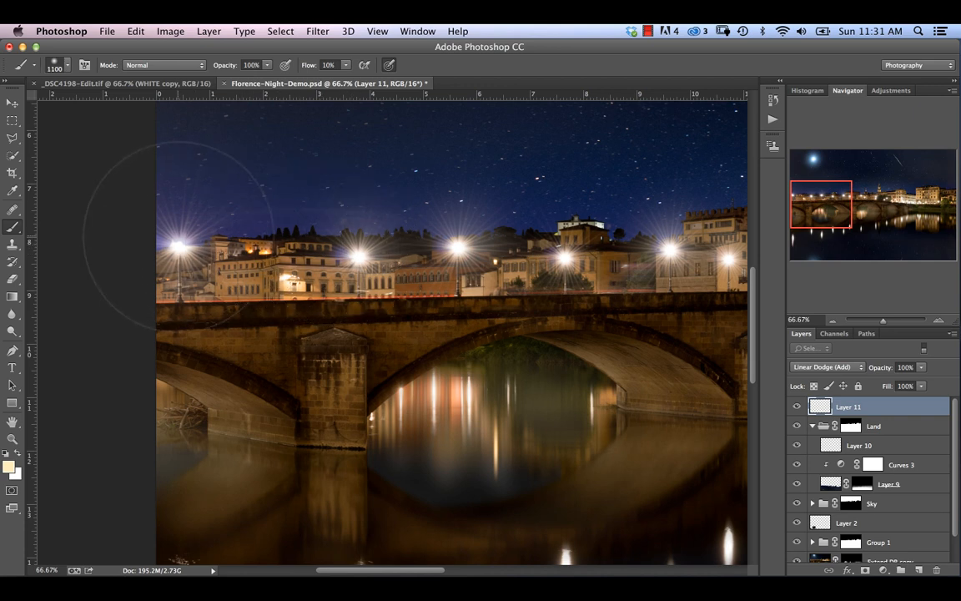
key(bracketleft)
key(bracketleft)
key(bracketleft)
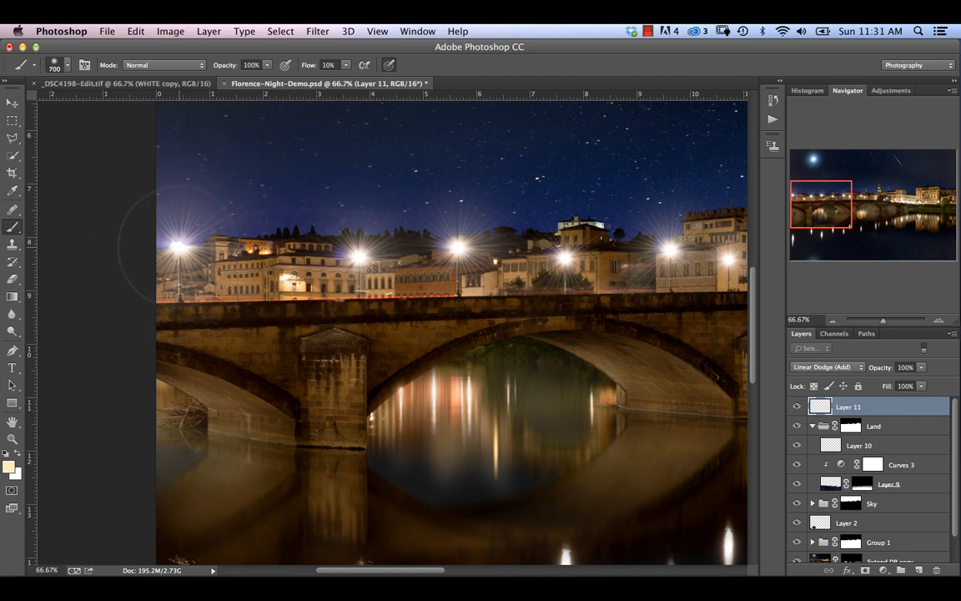
Paint warm glows around the lamps near the tree and the right end of the bridge, adjusting the brush size to each light
drag(488, 457, 277, 370)
drag(560, 360, 296, 446)
drag(548, 392, 356, 352)
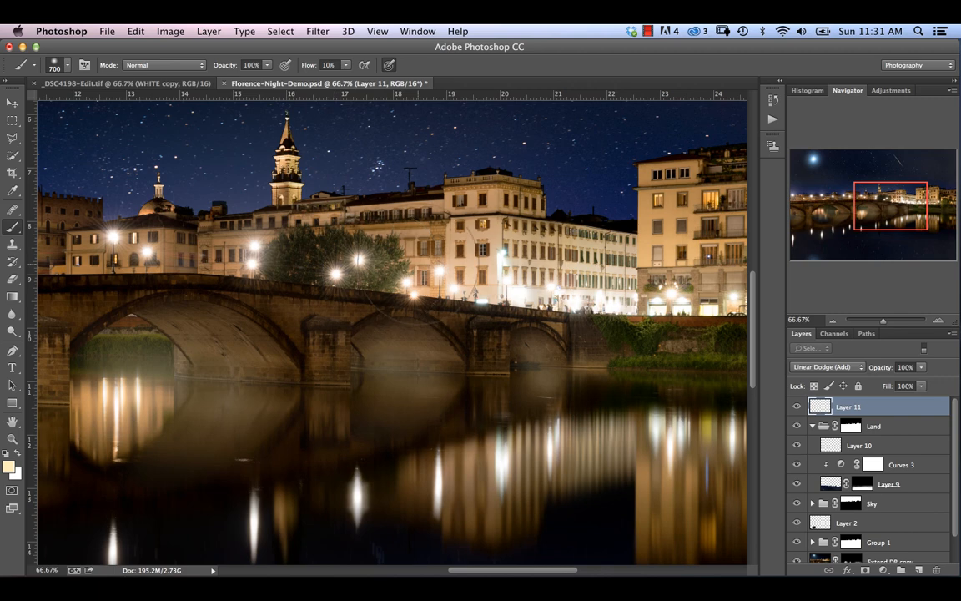
key(bracketleft)
key(bracketleft)
key(bracketleft)
key(bracketleft)
key(bracketright)
key(bracketright)
key(bracketright)
Add warm glows to the street lights in front of the riverside buildings on the right bank with a 500 px brush
drag(590, 337, 389, 348)
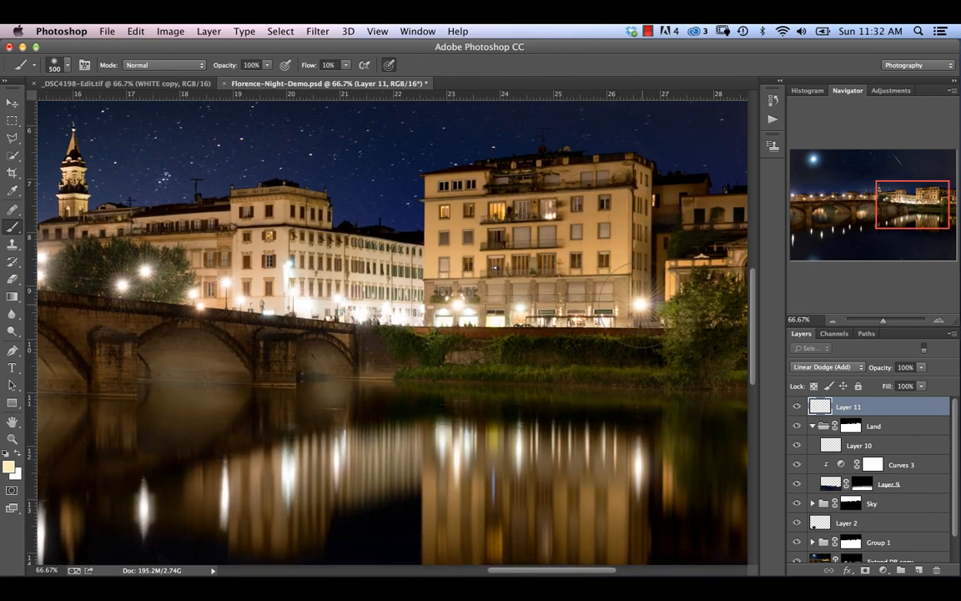
mouse_move(511, 378)
mouse_down()
mouse_move(258, 464)
mouse_move(575, 432)
mouse_move(630, 397)
mouse_up()
mouse_move(245, 355)
mouse_down()
mouse_move(309, 352)
mouse_move(575, 384)
mouse_up()
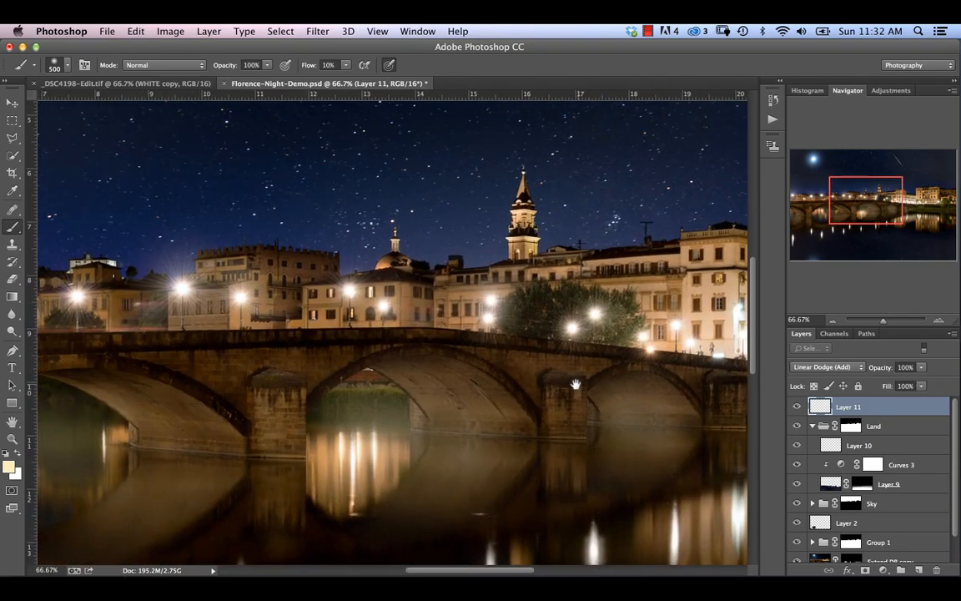
Apply a Gaussian Blur with a radius of 21.9 pixels to the painted glow layer
key(super+minus)
key(super+minus)
key(super+minus)
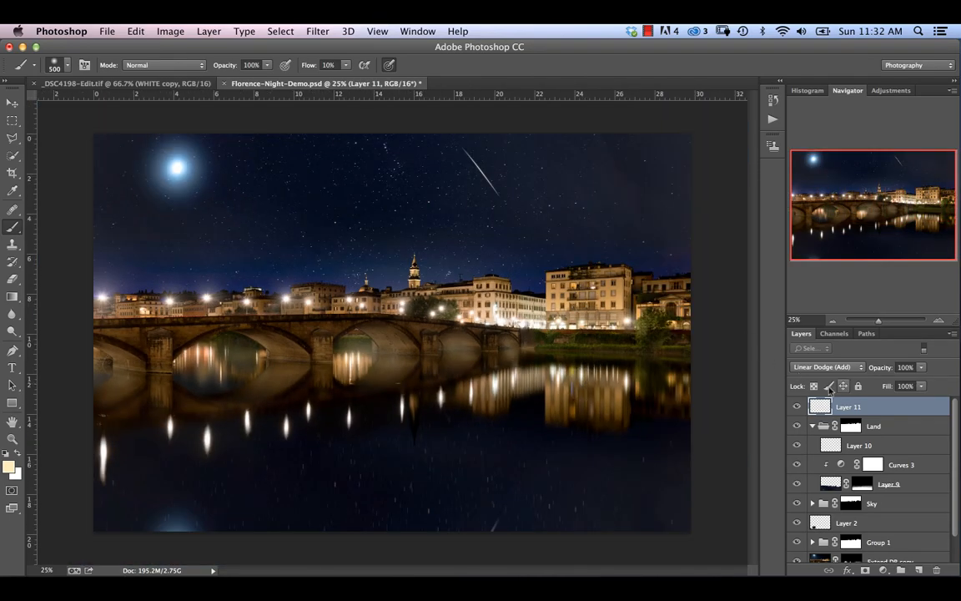
click(330, 37)
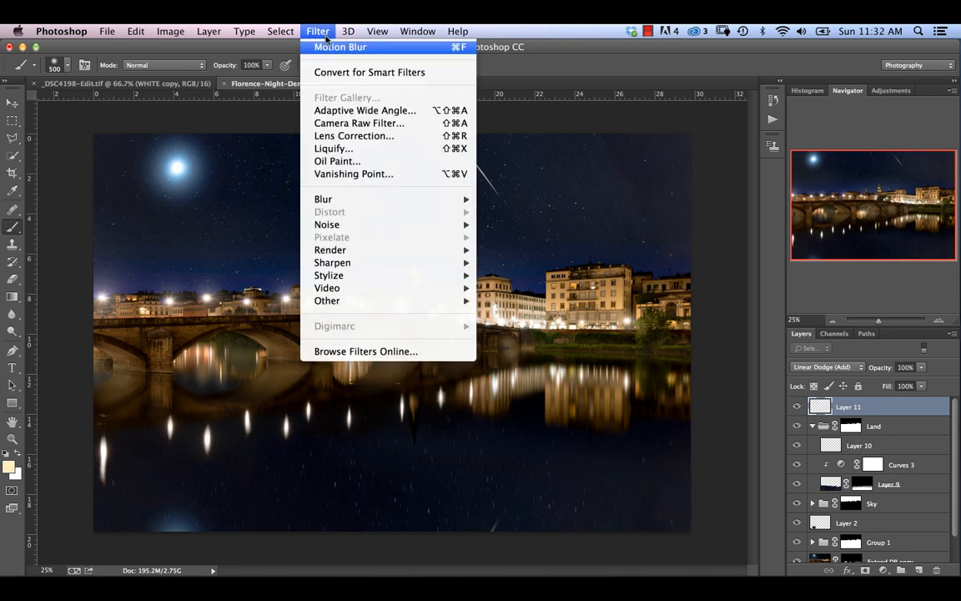
mouse_move(457, 201)
click(524, 301)
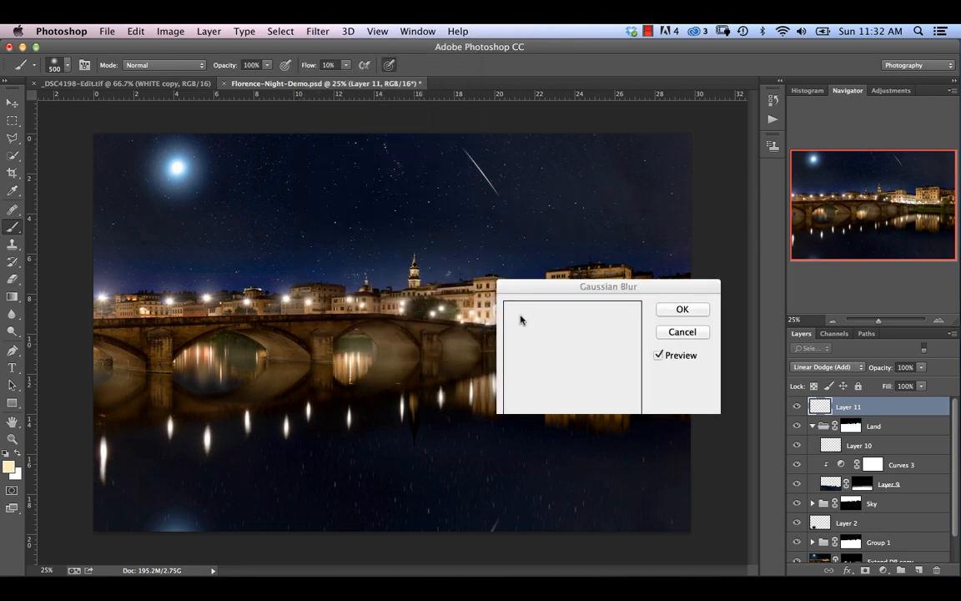
mouse_move(562, 490)
mouse_down()
mouse_move(575, 493)
mouse_move(566, 495)
mouse_up()
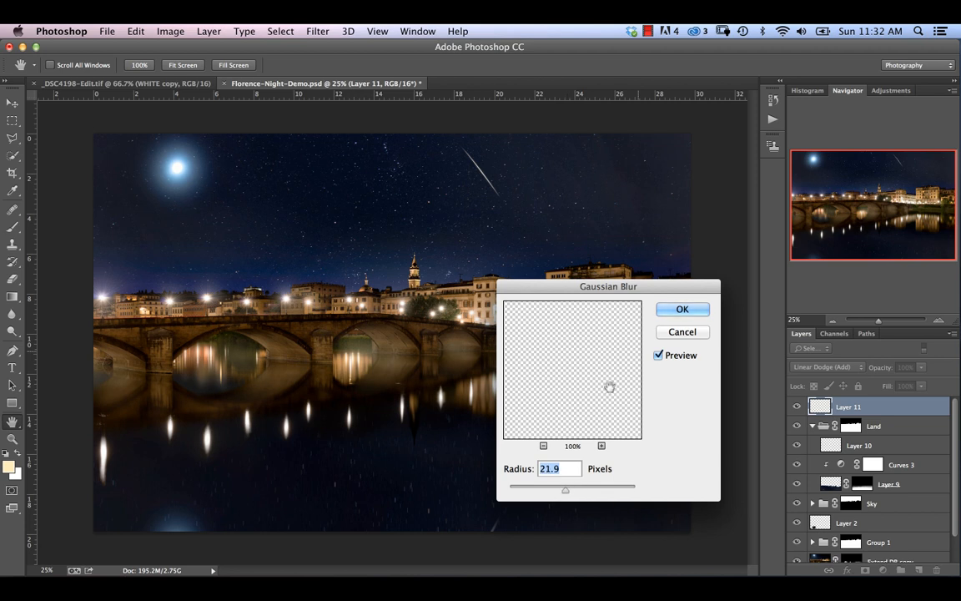
click(680, 309)
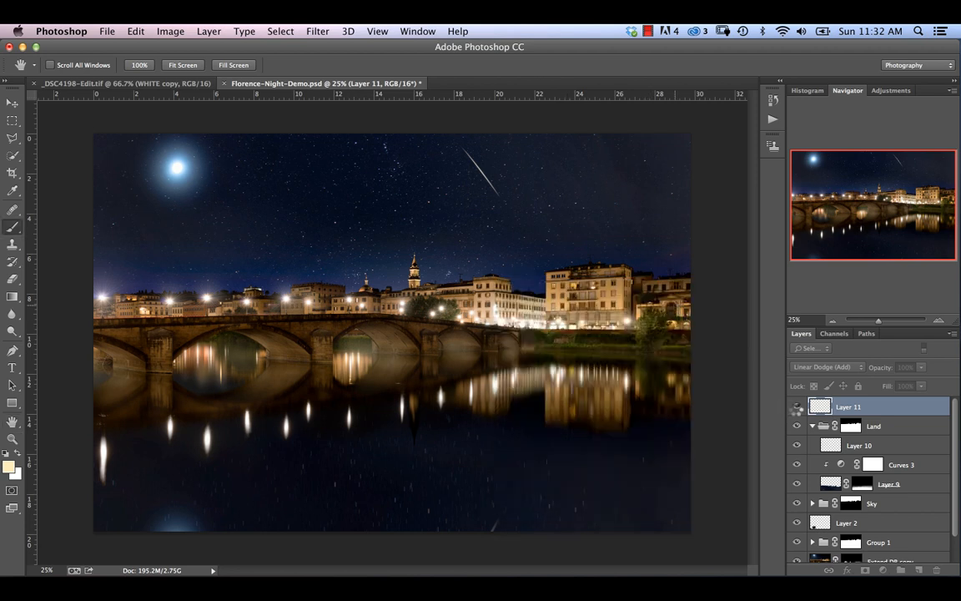
Compare the photo with and without the blurred glow layer by toggling its visibility
click(796, 407)
click(797, 407)
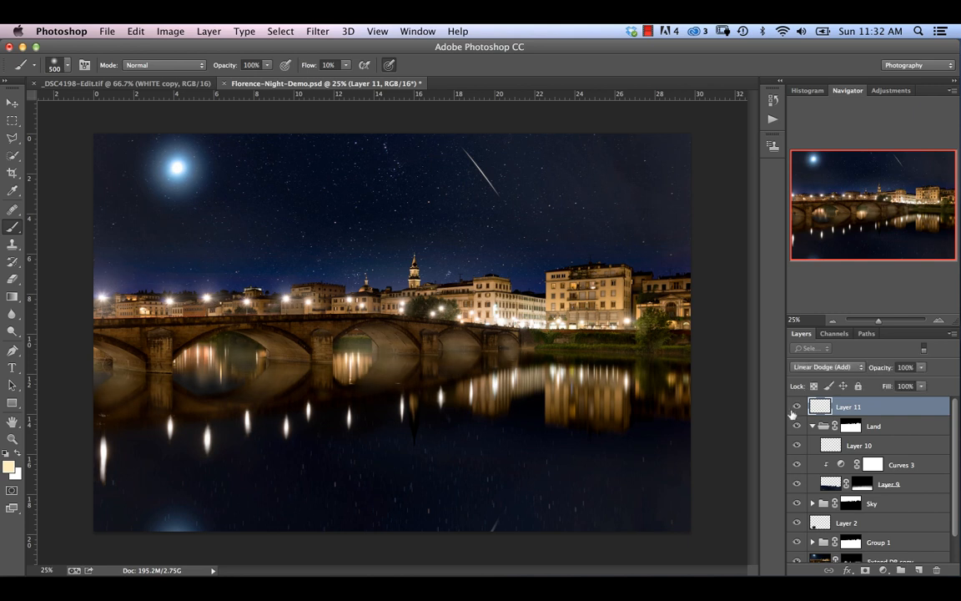
click(797, 407)
click(796, 406)
click(798, 407)
click(798, 407)
Add 9.51% uniform monochromatic noise to the glow layer and rename the layer Haze
click(324, 31)
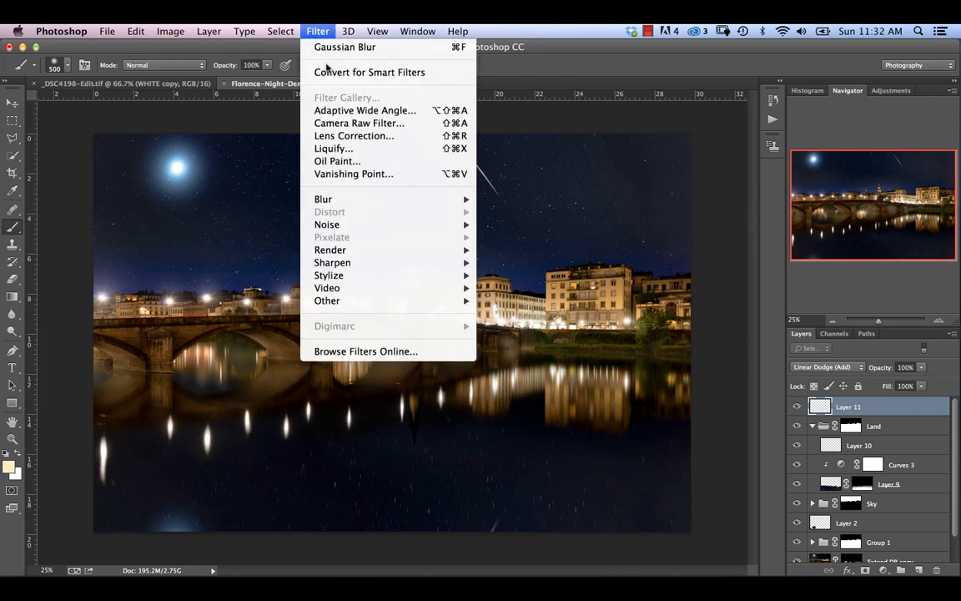
mouse_move(433, 225)
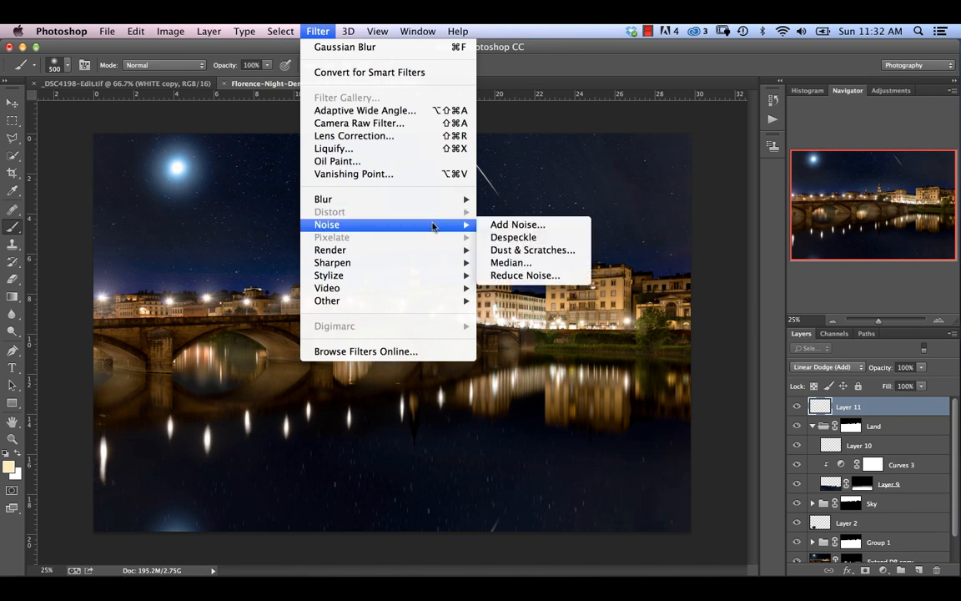
click(517, 225)
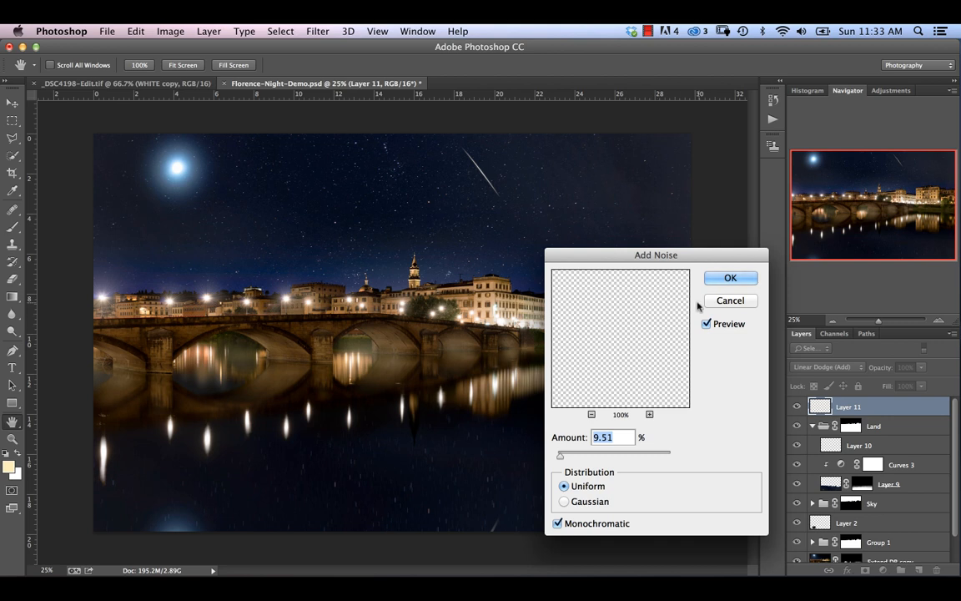
click(727, 278)
key(b)
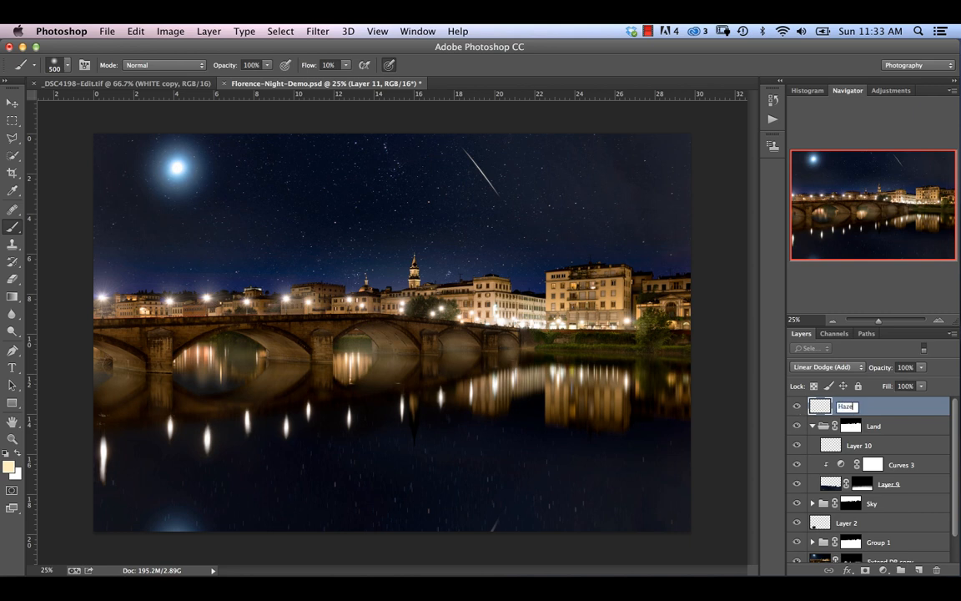
key(Return)
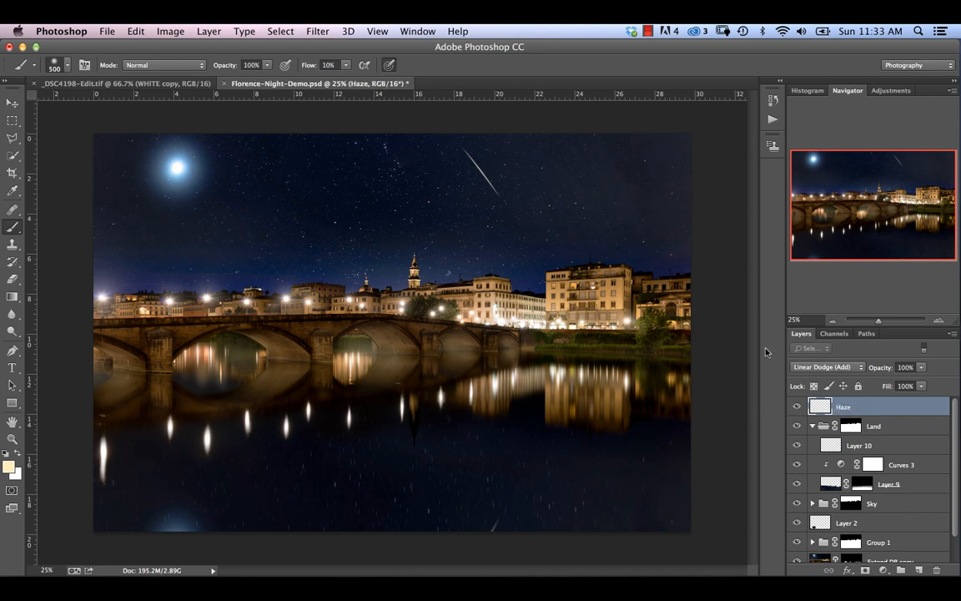
Examine the Land group's layers and the area around the middle bridge arch and its reflection at closer range
click(812, 426)
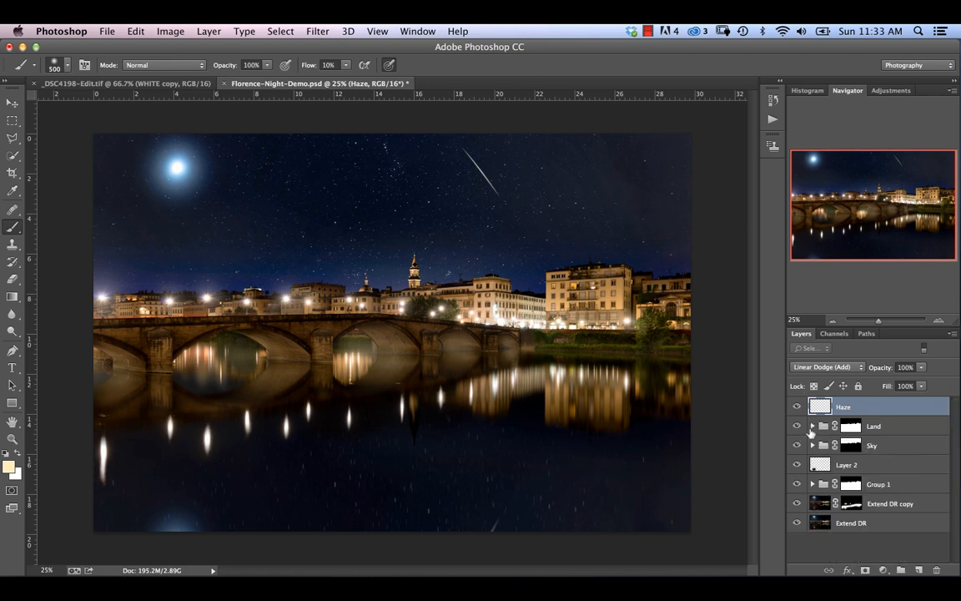
click(811, 426)
key(ctrl+plus)
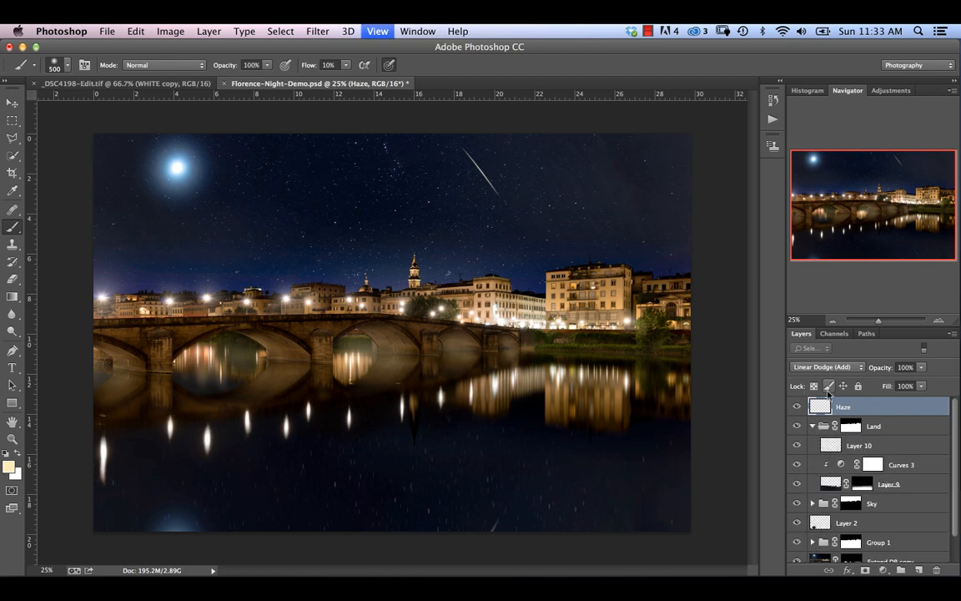
key(ctrl+plus)
key(ctrl+plus)
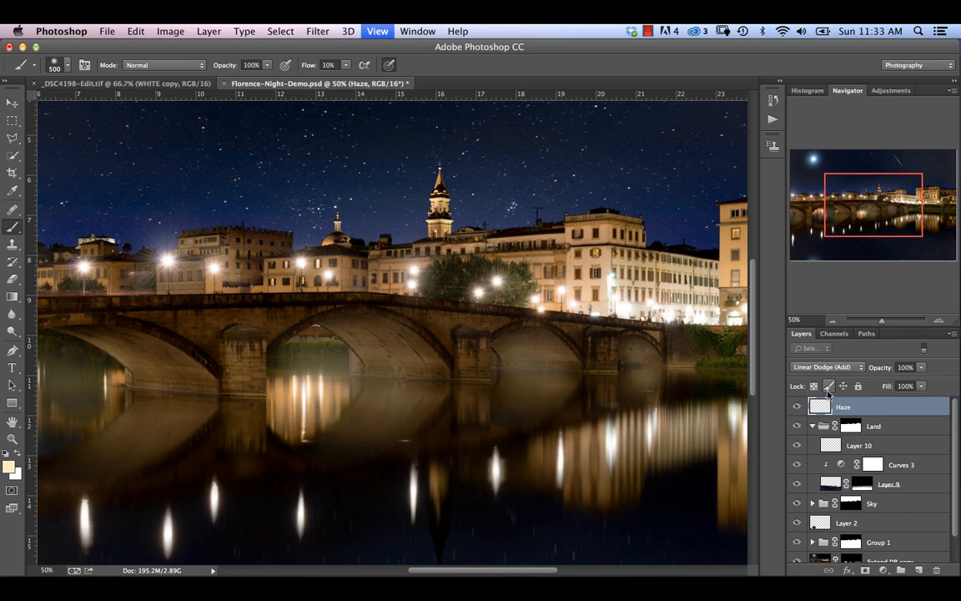
key(ctrl+plus)
key(ctrl+plus)
key(ctrl+plus)
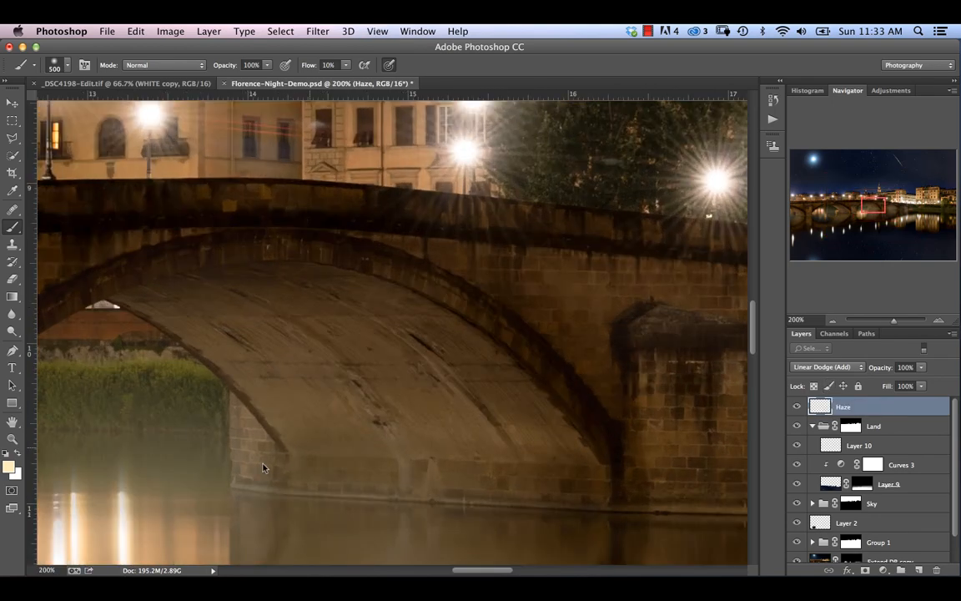
key(ctrl+minus)
key(ctrl+minus)
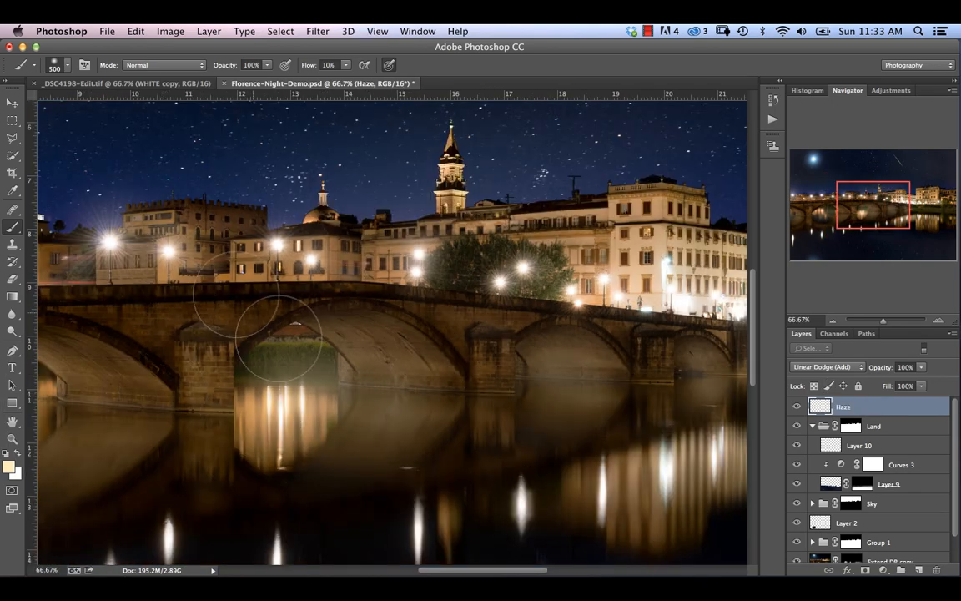
mouse_move(223, 392)
mouse_down()
mouse_move(427, 298)
mouse_move(472, 292)
mouse_move(349, 354)
mouse_up()
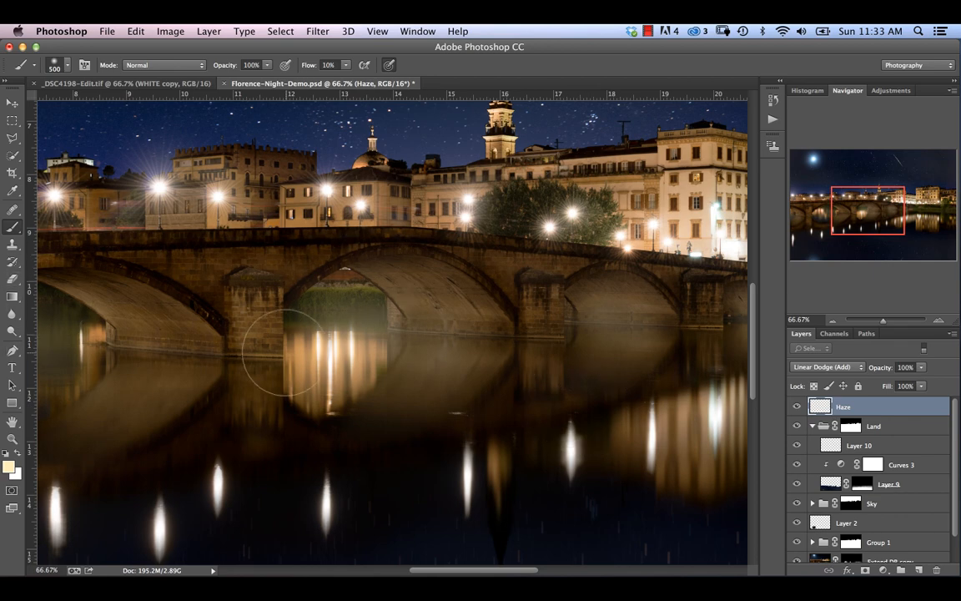
key(super+equal)
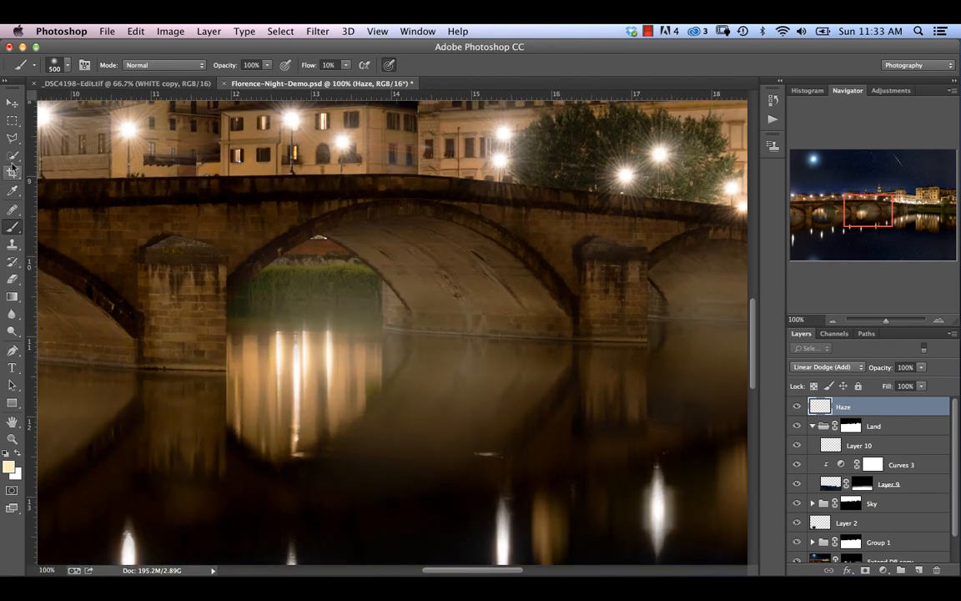
Start a Pen path at the peak of the middle arch's opening and trace its right edge down into the water reflection
click(12, 351)
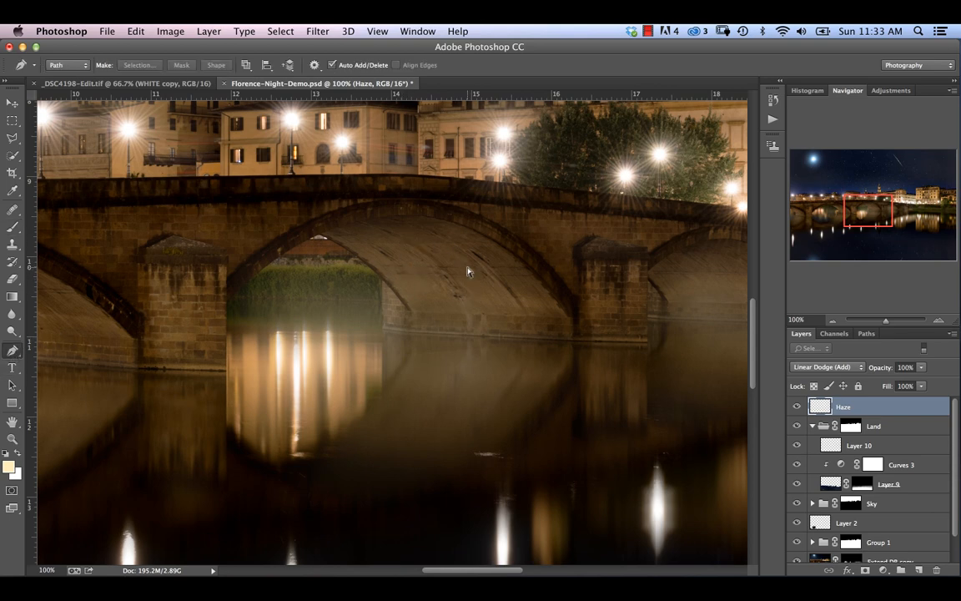
key(super+equal)
scroll(467, 271, up, 3)
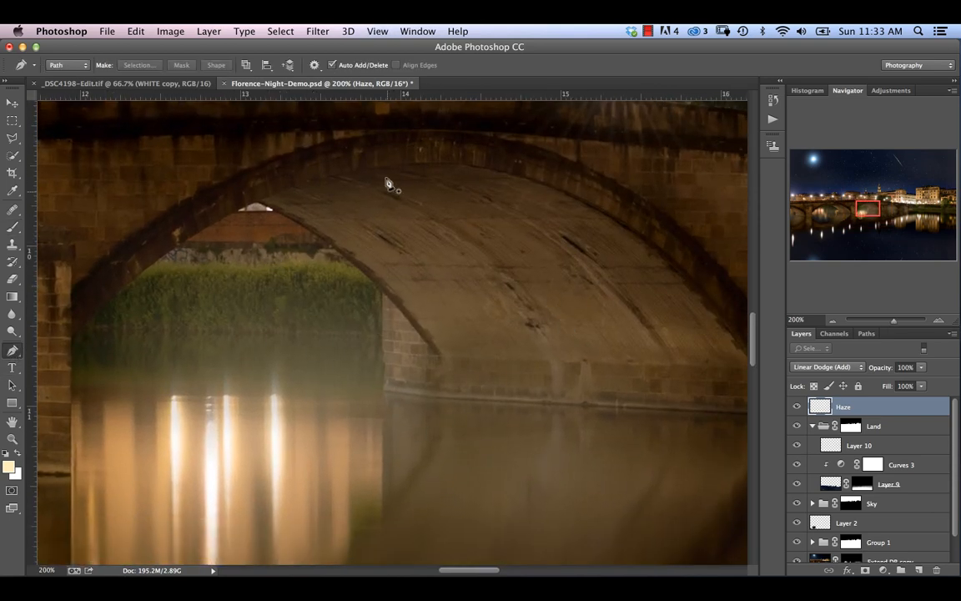
scroll(348, 274, right, 3)
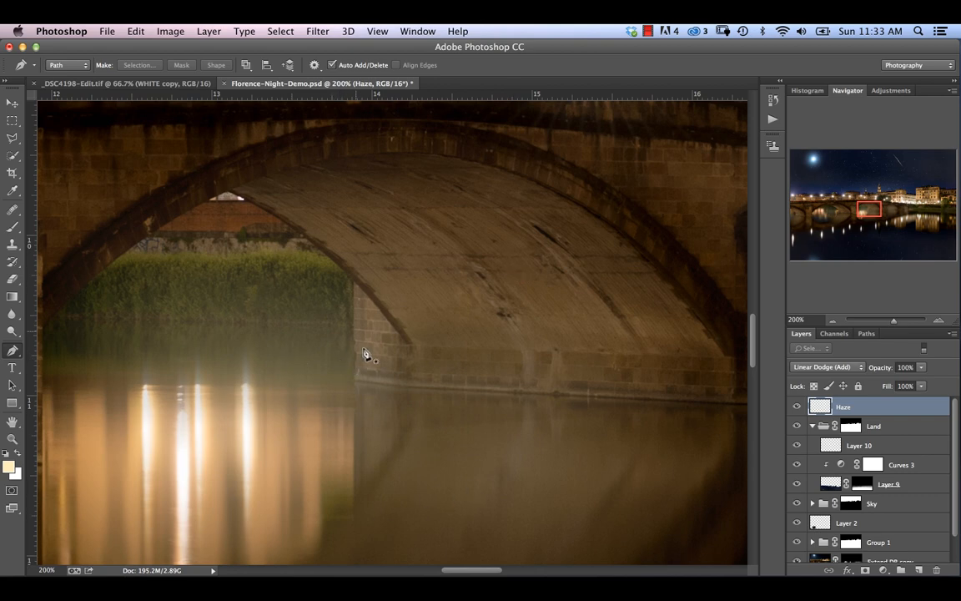
scroll(383, 395, down, 5)
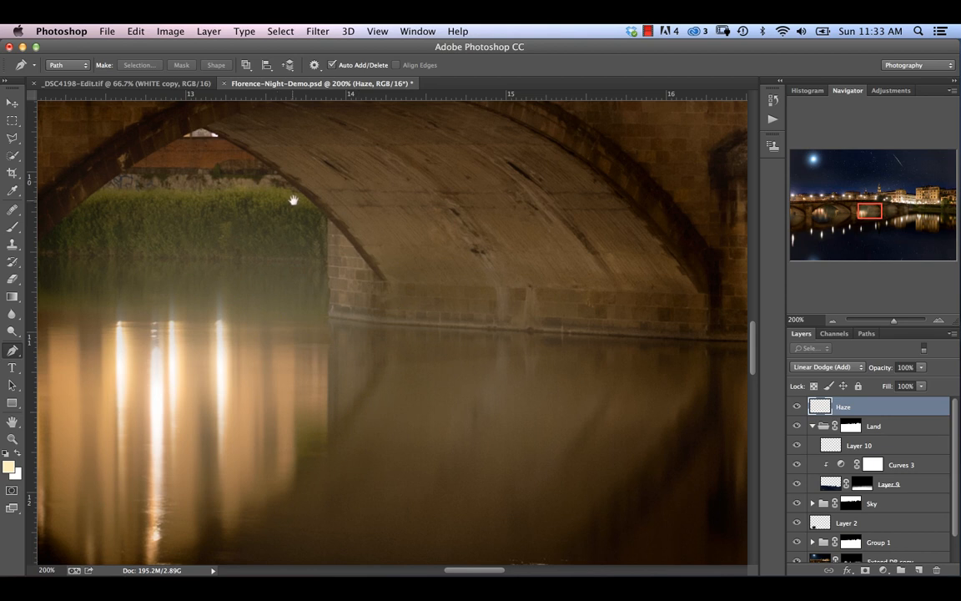
scroll(250, 173, up, 3)
scroll(250, 173, left, 3)
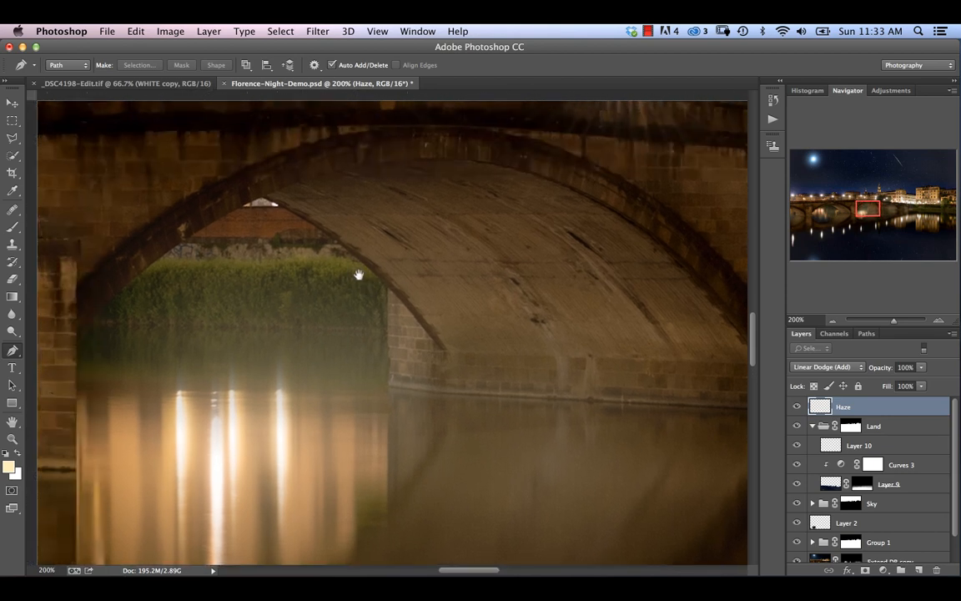
click(262, 201)
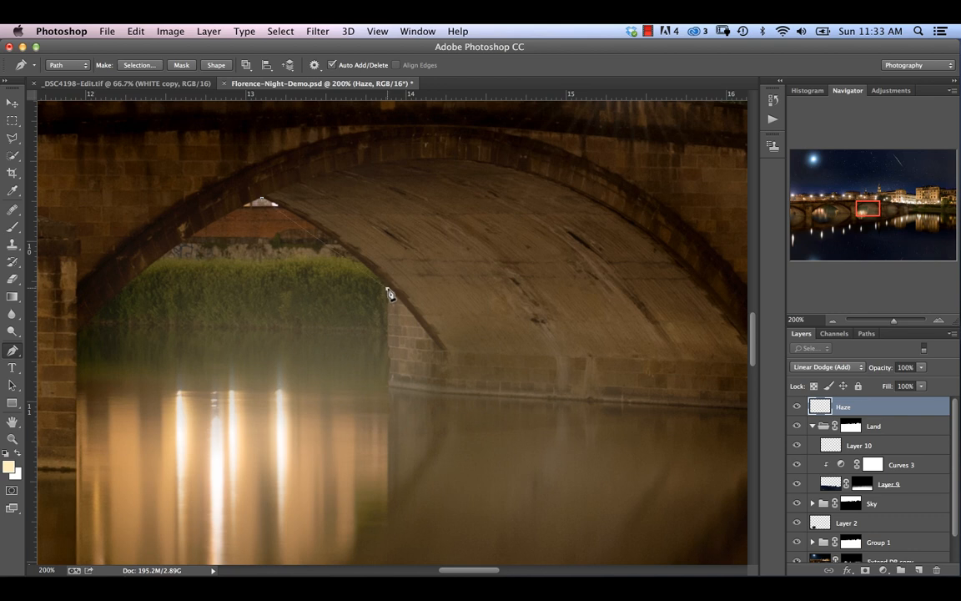
click(466, 370)
drag(462, 365, 457, 361)
click(387, 388)
key(super+z)
click(388, 509)
Continue the path with curves along the lower left edge and bottom of the arch's reflection, breaking the handle at the corner between them
drag(412, 469, 437, 313)
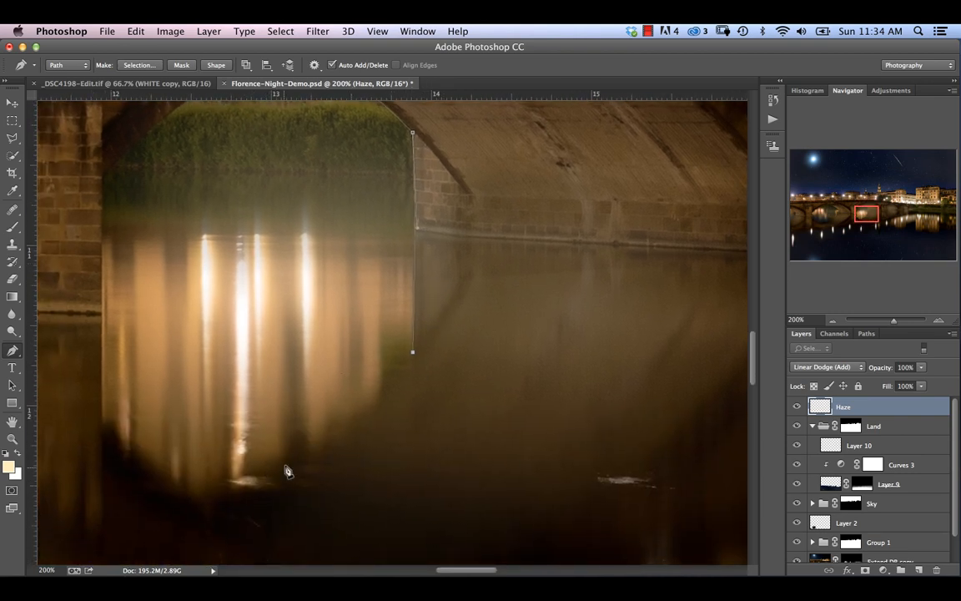
drag(284, 468, 160, 426)
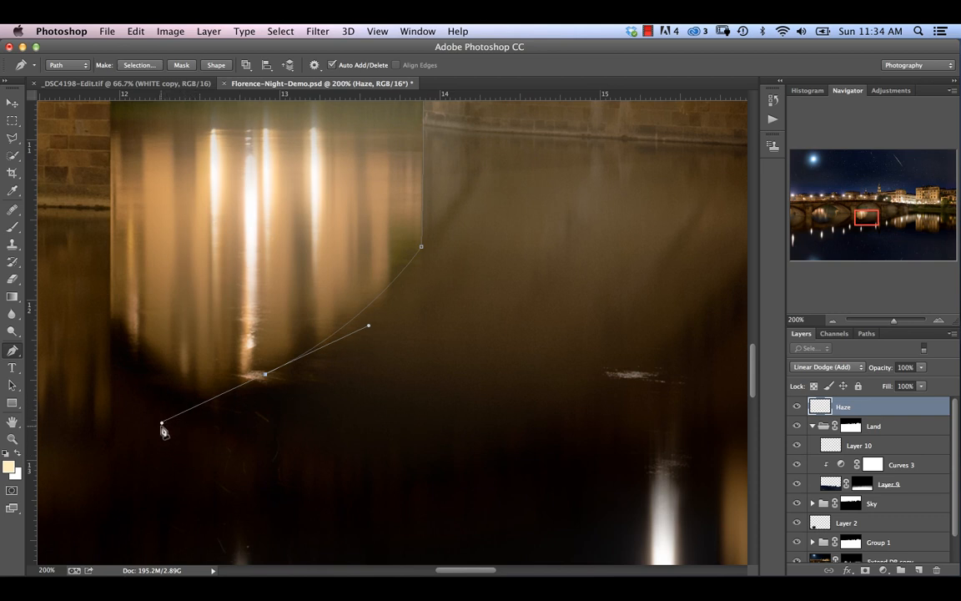
drag(164, 424, 231, 438)
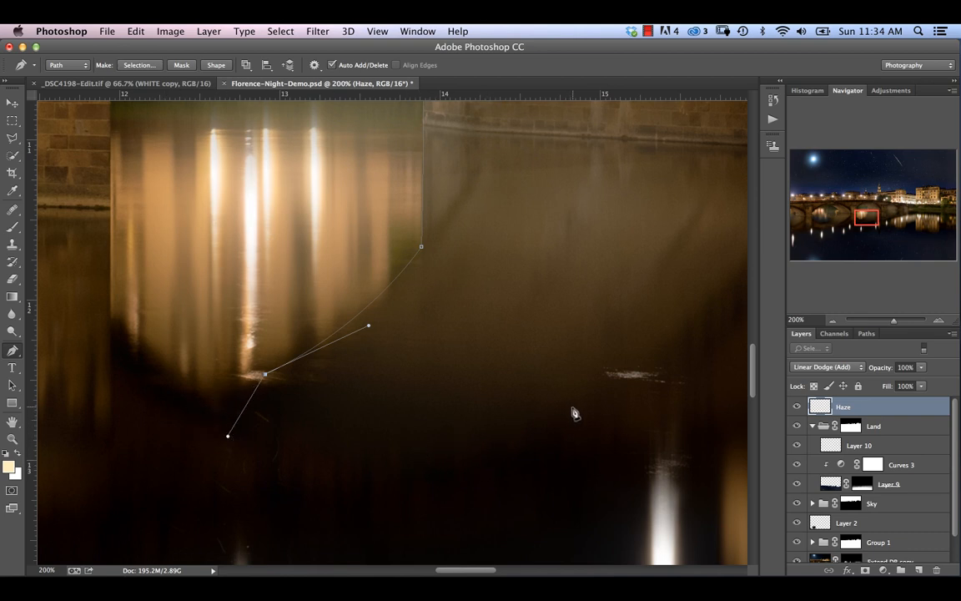
drag(575, 406, 639, 353)
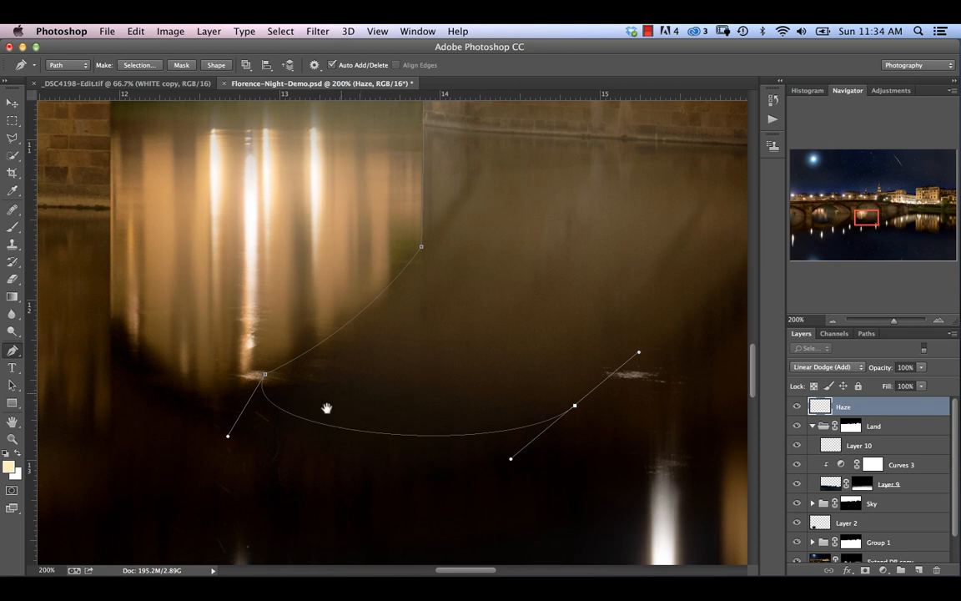
Extend the path up the right side of the reflection to the waterline and on to the base of the arch at the right pier
scroll(275, 410, right, 5)
scroll(275, 411, up, 2)
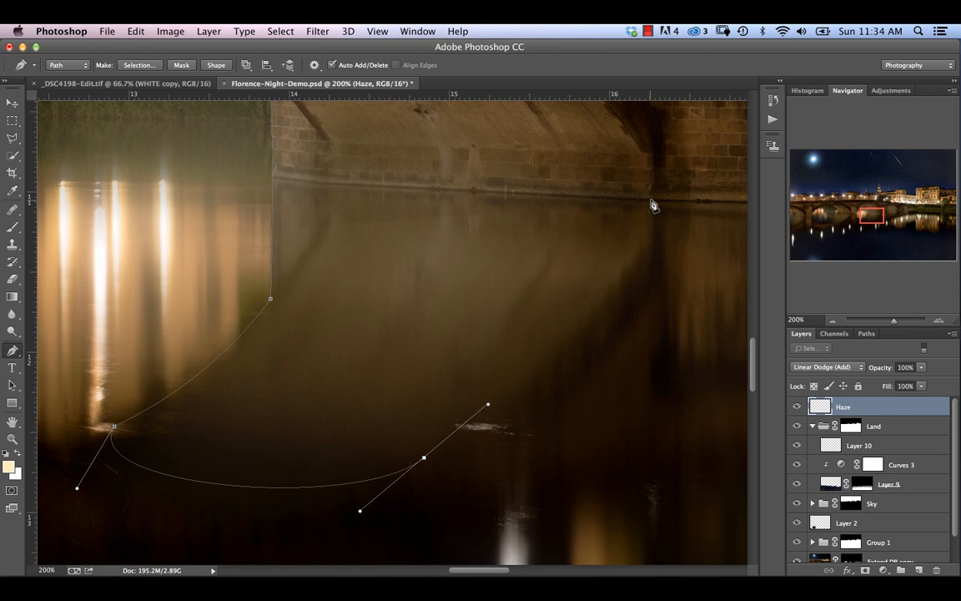
drag(653, 203, 656, 122)
drag(674, 227, 618, 367)
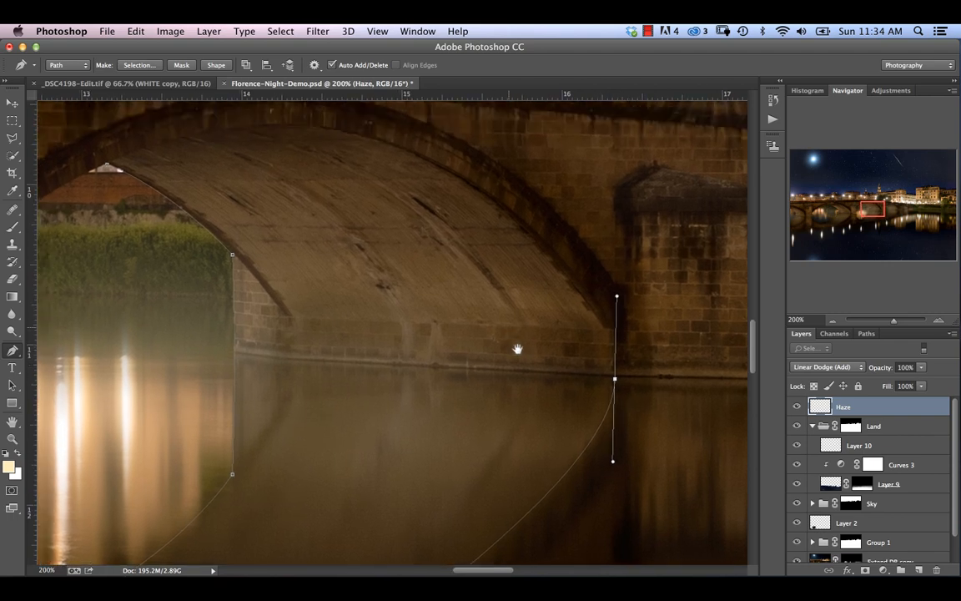
drag(517, 348, 594, 427)
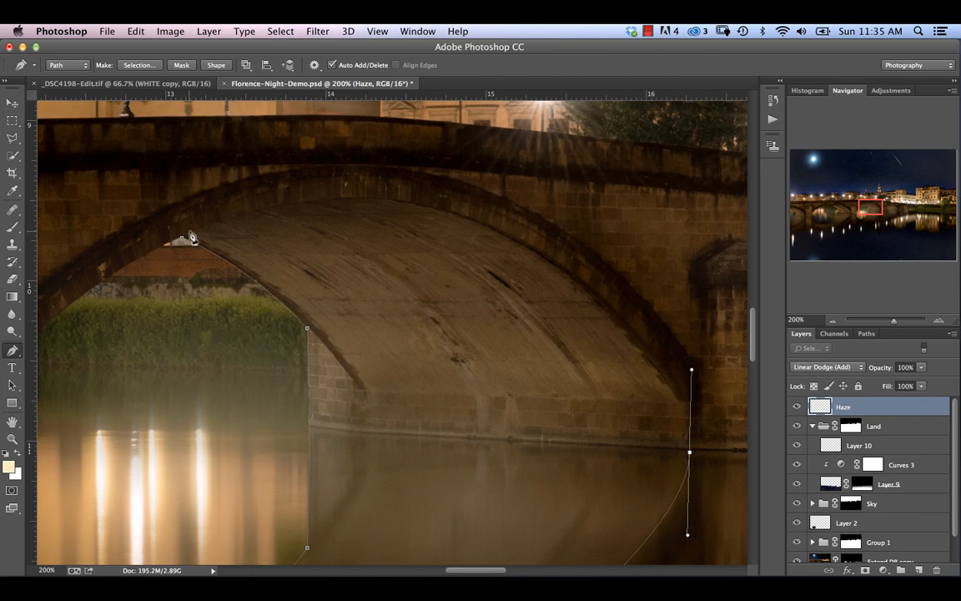
click(689, 406)
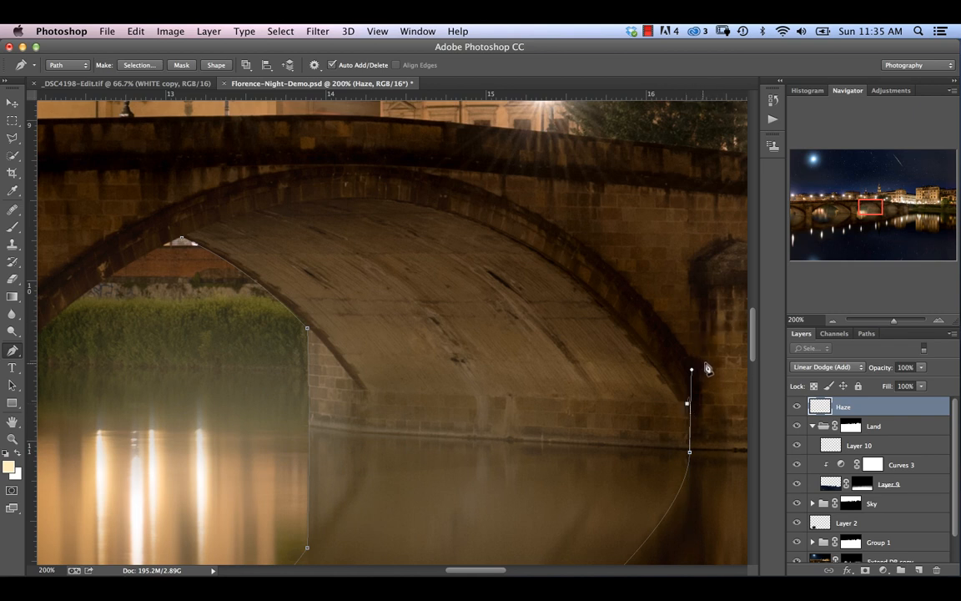
click(691, 370)
drag(691, 405, 696, 416)
Close the path at the peak of the middle arch's opening, curving the final segment along the arch's upper edge
drag(181, 239, 163, 398)
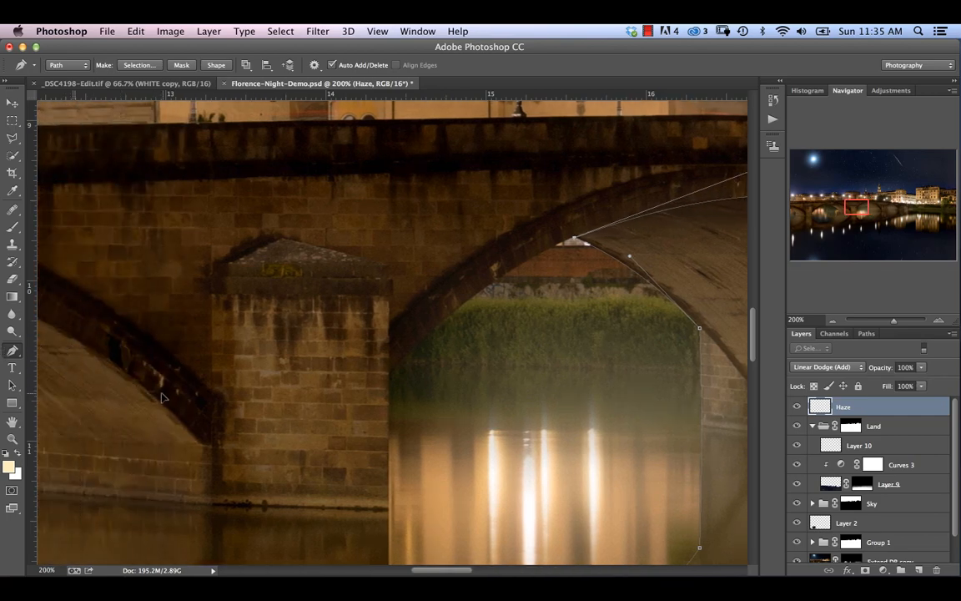
key(super+minus)
drag(324, 298, 185, 282)
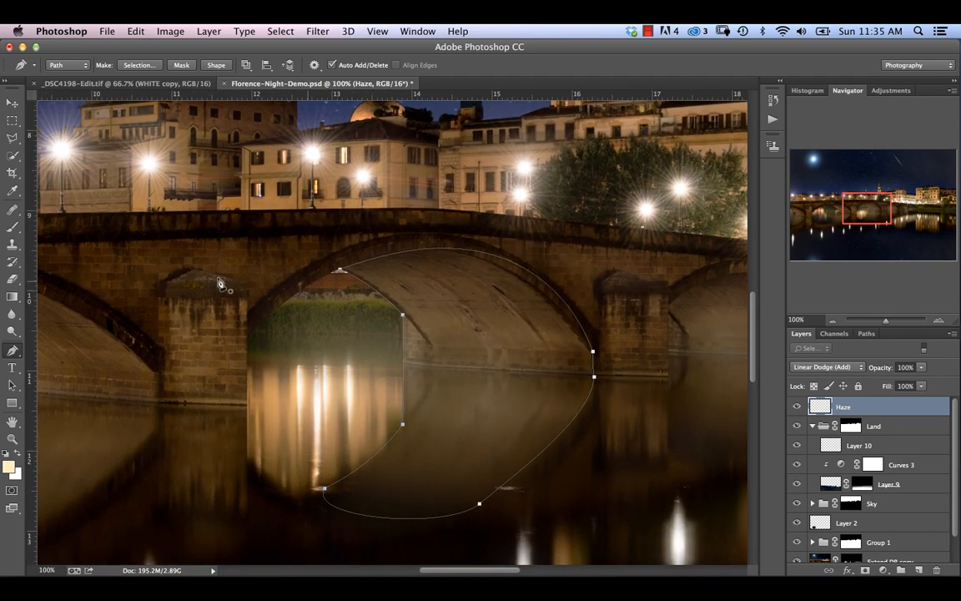
click(340, 272)
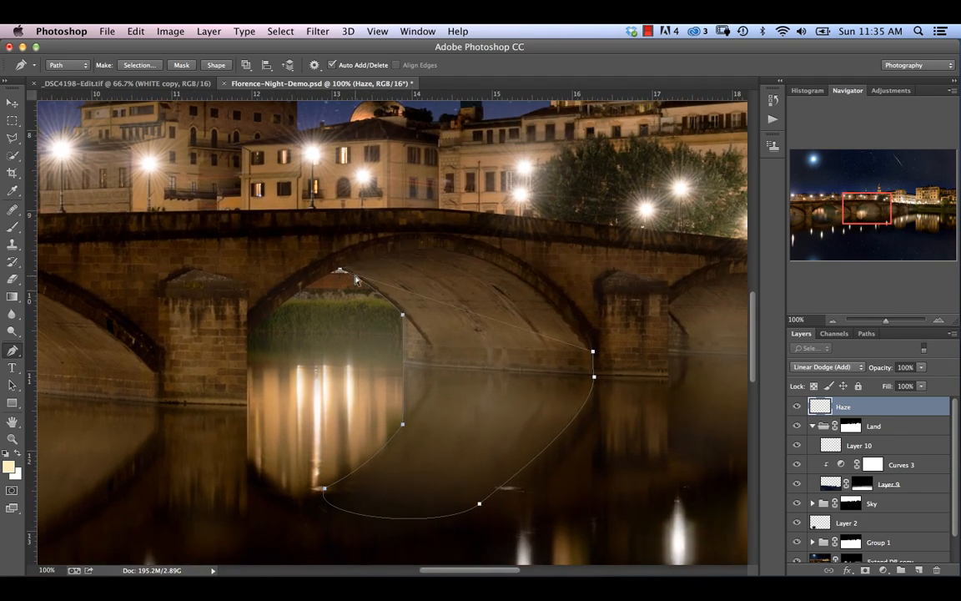
drag(357, 279, 550, 218)
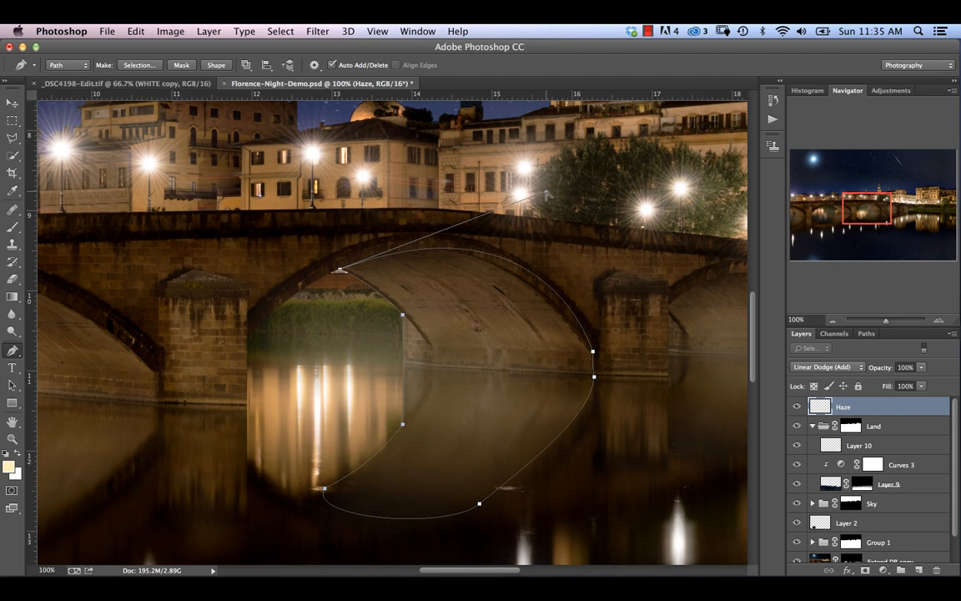
Adjust the closing point's handle so the curve fits the arch's upper edge, and bring up the document's list of paths
super+click(540, 201)
key(super+z)
click(551, 192)
key(super+z)
drag(545, 195, 501, 197)
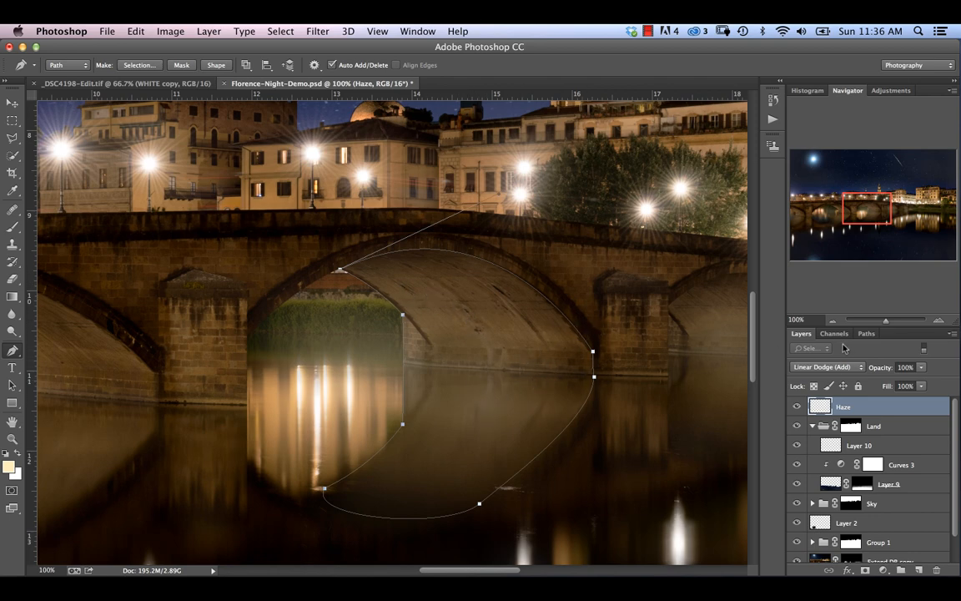
click(867, 333)
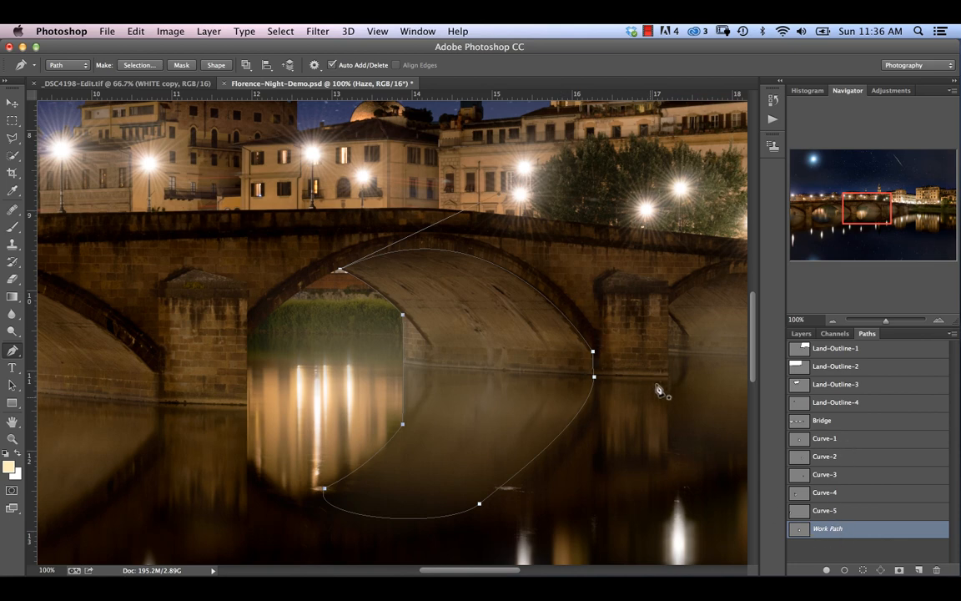
click(830, 544)
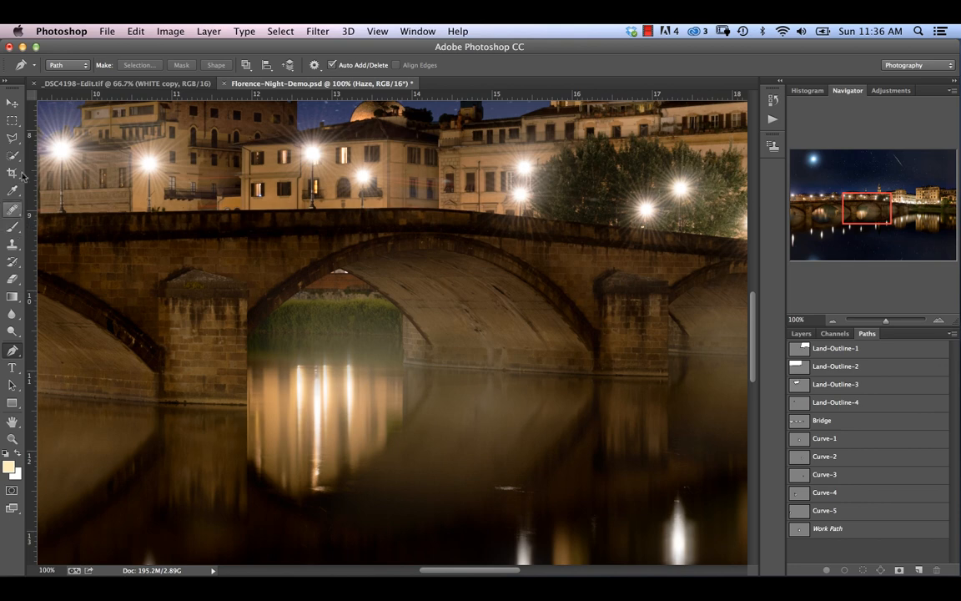
drag(215, 264, 203, 277)
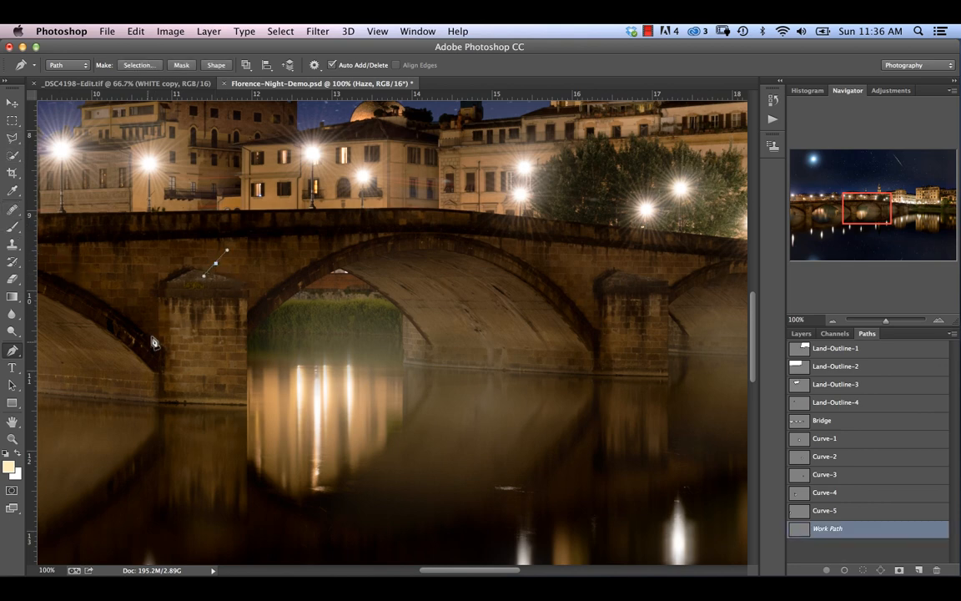
drag(150, 342, 153, 342)
drag(179, 386, 191, 388)
click(215, 265)
click(215, 263)
key(ctrl+alt+z)
key(ctrl+alt+z)
key(ctrl+alt+z)
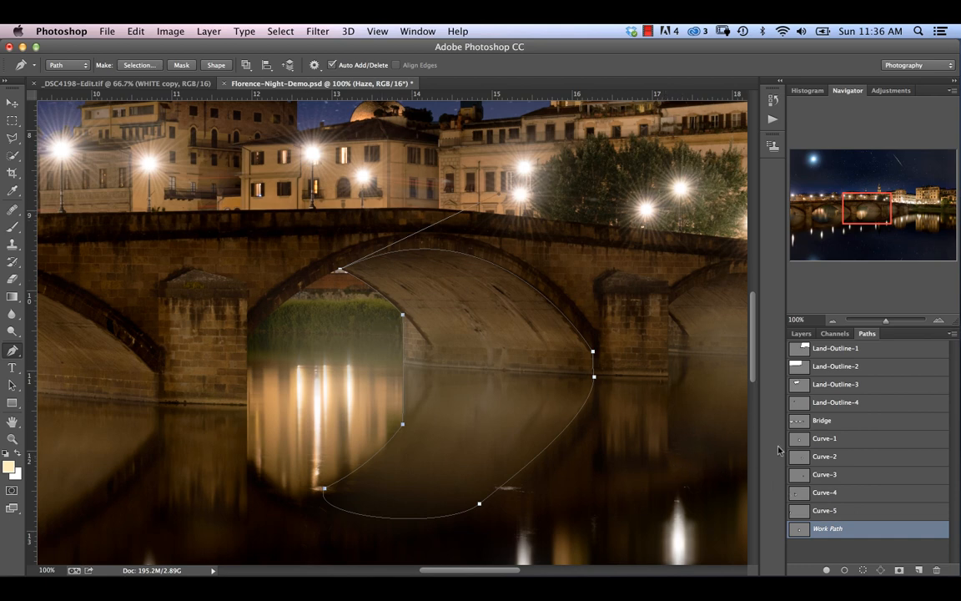
Inspect the saved paths Curve-1 to Curve-5 on the bridge arches and leave no path selected
click(853, 555)
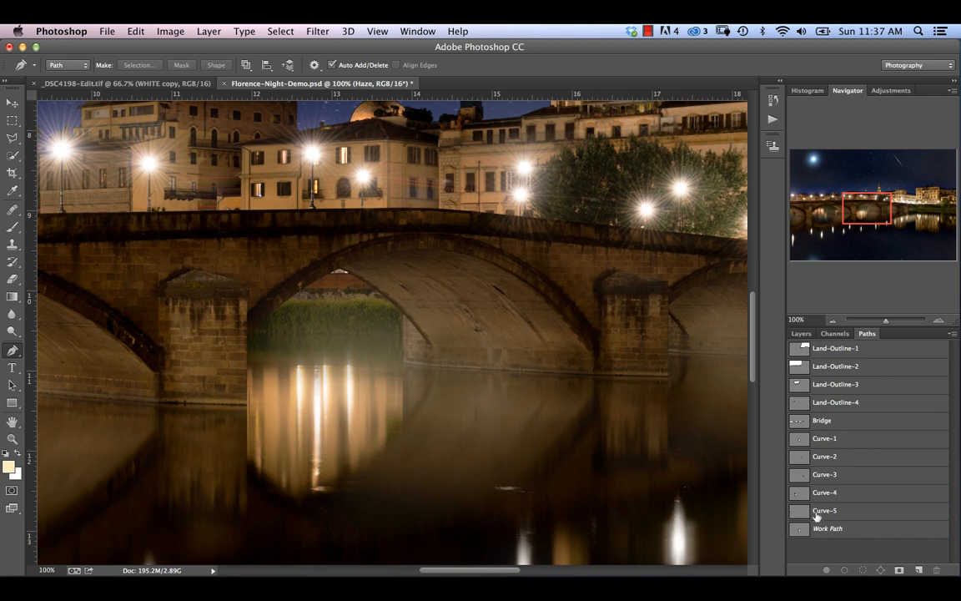
click(835, 477)
click(836, 493)
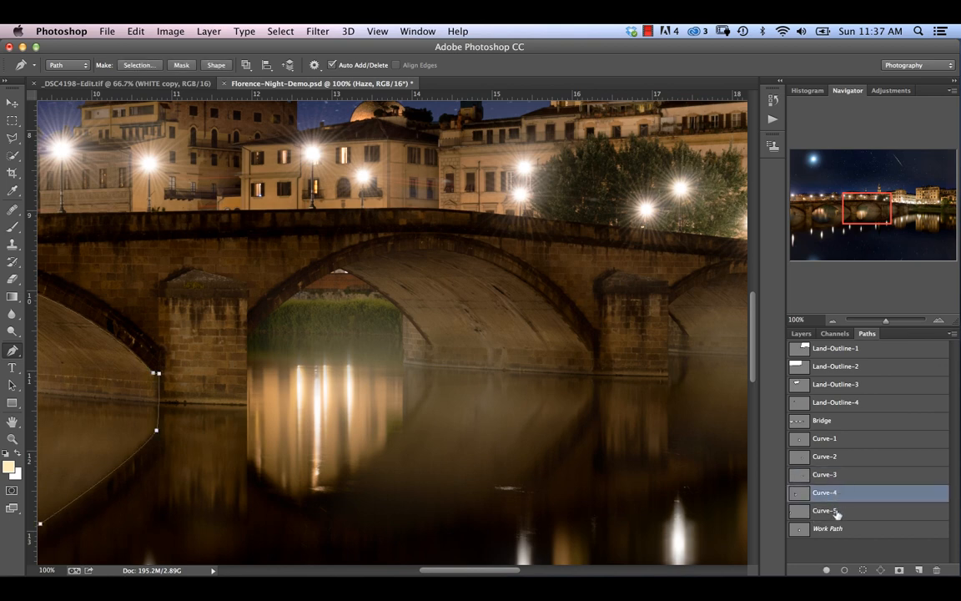
click(837, 512)
click(848, 471)
click(849, 453)
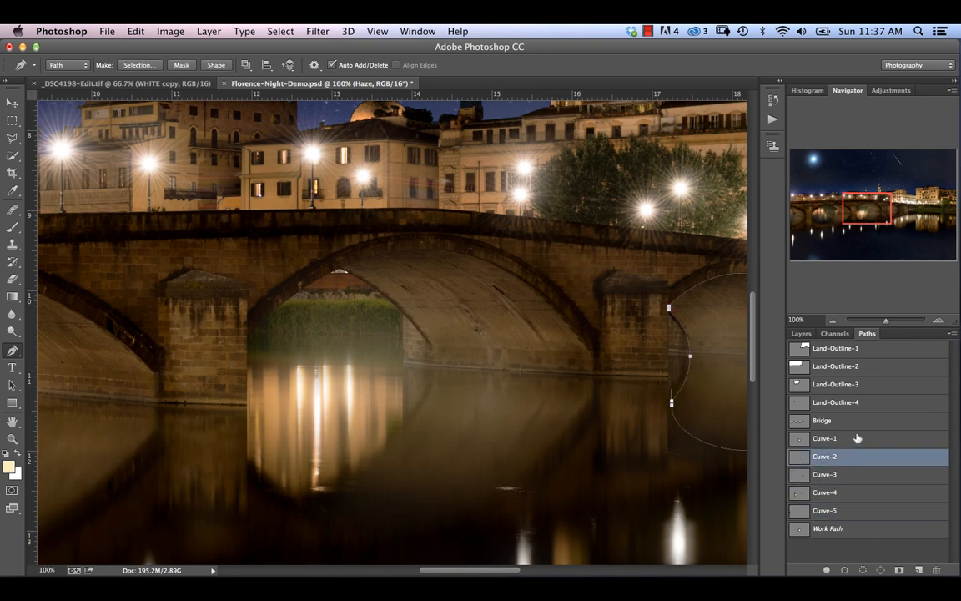
click(856, 438)
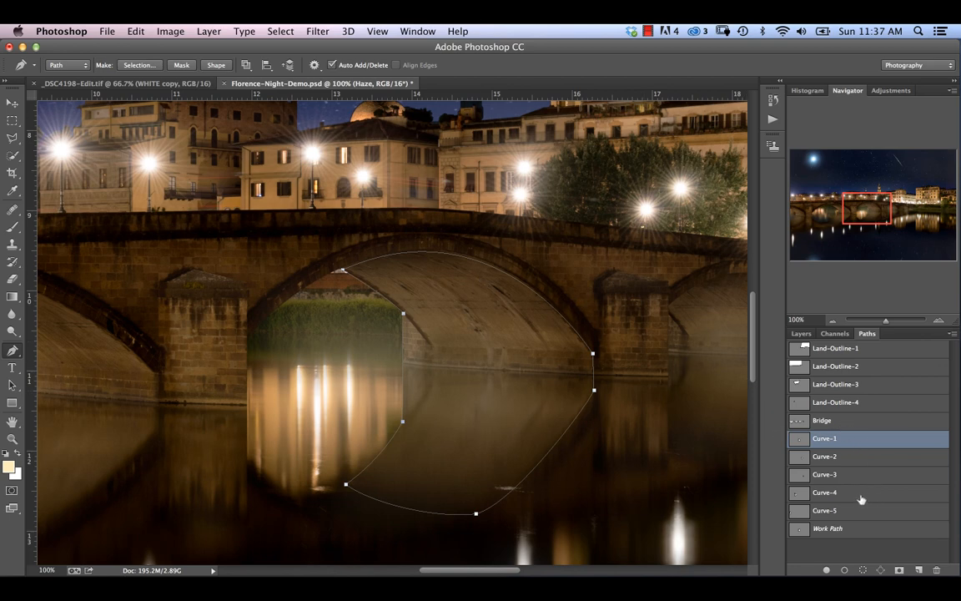
click(847, 549)
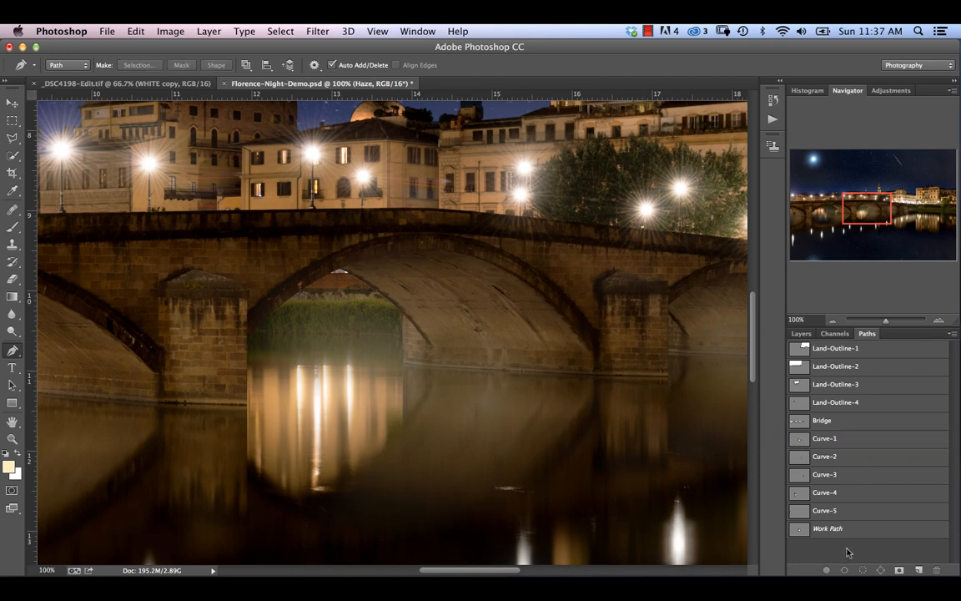
Select the Land group and run the Curves Dodge Burn action to add Dodge and Burn curves layers inside it
click(803, 334)
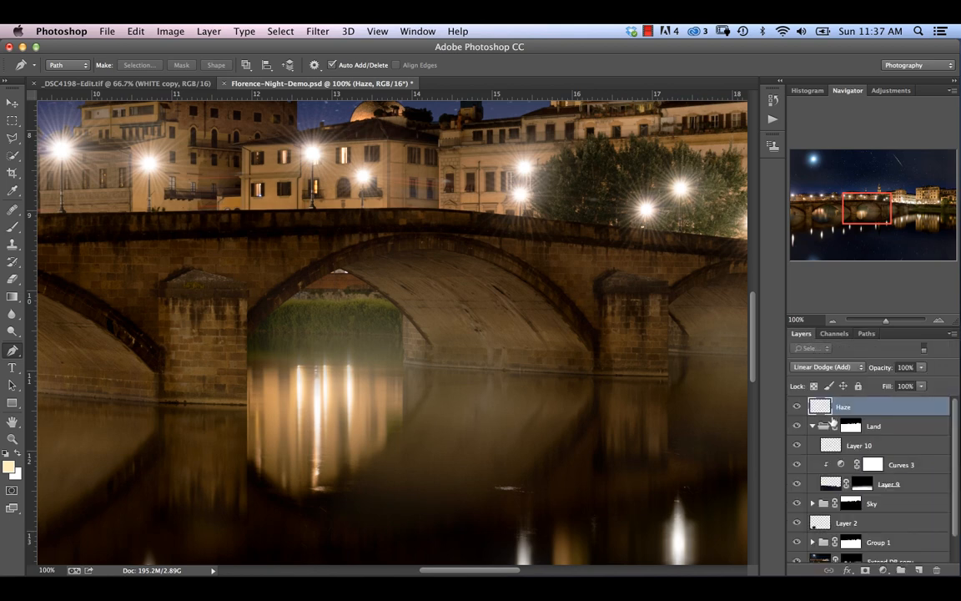
click(813, 427)
click(812, 427)
click(897, 426)
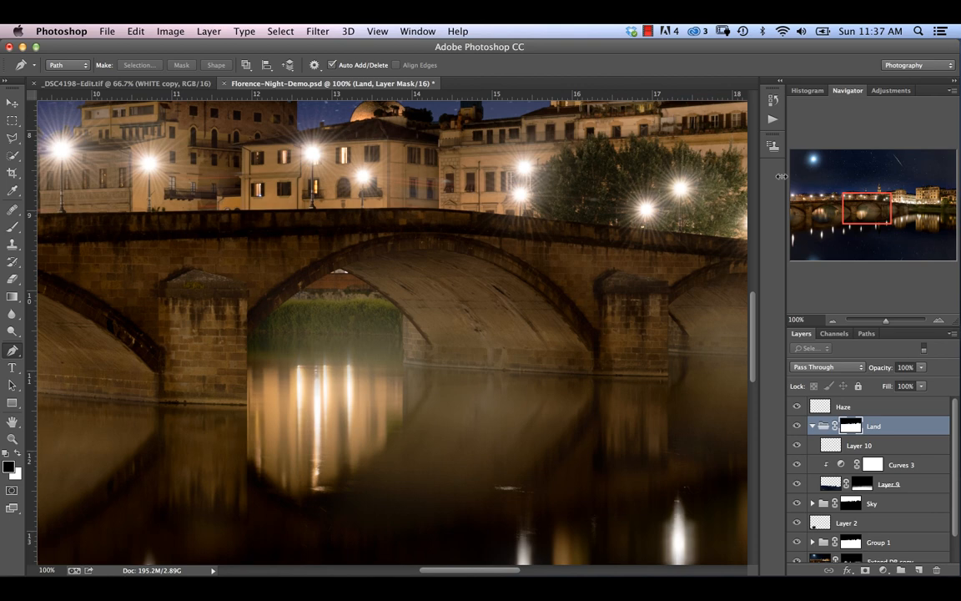
click(773, 118)
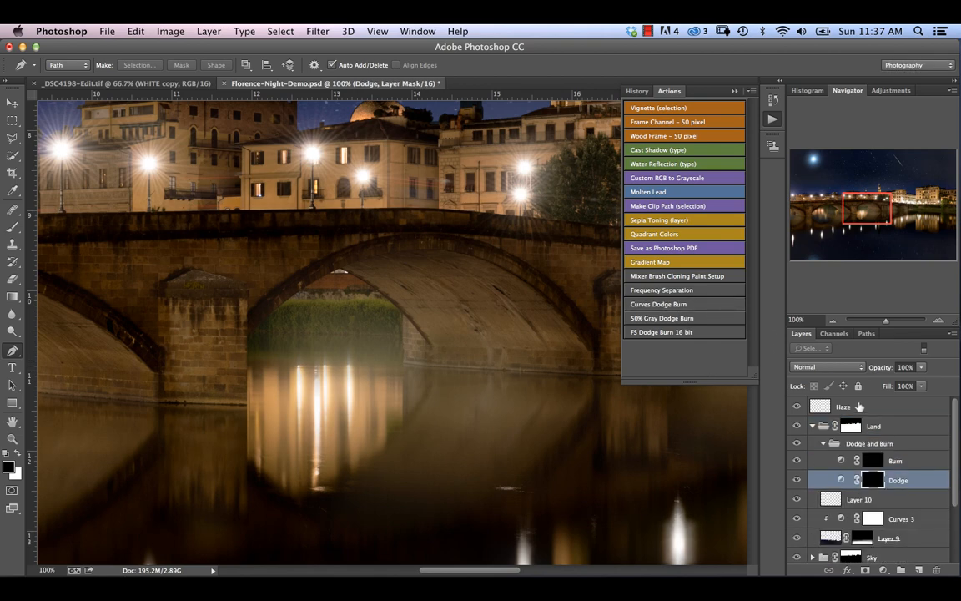
click(732, 93)
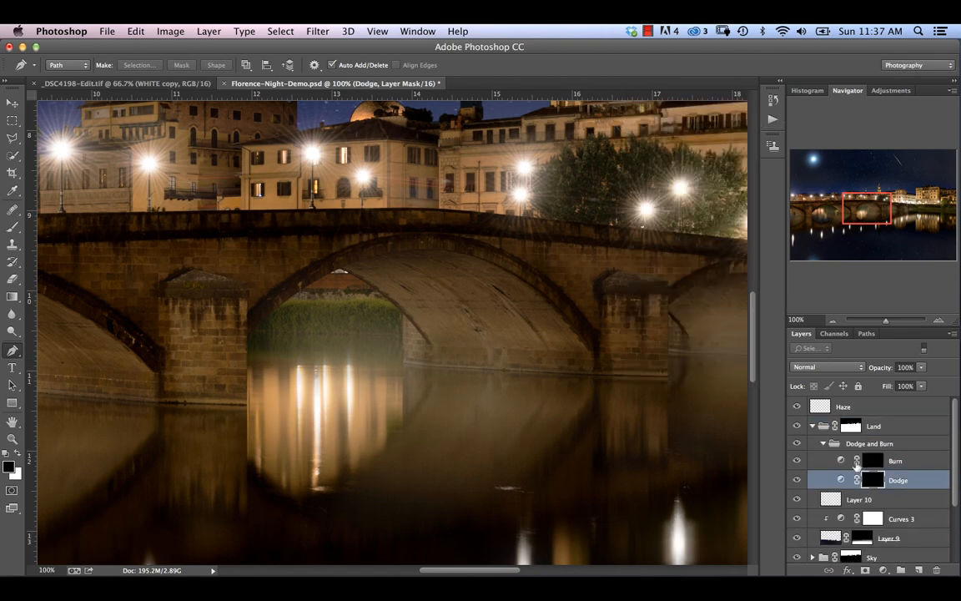
Check the Burn layer's curve and raise the Dodge layer's curve point to input 110, output 142
double_click(843, 463)
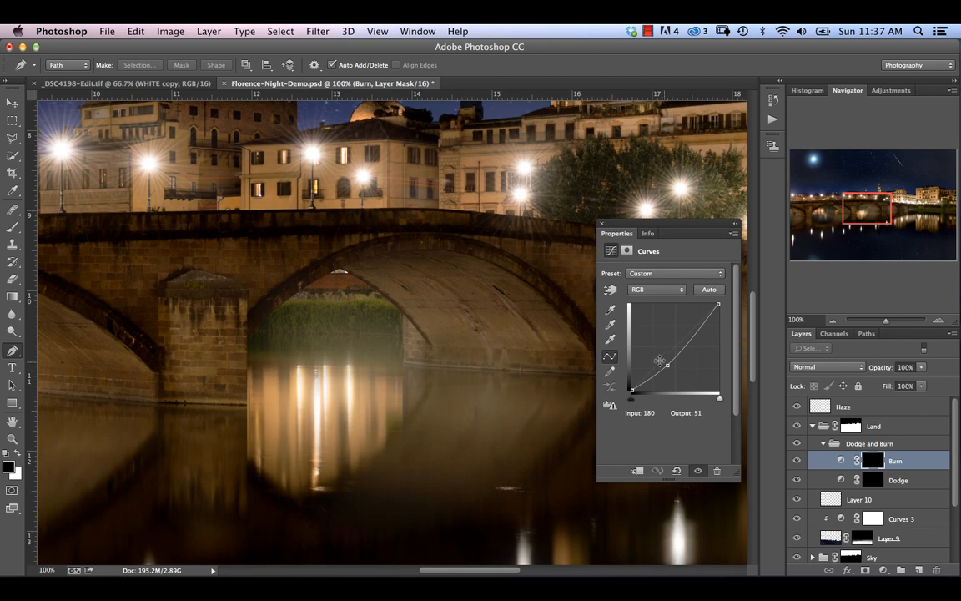
click(601, 224)
double_click(843, 480)
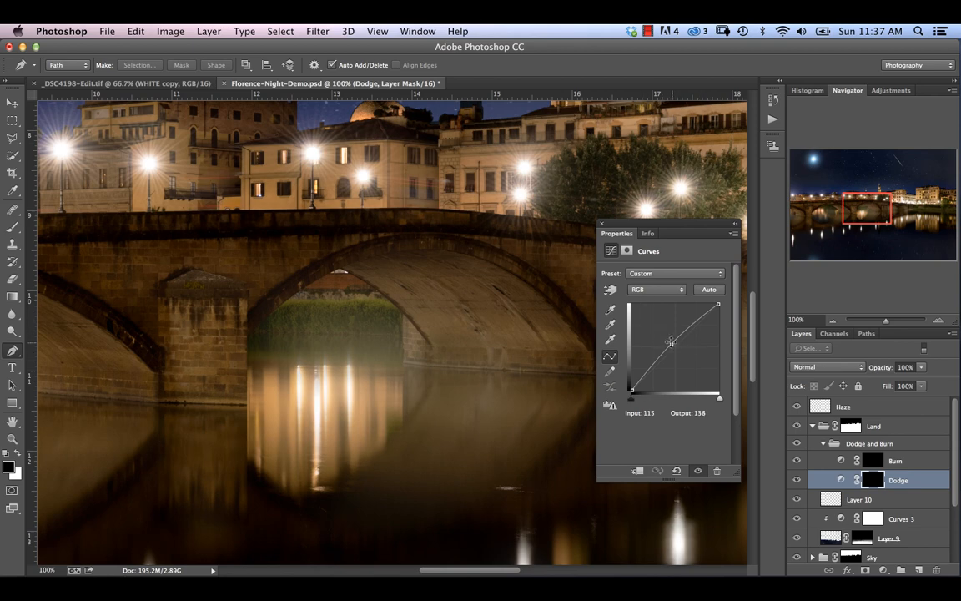
drag(670, 343, 669, 341)
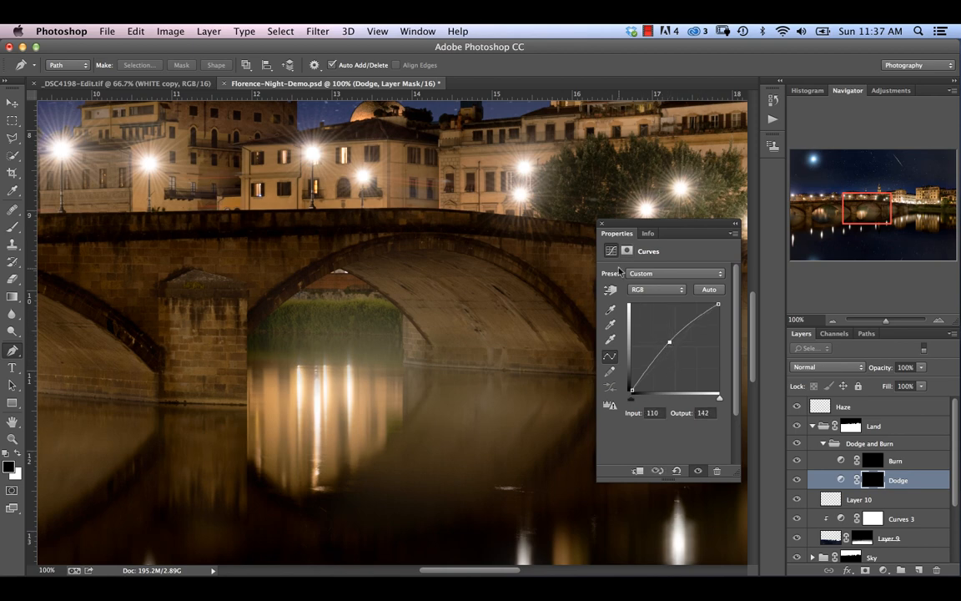
click(603, 224)
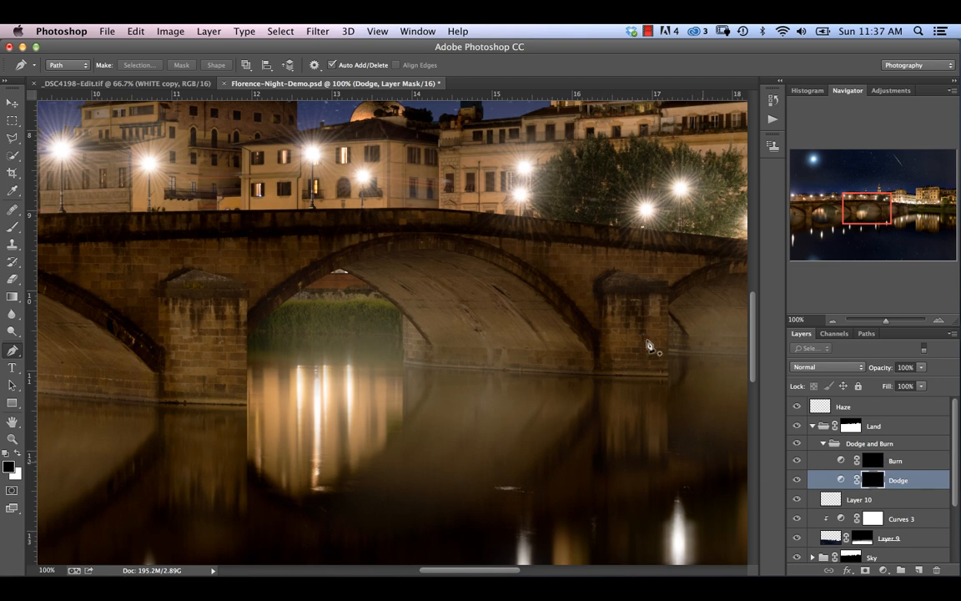
Change the Burn layer's blend mode and set the Dodge layer's blend mode to Luminosity
click(872, 461)
click(827, 367)
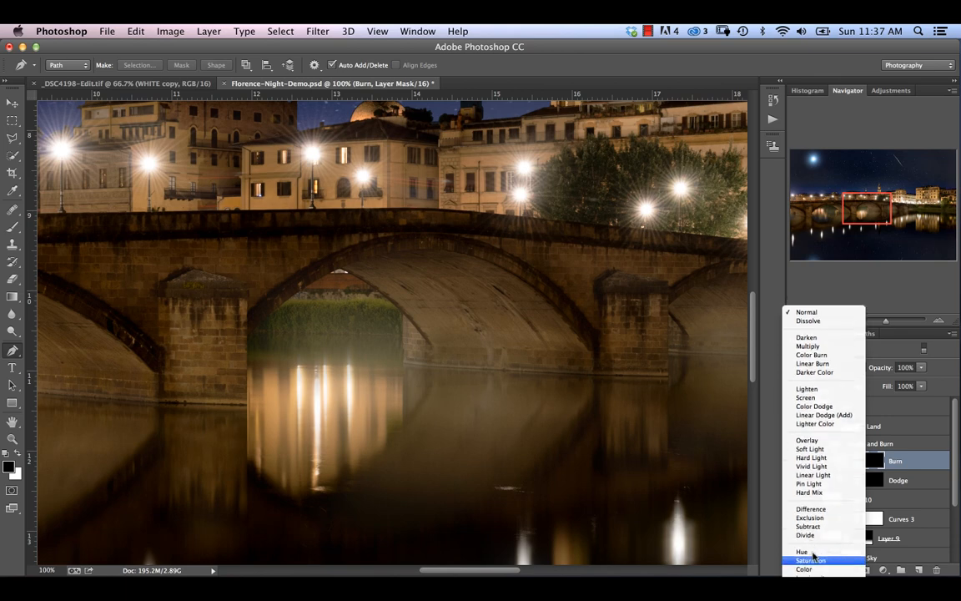
click(806, 570)
click(899, 481)
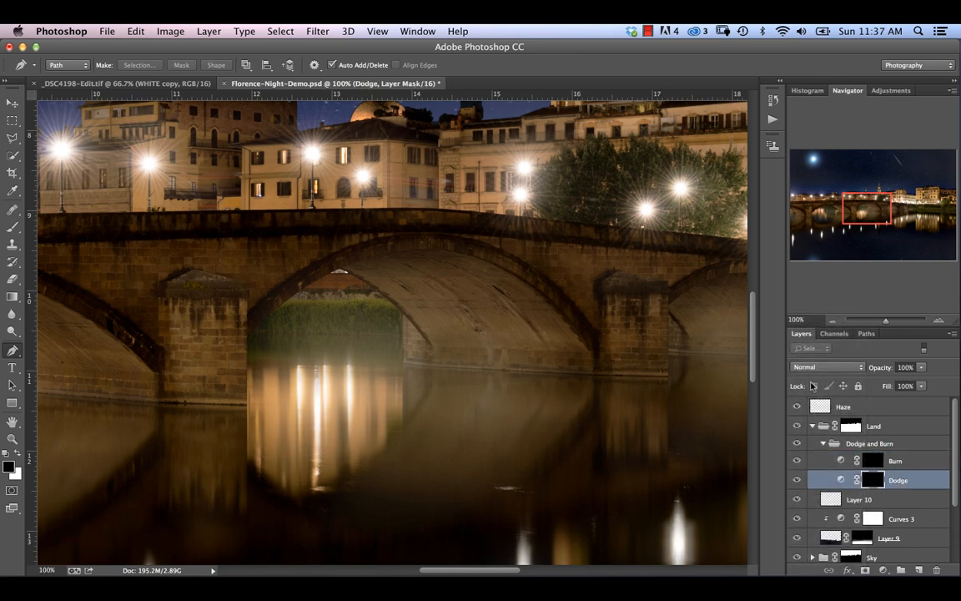
click(827, 367)
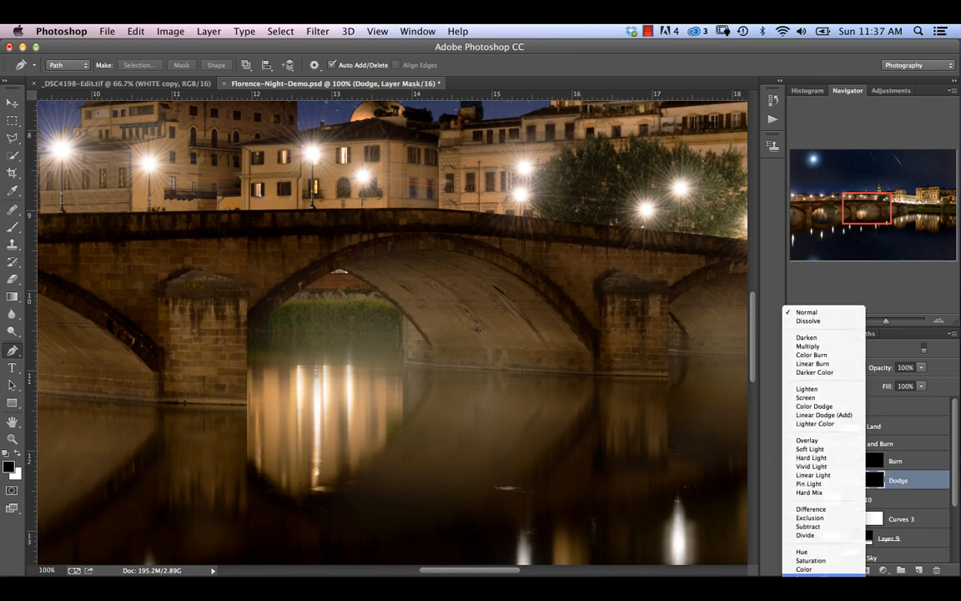
click(806, 576)
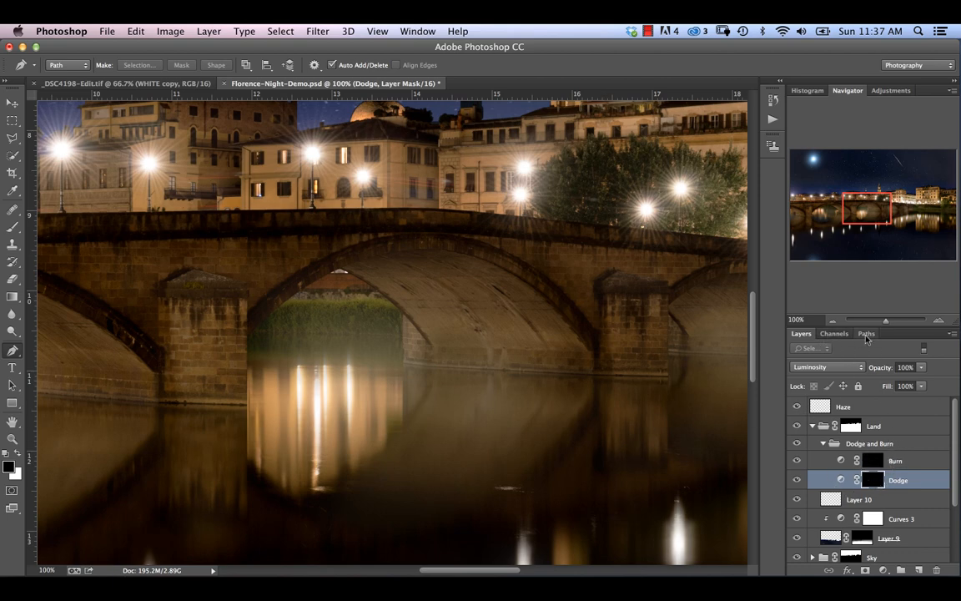
Load the paths Curve-1 through Curve-5 together as a selection of the arch undersides and their reflections
click(866, 334)
click(853, 440)
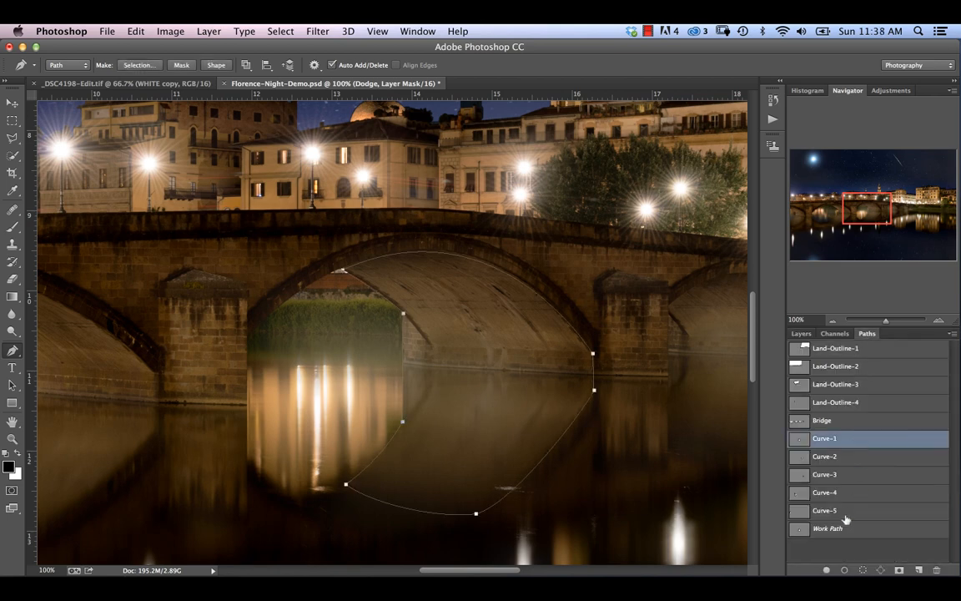
shift+click(846, 510)
key(super+minus)
key(super+minus)
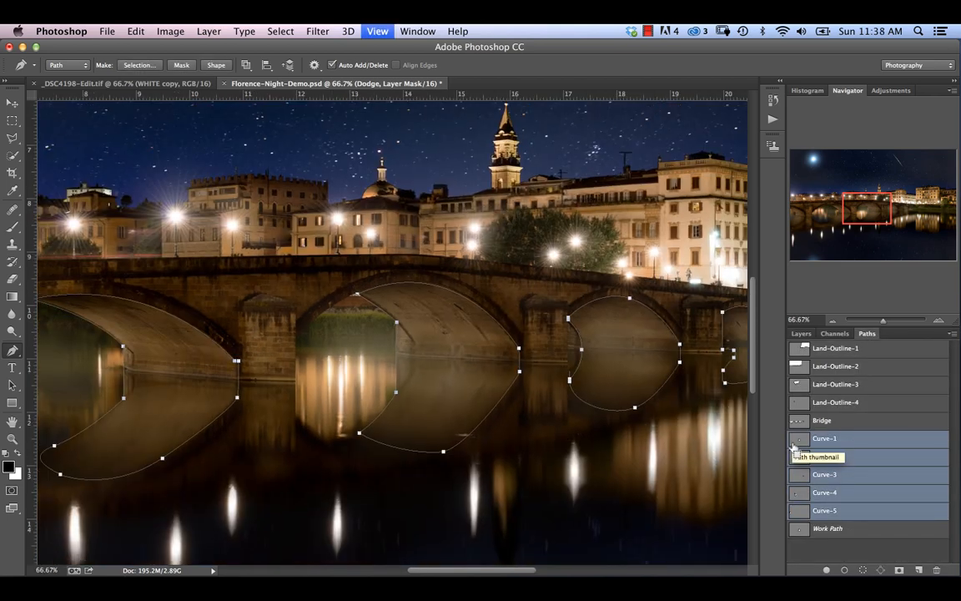
key(super+minus)
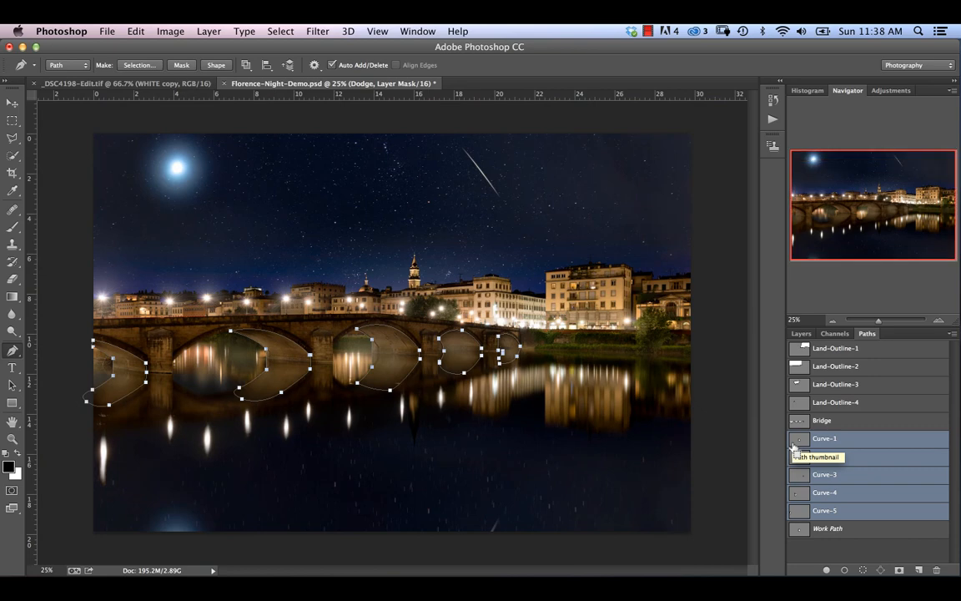
key(super+plus)
key(super+minus)
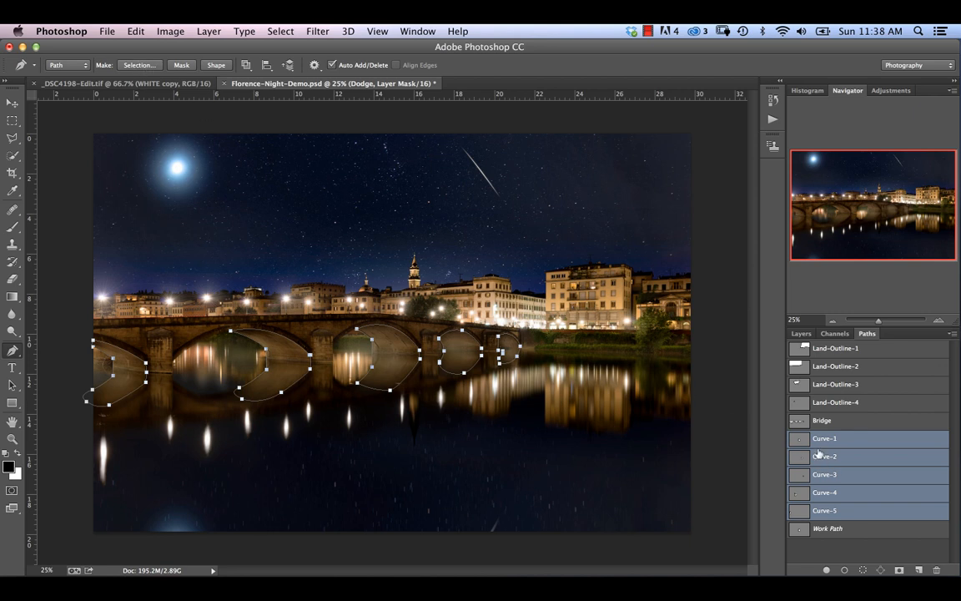
click(863, 571)
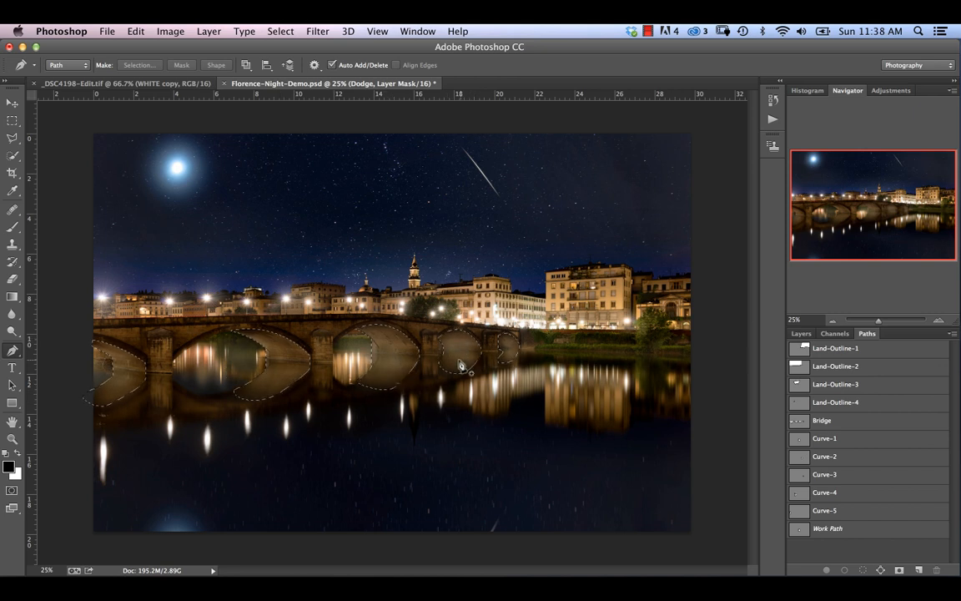
Soften the combined arch selection in Quick Mask mode by applying a Gaussian Blur with a radius of 21.9 pixels
click(801, 333)
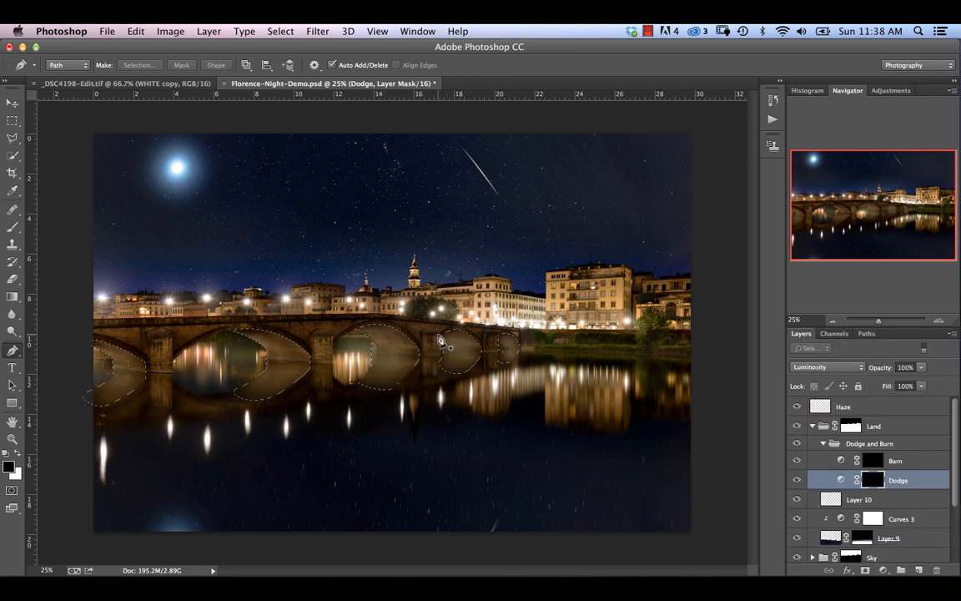
key(q)
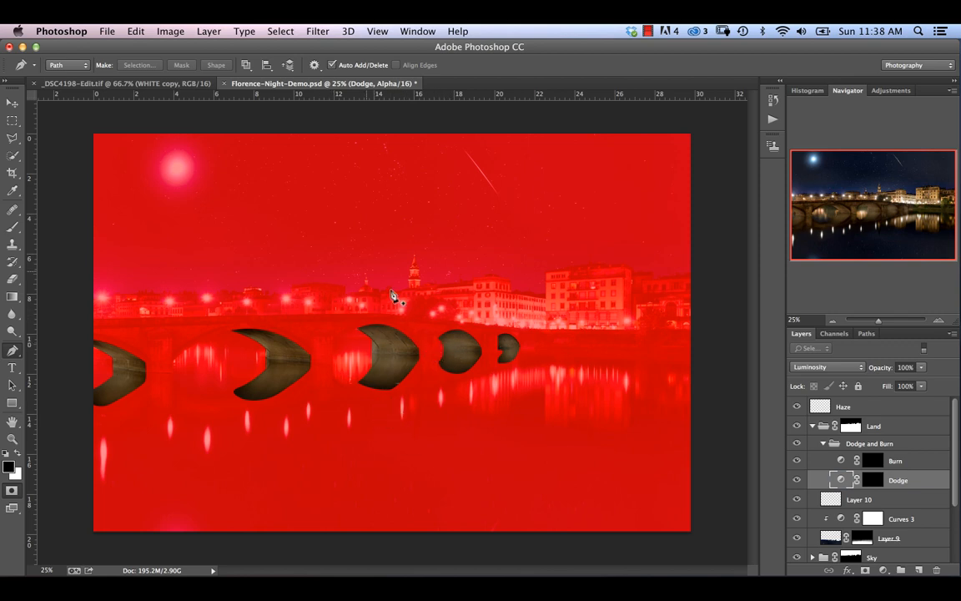
click(321, 31)
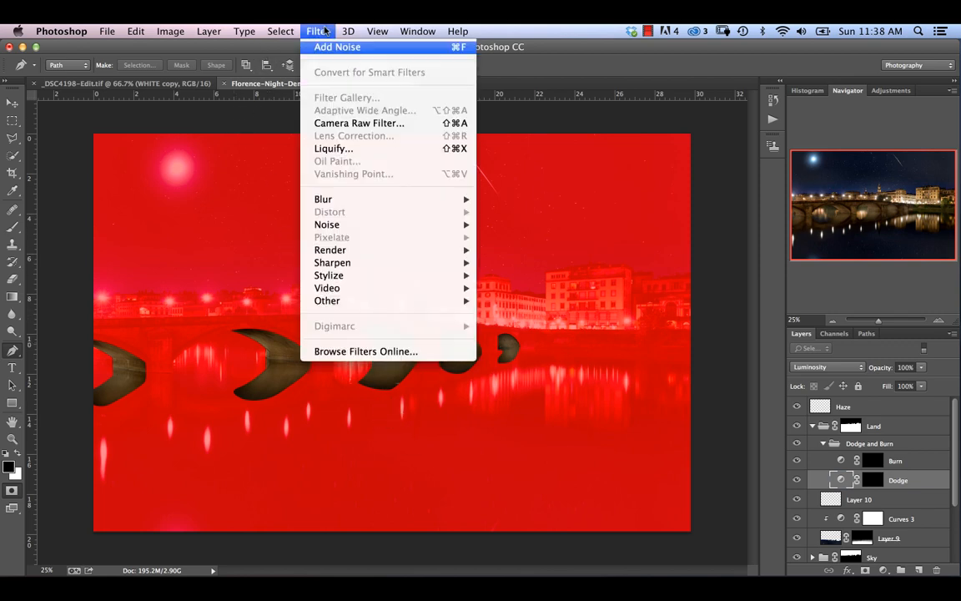
mouse_move(457, 198)
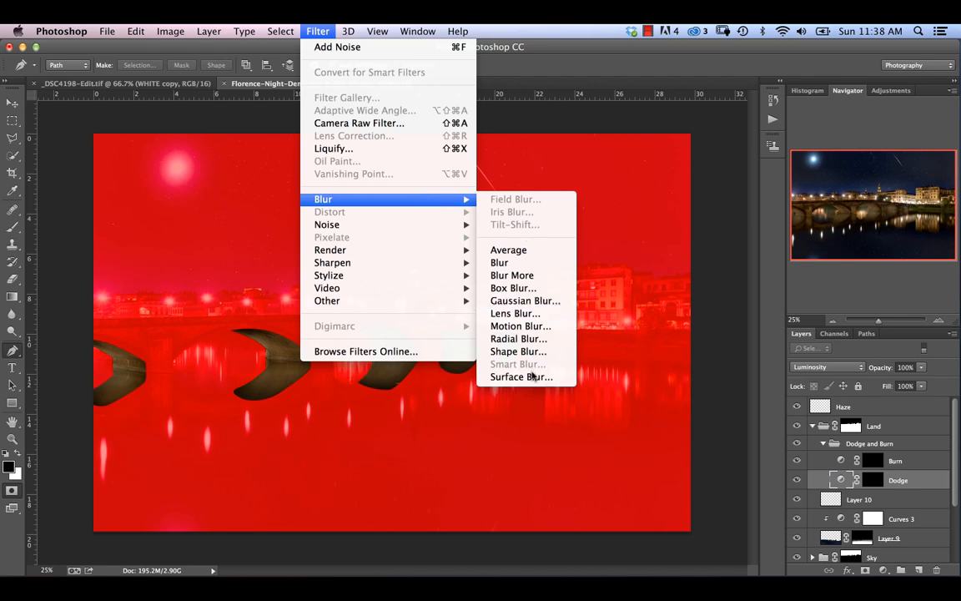
click(525, 300)
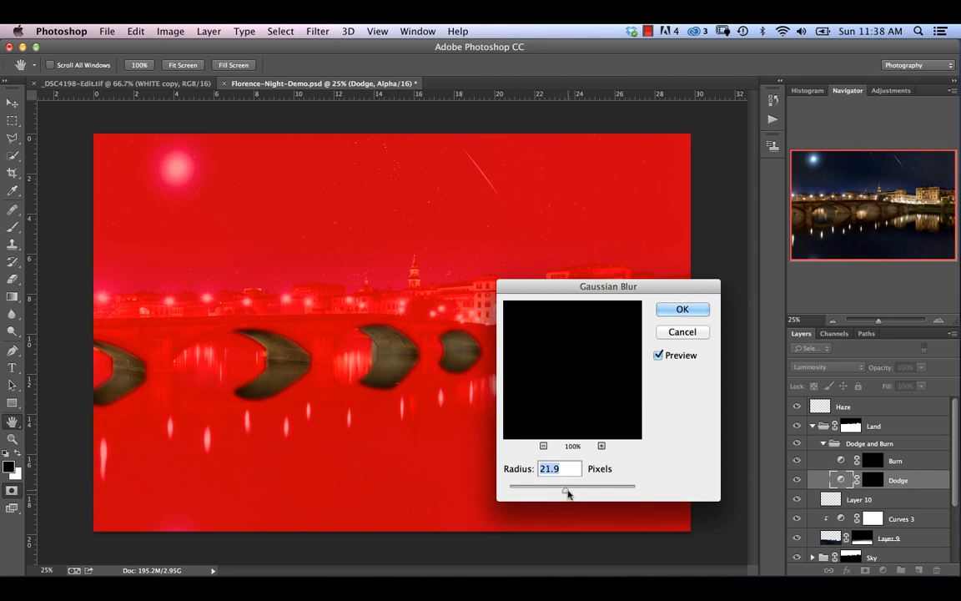
click(682, 332)
key(p)
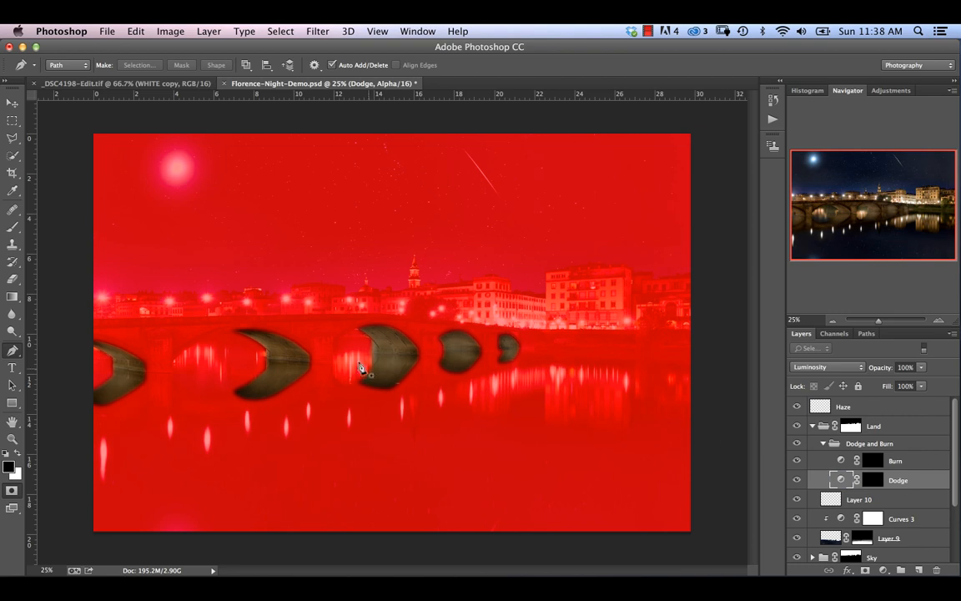
Choose the 500 px Brush with 0% hardness, then leave Quick Mask mode and target the Dodge layer's mask
click(13, 226)
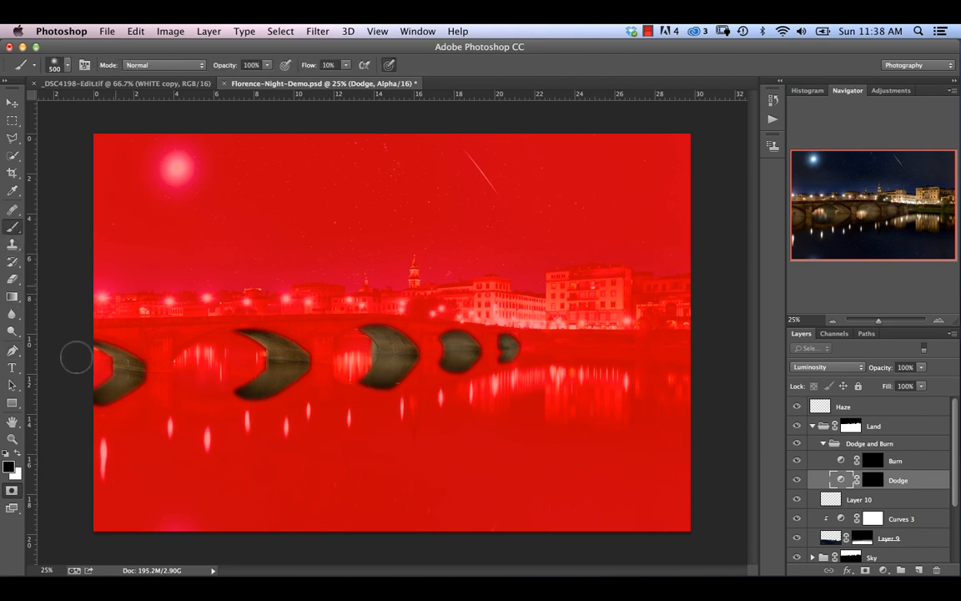
click(66, 66)
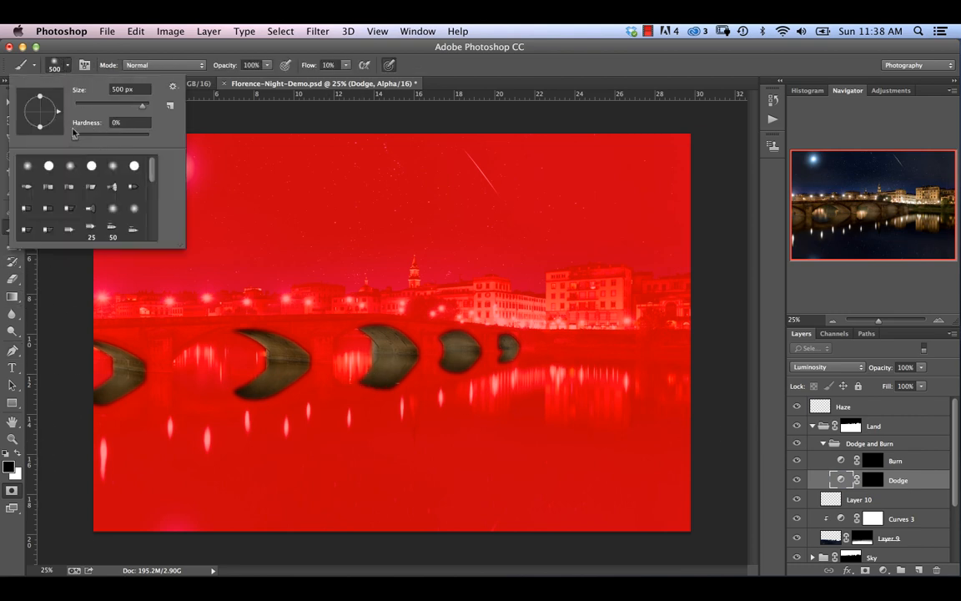
click(511, 73)
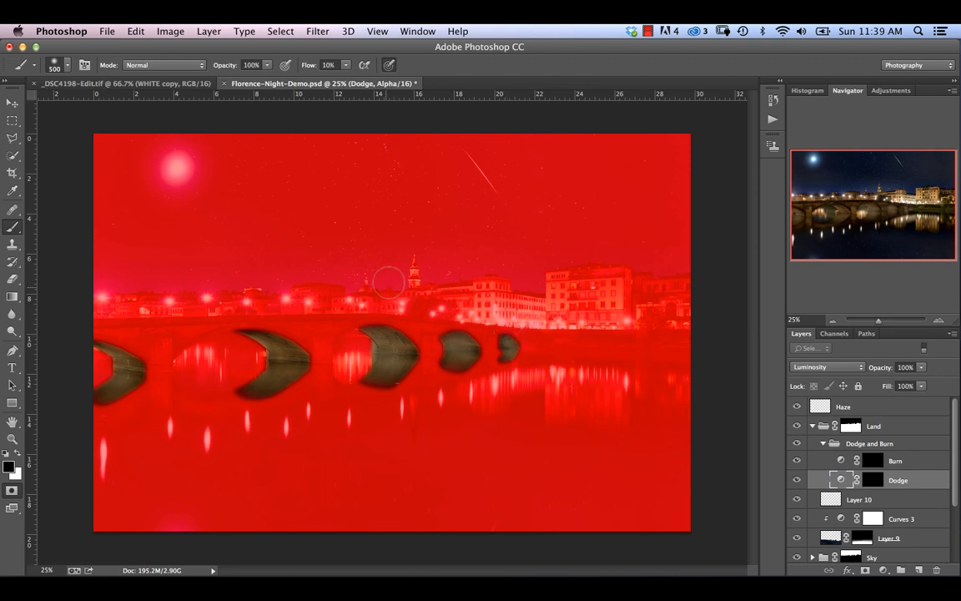
key(q)
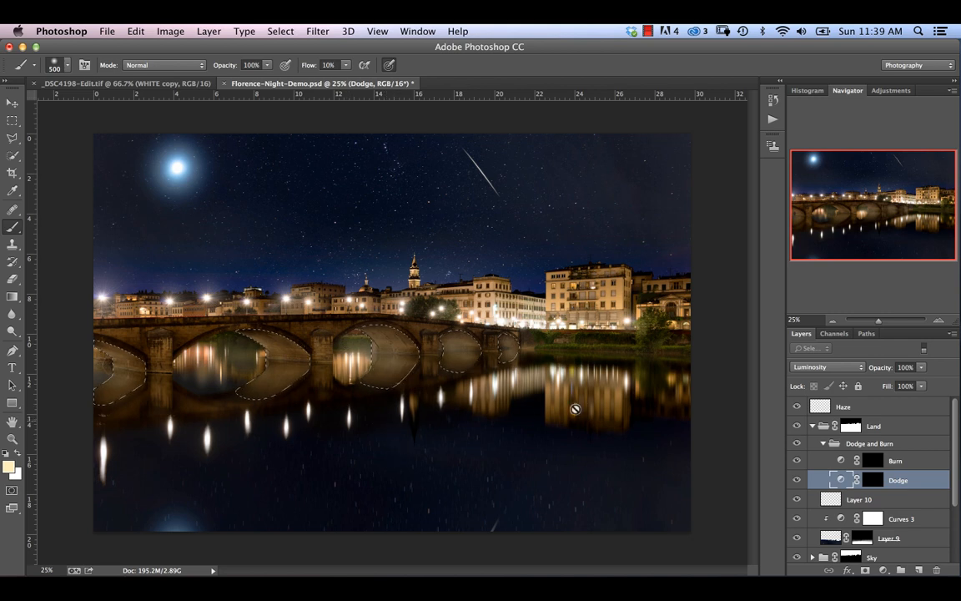
click(876, 481)
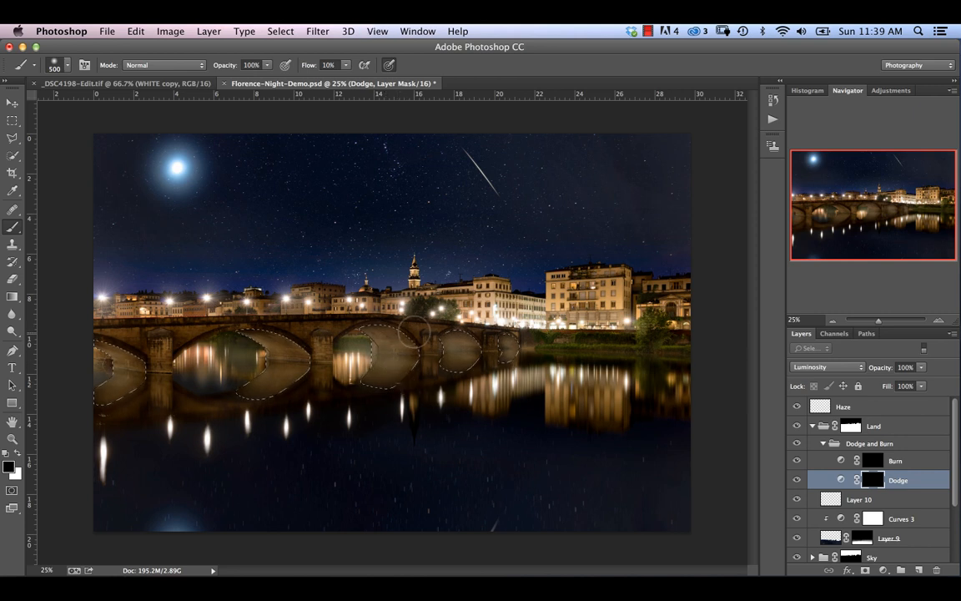
Hide the selection edges and paint white on the Dodge mask across the arch undersides and their water reflections
key(super+h)
key(super+h)
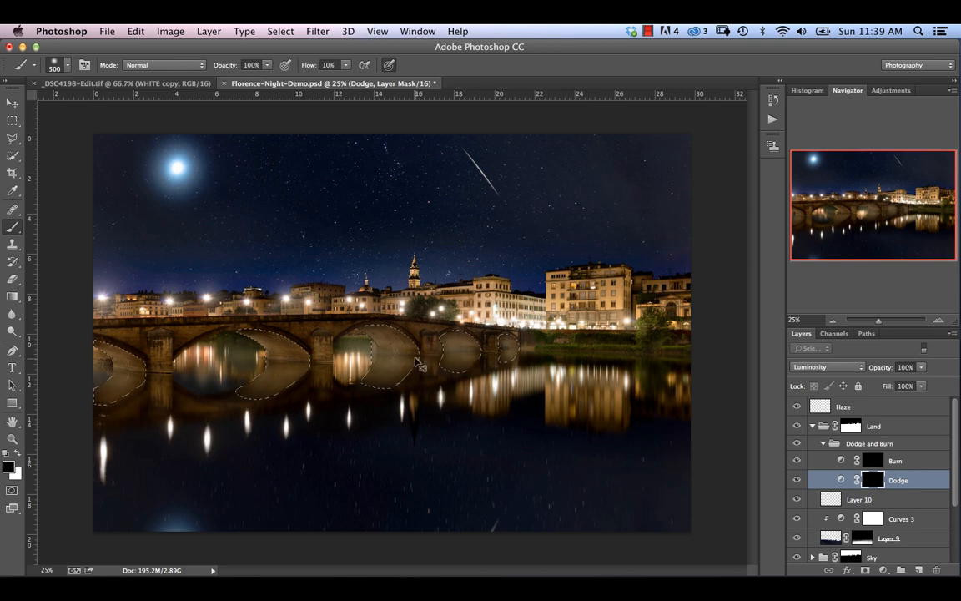
key(super+h)
key(super+equal)
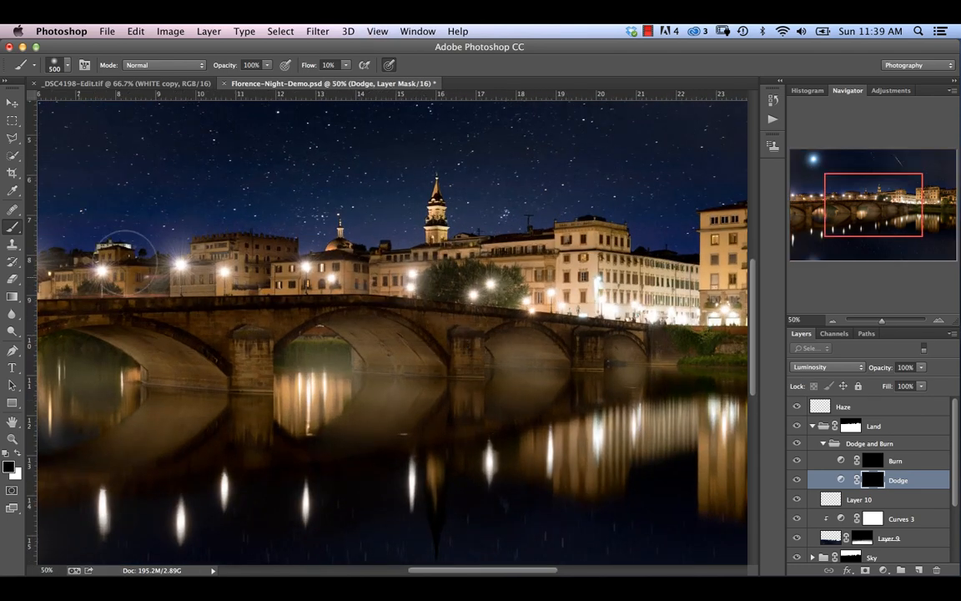
key(x)
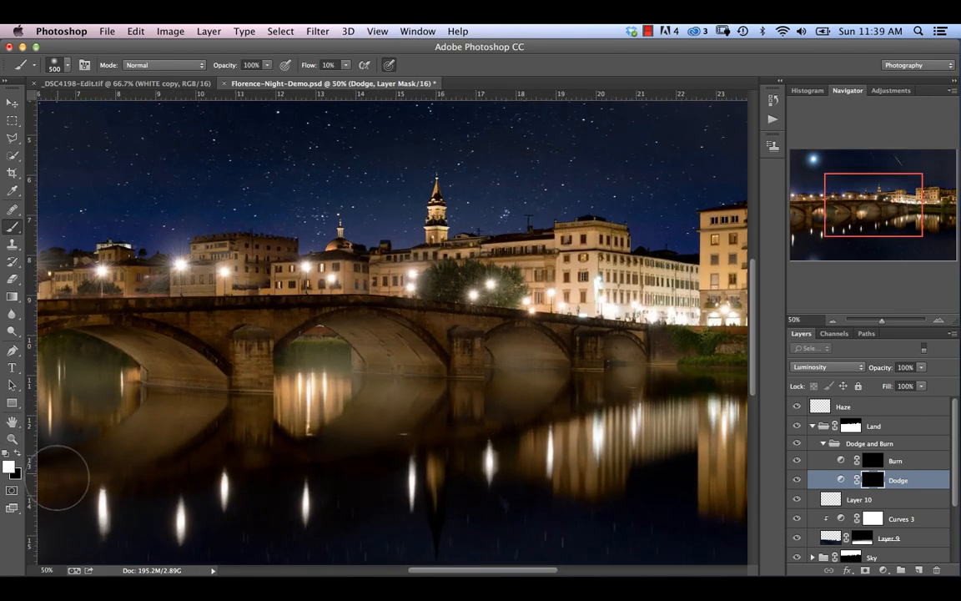
mouse_move(377, 352)
mouse_down()
mouse_move(379, 423)
mouse_move(386, 362)
mouse_move(394, 366)
mouse_move(390, 401)
mouse_move(364, 340)
mouse_move(389, 416)
mouse_move(497, 346)
mouse_move(523, 365)
mouse_move(512, 406)
mouse_move(522, 357)
mouse_move(525, 402)
mouse_move(530, 373)
mouse_move(527, 407)
mouse_move(382, 436)
mouse_move(369, 370)
mouse_move(395, 367)
mouse_move(381, 410)
mouse_move(376, 351)
mouse_move(378, 439)
mouse_move(366, 341)
mouse_move(369, 424)
mouse_move(392, 401)
mouse_move(449, 422)
mouse_move(414, 382)
mouse_move(344, 354)
mouse_move(438, 364)
mouse_move(333, 385)
mouse_move(339, 371)
mouse_move(403, 342)
mouse_move(354, 344)
mouse_move(401, 426)
mouse_move(381, 397)
mouse_up()
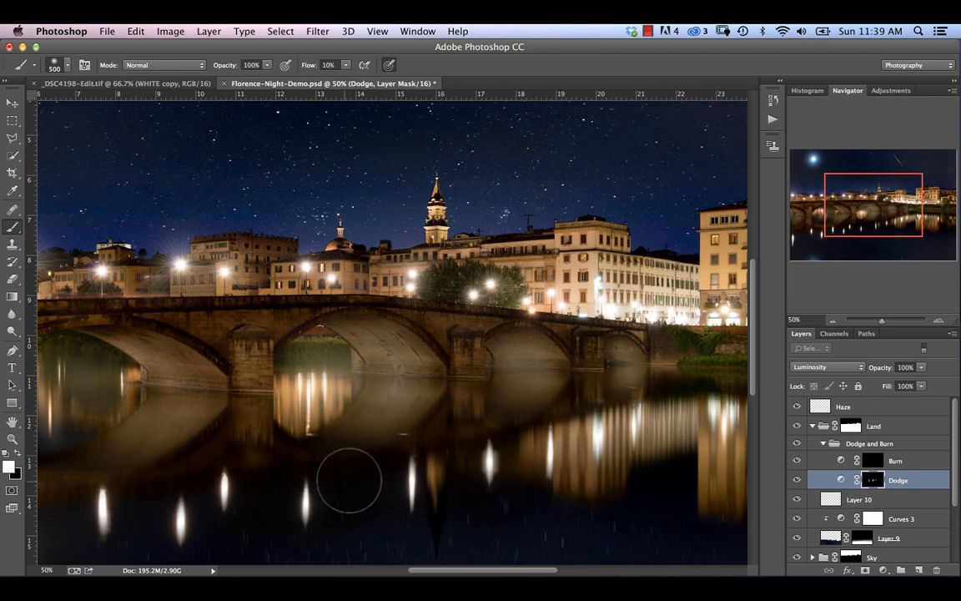
mouse_move(413, 461)
mouse_down()
mouse_move(673, 393)
mouse_move(814, 367)
mouse_up()
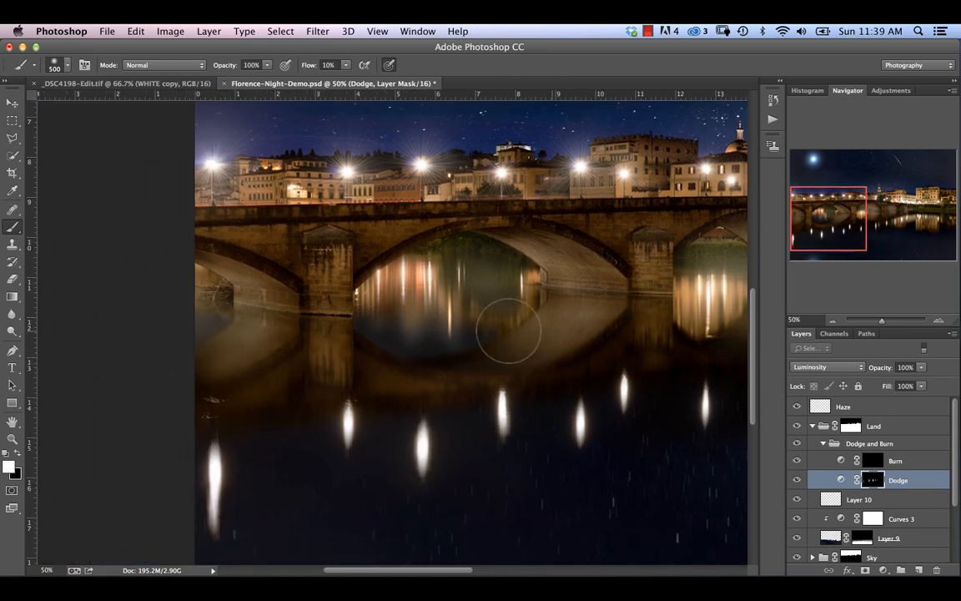
drag(540, 338, 363, 373)
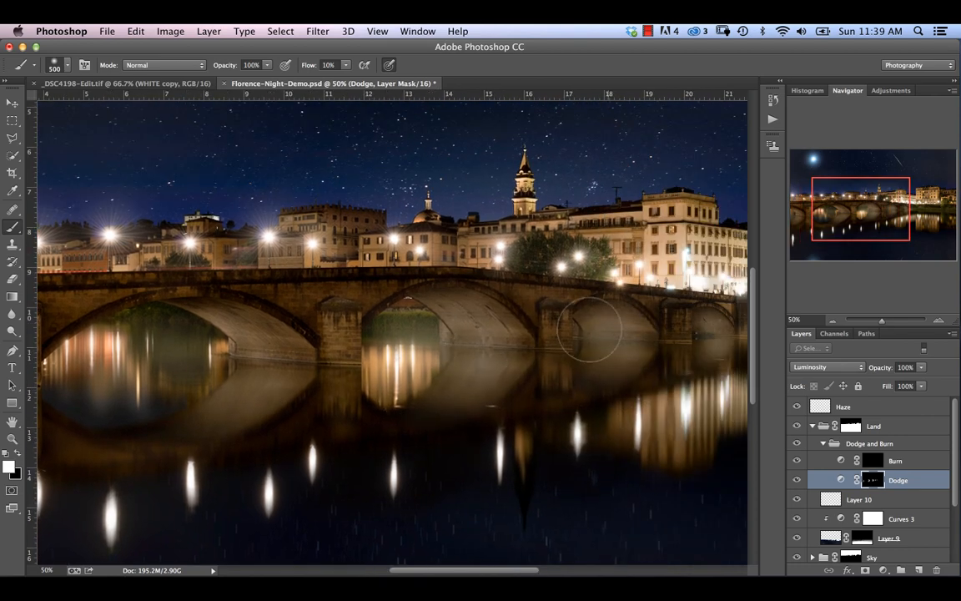
Compare the whole image with the Dodge layer hidden and shown
key(super+minus)
key(super+minus)
key(super+minus)
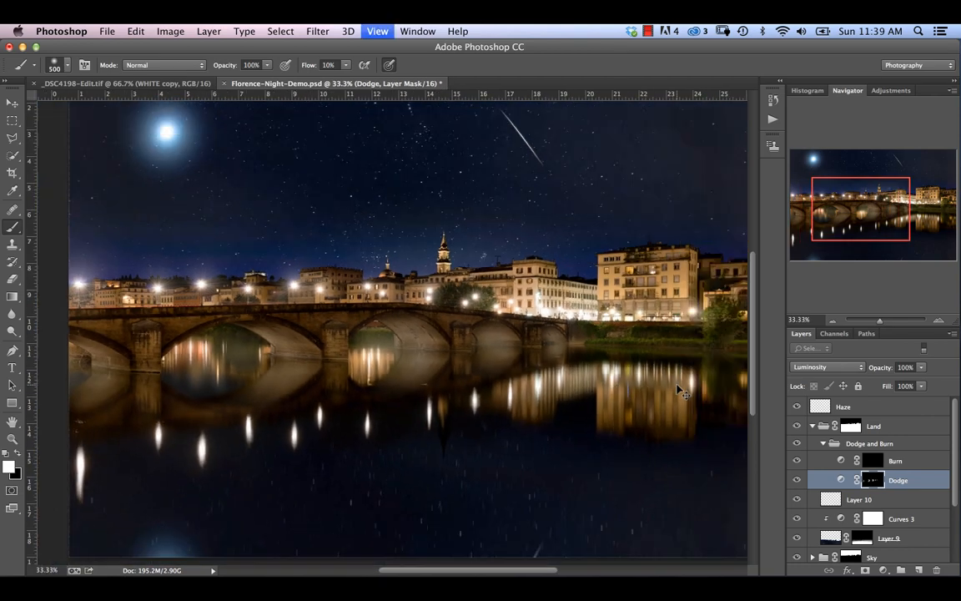
click(799, 481)
click(798, 481)
click(795, 481)
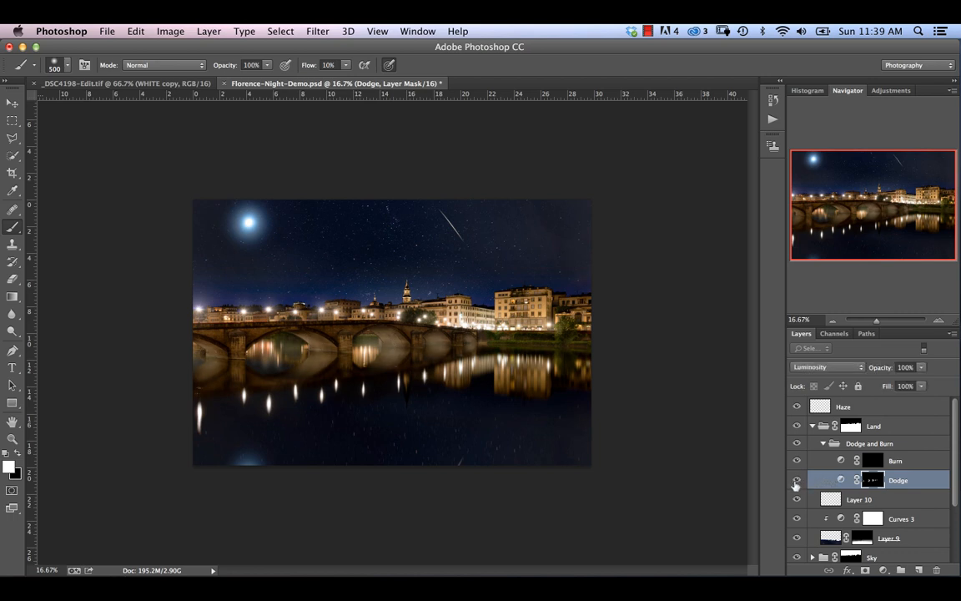
click(795, 484)
click(796, 484)
Reduce the brush to 200 px and paint white on the Dodge mask over the skyline buildings around the dome
key(super+h)
key(super+h)
key(super+equal)
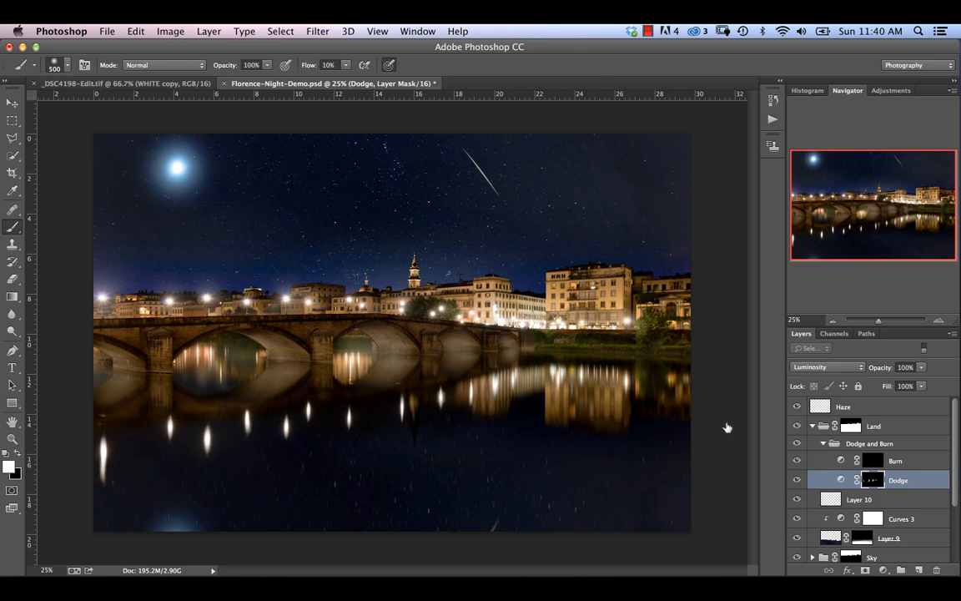
key(super+plus)
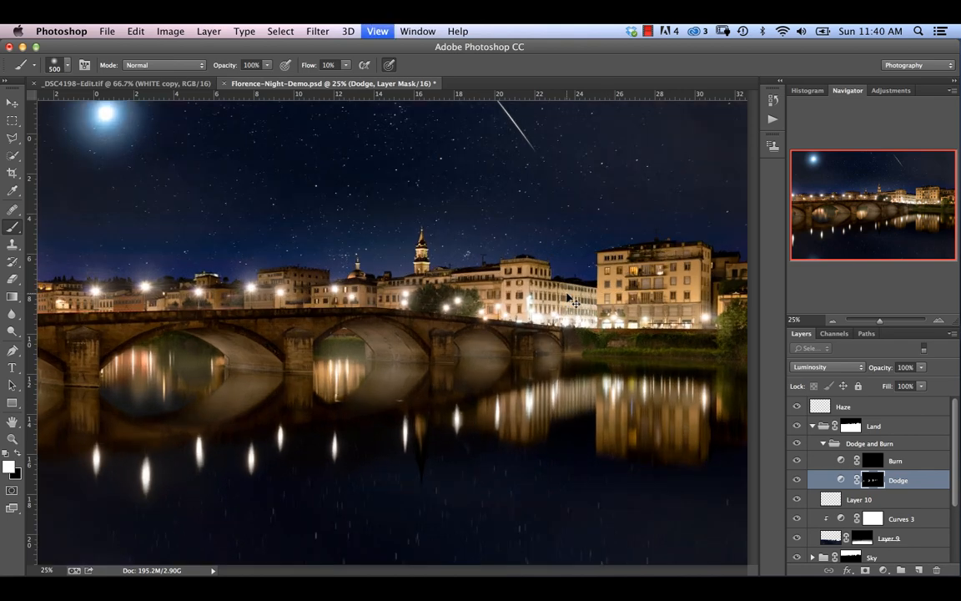
key(super+plus)
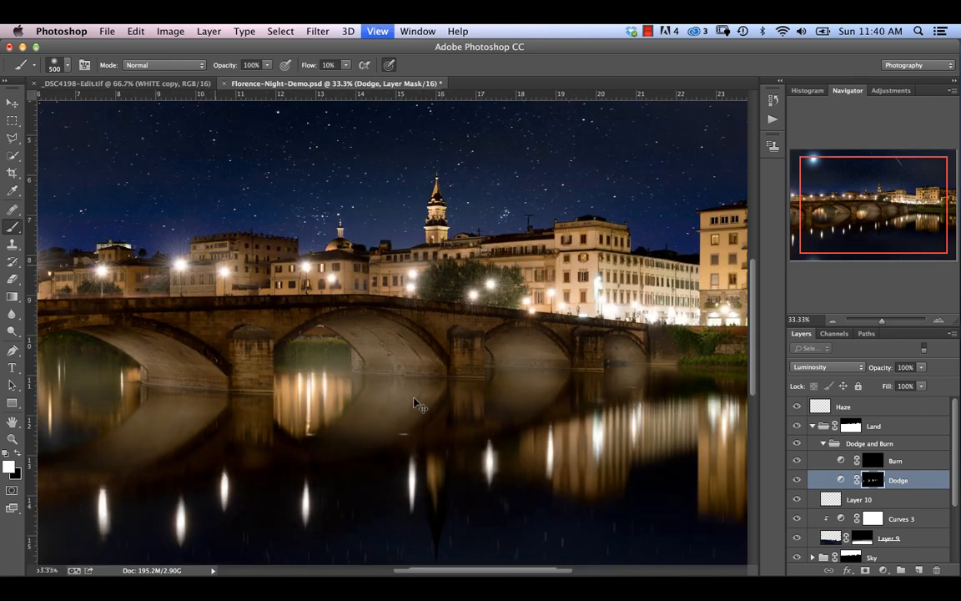
scroll(420, 407, up, 2)
key(bracketleft)
key(bracketleft)
key(bracketleft)
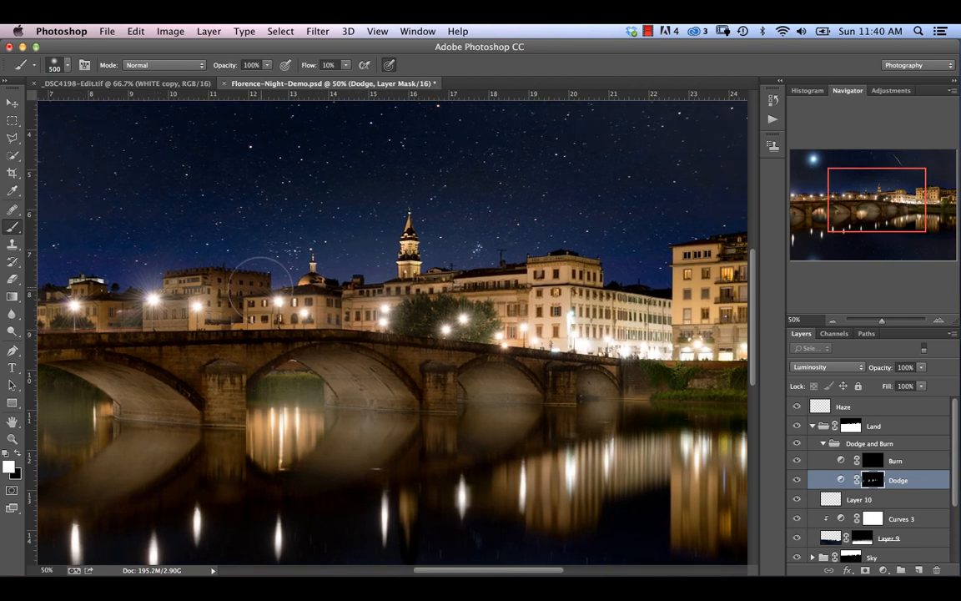
key(bracketleft)
mouse_move(296, 279)
mouse_down()
mouse_move(309, 267)
mouse_move(292, 269)
mouse_move(314, 265)
mouse_move(322, 280)
mouse_up()
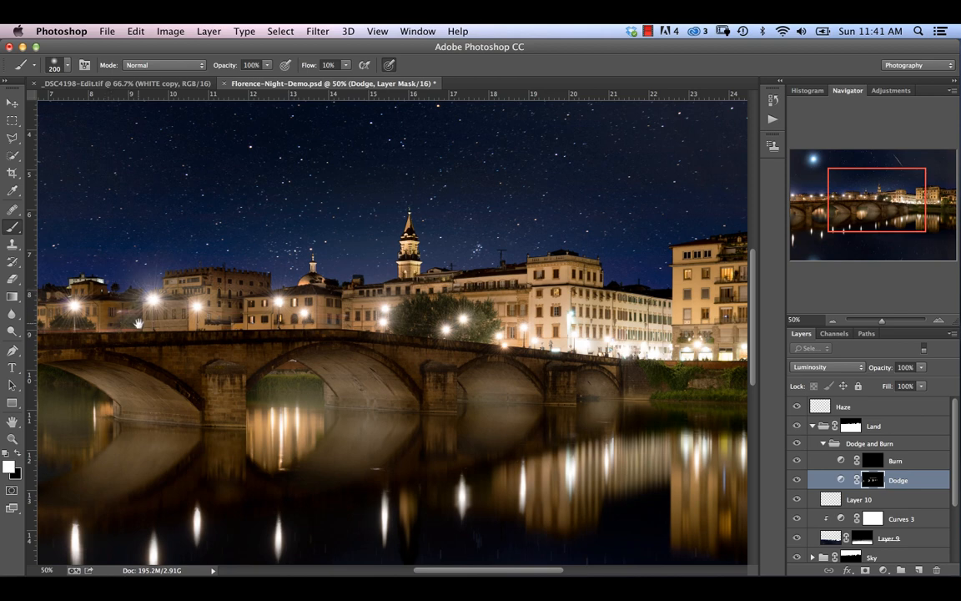
Continue dodging with the 200 px brush along the bridge's upper wall and the buildings from the far left to the right
drag(139, 323, 289, 321)
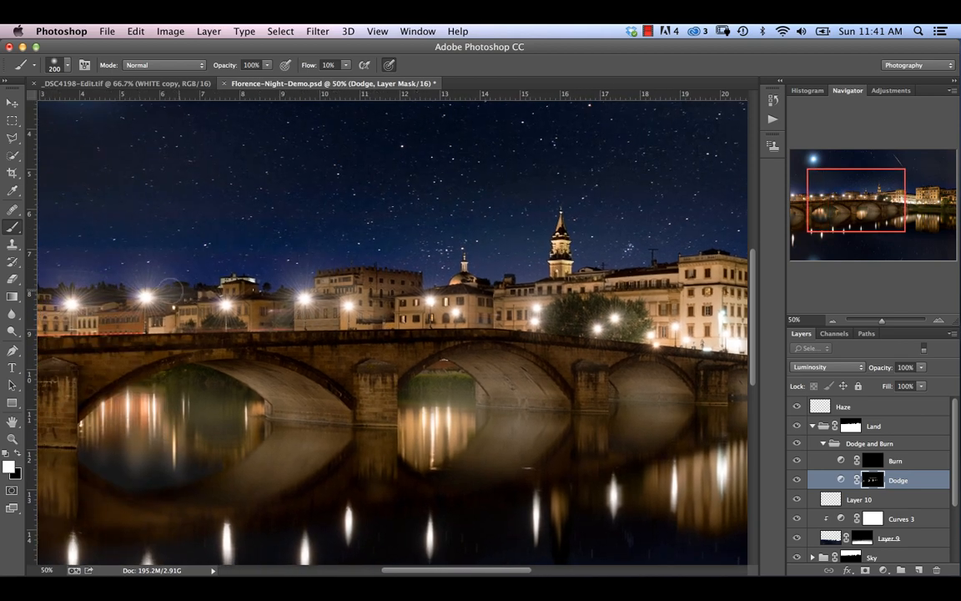
drag(162, 339, 293, 332)
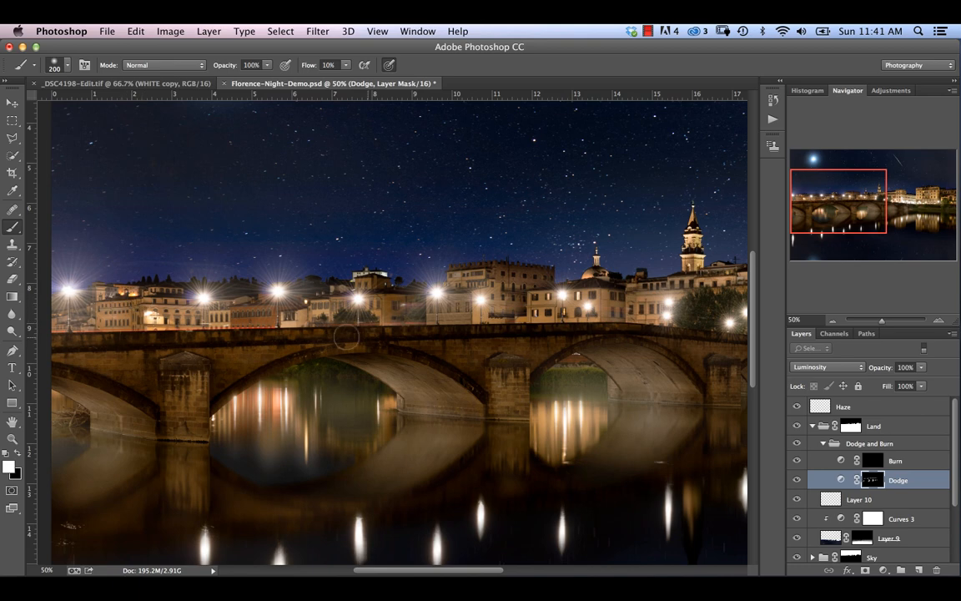
scroll(317, 302, right, 5)
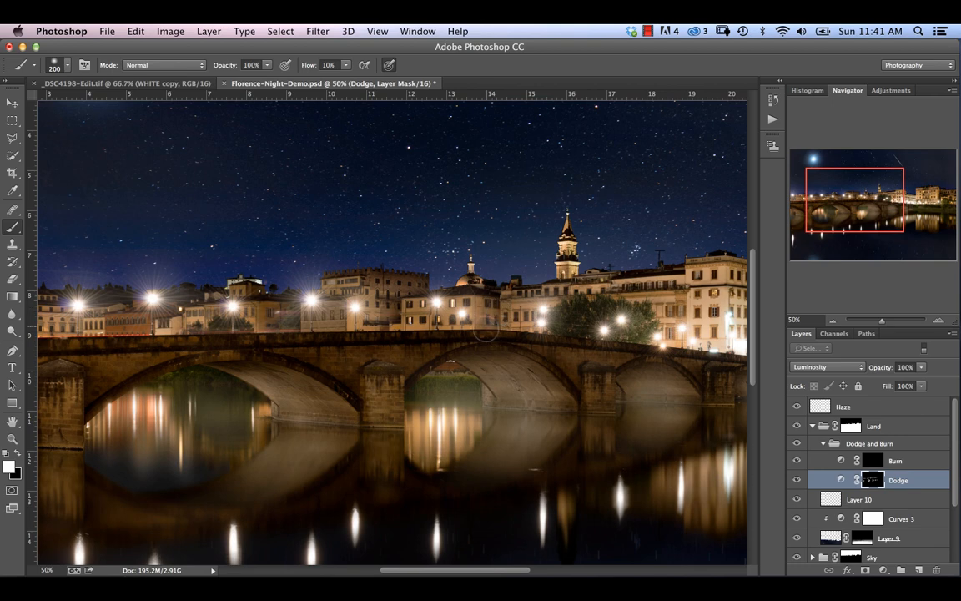
drag(557, 366, 395, 348)
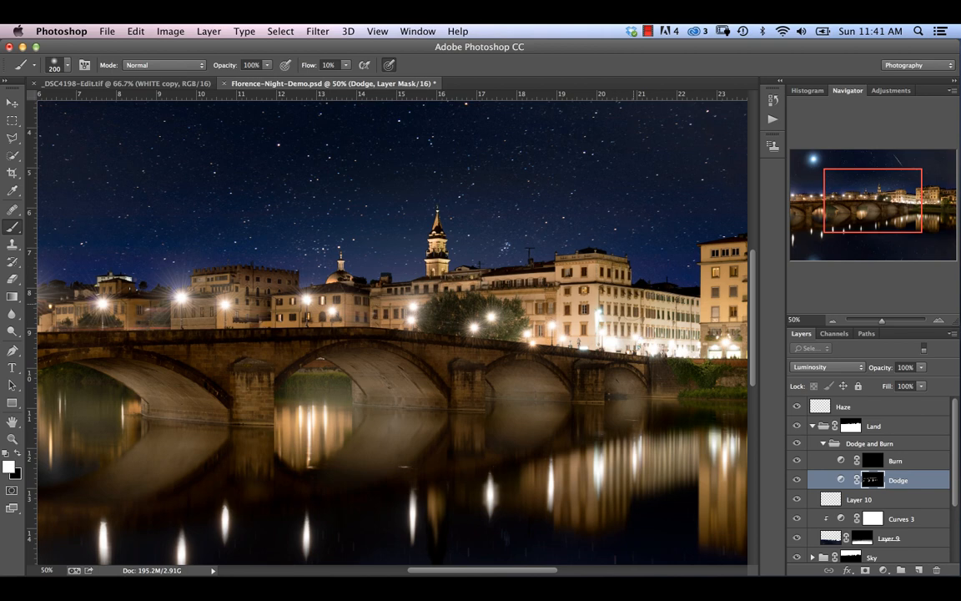
drag(622, 324, 386, 349)
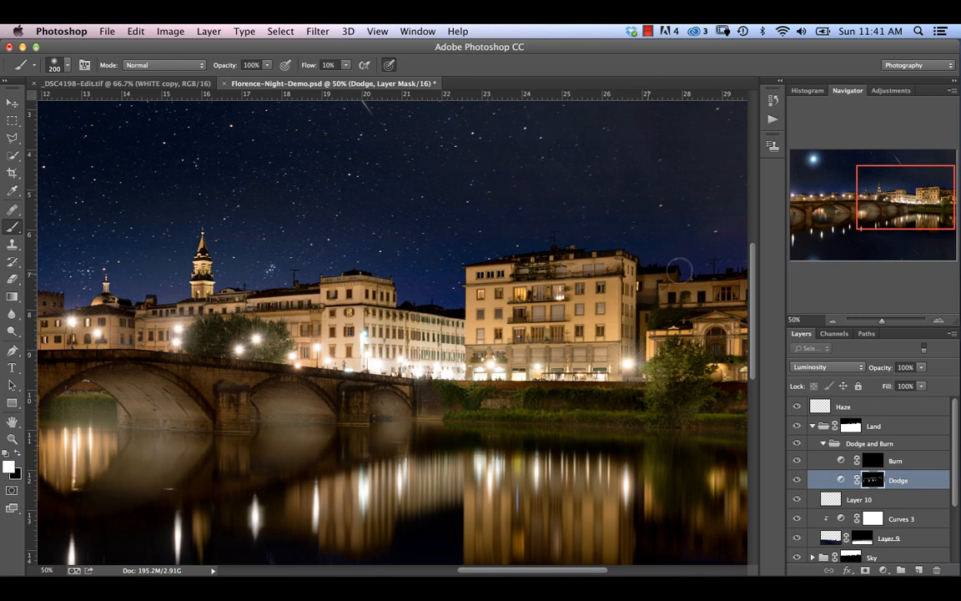
drag(626, 301, 472, 294)
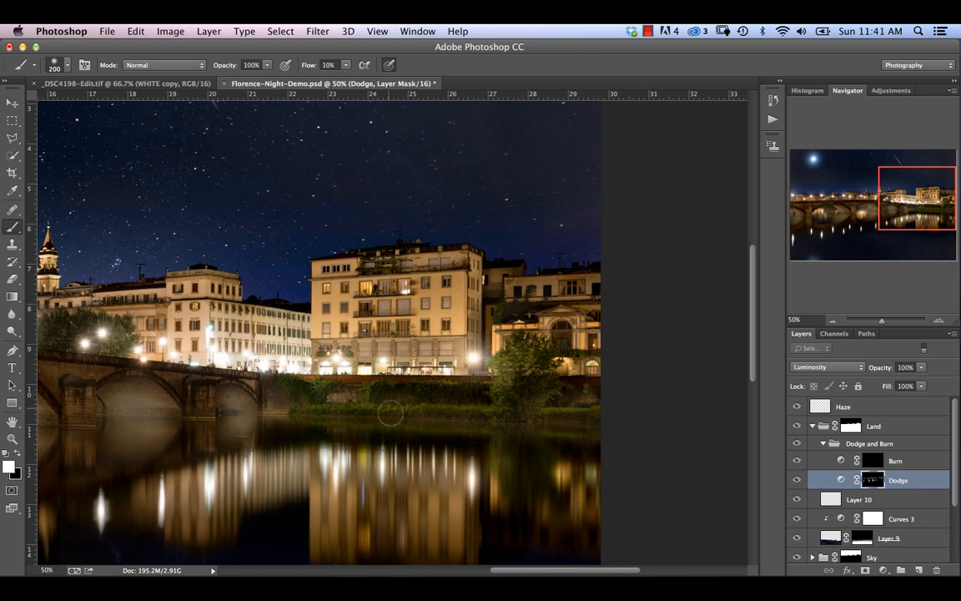
Reduce the brush to 90 px and dodge the grassy riverbank below the large building
key(bracketleft)
key(bracketleft)
key(bracketright)
key(bracketright)
key(bracketleft)
key(bracketleft)
key(bracketleft)
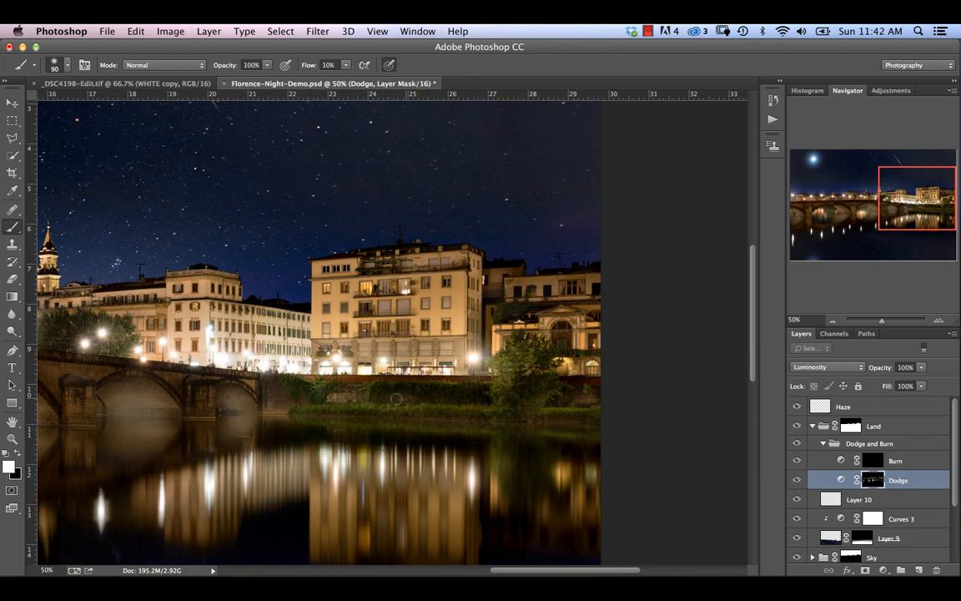
Set the brush to 100 px and dodge the bridge's stone piers and arch edges, working from right to left
key(bracketright)
key(bracketright)
key(bracketright)
key(bracketright)
key(bracketleft)
key(bracketleft)
drag(162, 404, 356, 406)
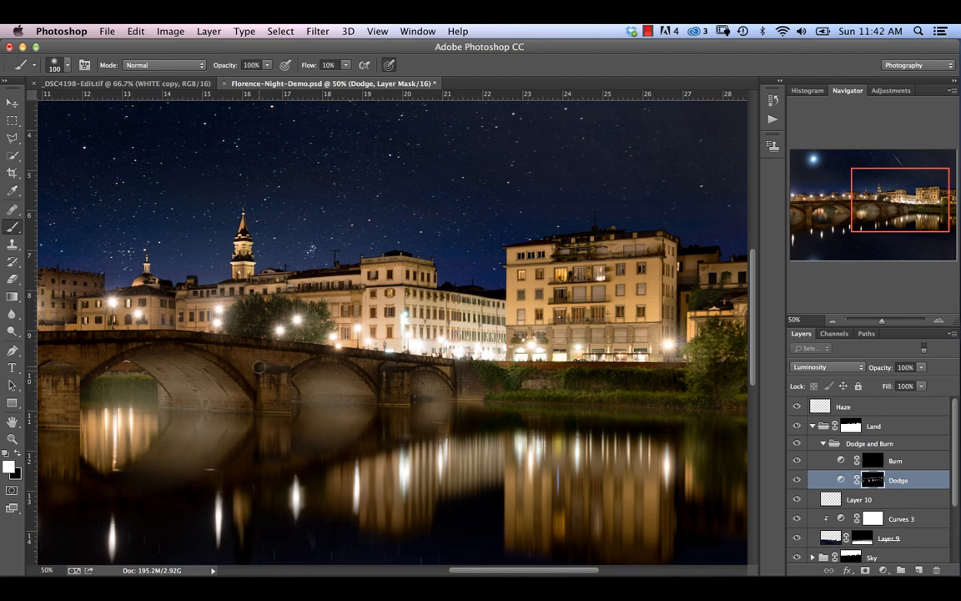
drag(164, 391, 373, 387)
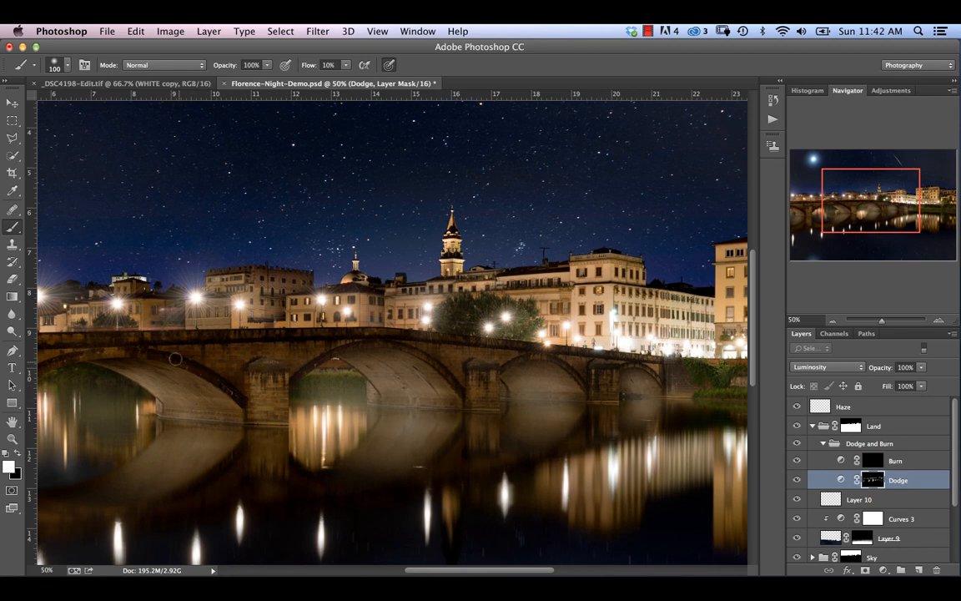
drag(193, 355, 343, 372)
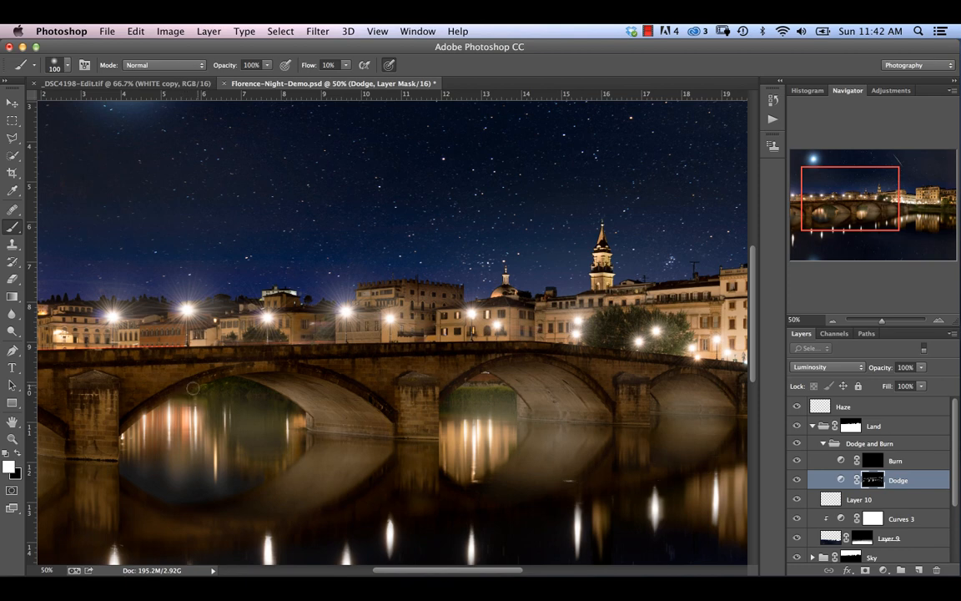
drag(193, 388, 350, 348)
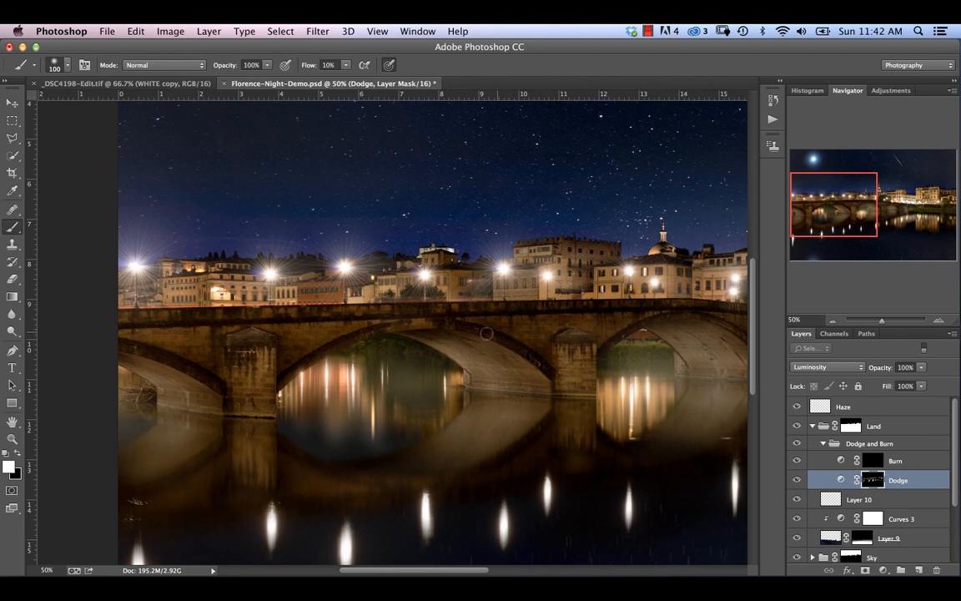
Enlarge the brush to 600 px for dodging the broad reflections in the river below the bridge
scroll(535, 331, down, 3)
scroll(542, 350, right, 3)
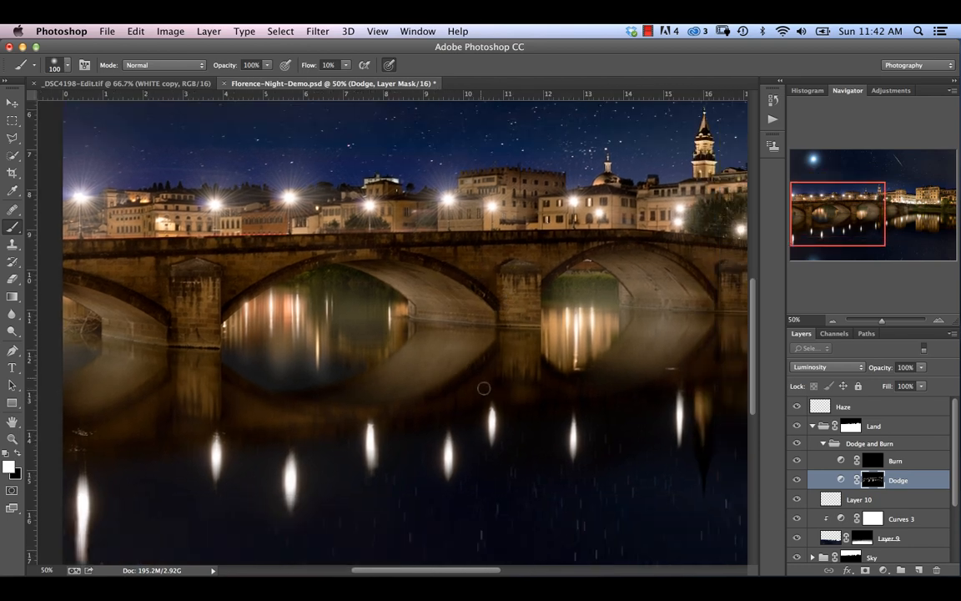
key(bracketright)
key(bracketright)
key(bracketright)
key(bracketright)
key(bracketright)
key(bracketright)
key(bracketright)
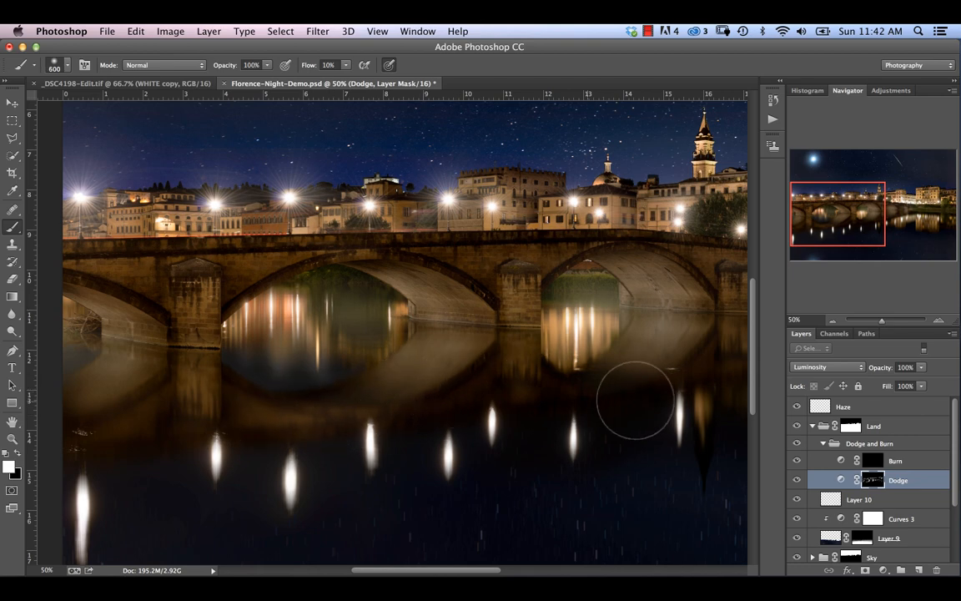
Examine the bridge, water reflections and buildings across the whole photo for areas that still need dodging or burning
scroll(618, 404, left, 10)
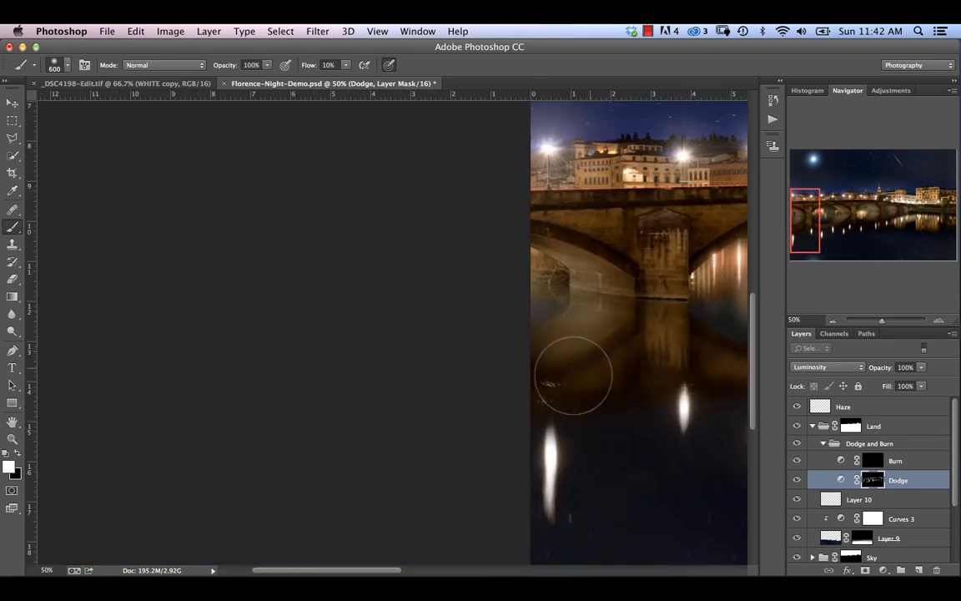
drag(622, 403, 238, 407)
drag(454, 381, 331, 402)
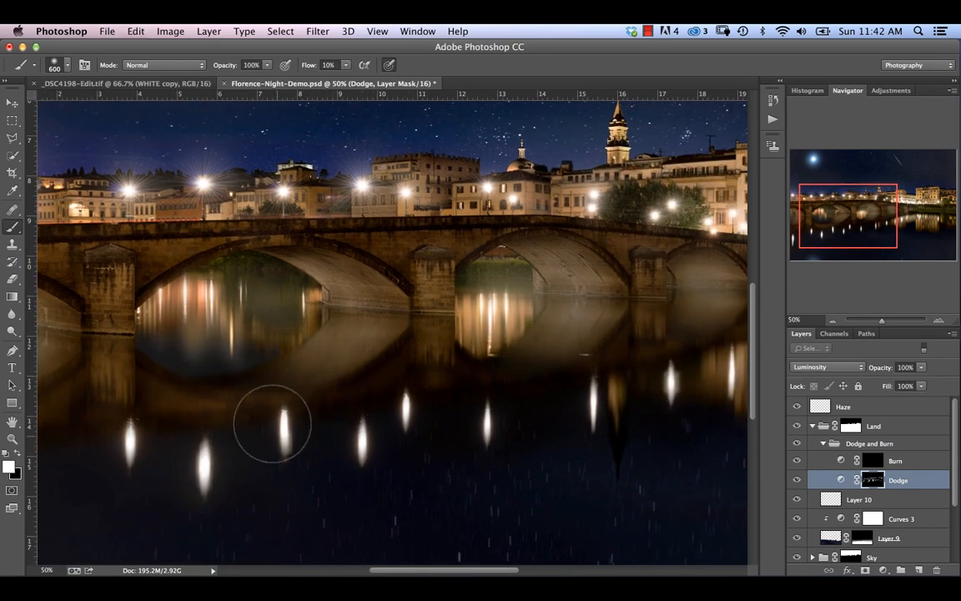
scroll(272, 422, left, 5)
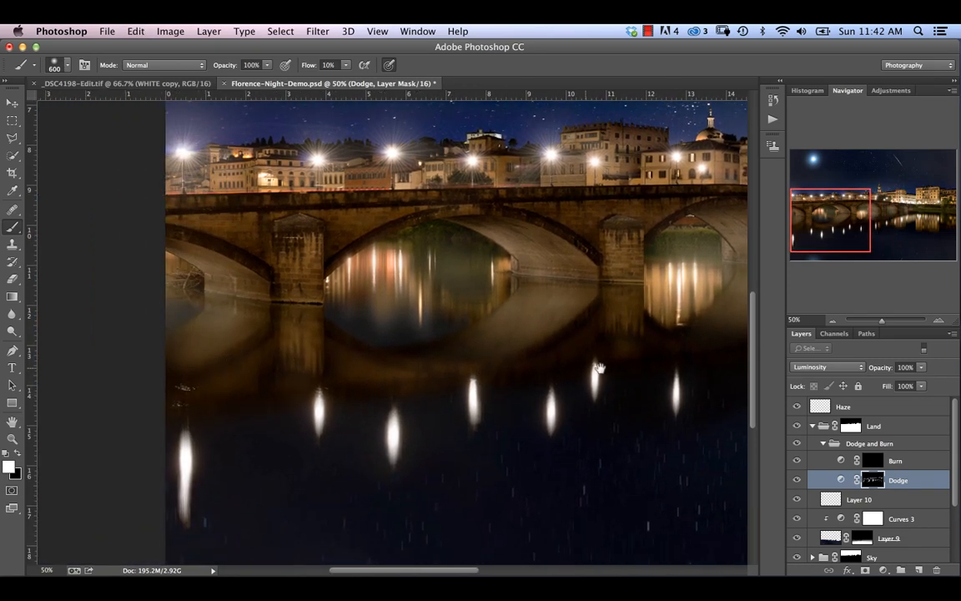
scroll(317, 380, right, 3)
scroll(317, 380, up, 1)
scroll(377, 400, right, 3)
scroll(377, 400, up, 1)
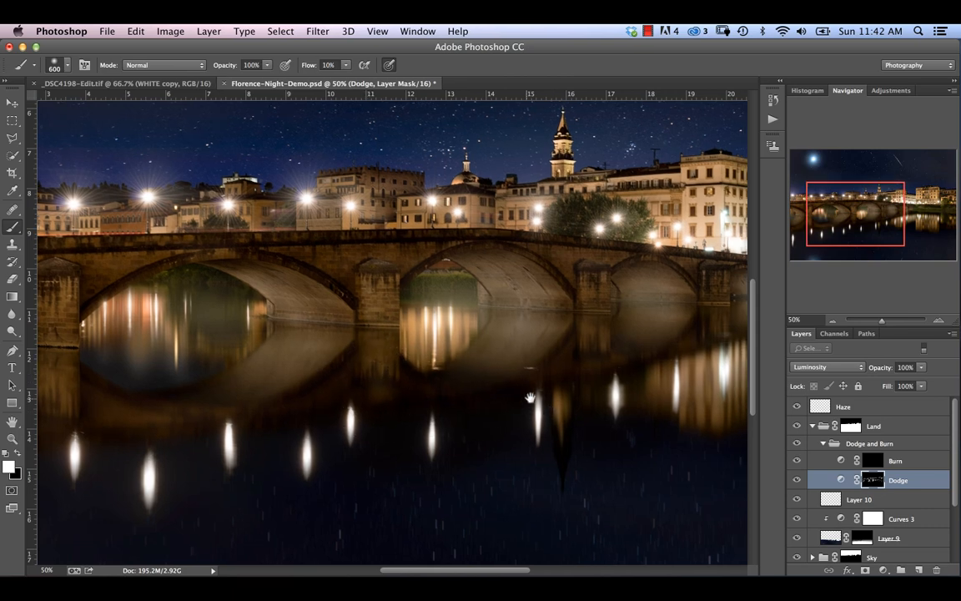
scroll(585, 416, right, 3)
scroll(585, 416, up, 1)
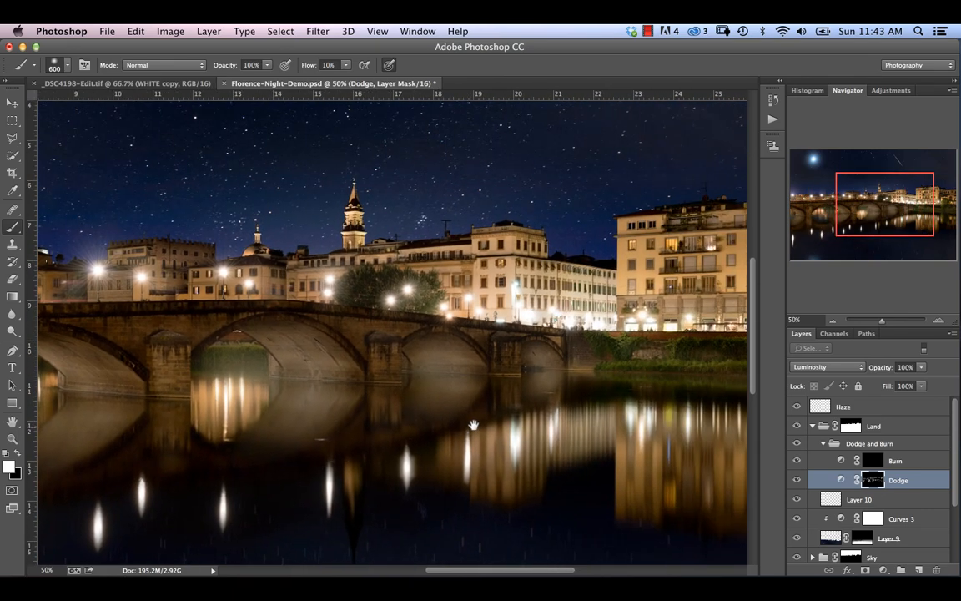
scroll(506, 399, right, 1)
scroll(506, 399, right, 6)
scroll(507, 399, up, 1)
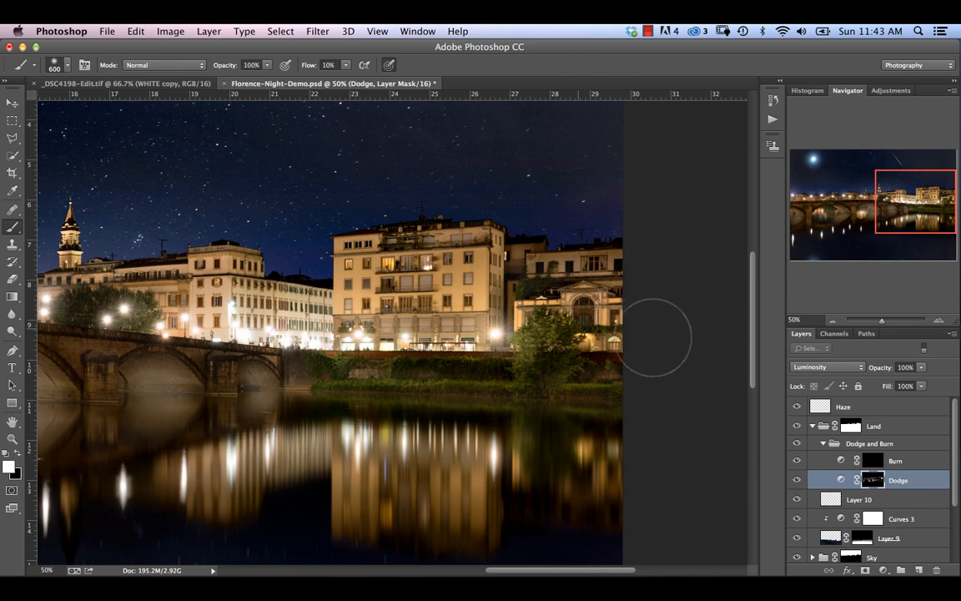
scroll(373, 292, left, 10)
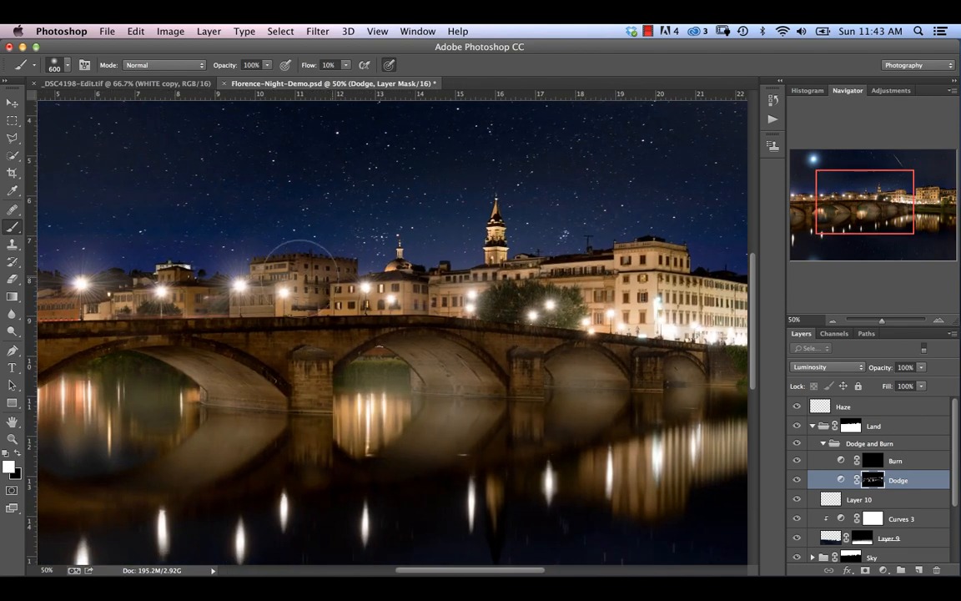
drag(444, 404, 99, 438)
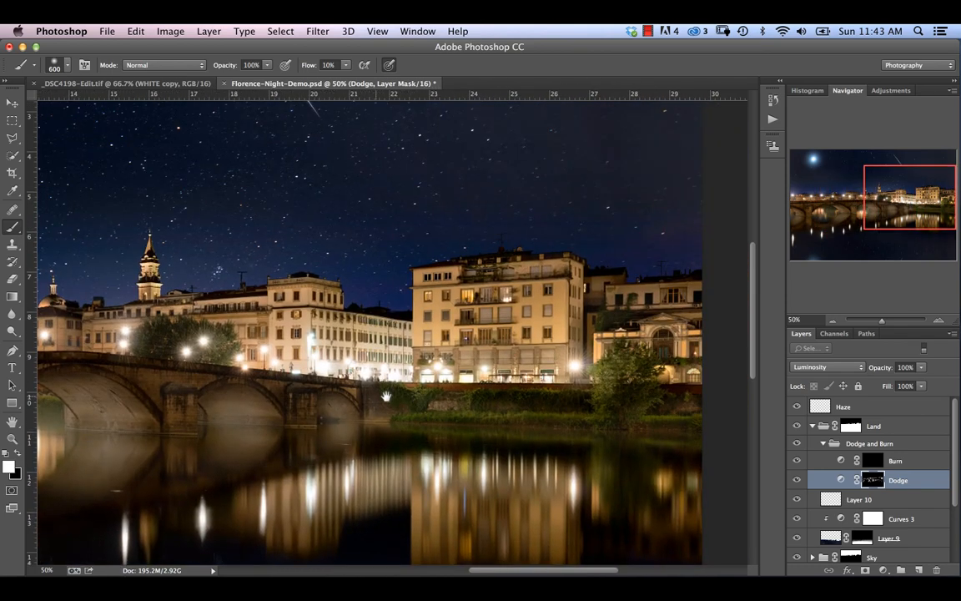
drag(386, 396, 519, 378)
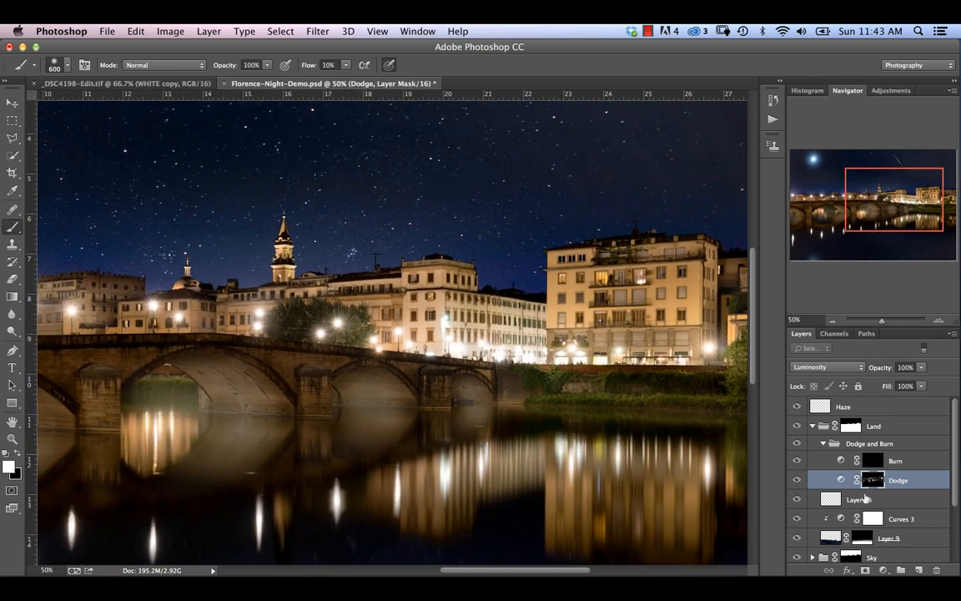
Paint white on the Burn mask over the bright riverside lights and right-hand buildings, reducing the brush from 600 to 250 px
click(874, 465)
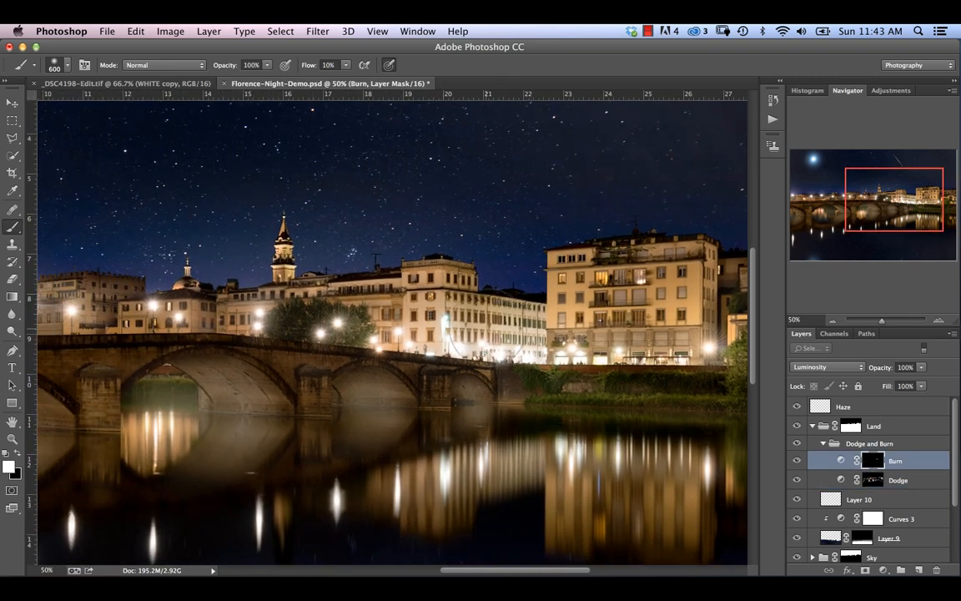
mouse_move(510, 320)
mouse_down()
mouse_move(373, 278)
mouse_move(443, 271)
mouse_move(538, 322)
mouse_up()
key(bracketleft)
key(bracketleft)
key(bracketleft)
key(bracketleft)
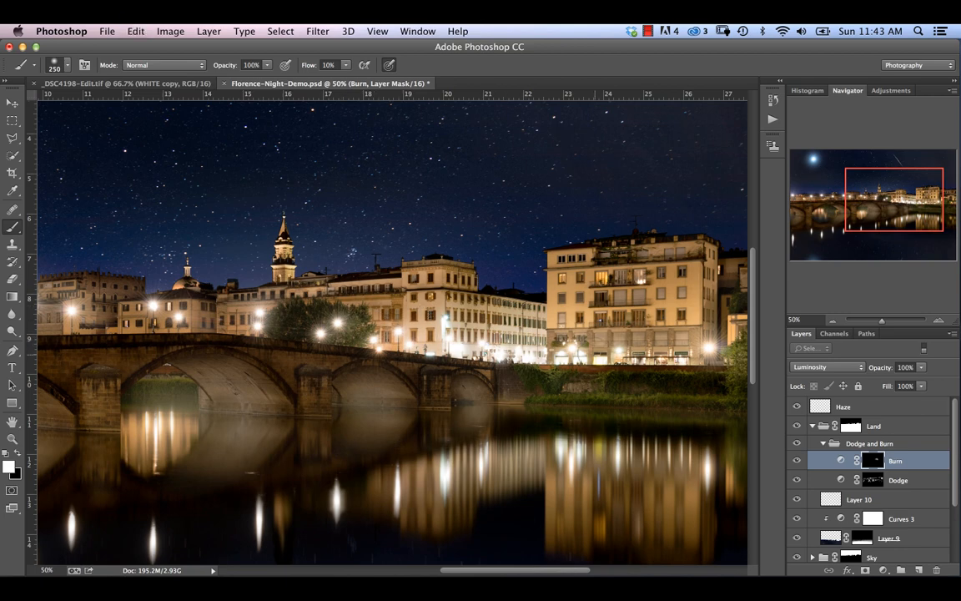
scroll(657, 327, right, 5)
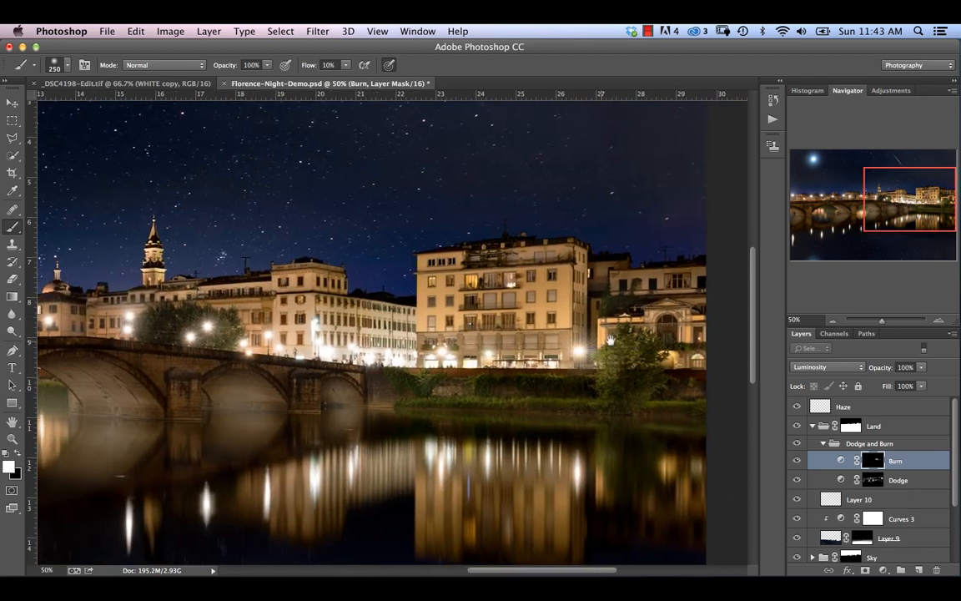
scroll(534, 284, left, 5)
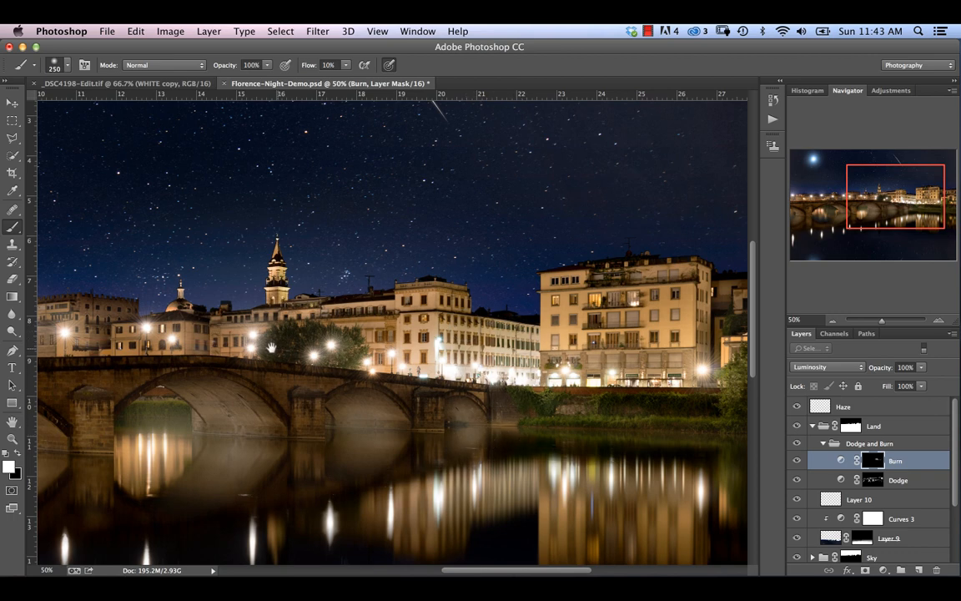
Reduce the brush to 100 px and burn the lamp-lit skyline above the bridge towards its far left end
scroll(276, 316, left, 6)
key(bracketleft)
key(bracketleft)
key(bracketleft)
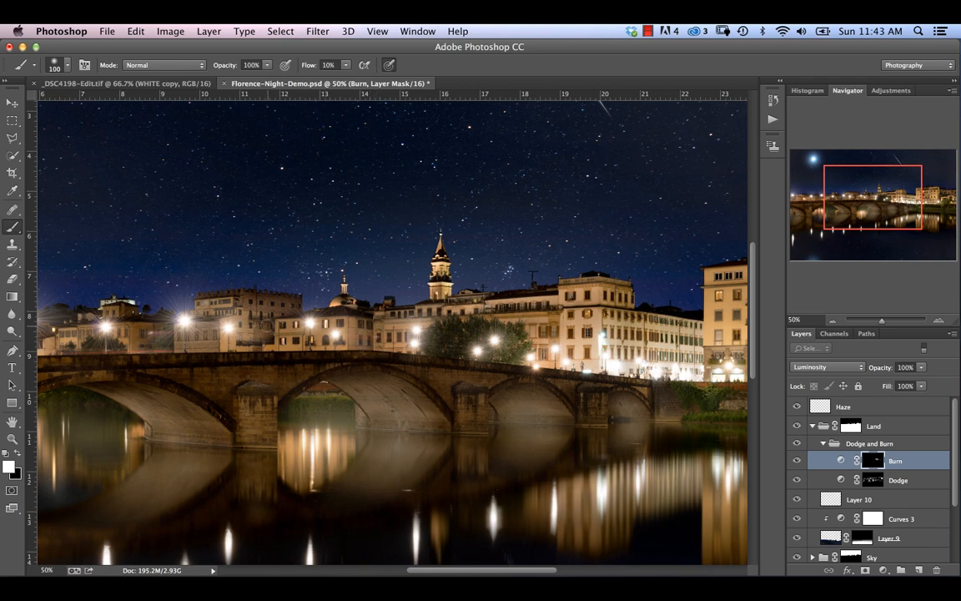
scroll(249, 356, left, 3)
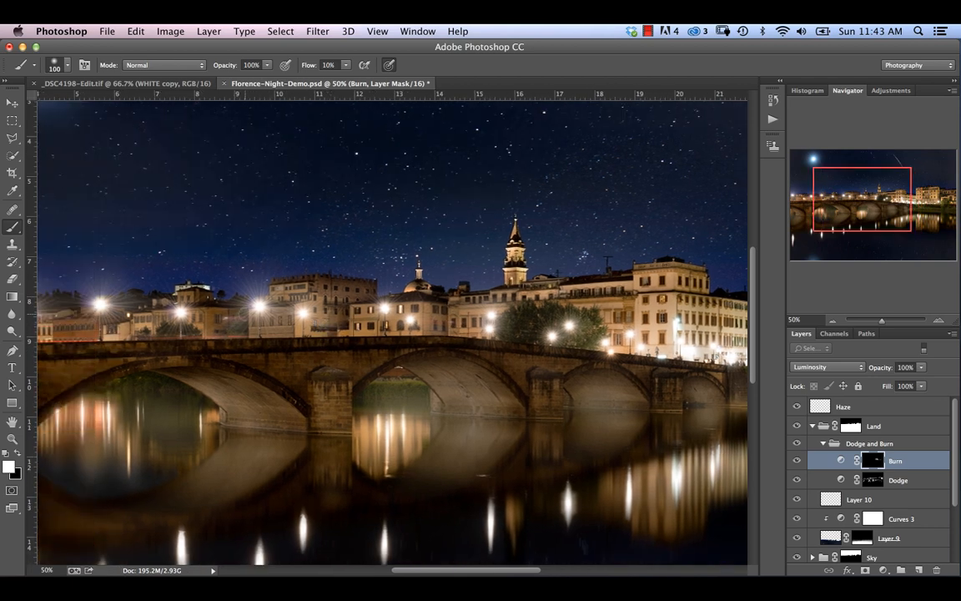
scroll(284, 316, left, 4)
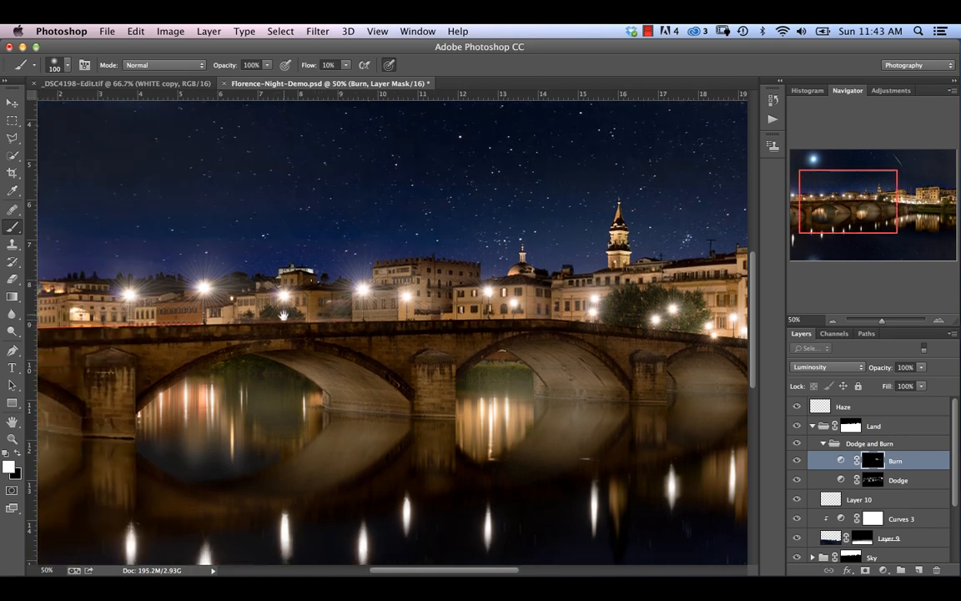
scroll(392, 333, left, 3)
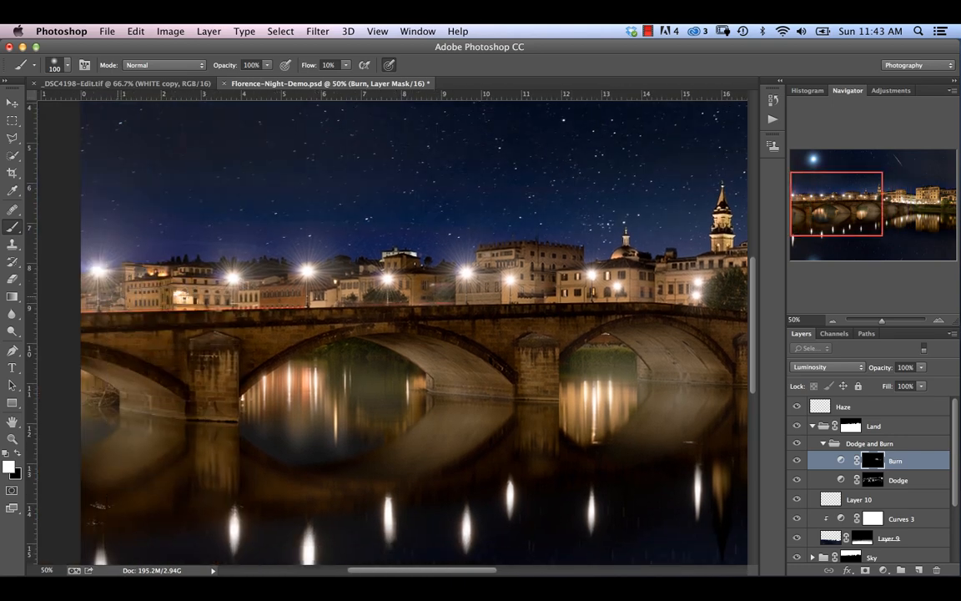
scroll(267, 373, right, 5)
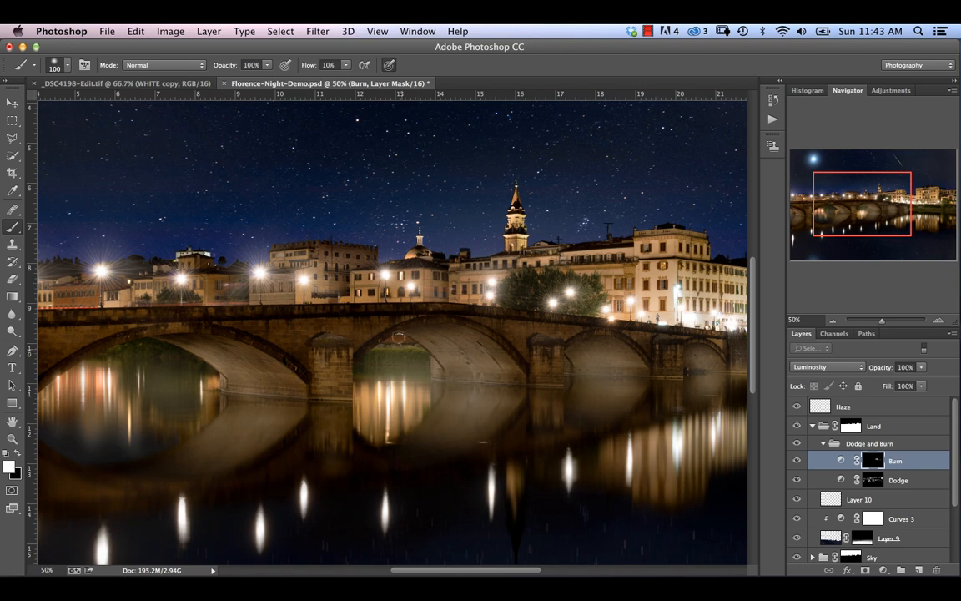
Burn the shadow areas around the bridge's middle arches, varying the brush size and finishing at 175 px
key(bracketleft)
key(bracketleft)
key(bracketleft)
key(bracketleft)
key(bracketright)
key(bracketright)
key(bracketright)
key(bracketright)
key(bracketright)
key(bracketleft)
key(bracketleft)
key(bracketright)
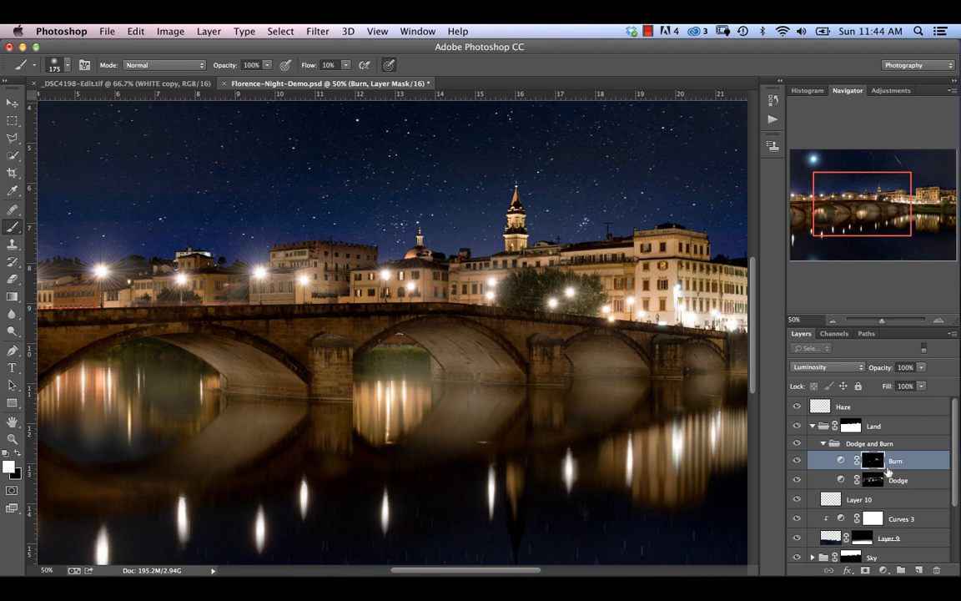
Reduce the brush to about 100 px and burn the dark areas in and around the large left arch
drag(343, 393, 517, 376)
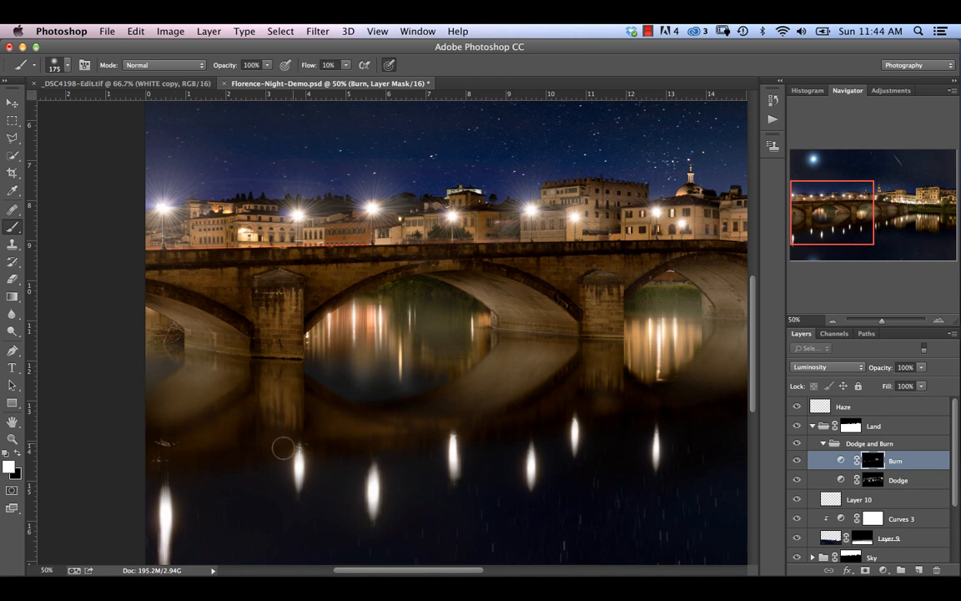
drag(362, 383, 290, 403)
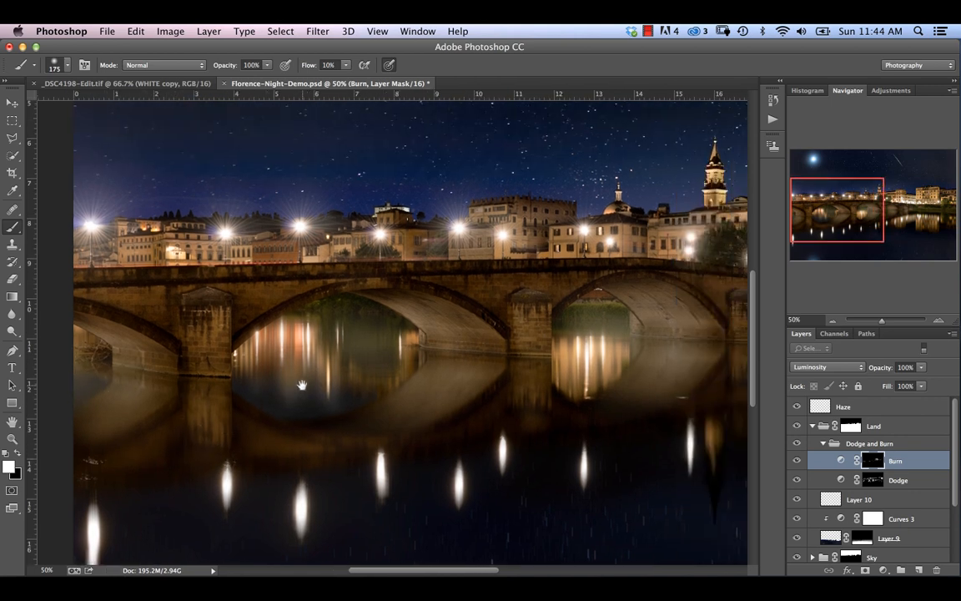
key(bracketleft)
key(bracketleft)
key(bracketleft)
key(bracketleft)
key(bracketleft)
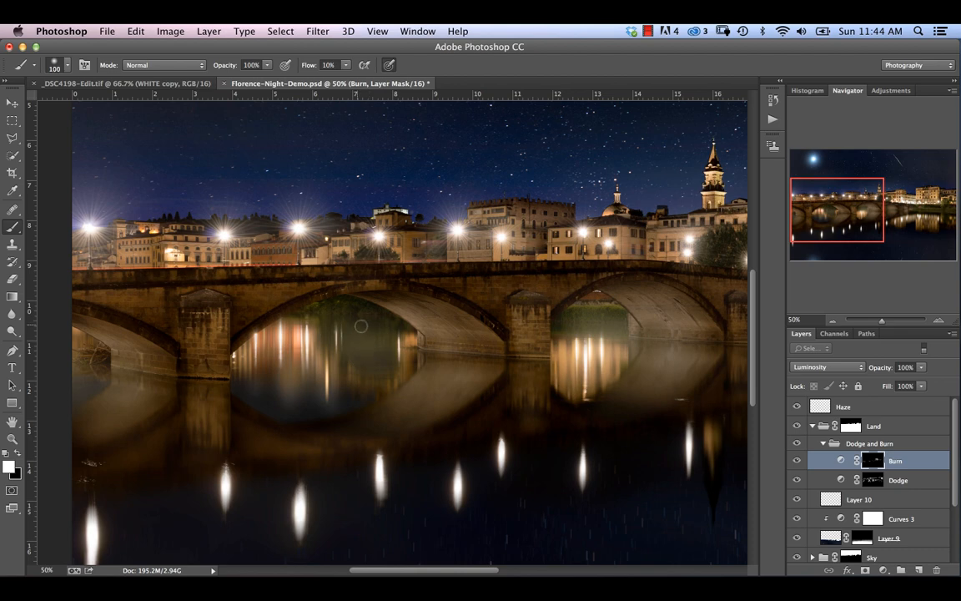
key(bracketright)
key(bracketright)
key(bracketright)
drag(370, 482, 90, 462)
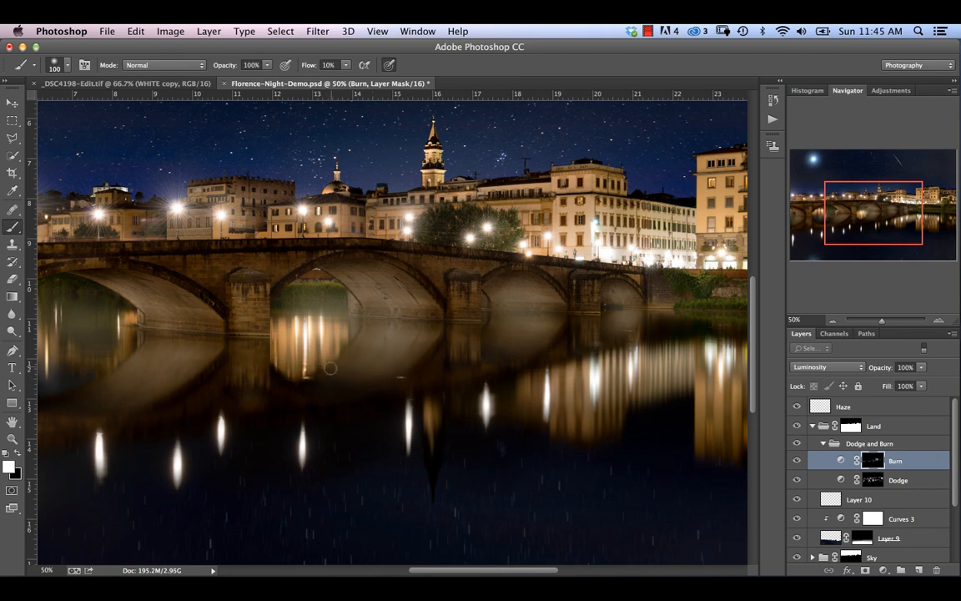
Continue burning with the 100 px brush along the bridge and its reflections, from the left arches to the right riverbank
scroll(334, 375, left, 5)
scroll(334, 375, down, 1)
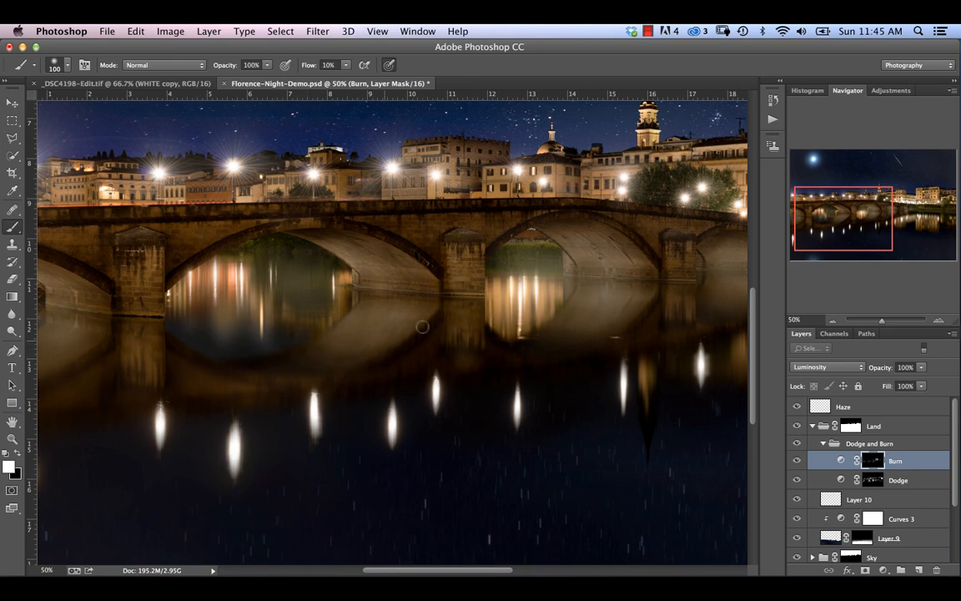
scroll(422, 326, left, 5)
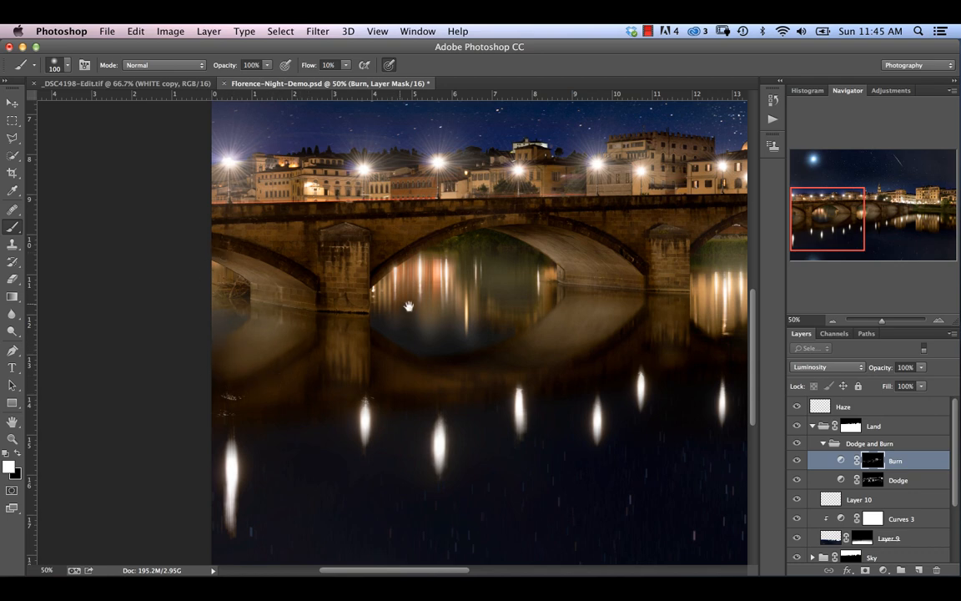
drag(409, 308, 225, 349)
drag(455, 309, 98, 326)
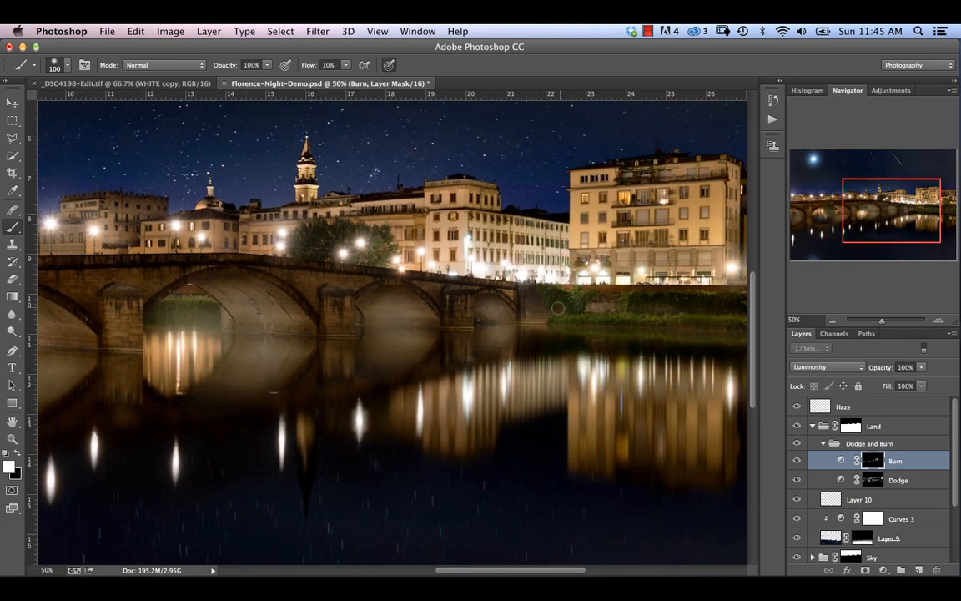
mouse_move(608, 308)
mouse_down()
mouse_move(554, 306)
mouse_move(544, 282)
mouse_up()
key(ctrl+r)
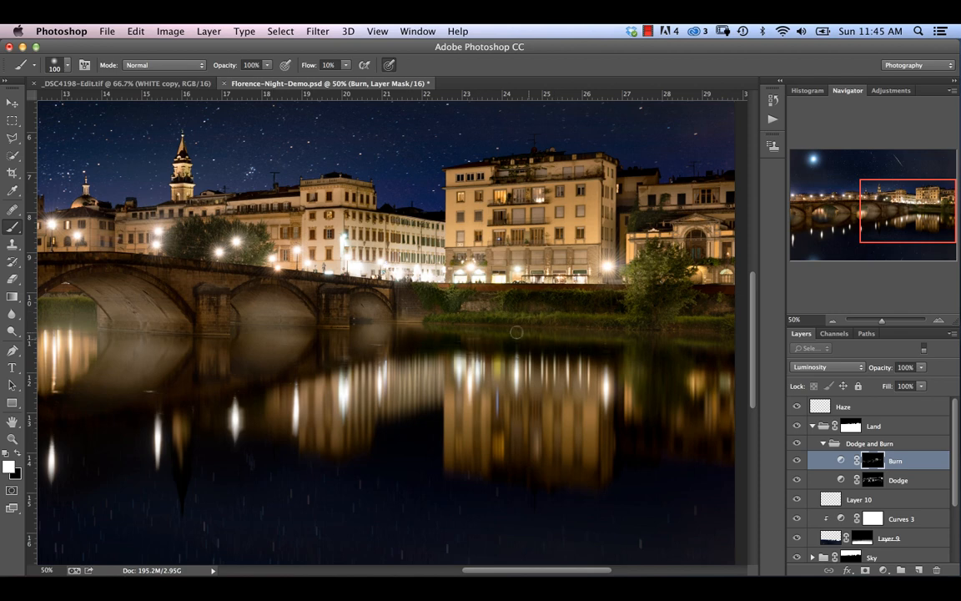
Reduce the brush to 50 px and burn the waterline along the grassy riverbank below the large building
key(bracketleft)
key(bracketleft)
key(bracketleft)
scroll(643, 307, right, 5)
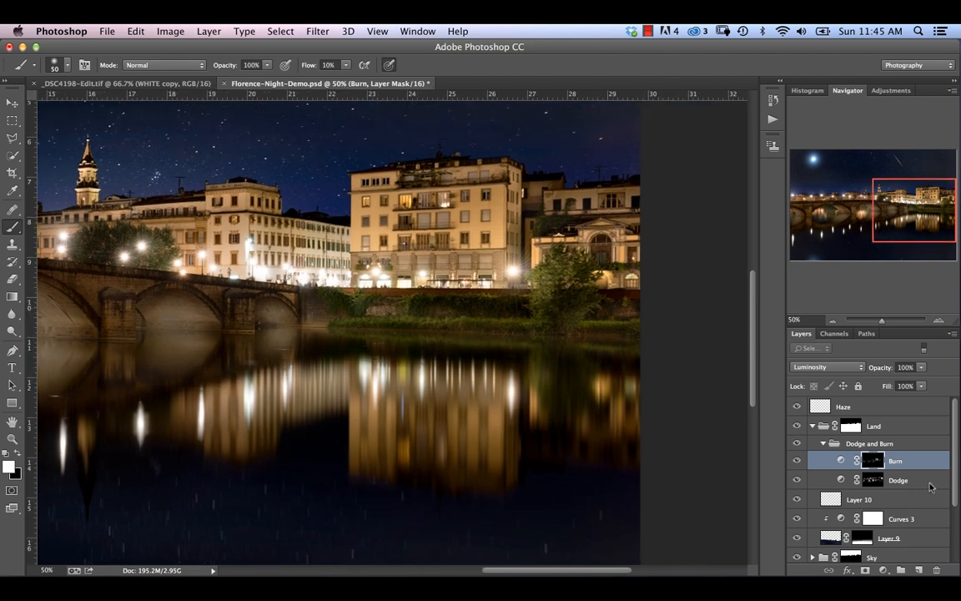
Return to the Dodge mask and dodge fine highlights on the riverbank and bridge with the 50 px brush
click(874, 484)
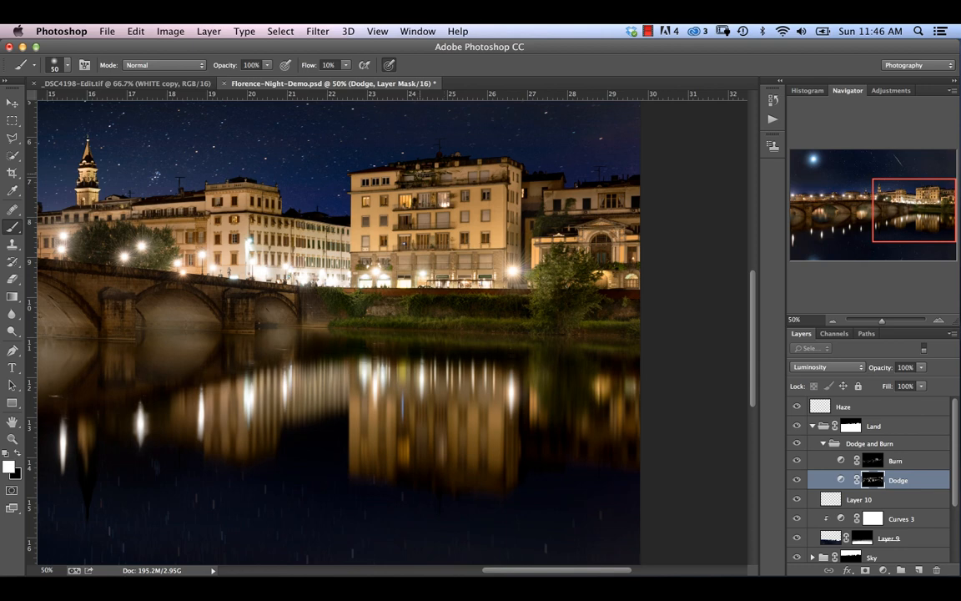
drag(187, 299, 562, 270)
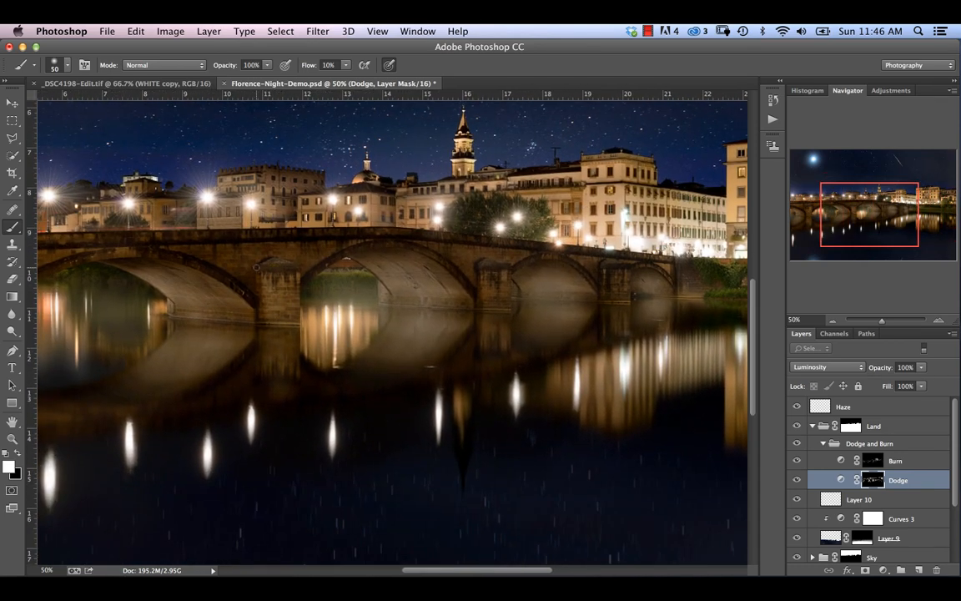
View the whole photo at 25% and compare it with the Dodge and Burn group, then the Dodge layer, hidden and shown
key(super+minus)
key(super+minus)
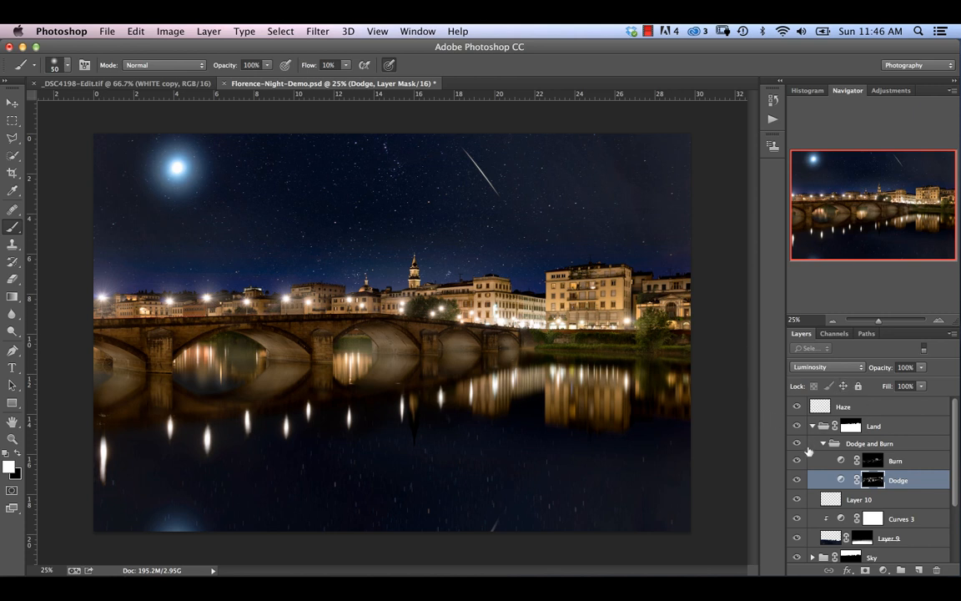
click(797, 445)
click(796, 445)
click(796, 445)
click(795, 444)
click(794, 444)
click(792, 444)
click(791, 445)
click(790, 445)
click(792, 444)
click(798, 481)
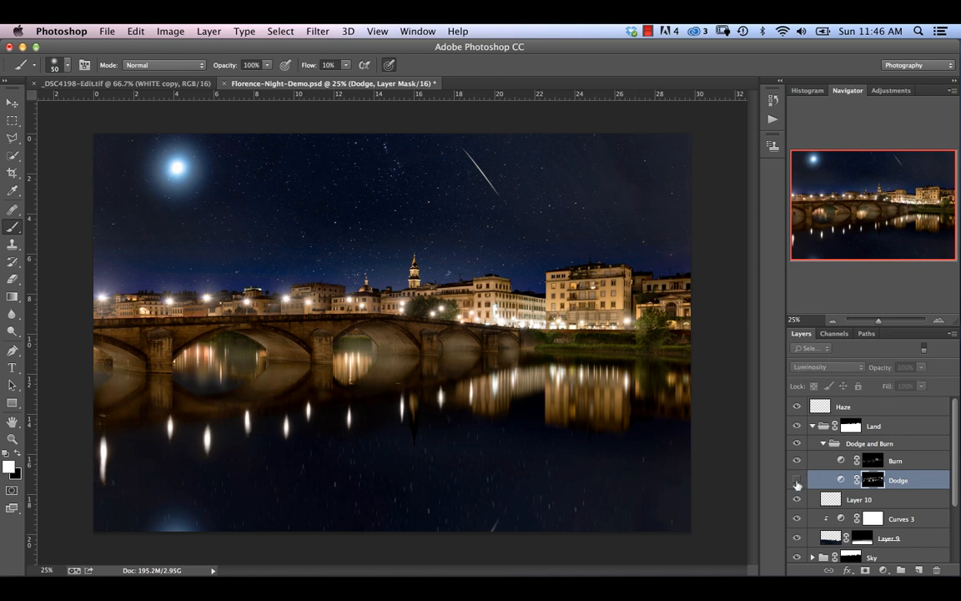
click(798, 481)
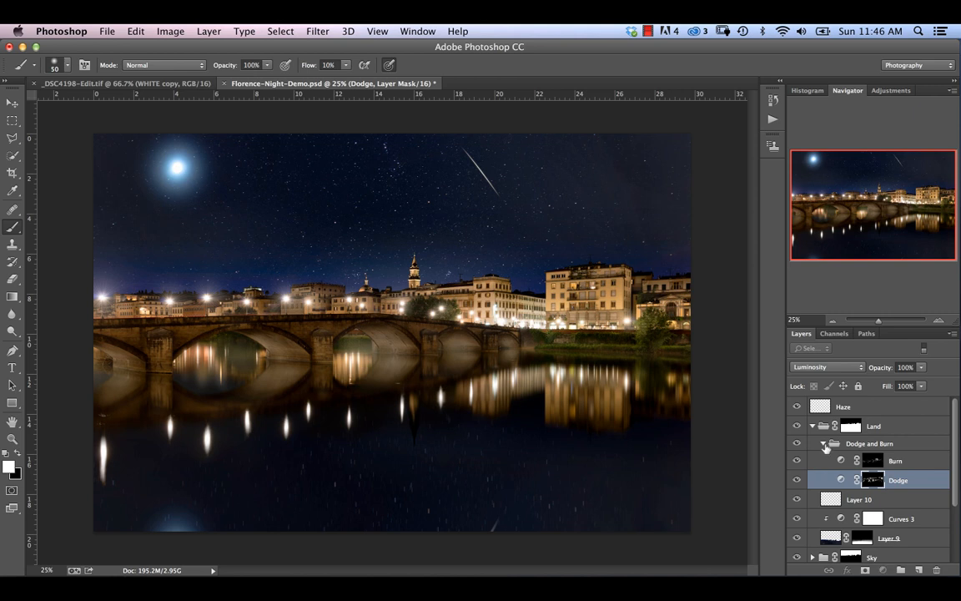
Collapse the Dodge and Burn group and add a new group named Colour above it
click(824, 443)
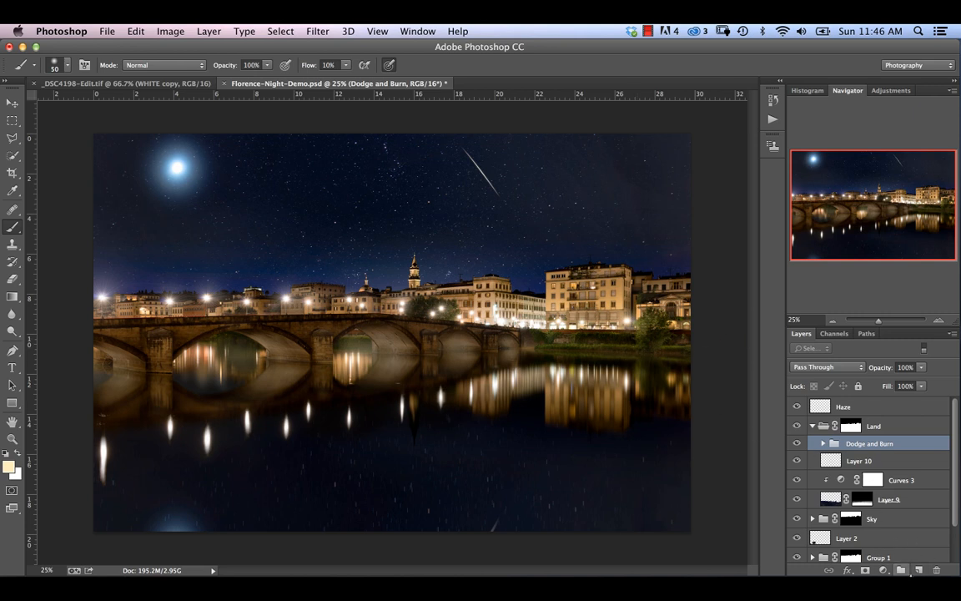
click(919, 570)
key(super+z)
click(902, 571)
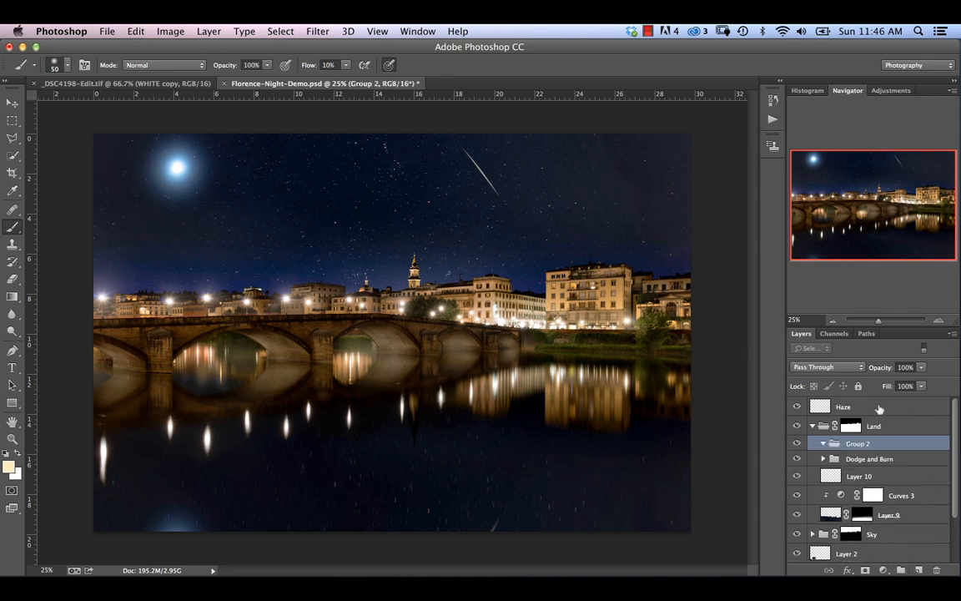
double_click(862, 445)
text(Colour)
key(Return)
click(822, 444)
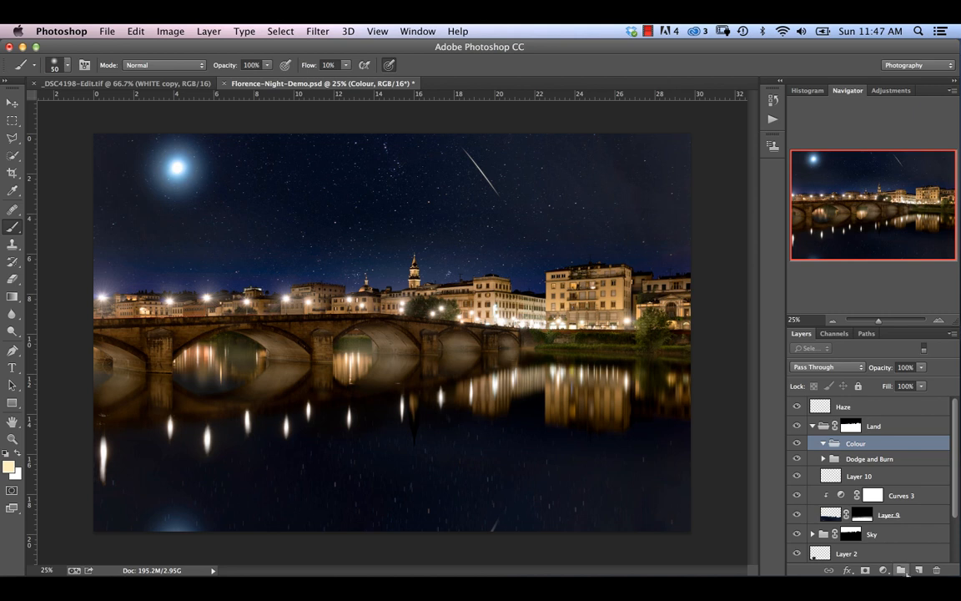
Add a Selective Color adjustment in the Colour group and set the Yellow of the Whites to +100%
click(883, 570)
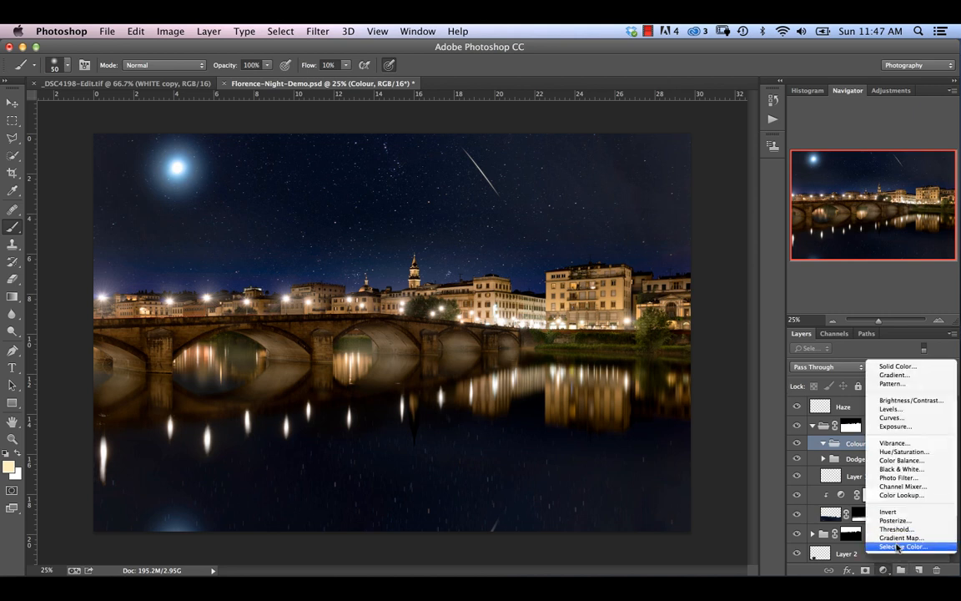
click(897, 546)
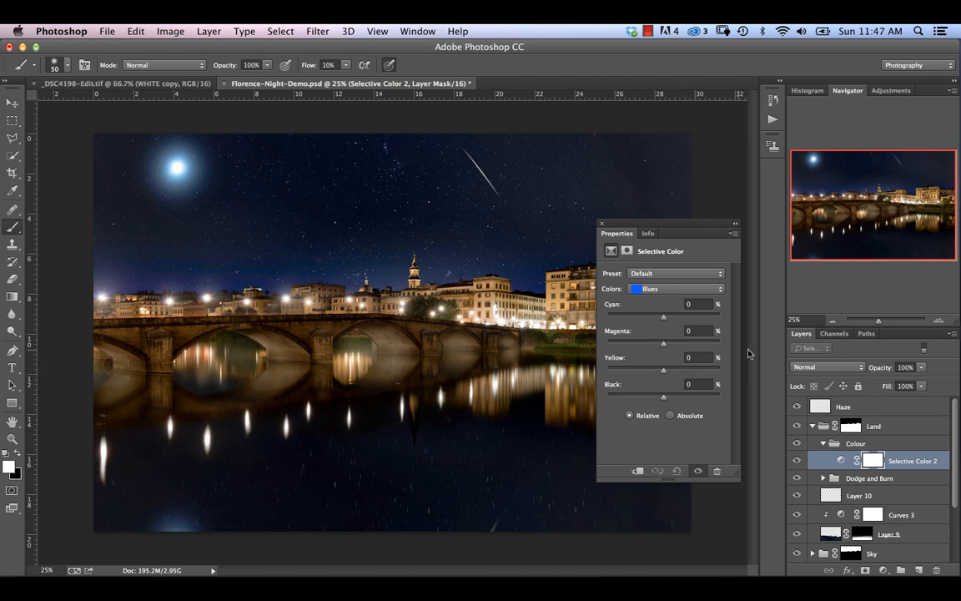
click(676, 288)
click(655, 308)
drag(663, 370, 731, 381)
Set the Yellow of the Blacks to -3% in the Selective Color adjustment
click(667, 289)
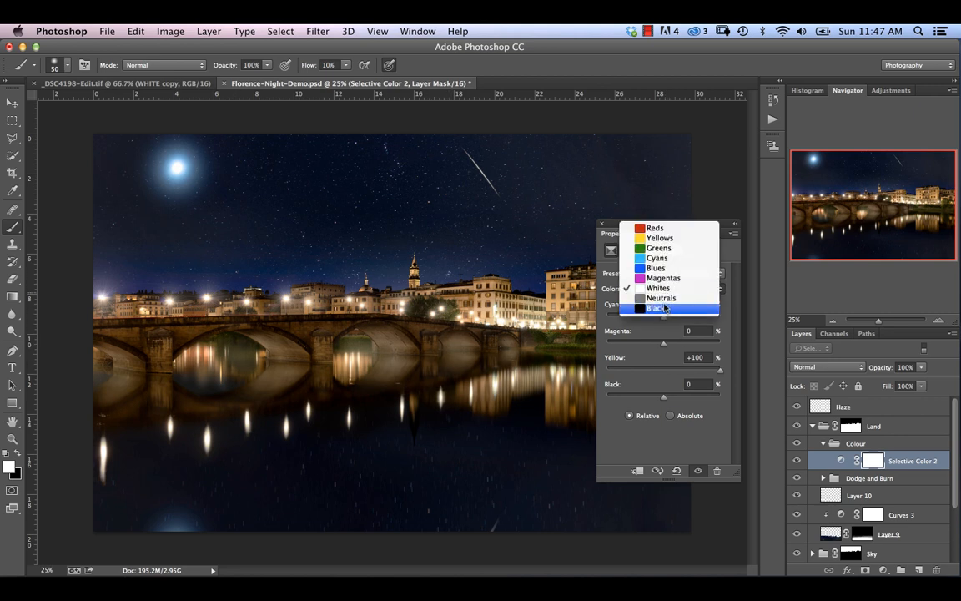
click(665, 308)
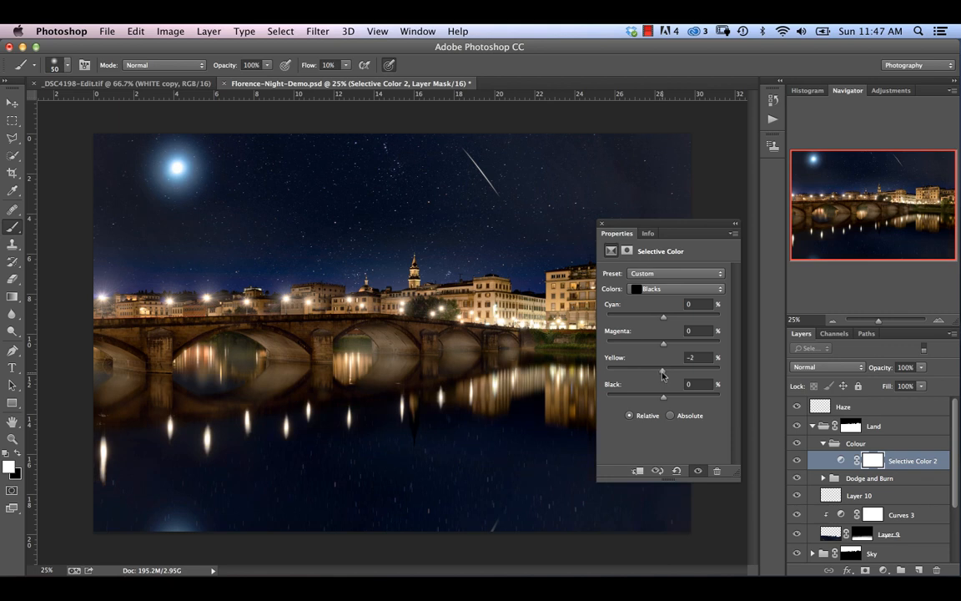
drag(664, 374, 661, 375)
click(692, 357)
key(Up)
Set the Magenta of the Greens to -25%, close the adjustment properties and compare the image with and without the adjustment
click(653, 288)
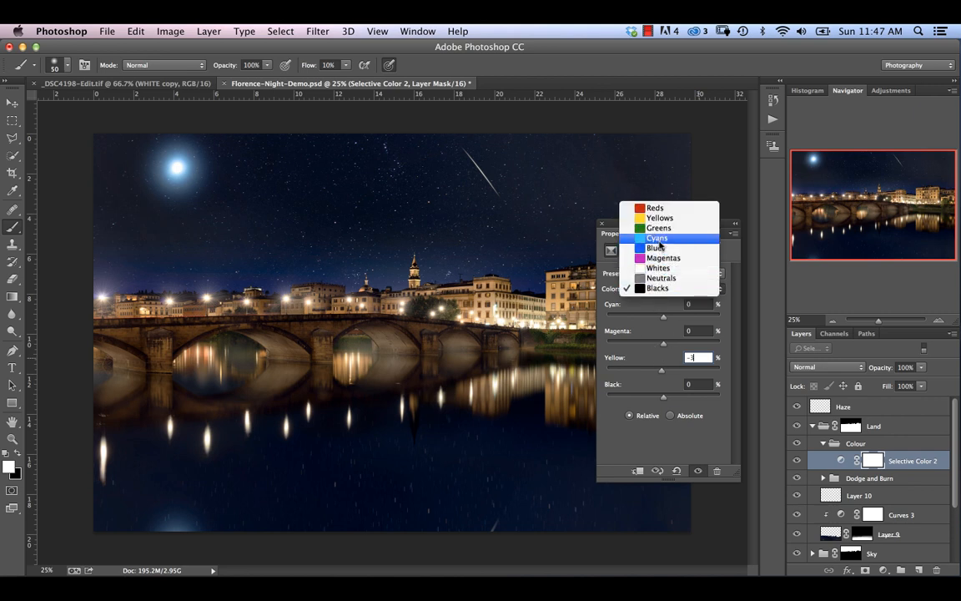
click(659, 228)
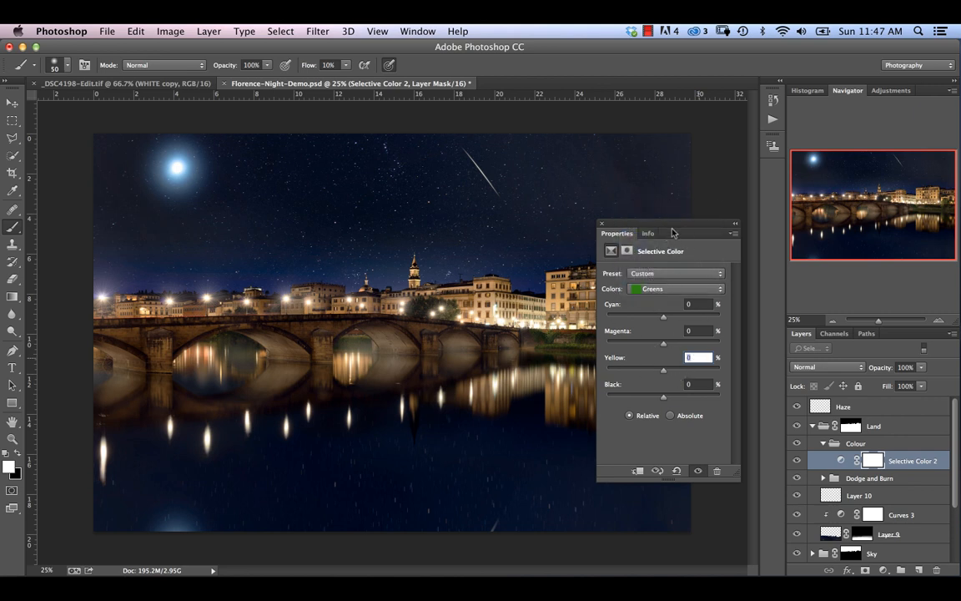
drag(659, 230, 752, 218)
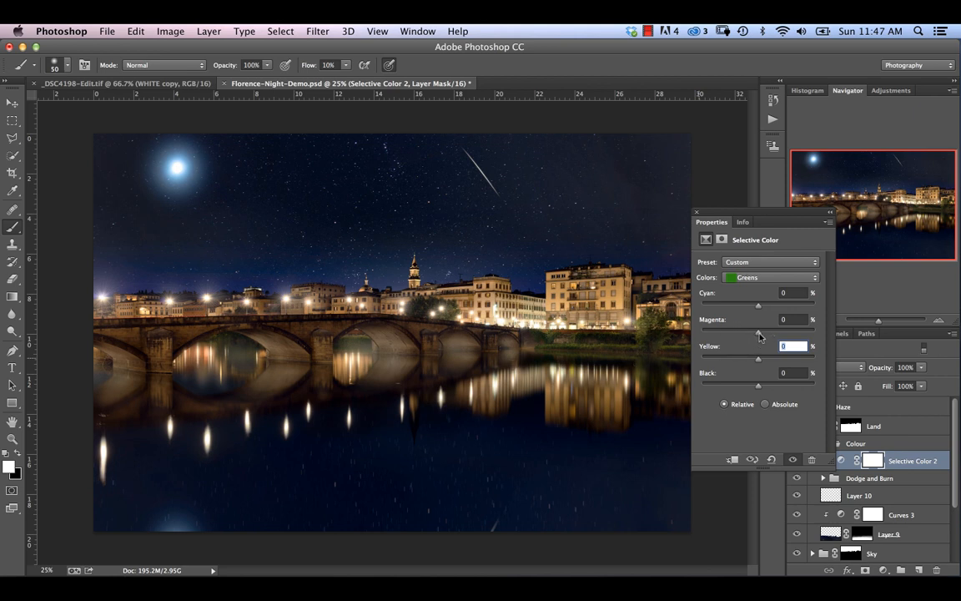
mouse_move(758, 332)
mouse_down()
mouse_move(722, 337)
mouse_move(743, 337)
mouse_up()
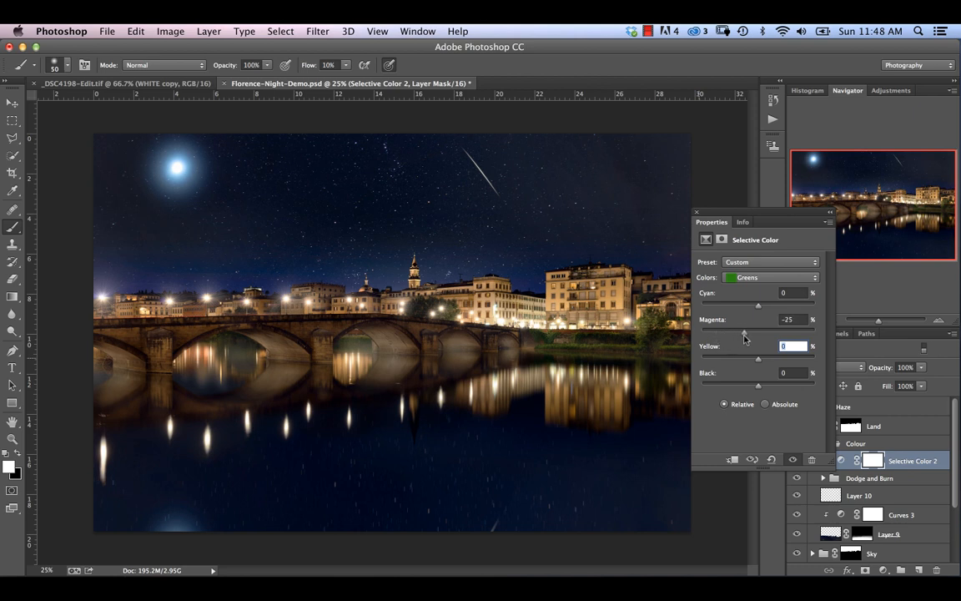
click(697, 212)
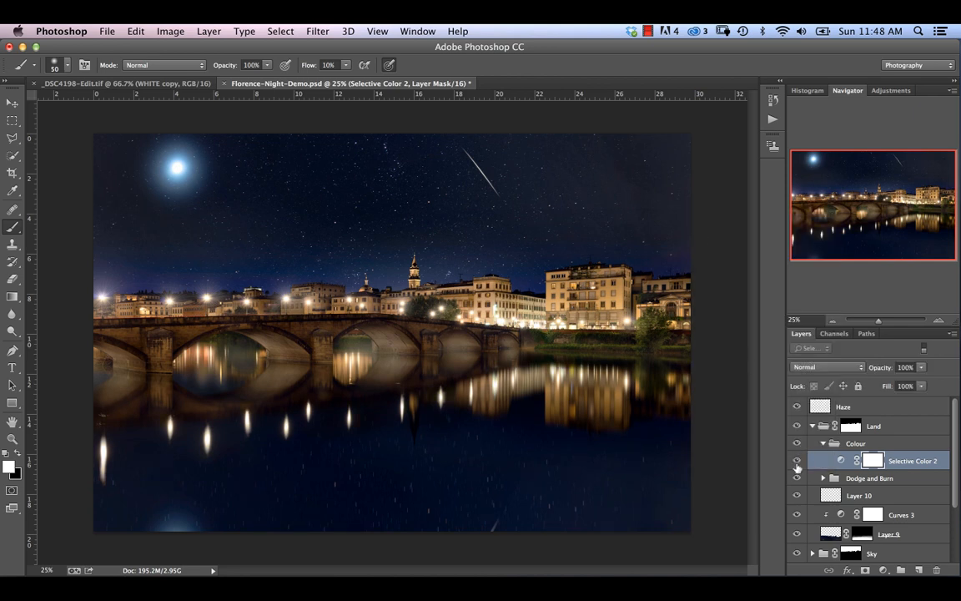
click(791, 465)
Add a second Selective Color adjustment, set the Reds to Cyan -48%, Magenta +4%, Yellow +8%, Black -2%, and compare the Colour group hidden and shown
click(885, 571)
click(903, 547)
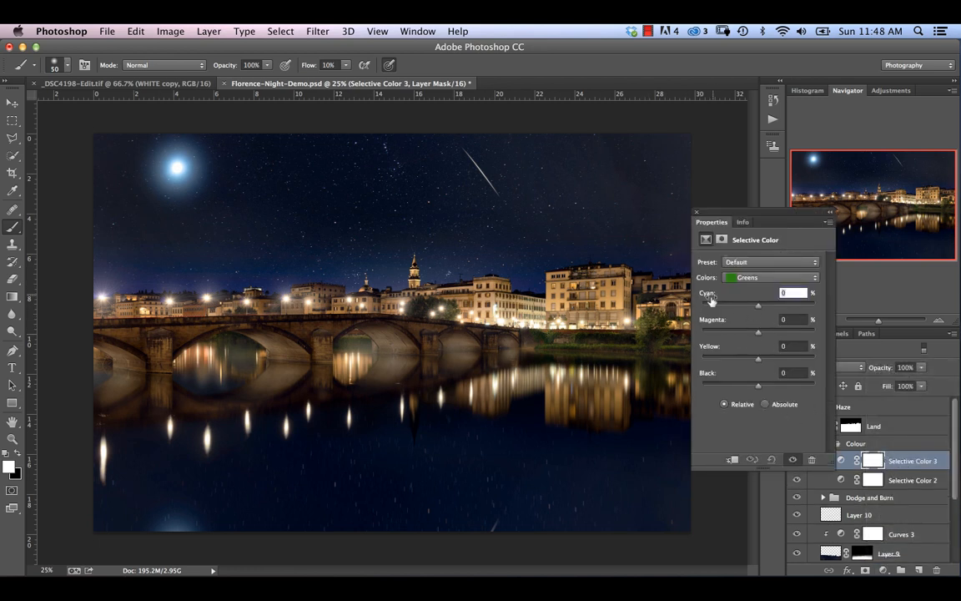
click(747, 277)
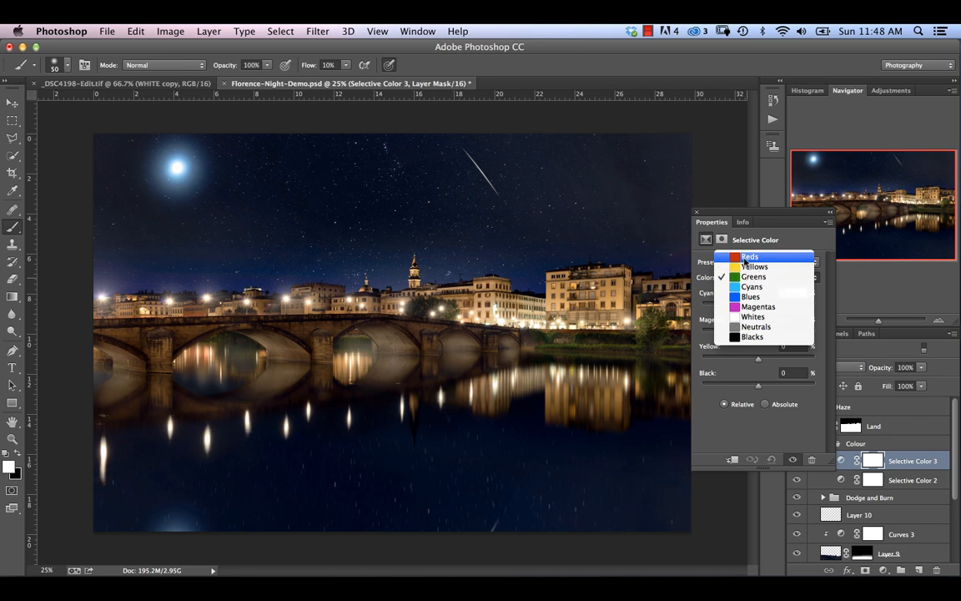
click(745, 262)
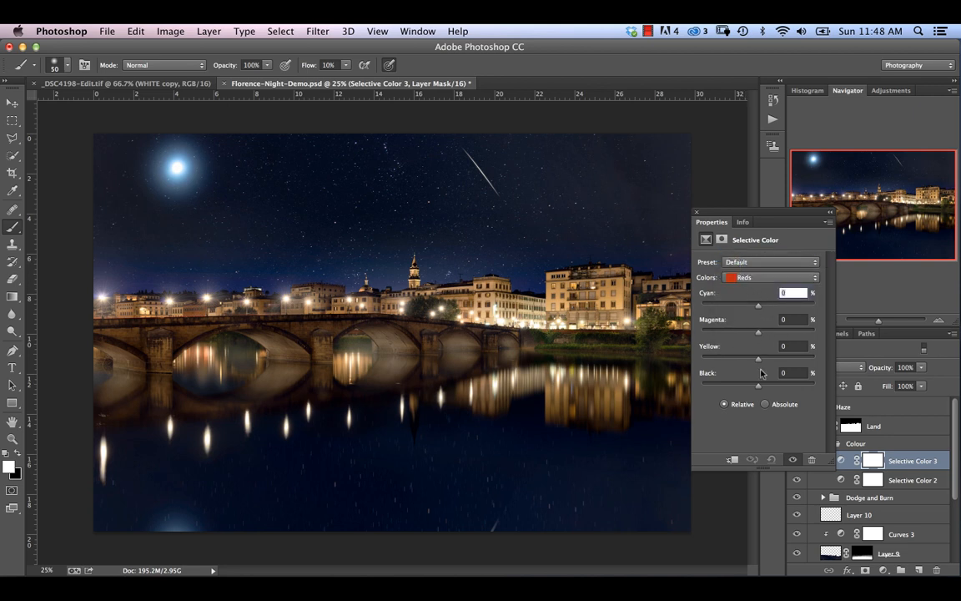
drag(758, 305, 733, 312)
drag(732, 312, 730, 309)
mouse_move(757, 336)
mouse_down()
mouse_move(776, 339)
mouse_move(761, 337)
mouse_up()
mouse_move(760, 362)
mouse_down()
mouse_move(789, 362)
mouse_move(741, 364)
mouse_move(773, 365)
mouse_move(762, 367)
mouse_up()
drag(757, 387, 758, 390)
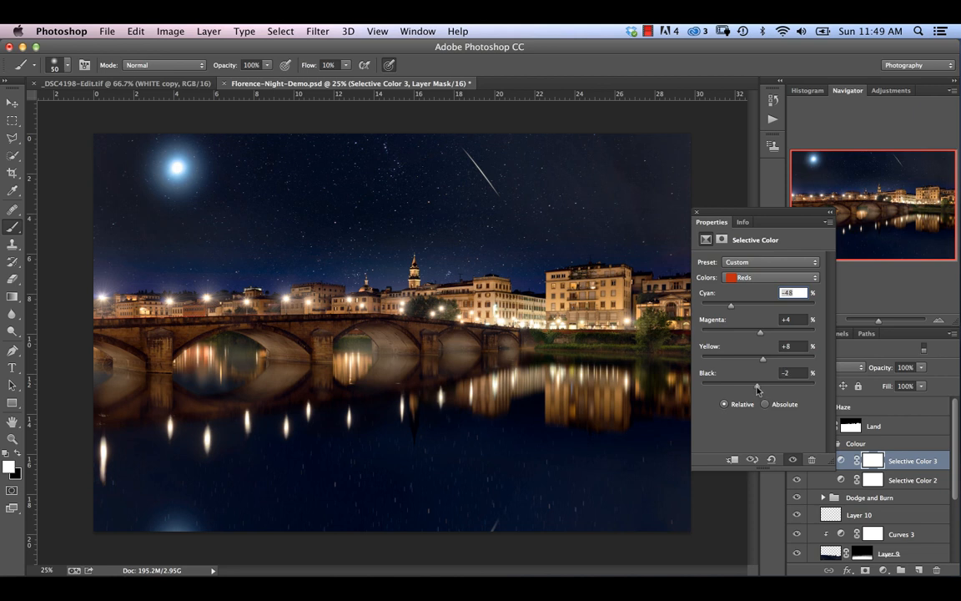
click(696, 212)
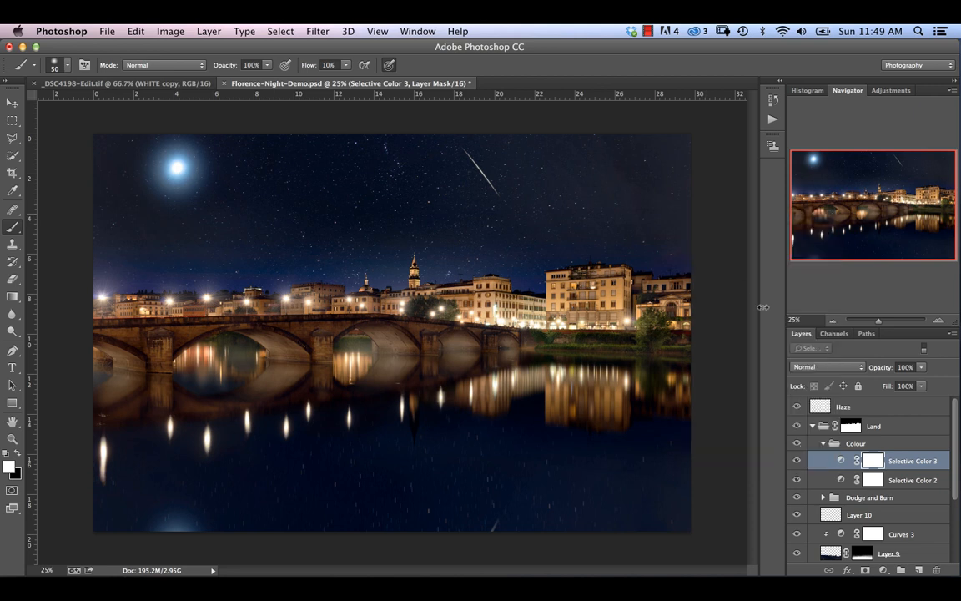
click(797, 444)
click(797, 444)
Rename the upper Selective Color layer as Reds and the lower one as Blues
double_click(908, 462)
text(B)
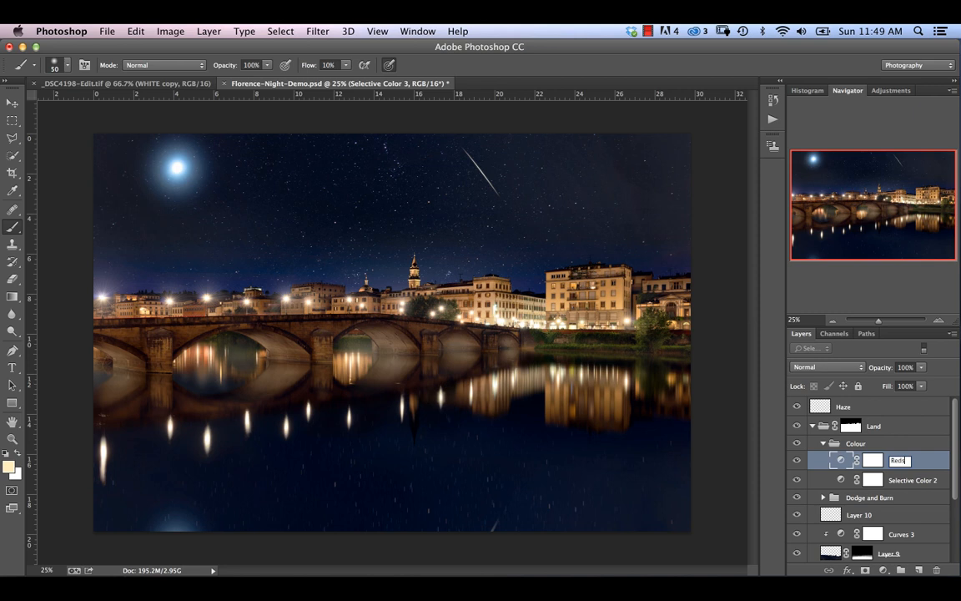
key(Return)
double_click(914, 481)
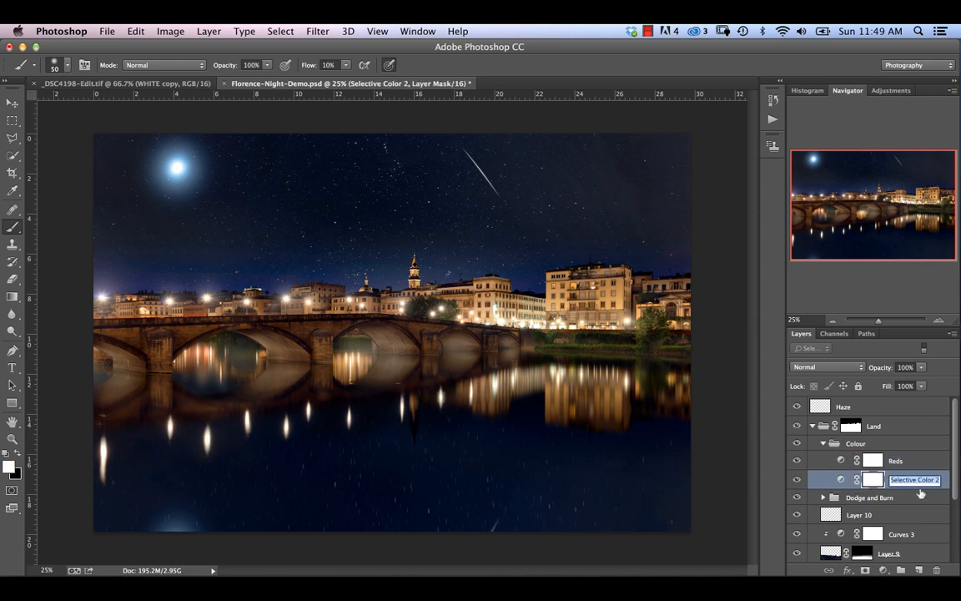
text(Blues)
key(Return)
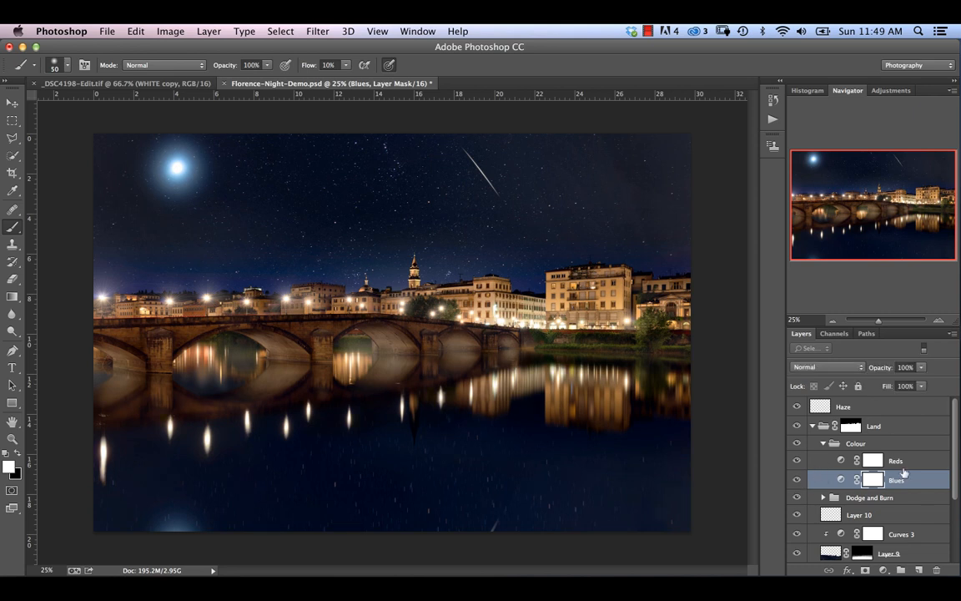
Load the saved Bridge path as a selection for the Reds layer mask
click(873, 463)
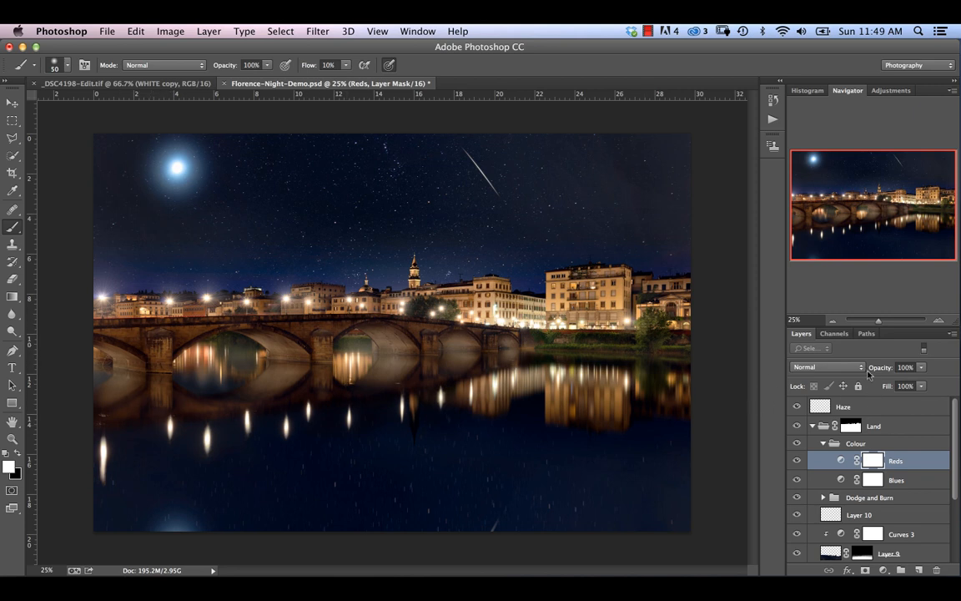
click(867, 334)
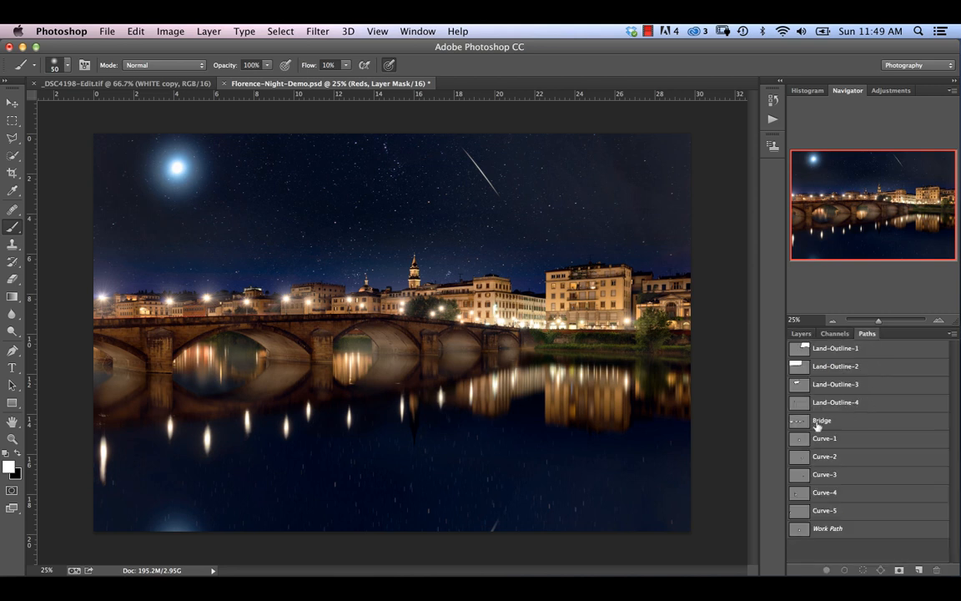
click(806, 425)
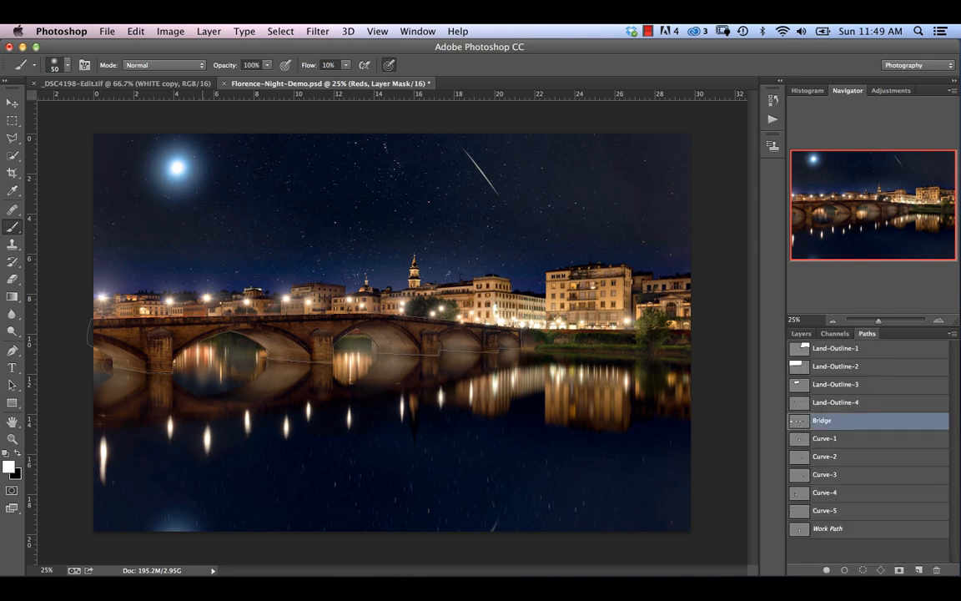
click(862, 571)
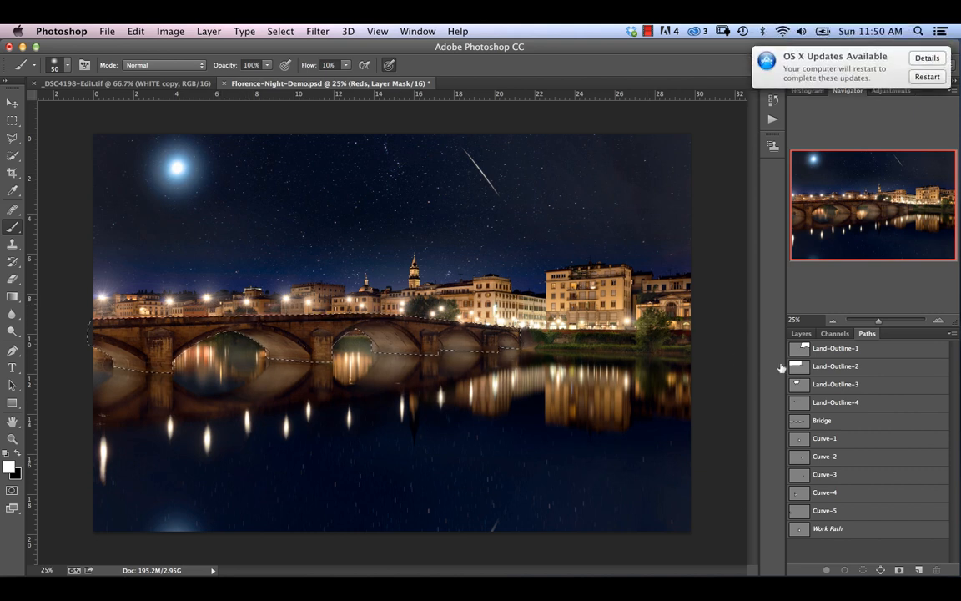
click(801, 333)
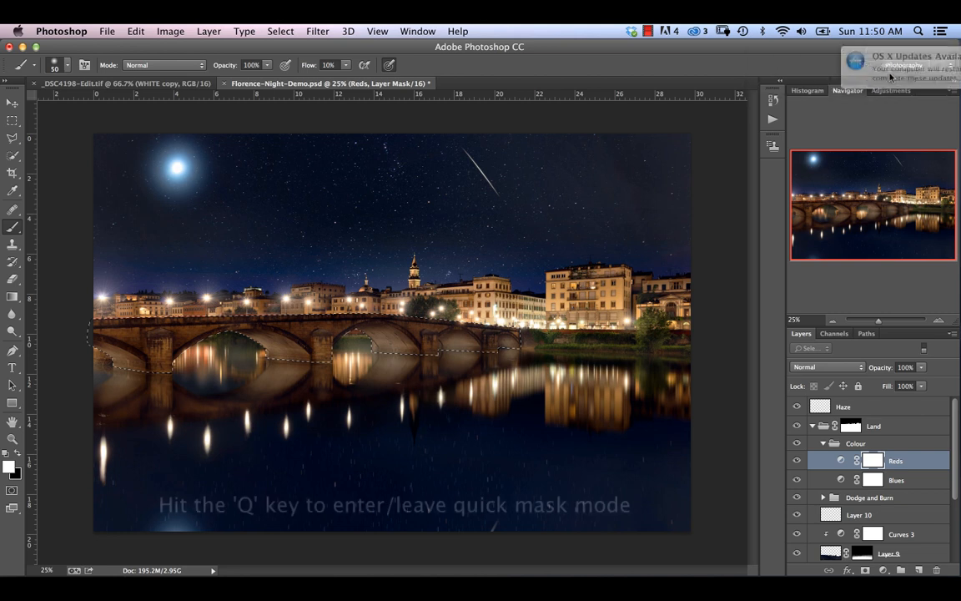
Show the bridge selection in Quick Mask mode and enlarge the brush to 200 px
key(q)
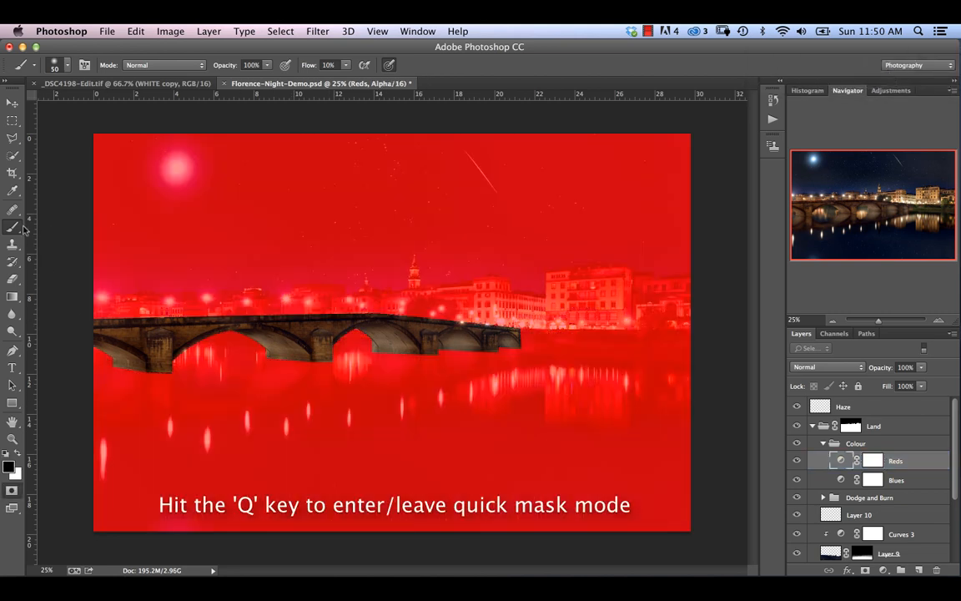
key(bracketright)
key(bracketright)
key(bracketright)
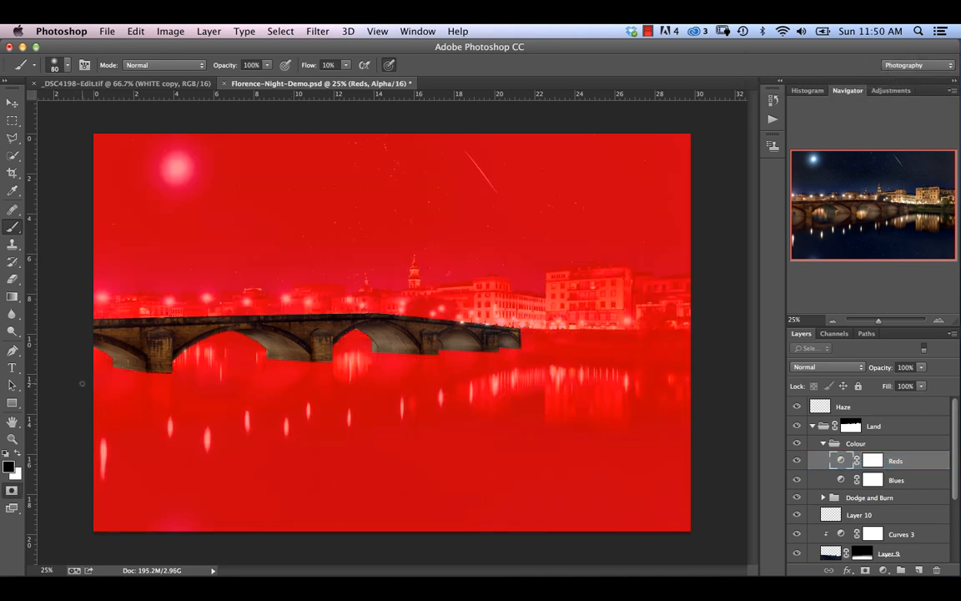
key(bracketright)
key(bracketright)
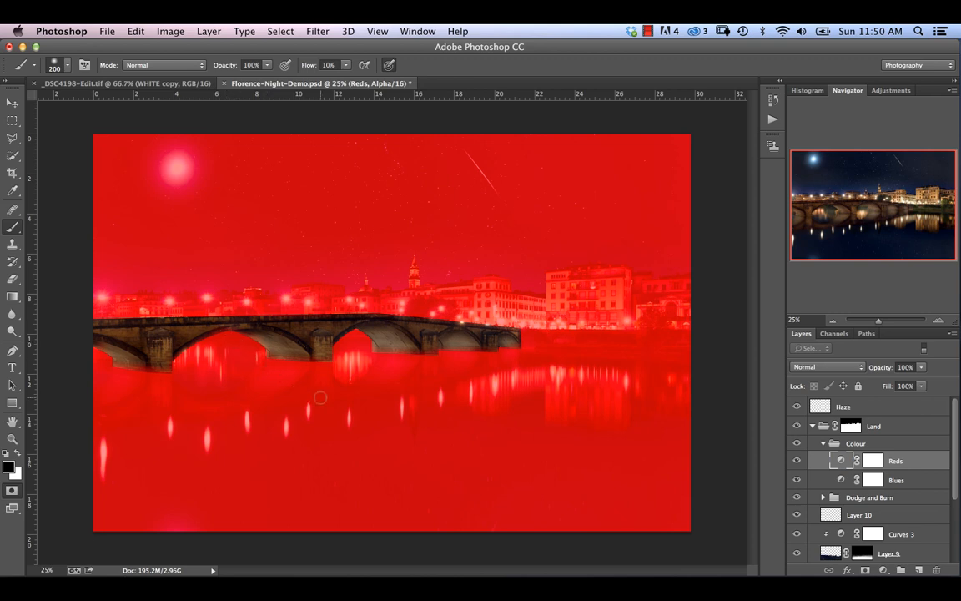
key(super+alt+z)
key(super+alt+z)
click(317, 31)
click(338, 48)
key(super+z)
Soften the bridge's Quick Mask with a 5.4 px Gaussian Blur and convert it back to a selection
click(316, 30)
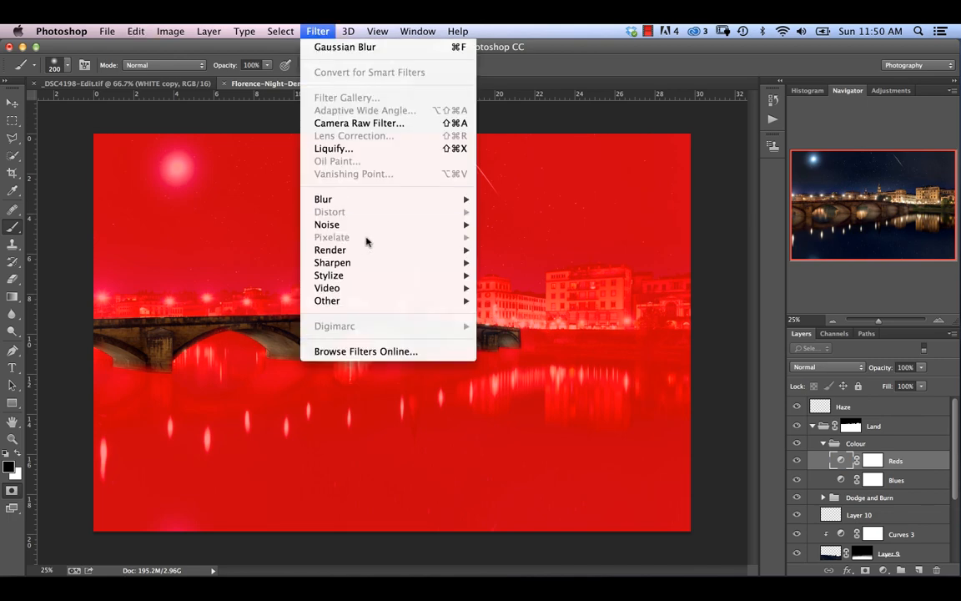
mouse_move(459, 199)
click(517, 301)
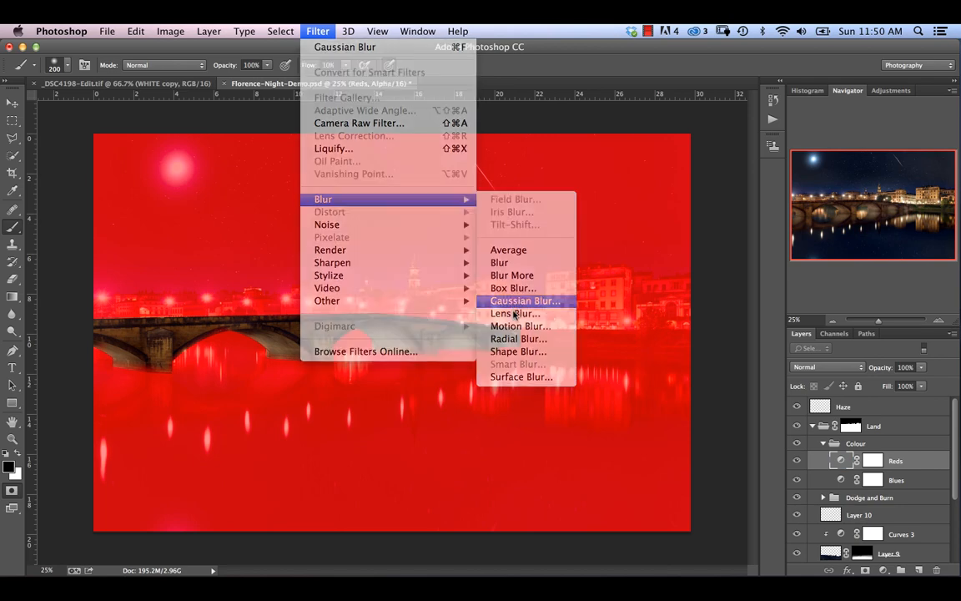
drag(534, 491, 543, 494)
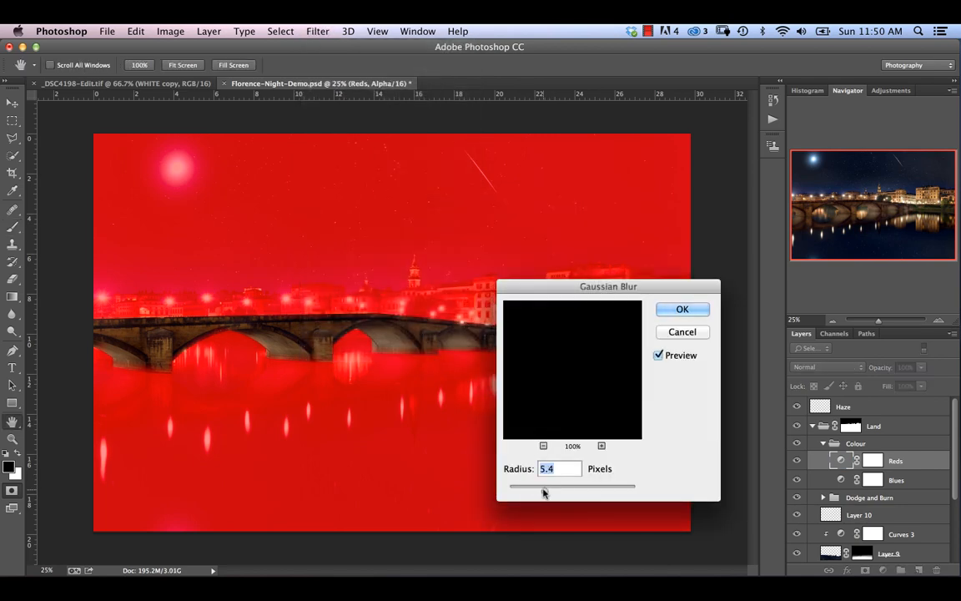
click(683, 309)
key(b)
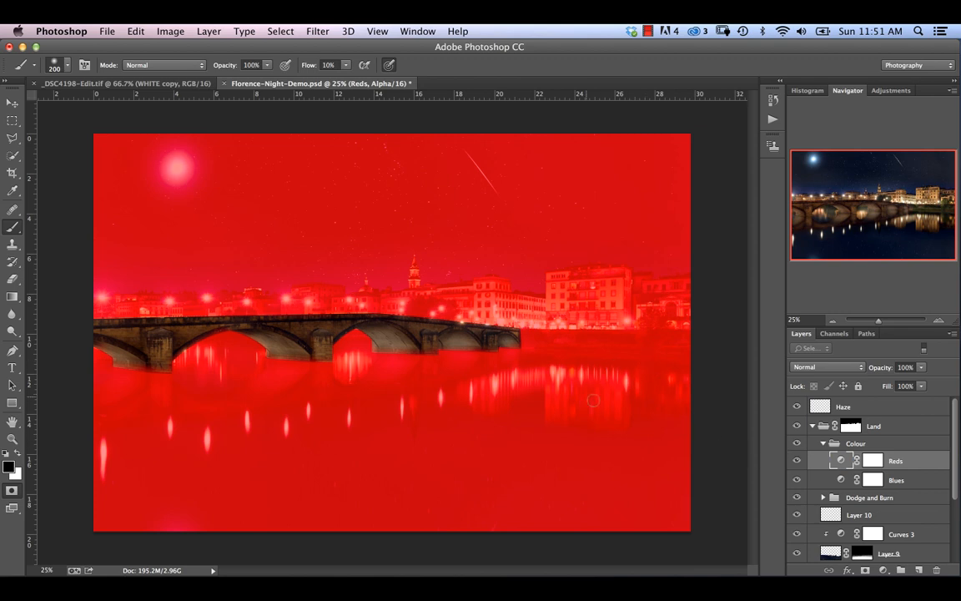
key(q)
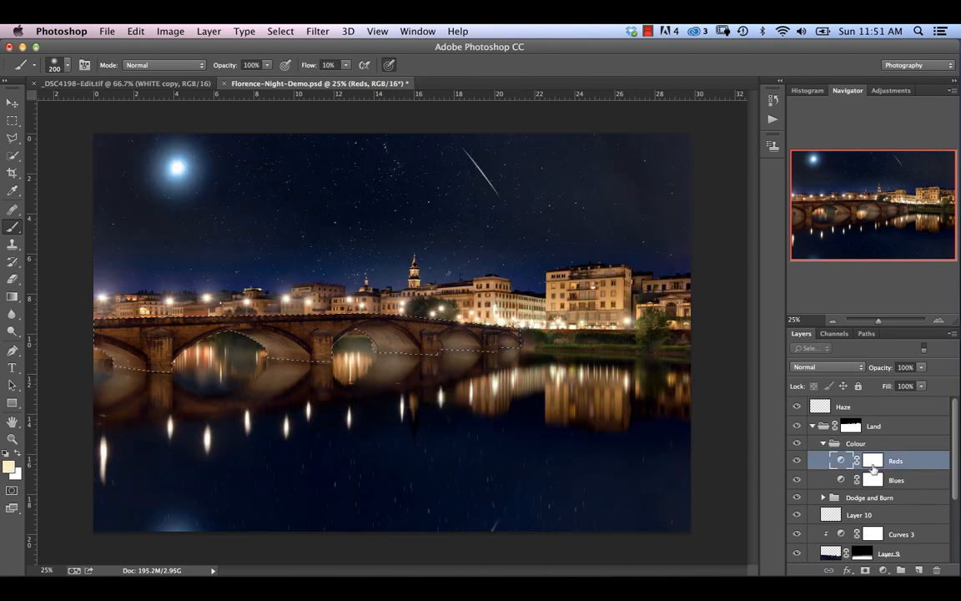
Fill the bridge selection with black on the Reds layer mask and ready a black 500 px brush
click(873, 462)
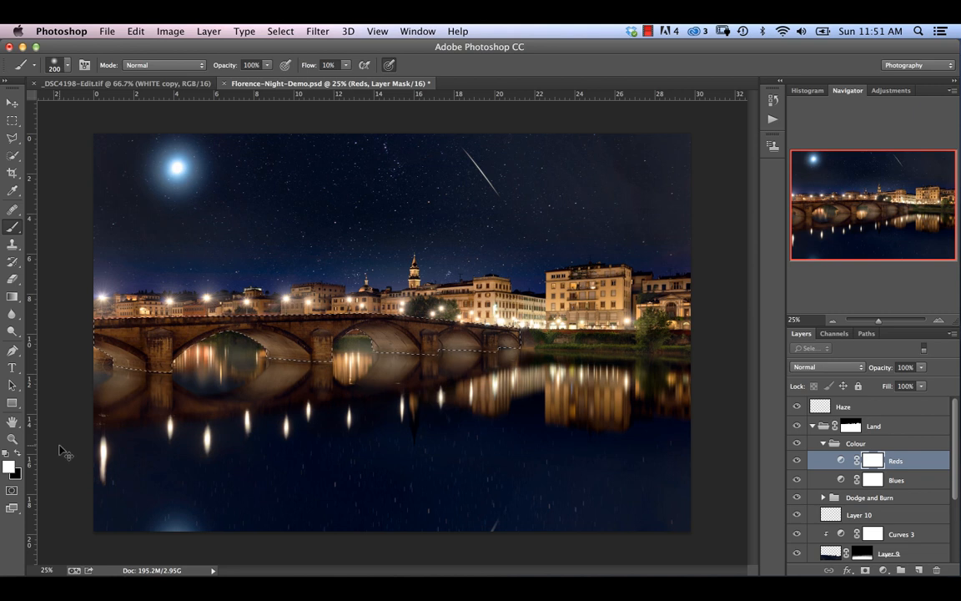
key(super+BackSpace)
key(x)
key(bracketright)
key(bracketright)
key(bracketright)
key(bracketright)
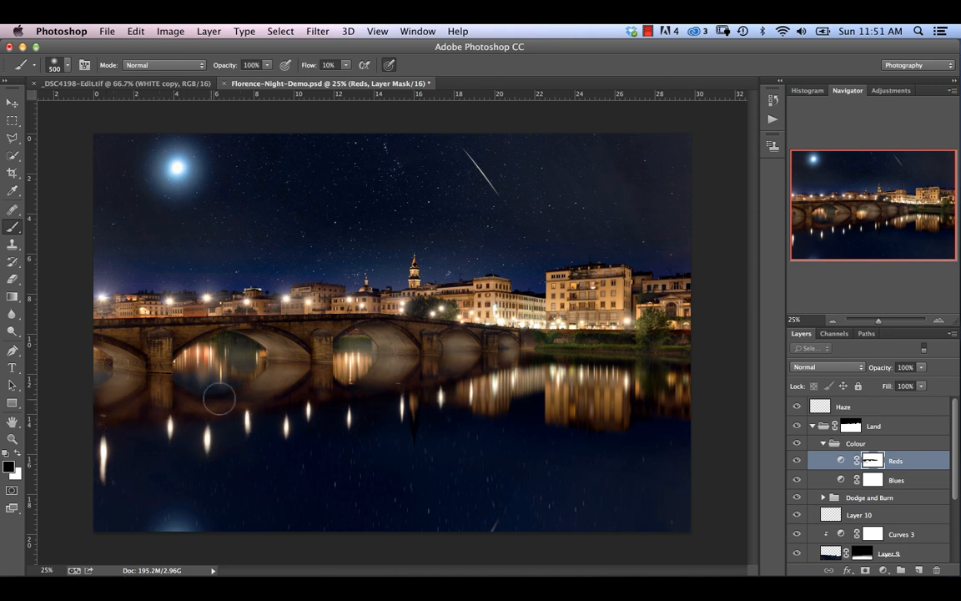
Set the brush size to 400 px and collapse the Colour group
key(bracketleft)
key(bracketleft)
key(bracketleft)
key(bracketright)
key(bracketright)
click(823, 444)
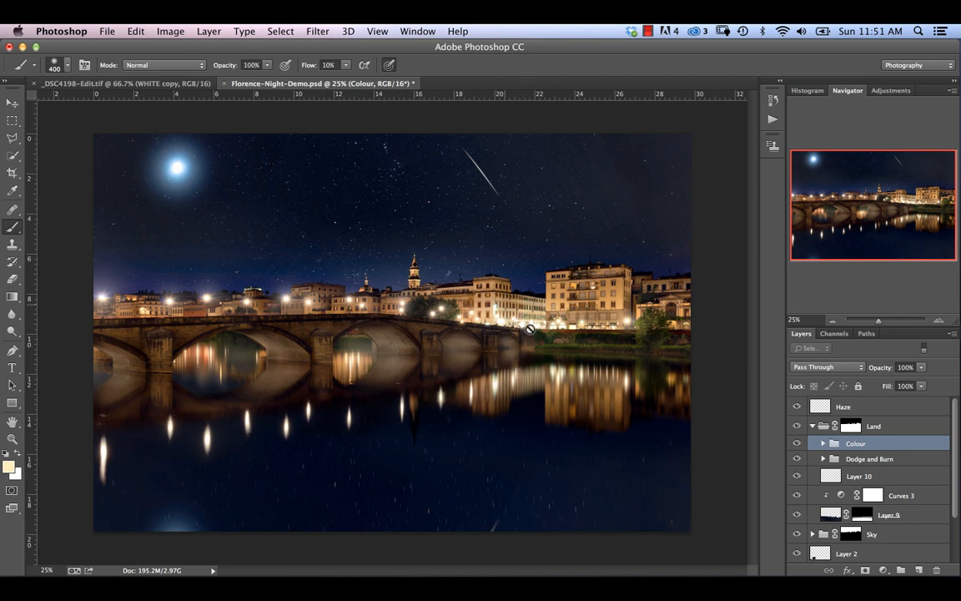
Hide the Haze layer and stamp all visible layers into a new layer directly above the Land group
click(907, 428)
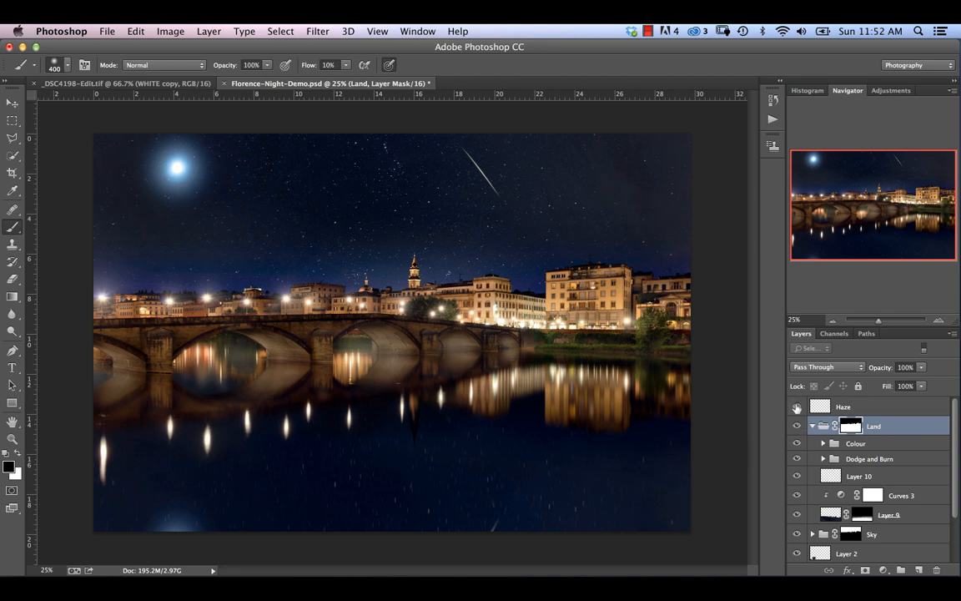
click(797, 407)
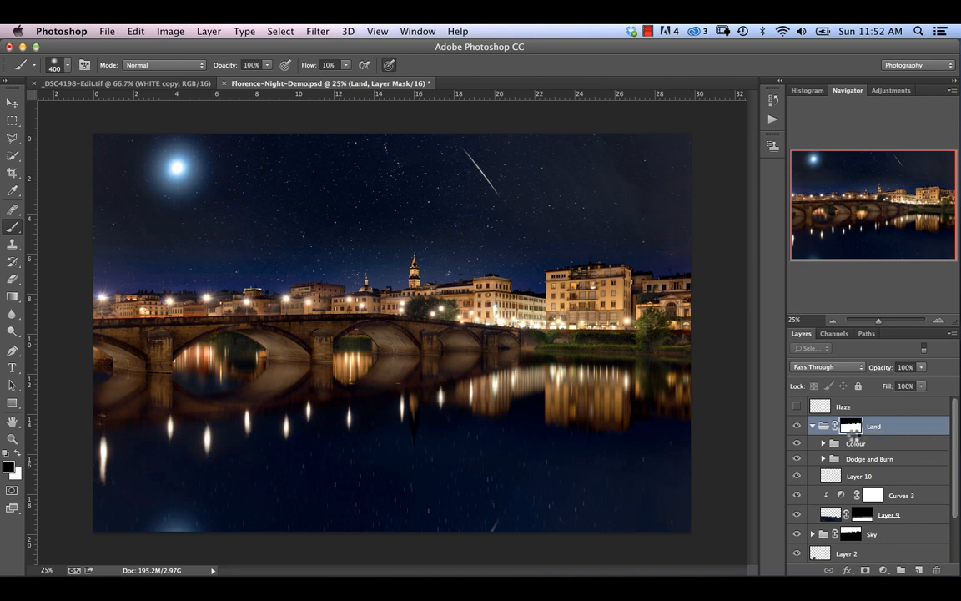
key(super+alt+shift+e)
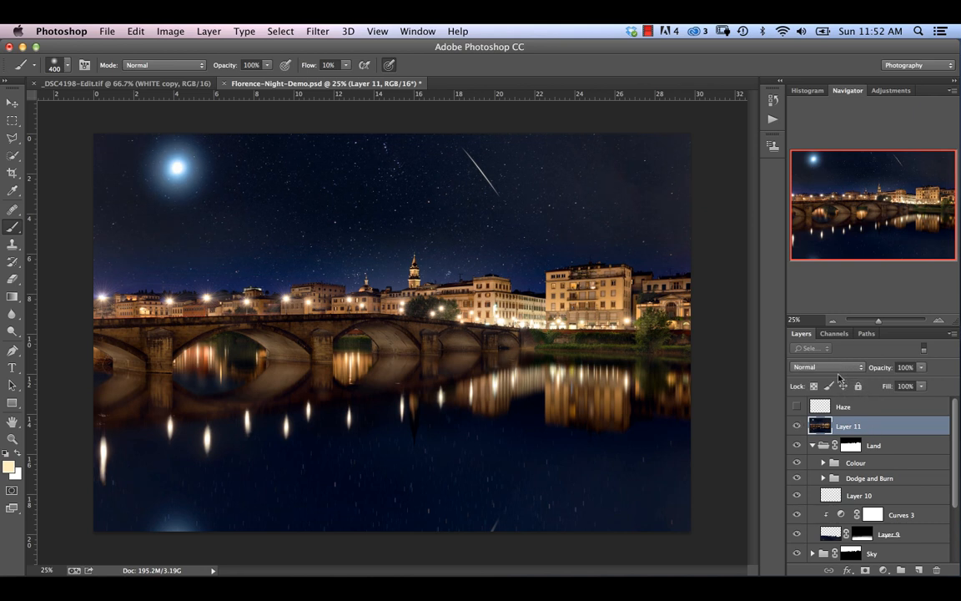
Blur the stamped layer with a 2 px Gaussian Blur and return to the brush
click(312, 30)
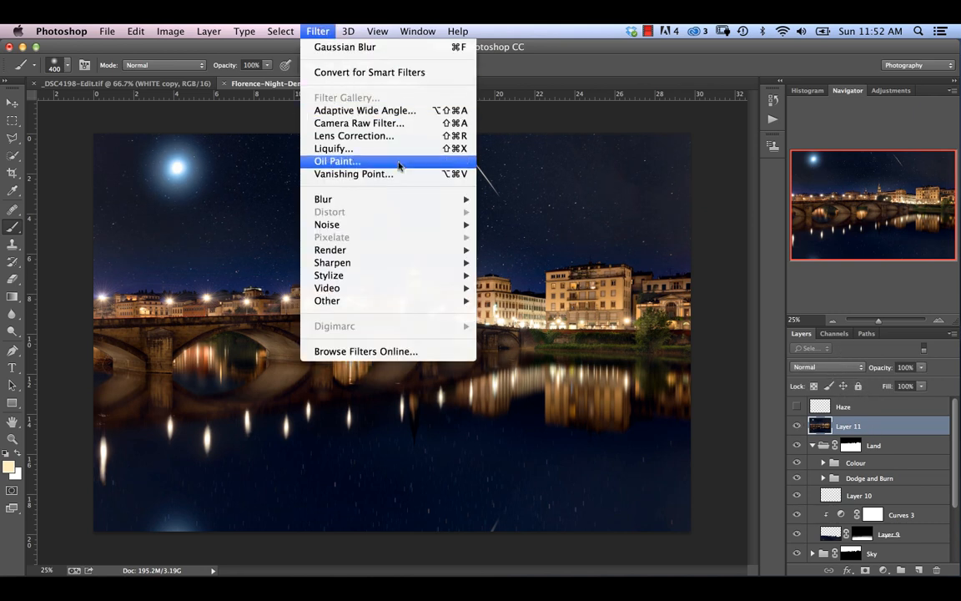
mouse_move(452, 201)
click(524, 300)
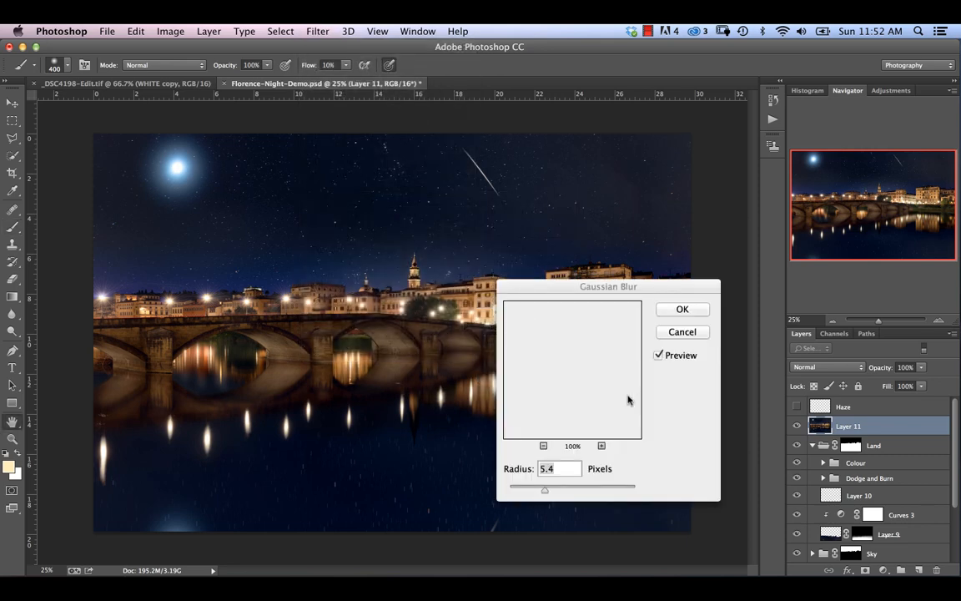
text(2)
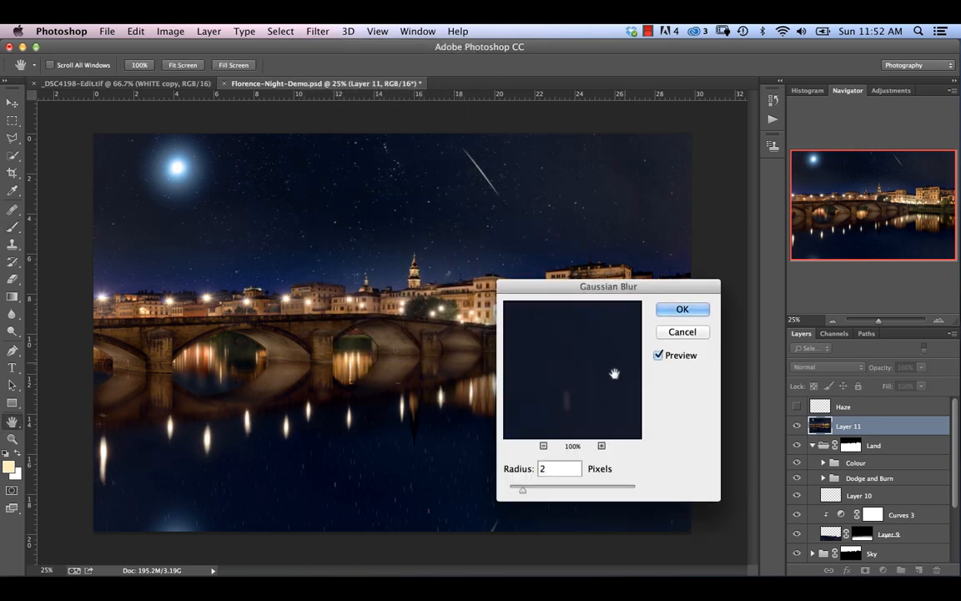
click(683, 309)
key(b)
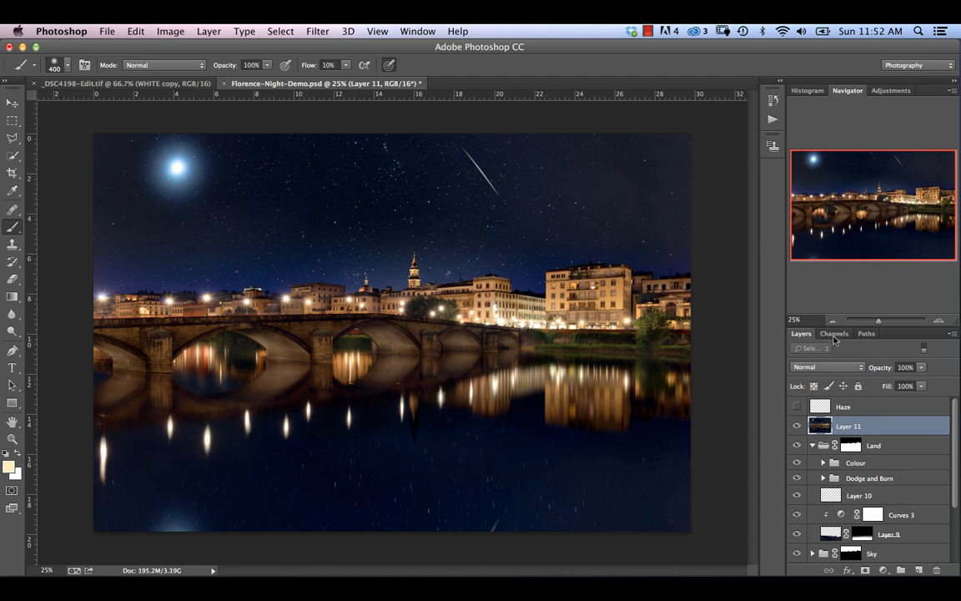
Set the blurred layer to Soft Light, move it into the top of the Land group, and show Haze again
click(838, 370)
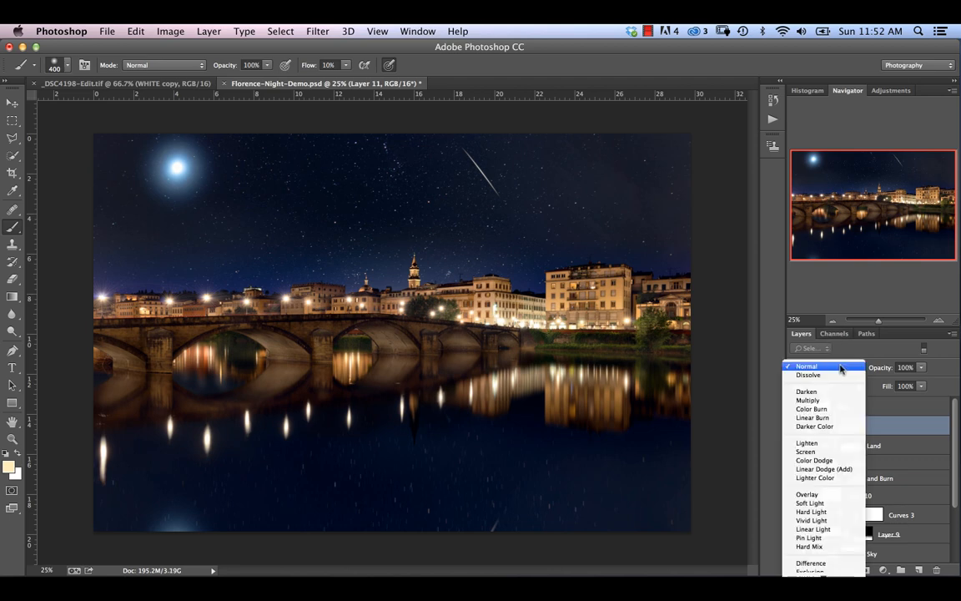
click(820, 504)
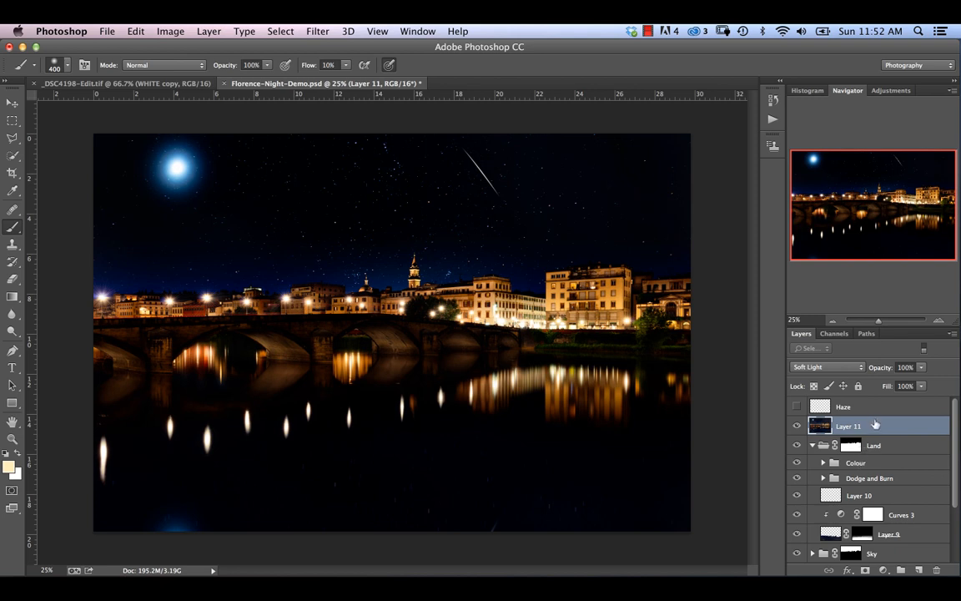
drag(875, 425, 870, 462)
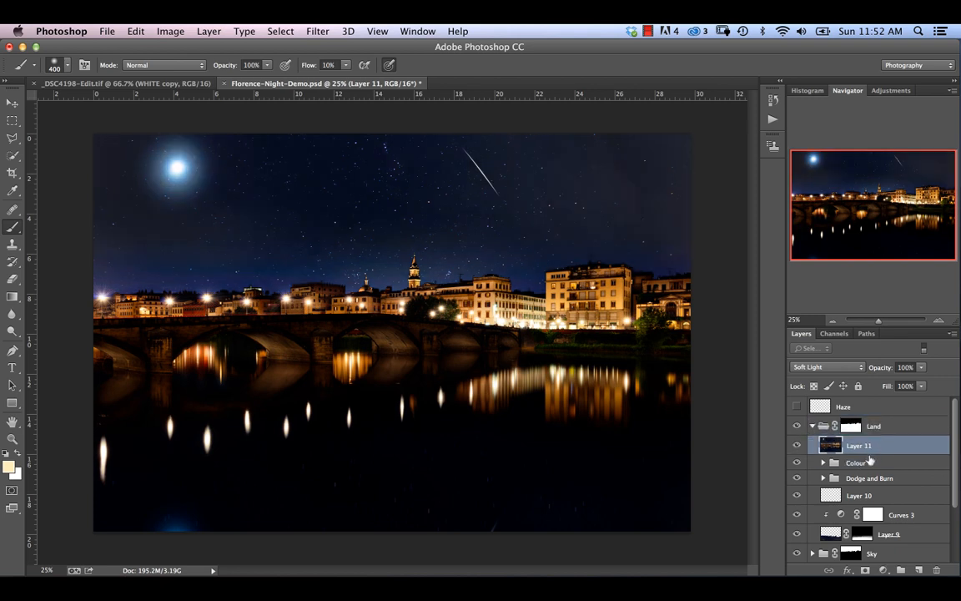
click(796, 406)
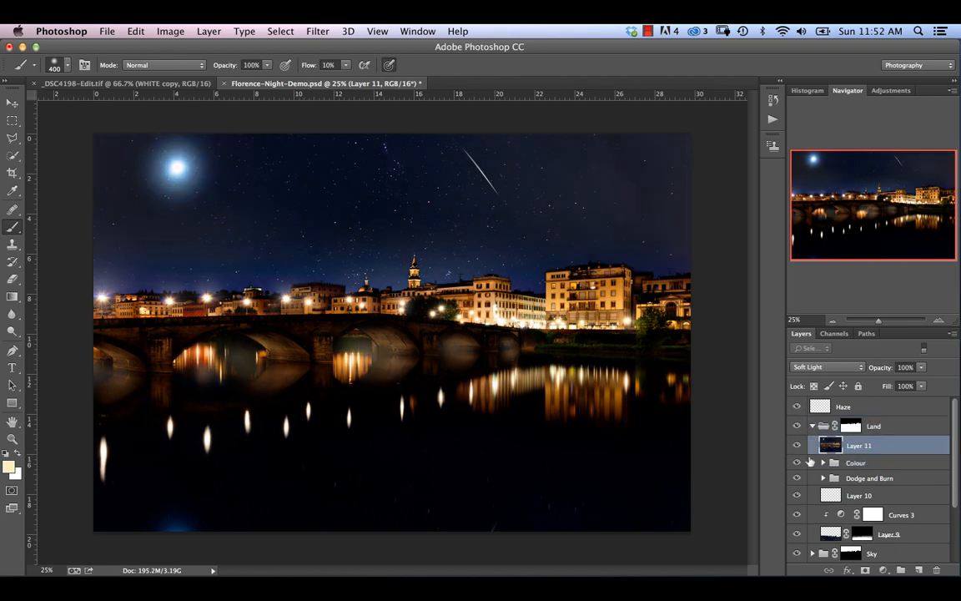
Split the Soft Light layer's Blend If underlying sliders to 0/118 for shadows and 124/242 for highlights
double_click(939, 452)
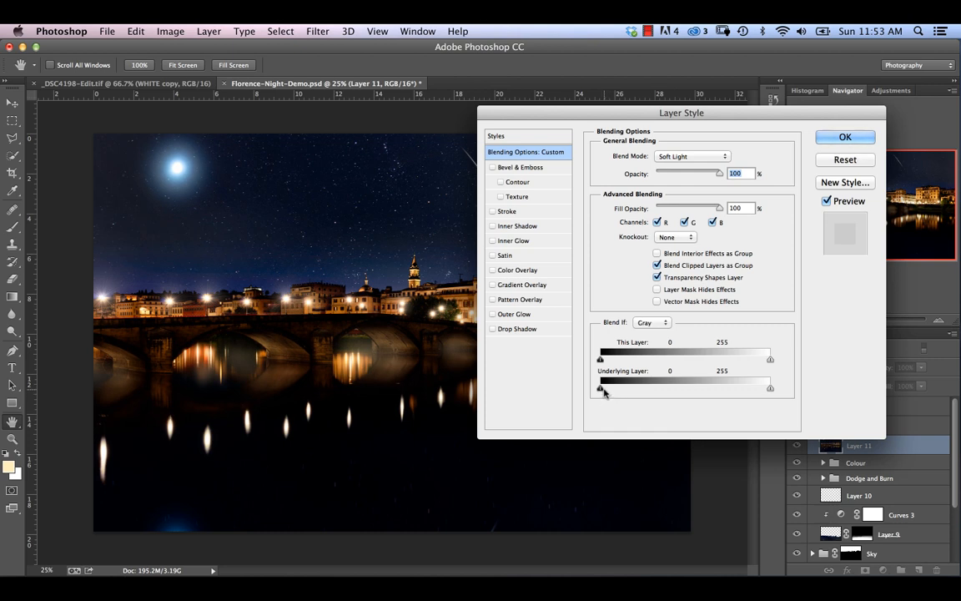
drag(600, 389, 680, 388)
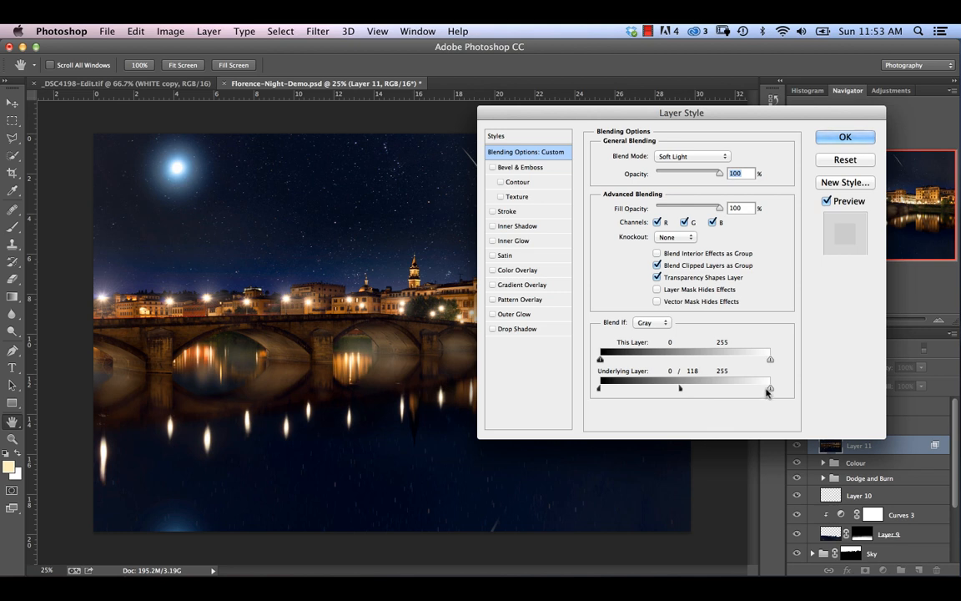
drag(768, 389, 683, 388)
click(845, 137)
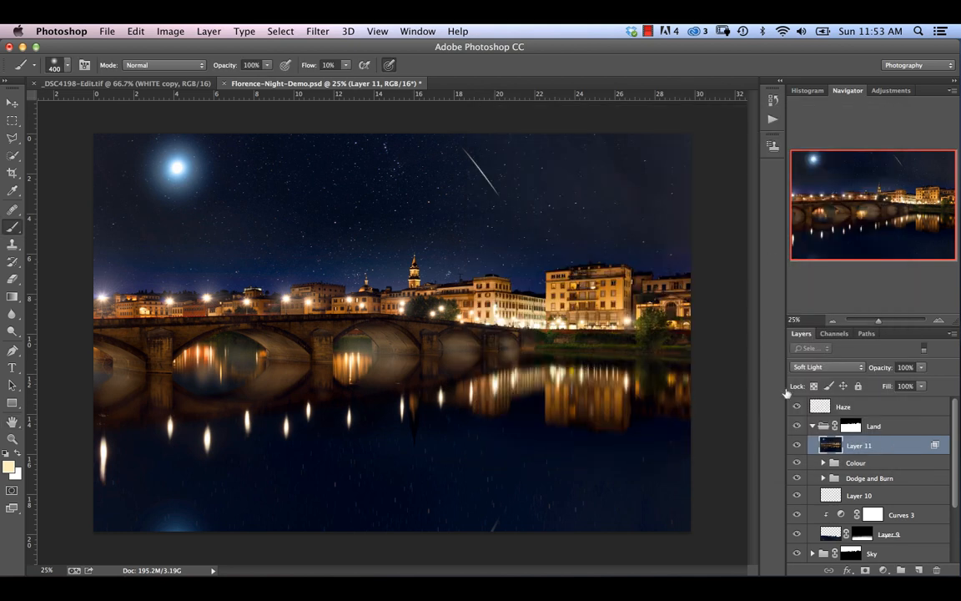
Lower the Soft Light layer's opacity to 75% and compare the photo with and without it
drag(887, 370, 870, 373)
drag(877, 370, 874, 370)
click(796, 446)
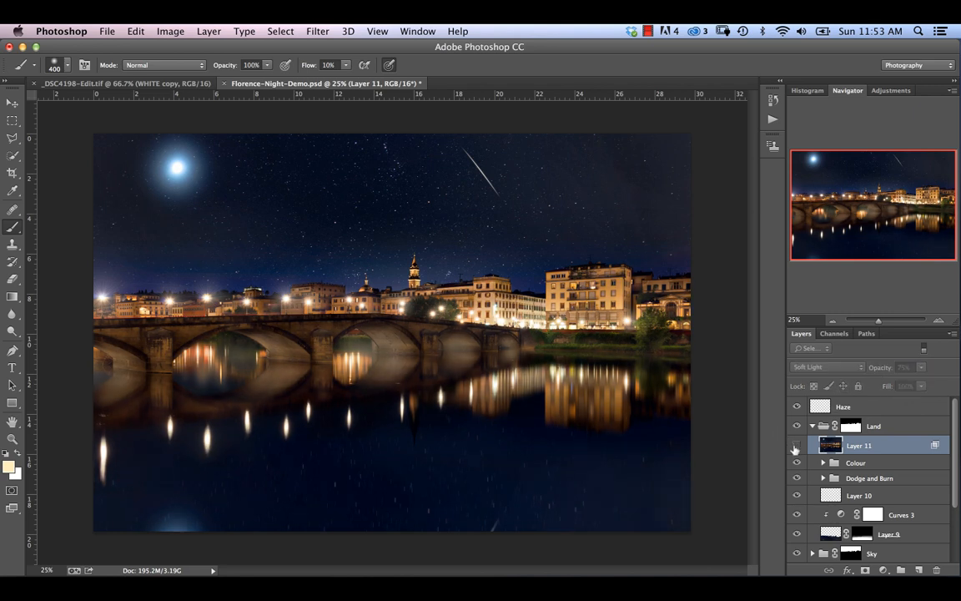
click(796, 447)
click(795, 447)
click(794, 448)
click(791, 449)
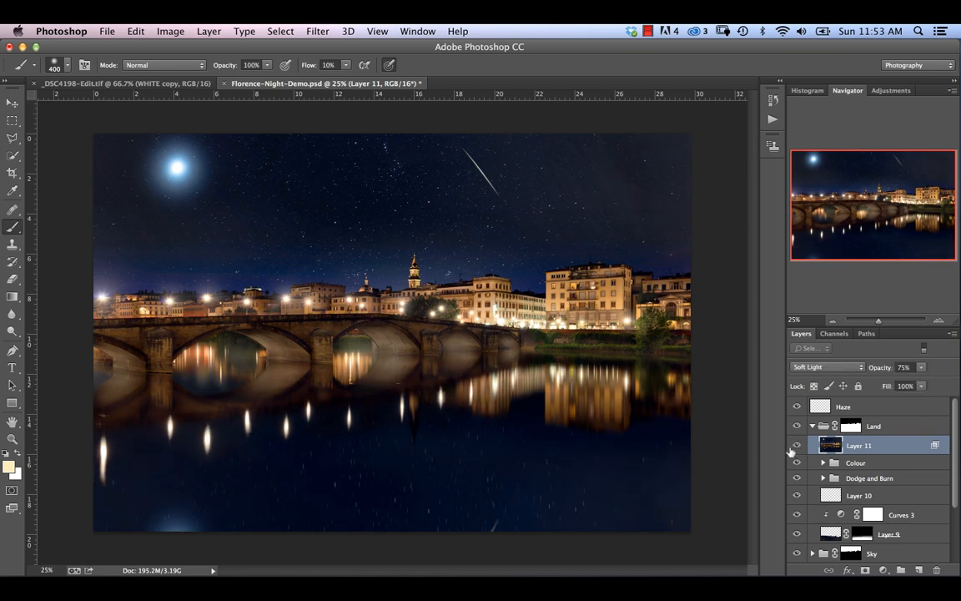
click(792, 448)
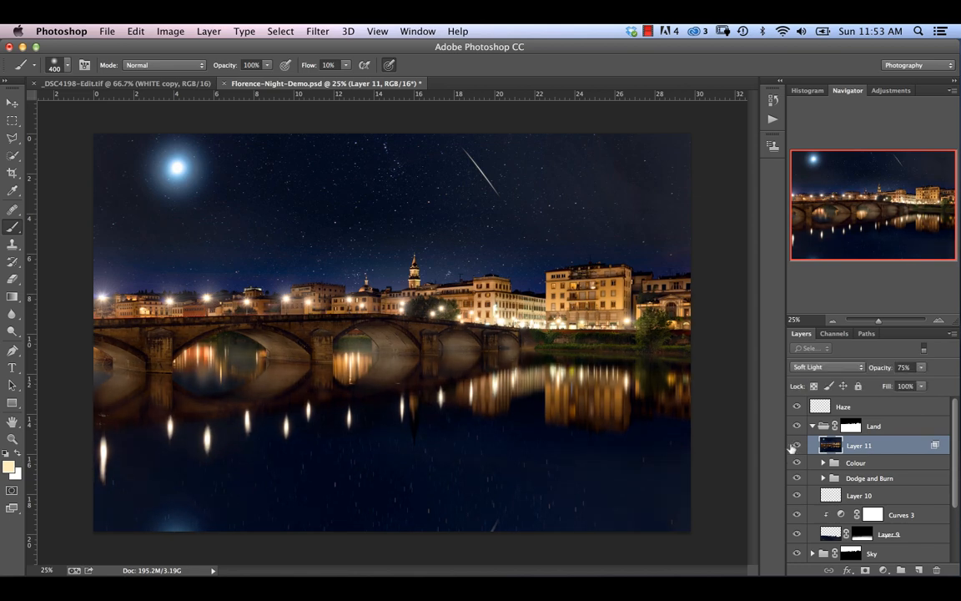
Refine the Soft Light layer's underlying Blend If ranges, setting highlights to 124/209, and reduce its opacity to 70%
double_click(918, 449)
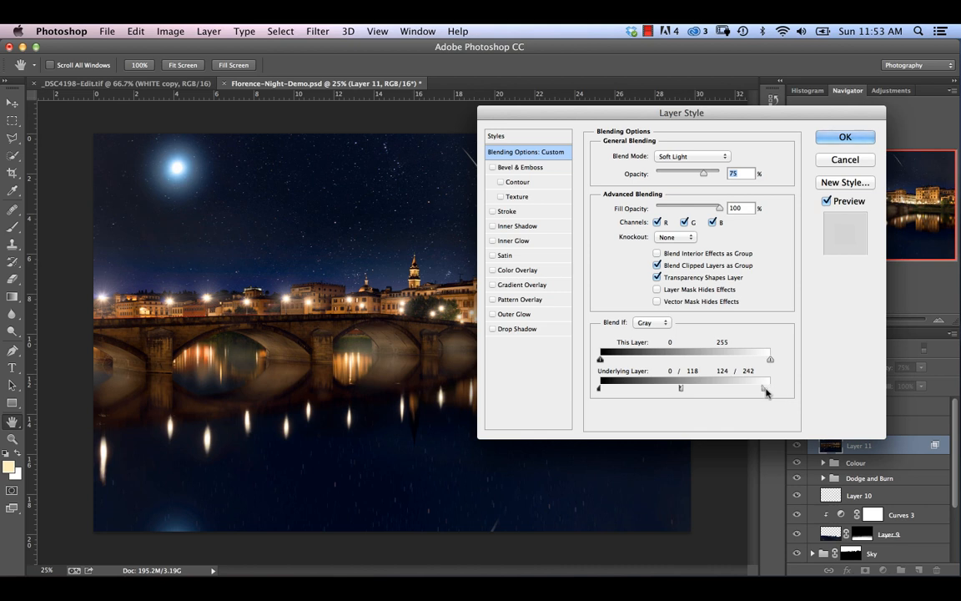
drag(766, 392, 739, 400)
drag(599, 390, 633, 392)
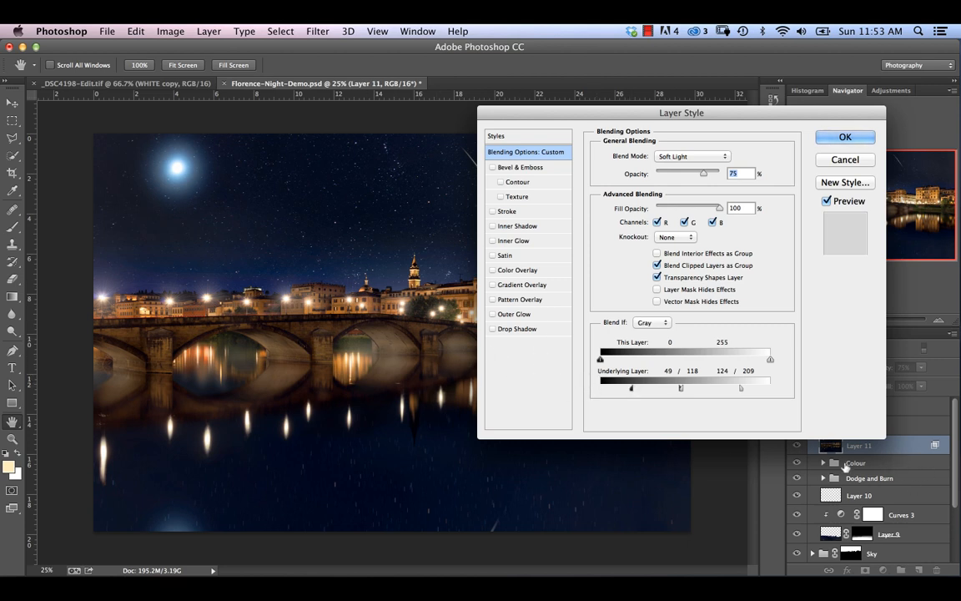
drag(632, 389, 599, 390)
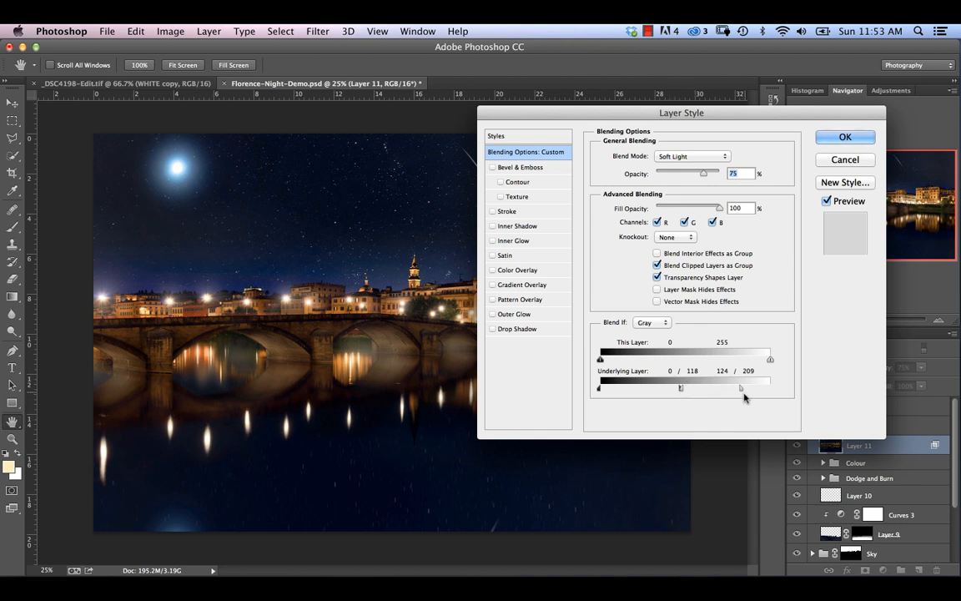
drag(599, 388, 606, 391)
click(845, 137)
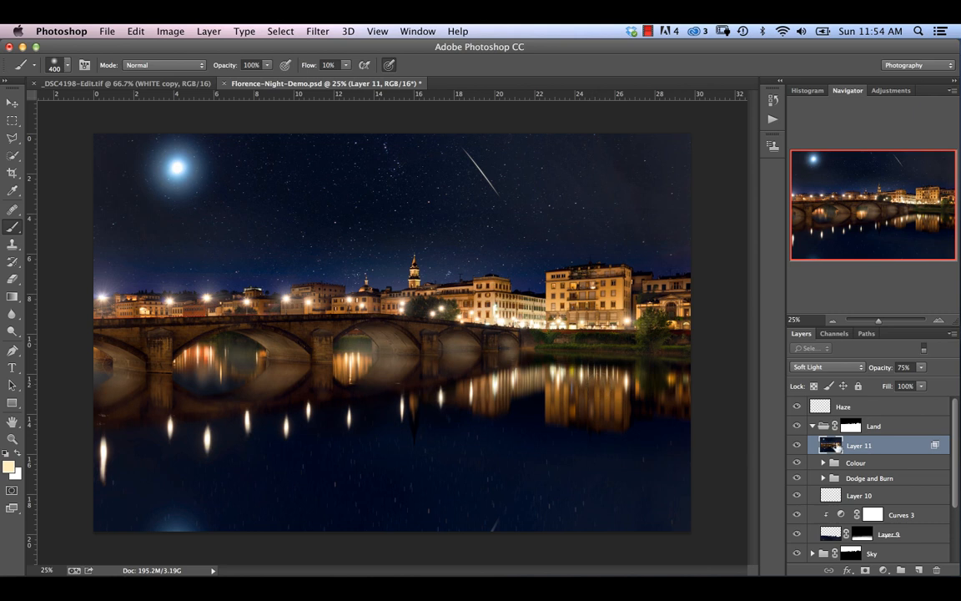
drag(880, 369, 791, 334)
click(813, 428)
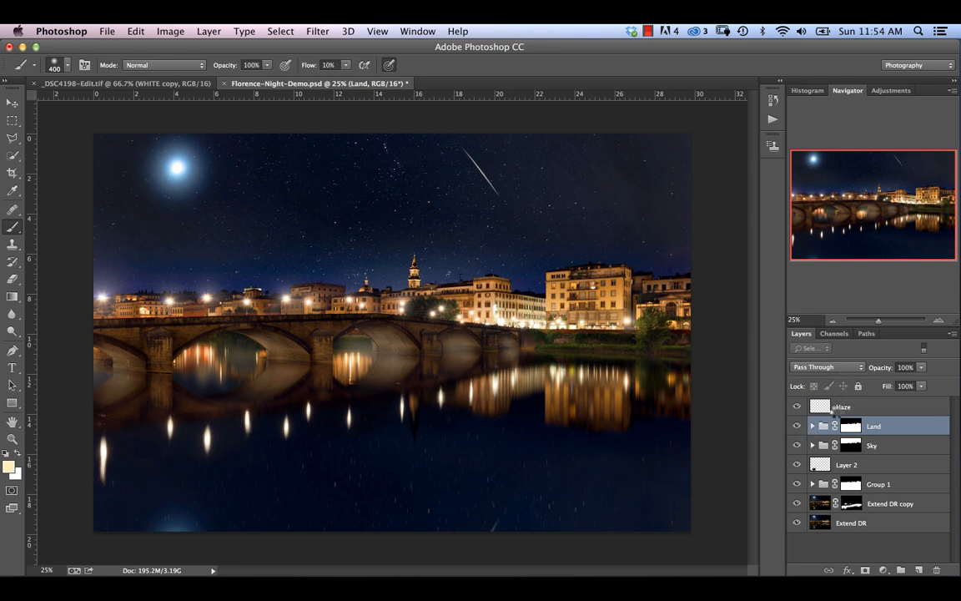
key(super+alt+shift+e)
click(796, 427)
click(797, 427)
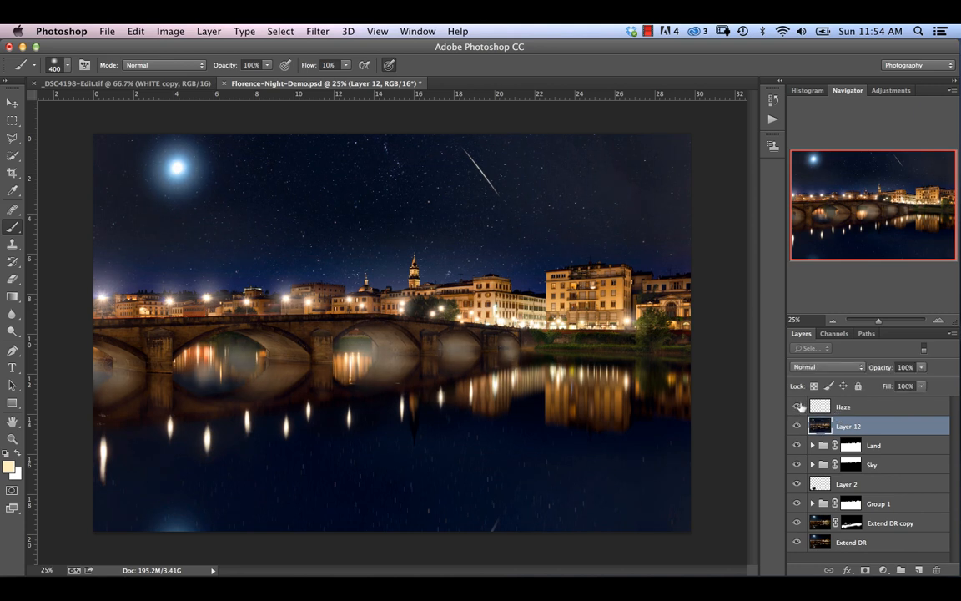
key(Delete)
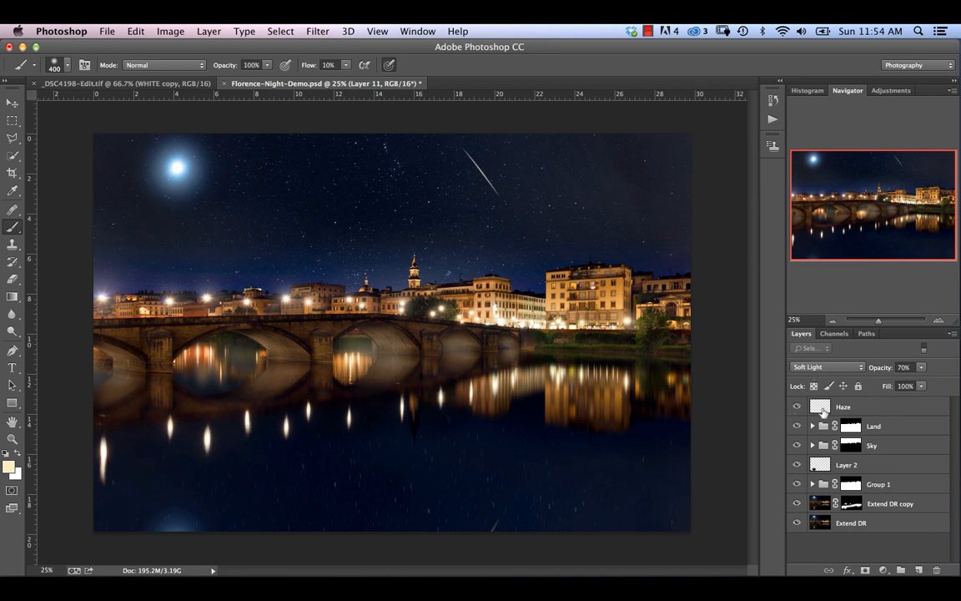
Stamp all visible layers into a new layer above Haze and reduce its contrast to -50
click(891, 410)
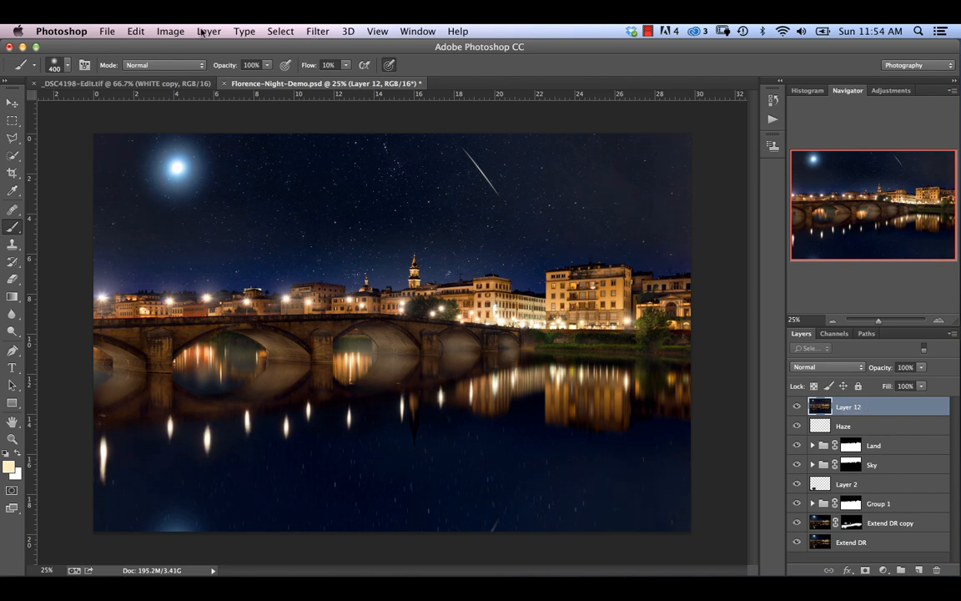
click(170, 31)
mouse_move(197, 73)
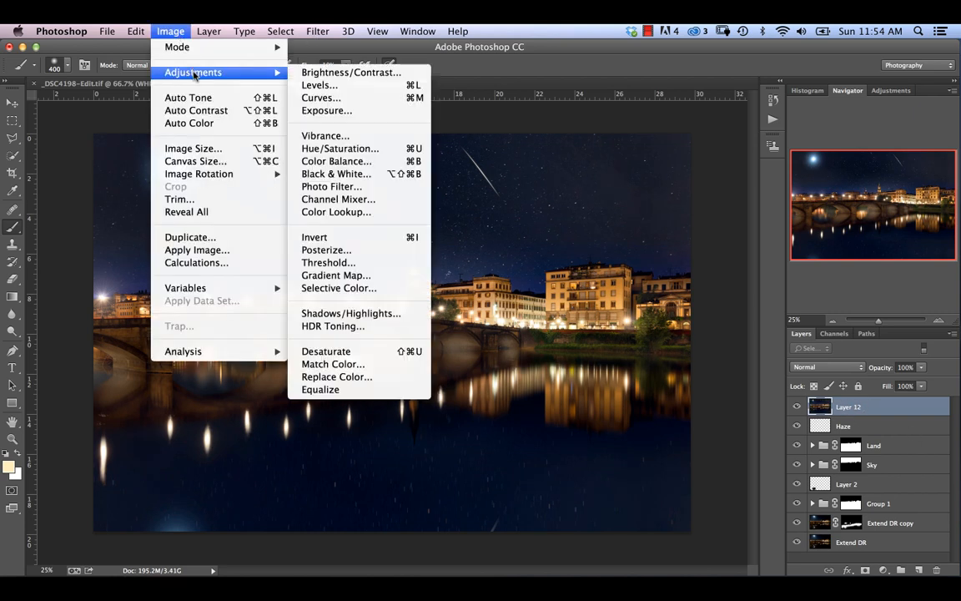
click(333, 79)
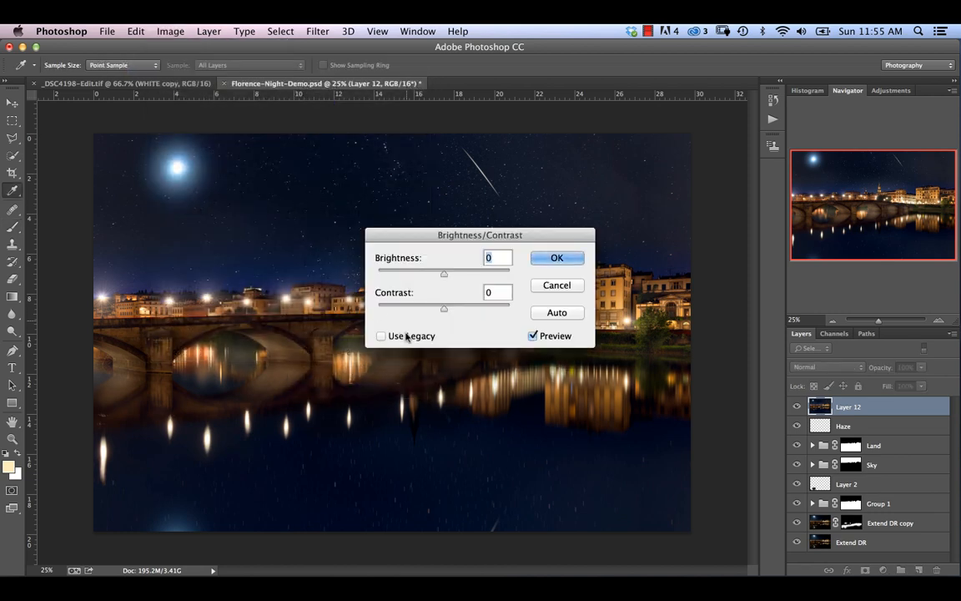
drag(401, 310, 341, 309)
click(557, 257)
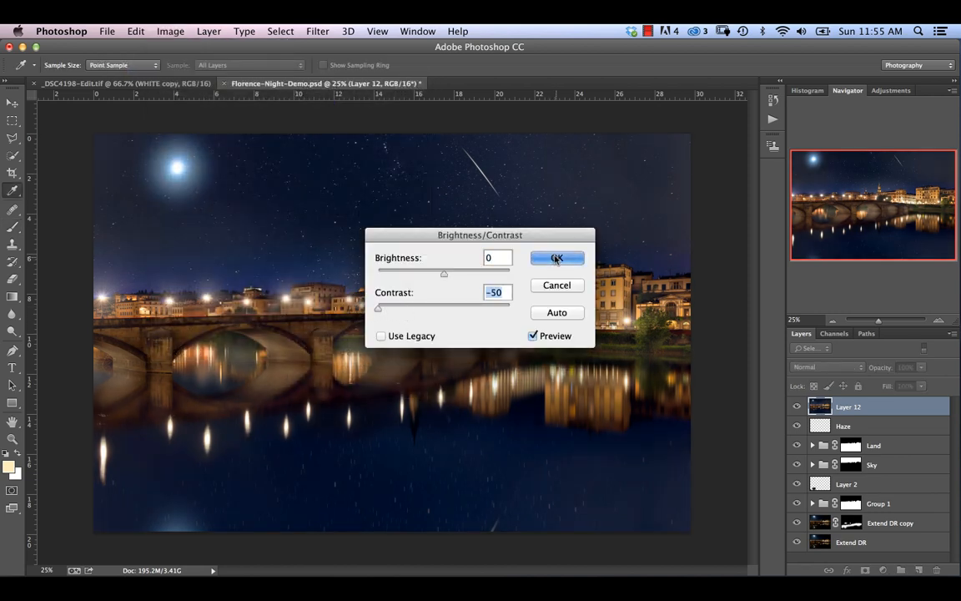
key(b)
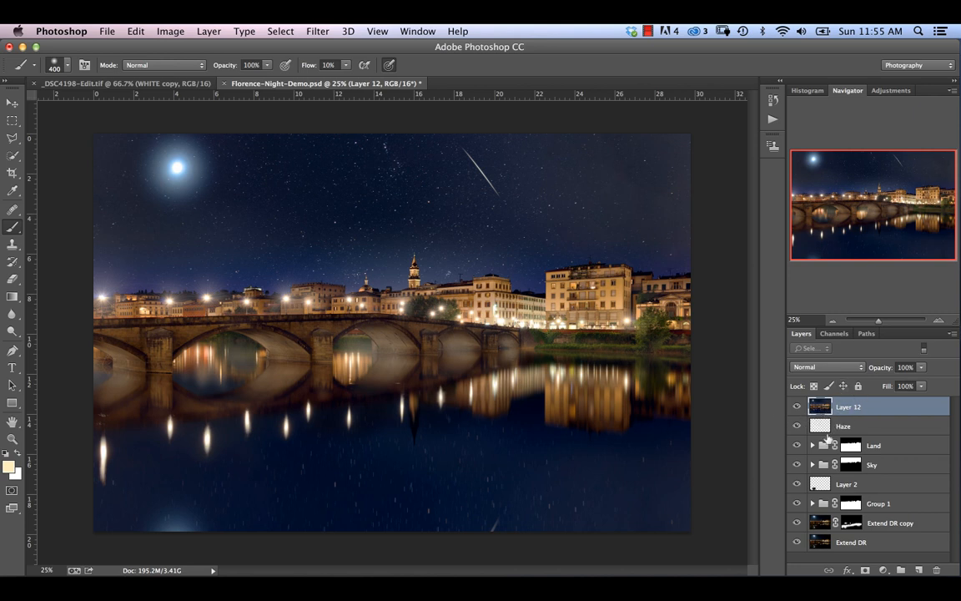
Duplicate the low-contrast stamped layer, hide the copy, and set the original to Vivid Light blending
key(super+j)
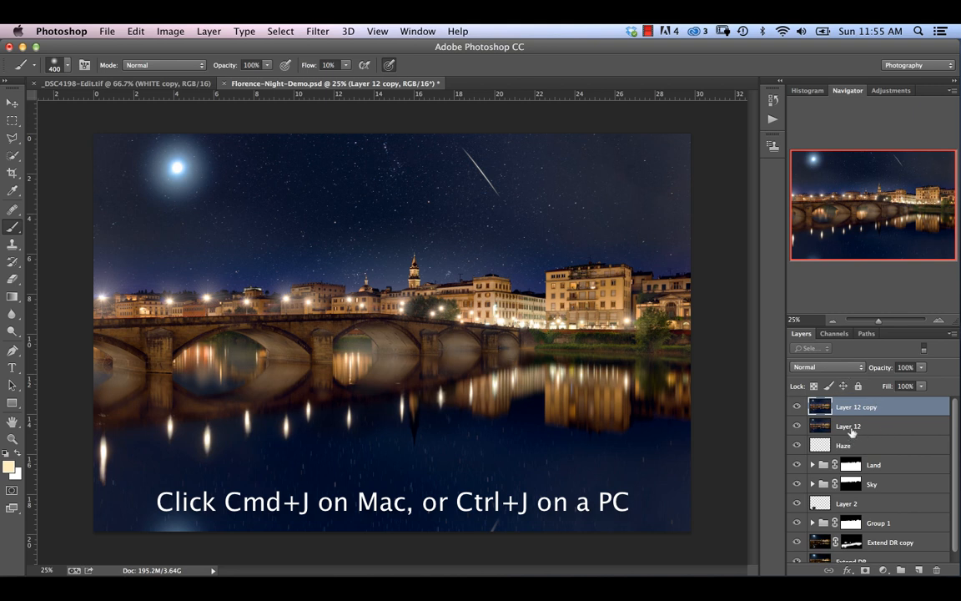
click(850, 427)
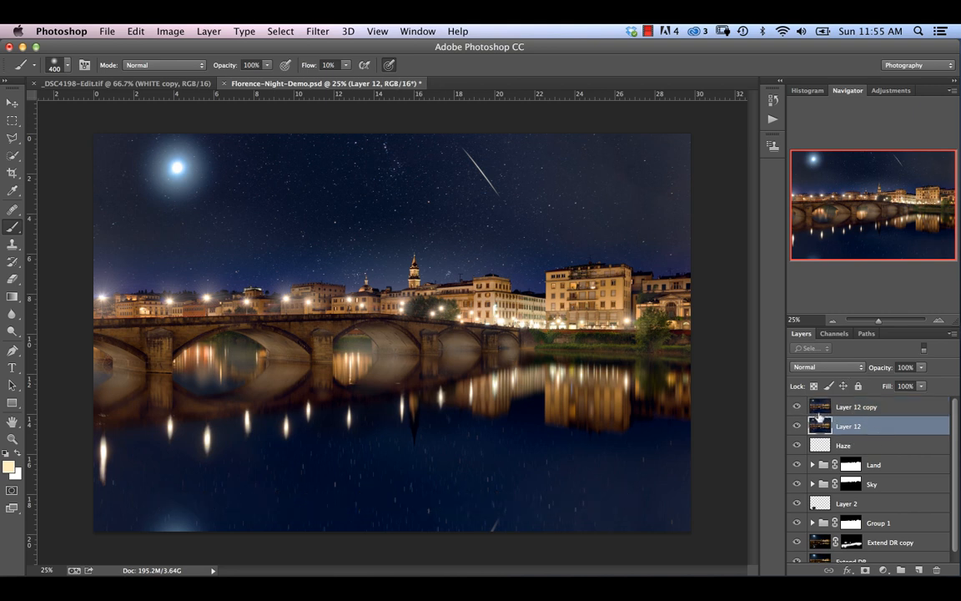
click(826, 367)
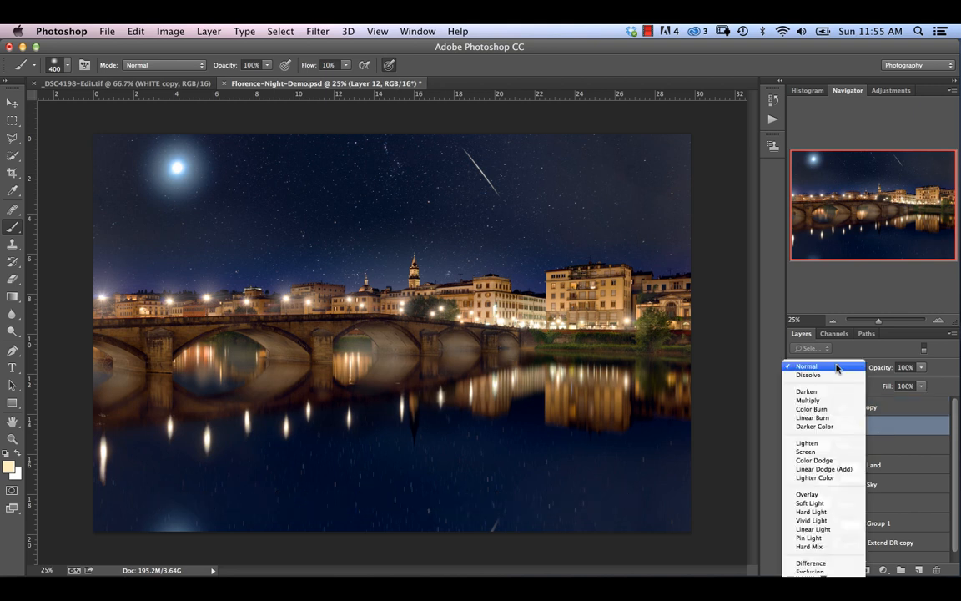
click(813, 519)
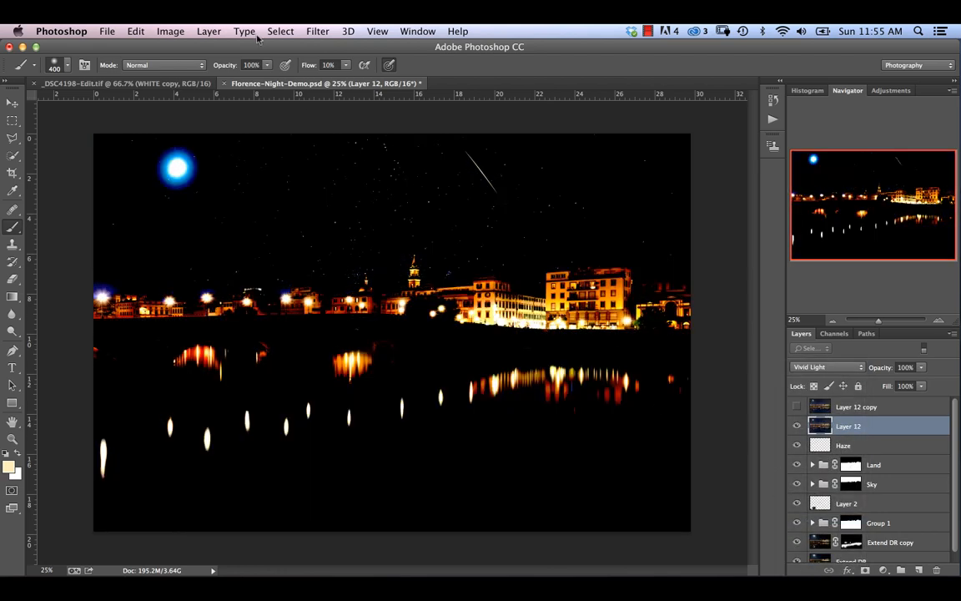
Apply a High Pass filter with a 1.5-pixel radius to the stamped Vivid Light layer
click(317, 31)
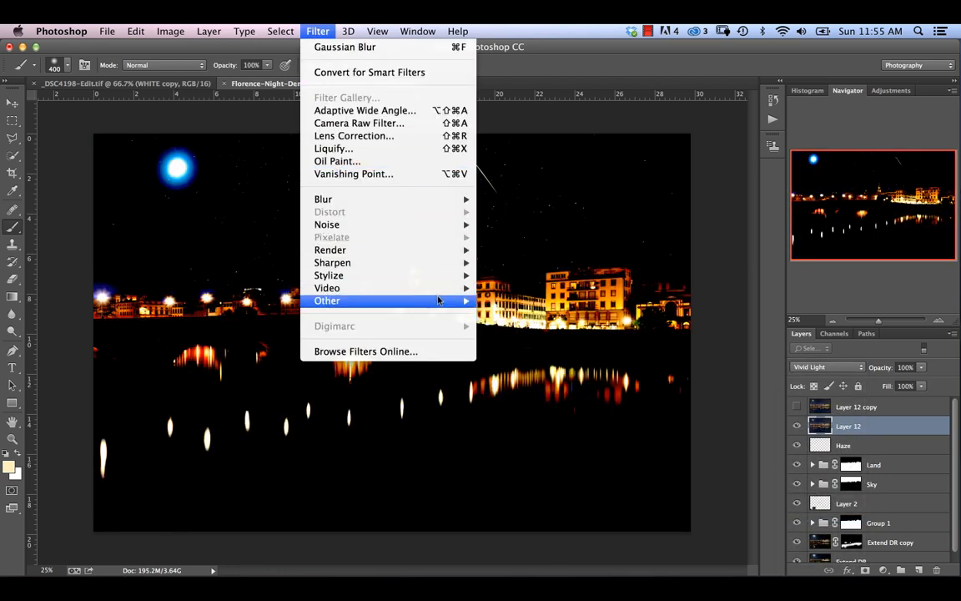
mouse_move(440, 301)
click(509, 313)
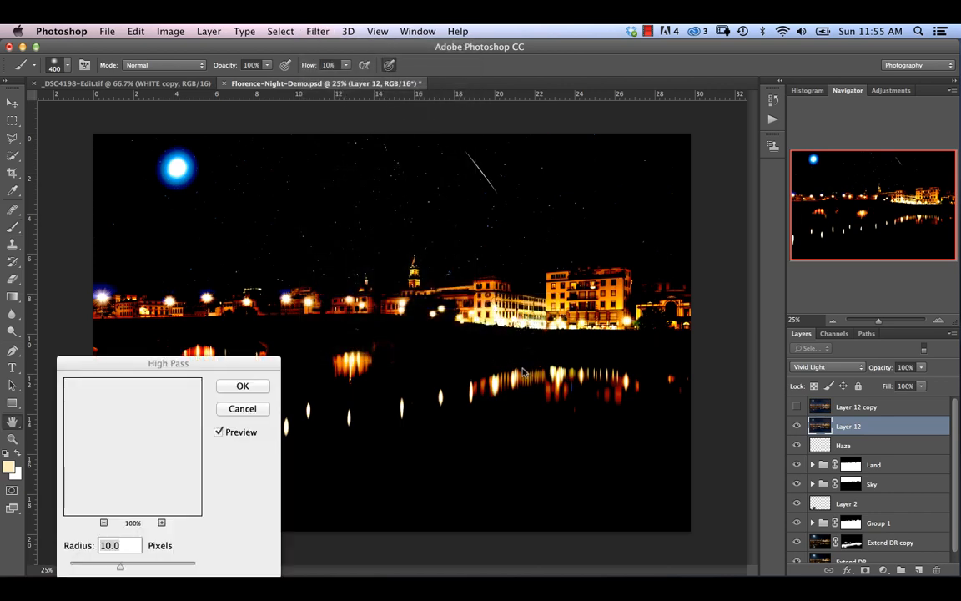
text(1.5)
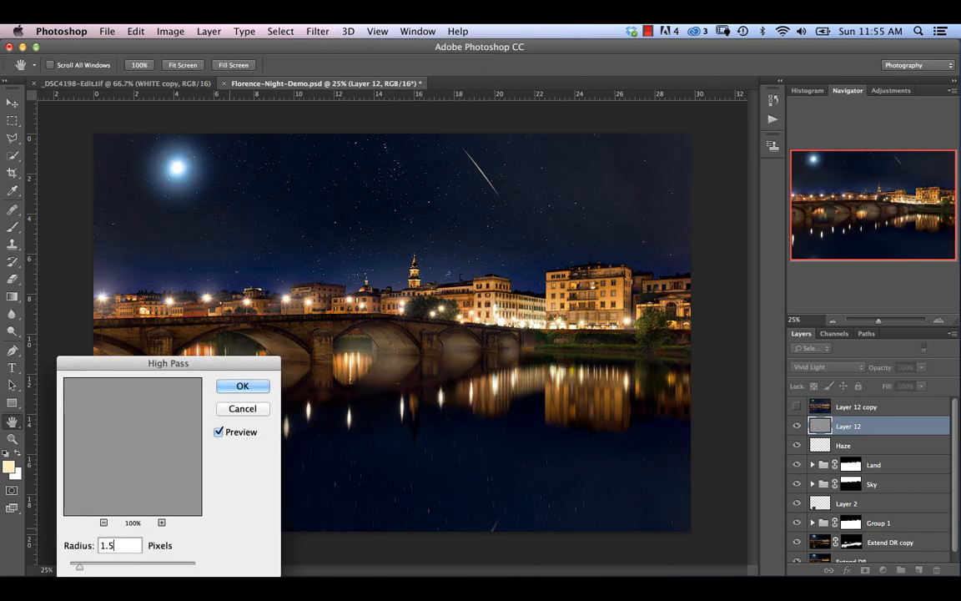
click(242, 386)
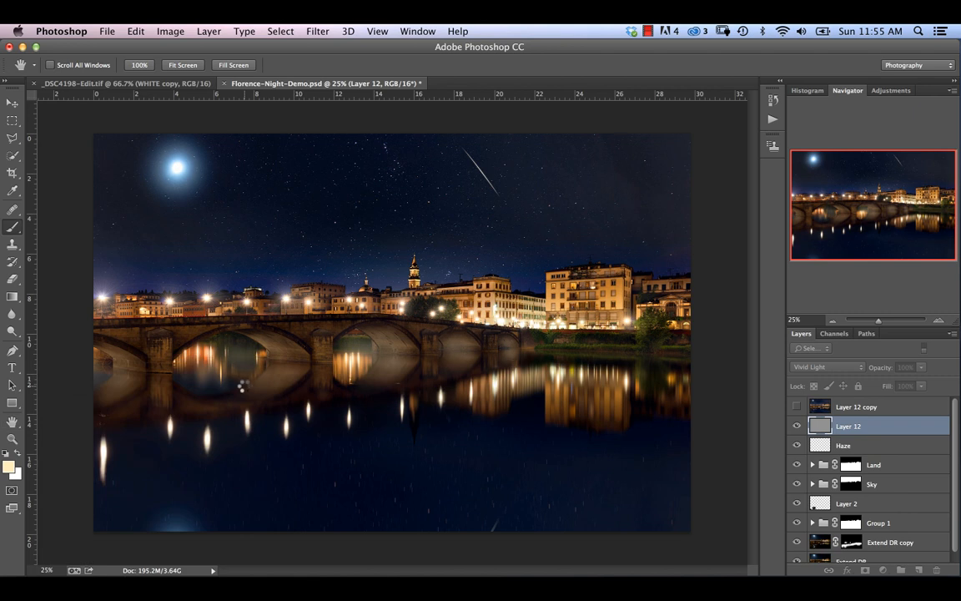
Show the duplicated stamped layer, set it to Soft Light, and apply a High Pass filter with a 10-pixel radius
click(875, 410)
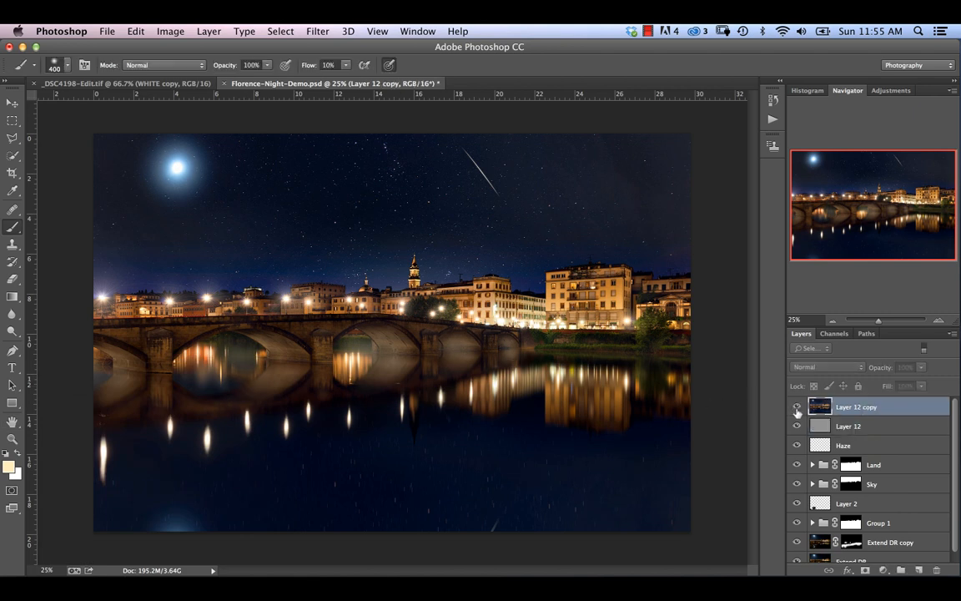
click(826, 367)
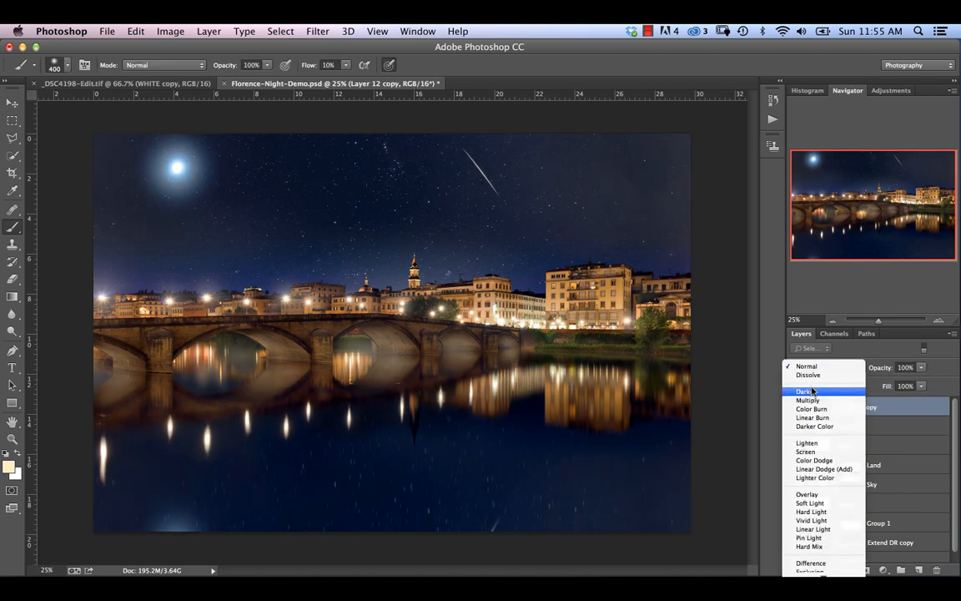
click(827, 503)
click(318, 31)
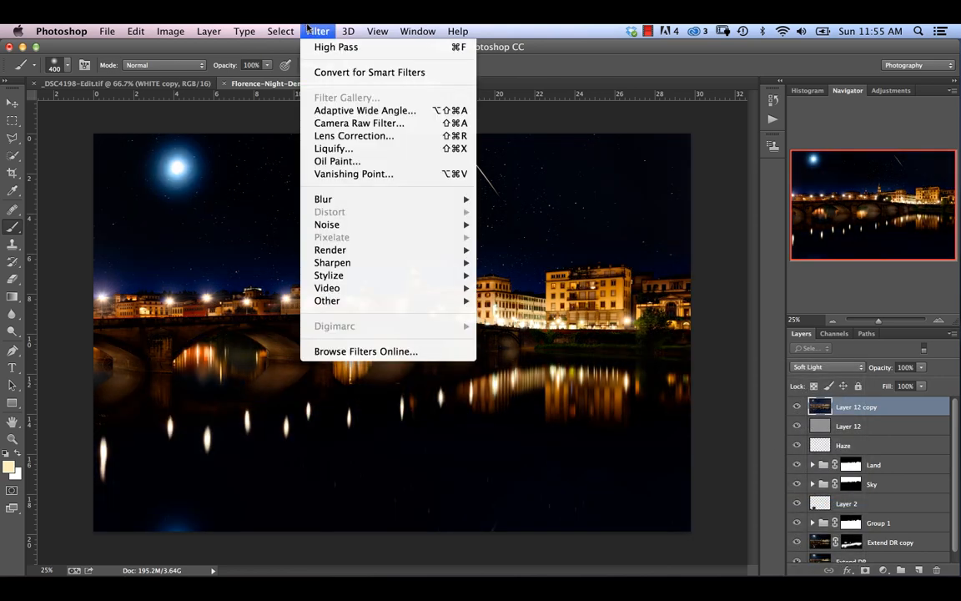
mouse_move(417, 301)
click(498, 313)
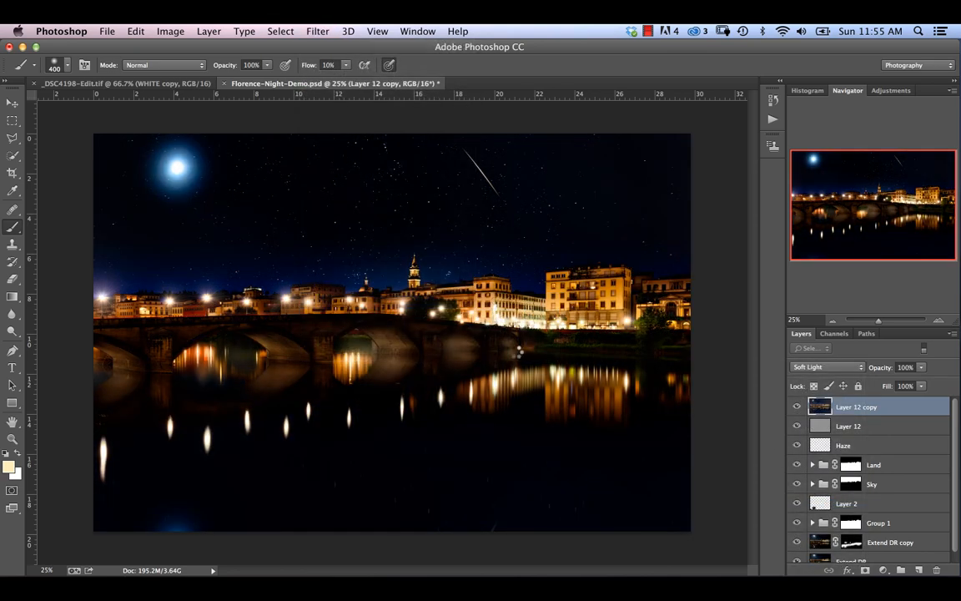
text(10)
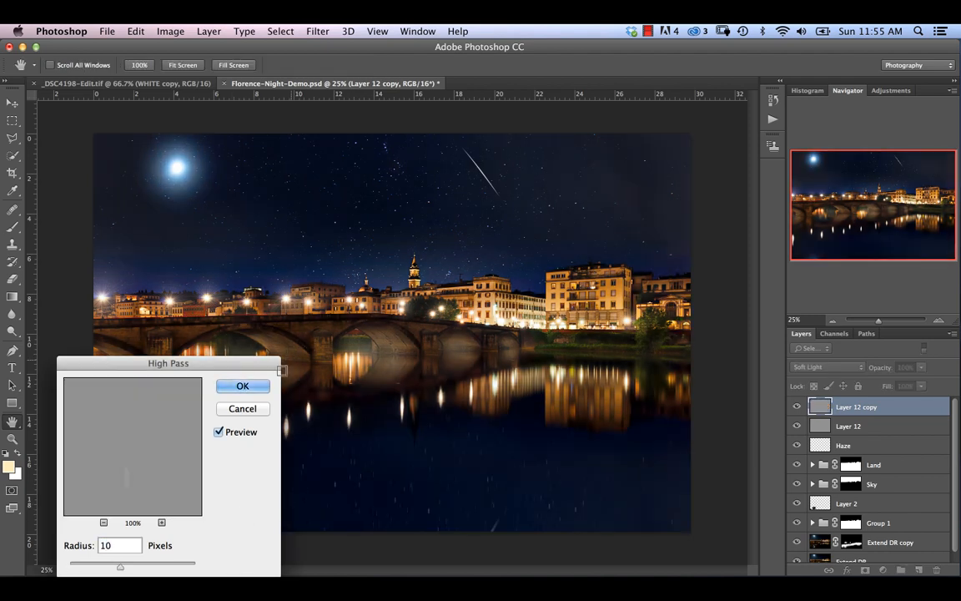
click(242, 386)
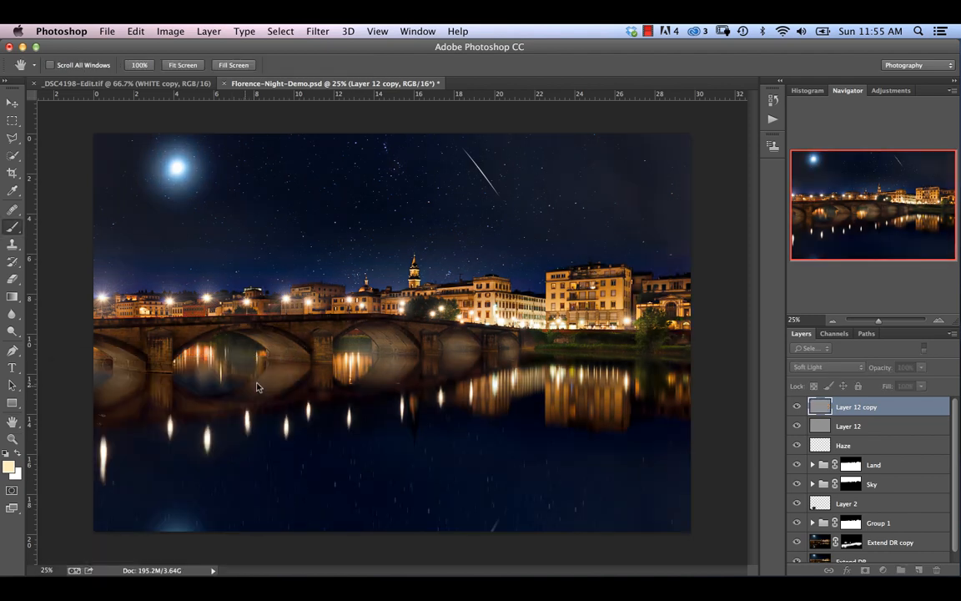
key(b)
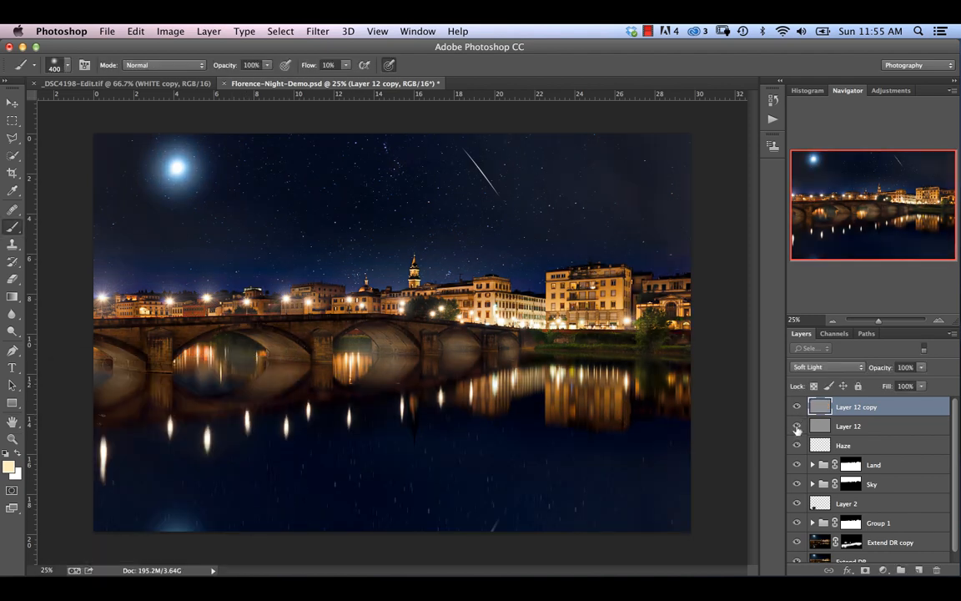
Compare the bridge and buildings up close with the two high-pass layers hidden and shown
click(797, 423)
key(super+equal)
key(super+equal)
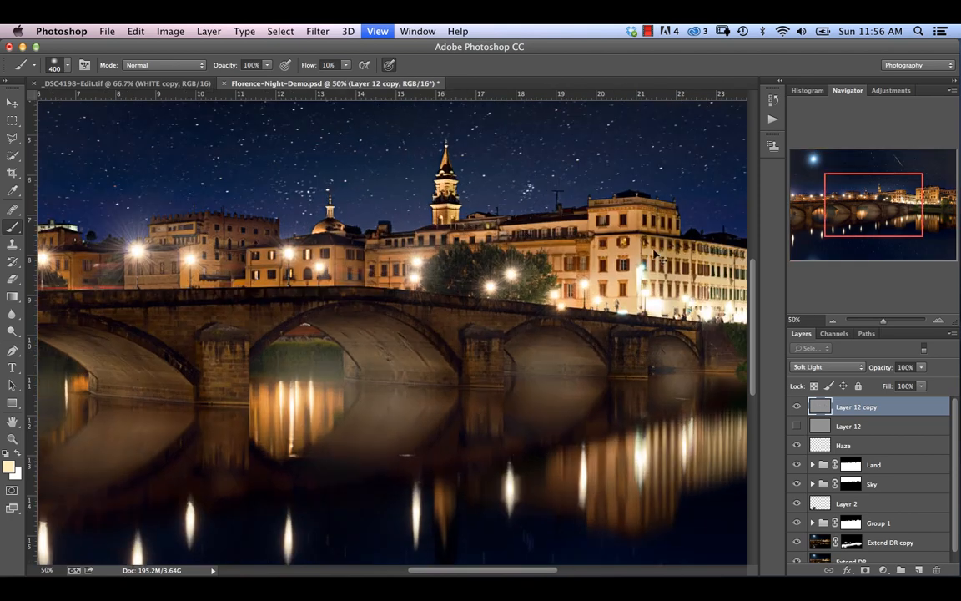
key(super+equal)
click(797, 407)
click(797, 406)
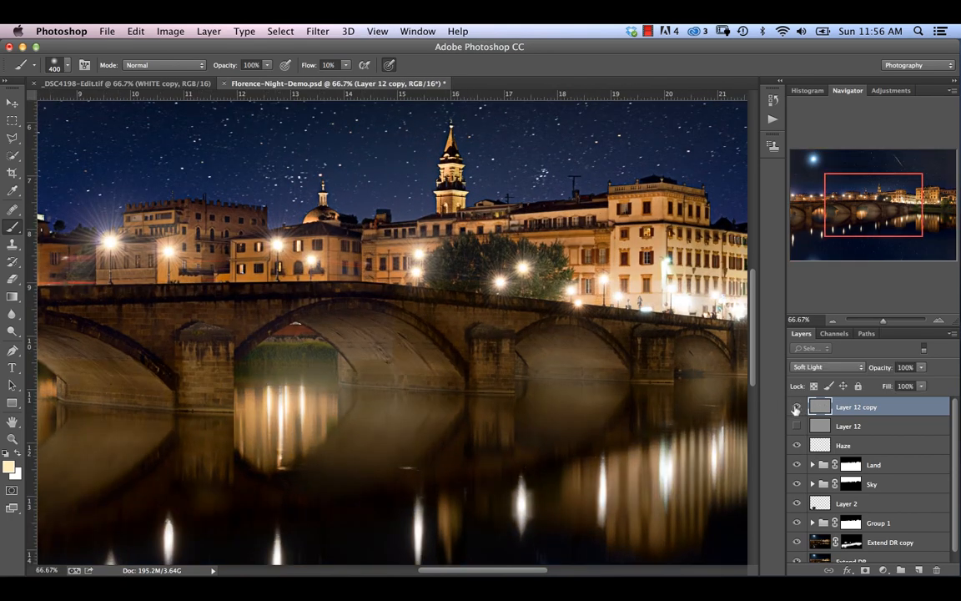
click(797, 406)
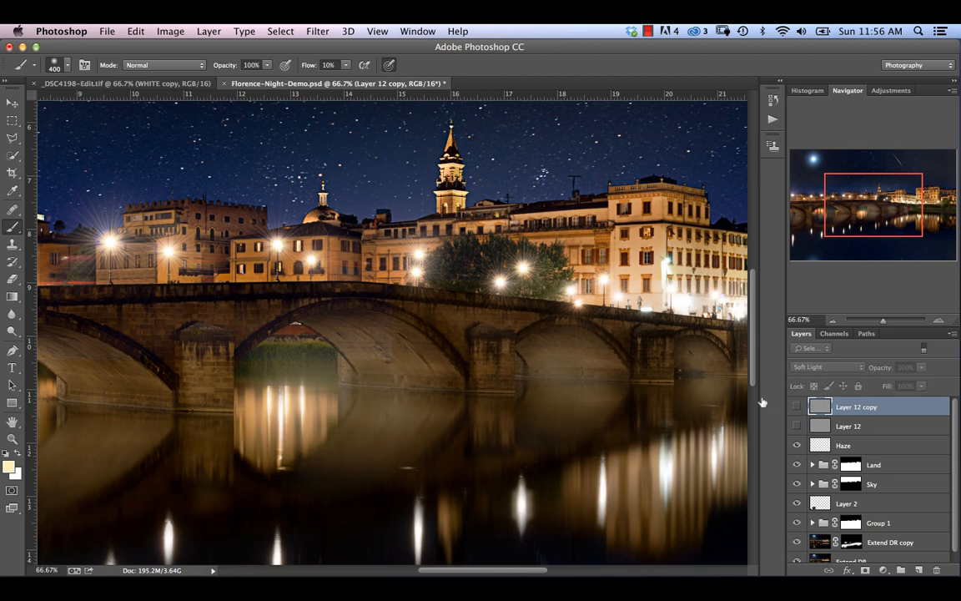
drag(628, 285, 418, 323)
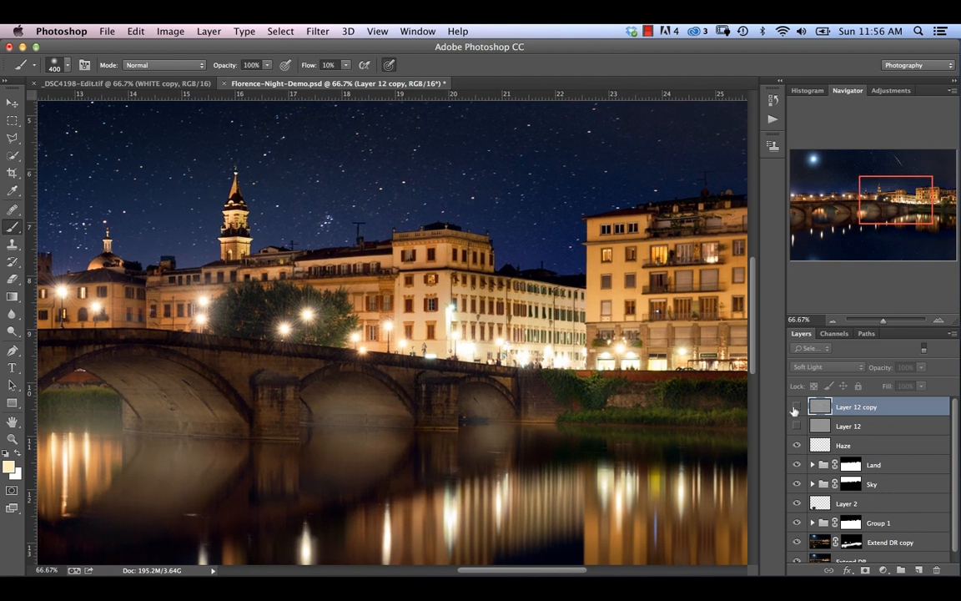
click(795, 407)
click(796, 425)
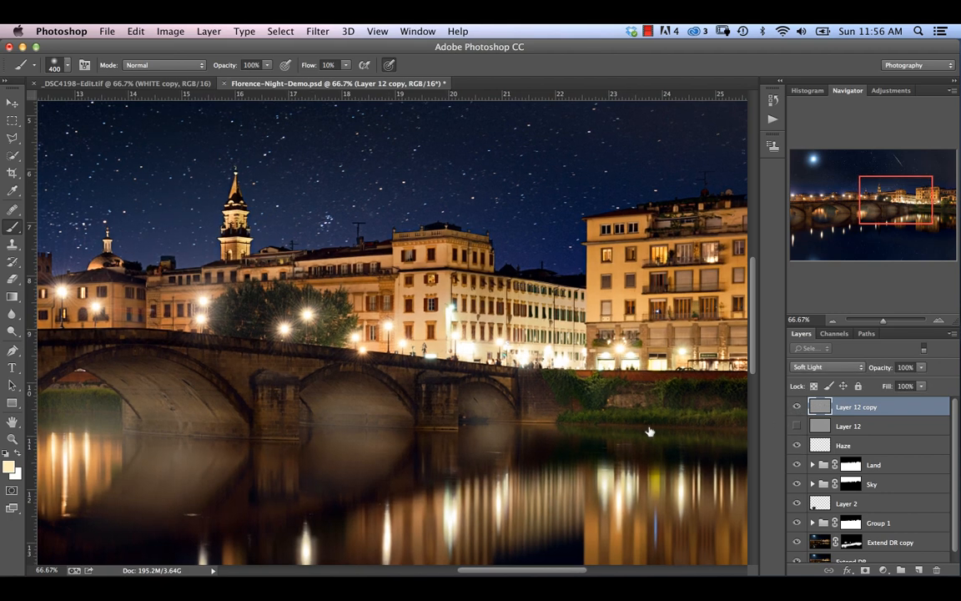
Show the Vivid Light high-pass layer and lower its opacity, and reduce the Soft Light high-pass layer's opacity to 80%
click(860, 429)
click(796, 426)
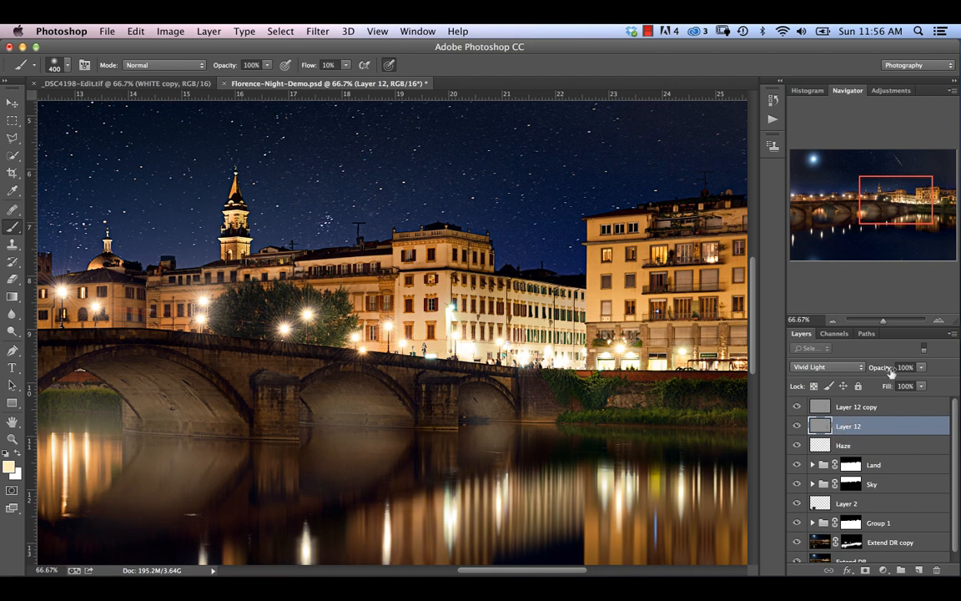
drag(879, 368, 851, 372)
click(884, 408)
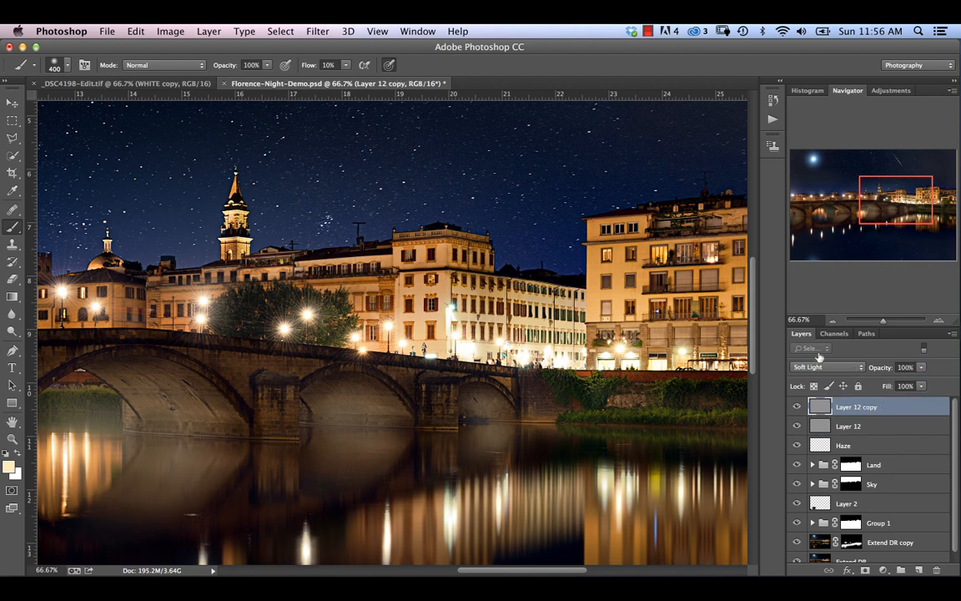
drag(868, 370, 862, 370)
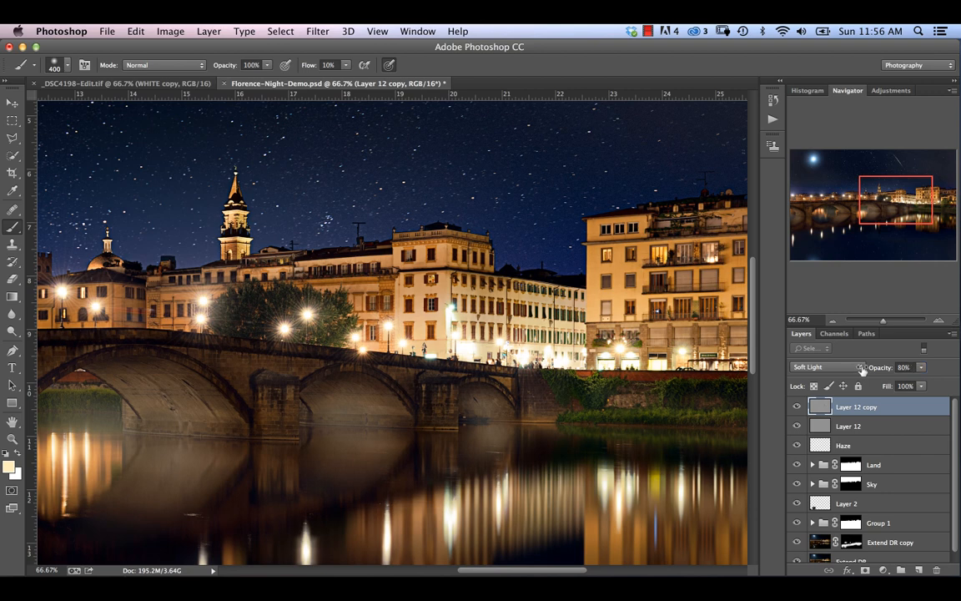
Group the two high-pass layers and name the group Sharpen
shift+click(887, 428)
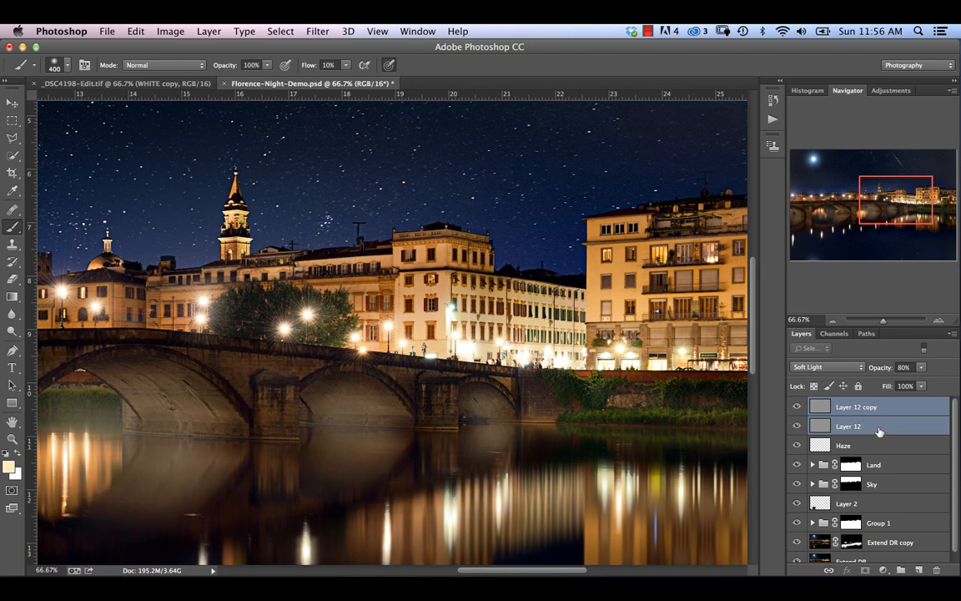
key(super+g)
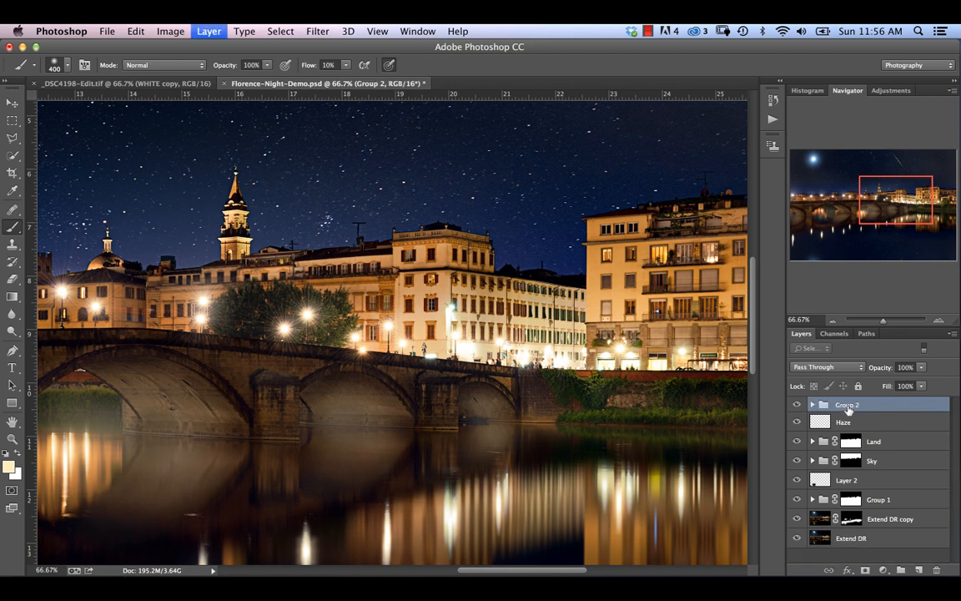
double_click(846, 406)
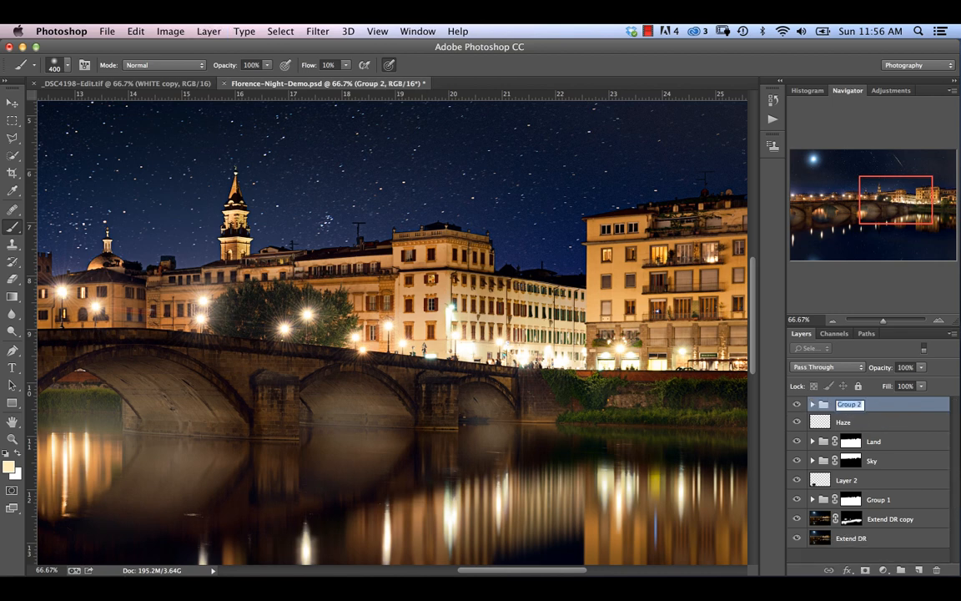
text(Sharpen)
key(Return)
Lower the Sharpen group's opacity to 81% and compare the photo with and without it
drag(879, 368, 867, 373)
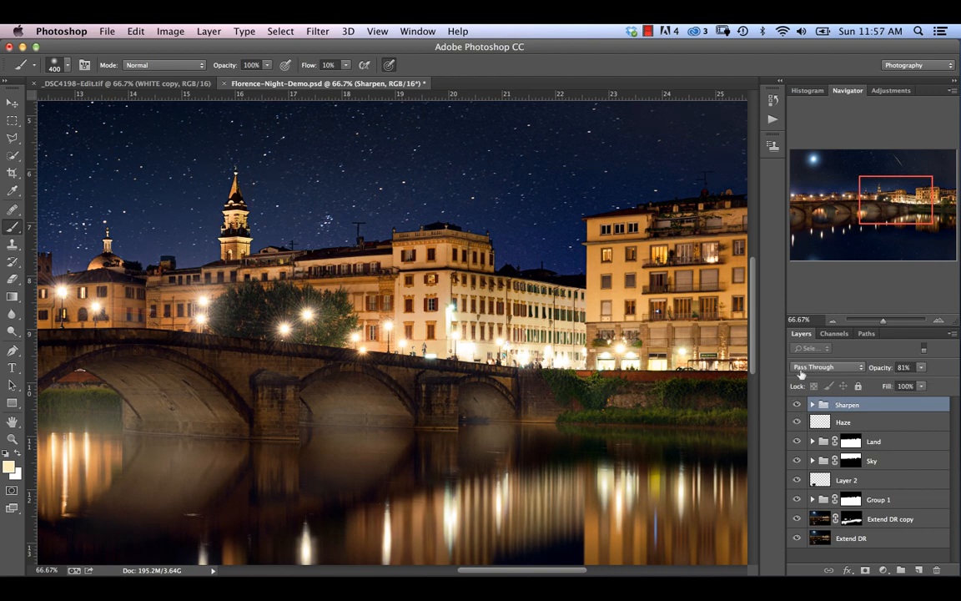
click(796, 405)
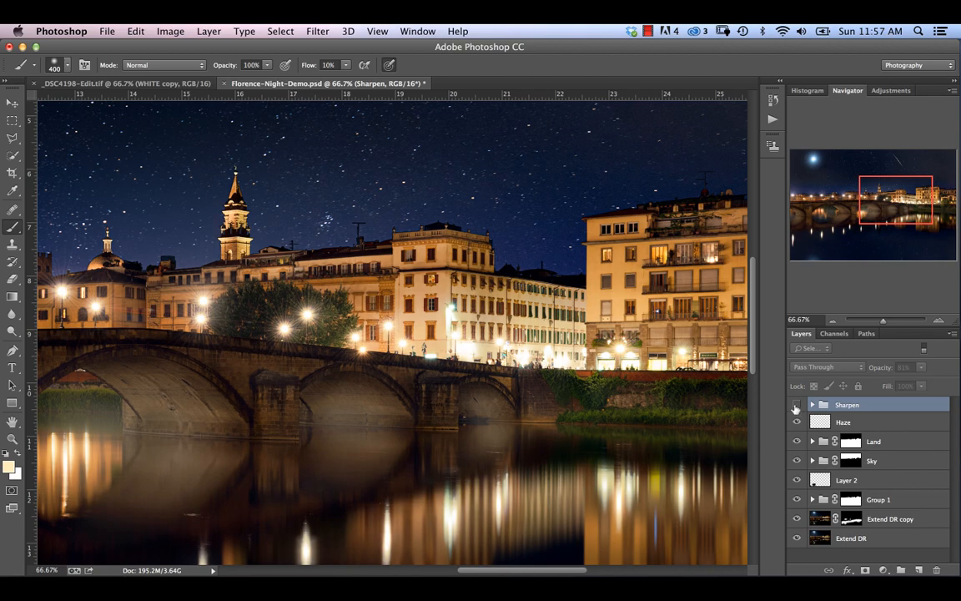
click(796, 406)
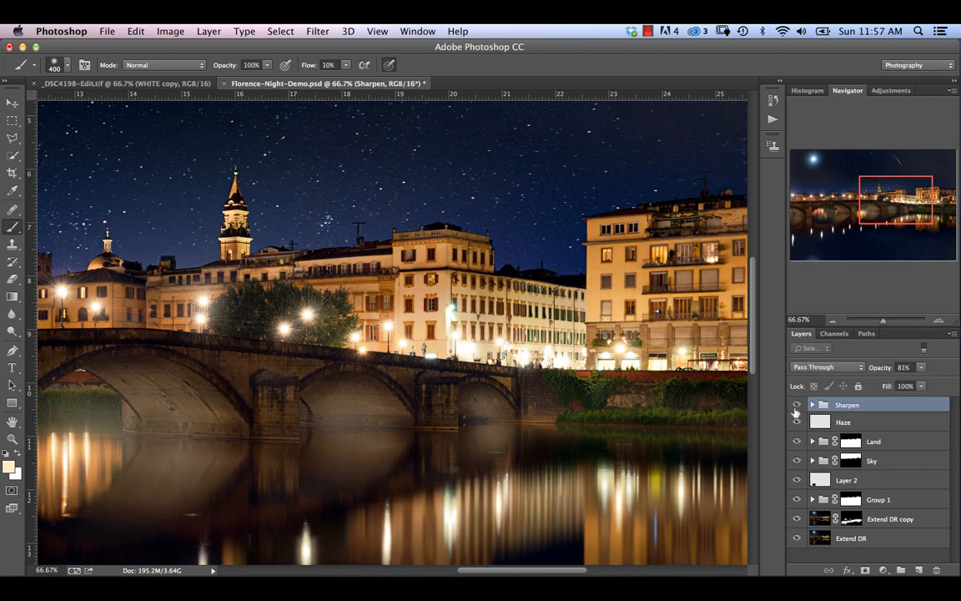
key(super+minus)
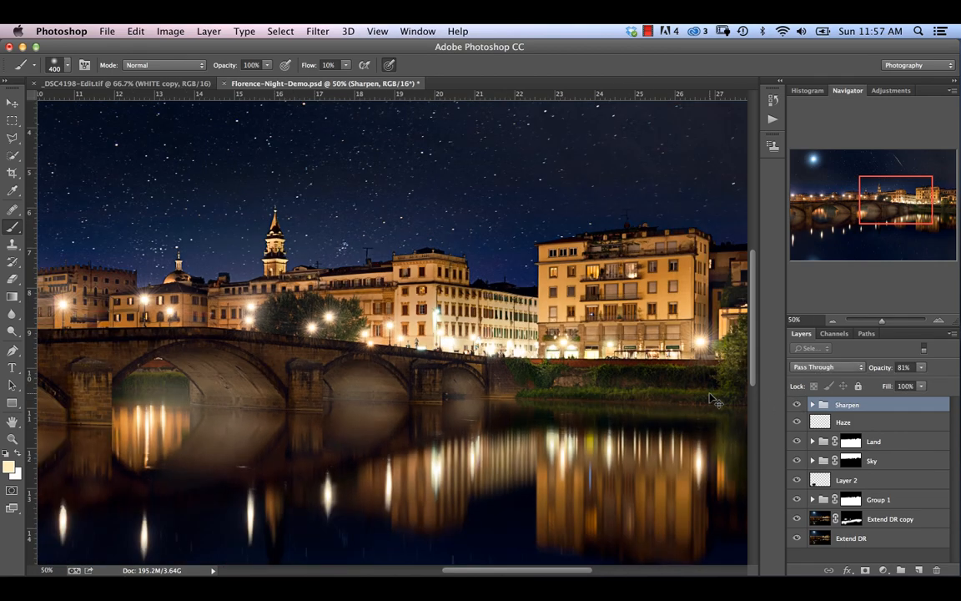
key(super+minus)
key(super+minus)
key(super+minus)
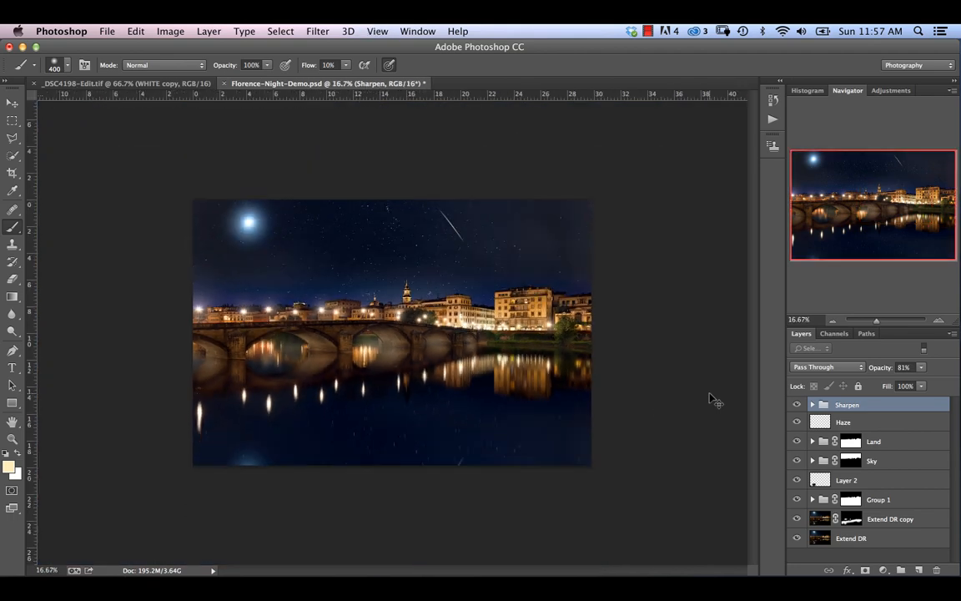
key(super+plus)
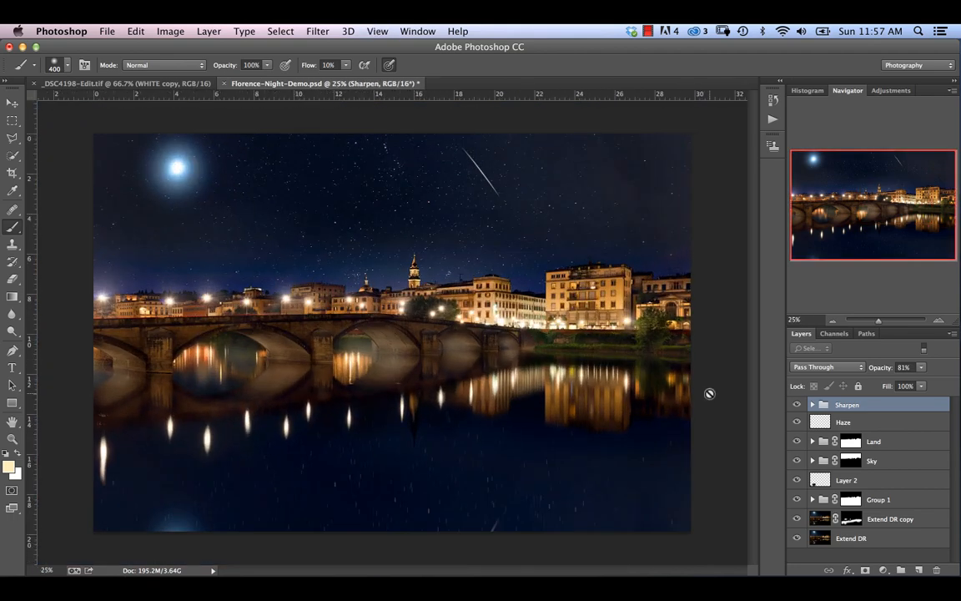
Mask the Sharpen group with black linear gradients that fade the effect from the upper sky and the lower water, and check the difference
click(865, 571)
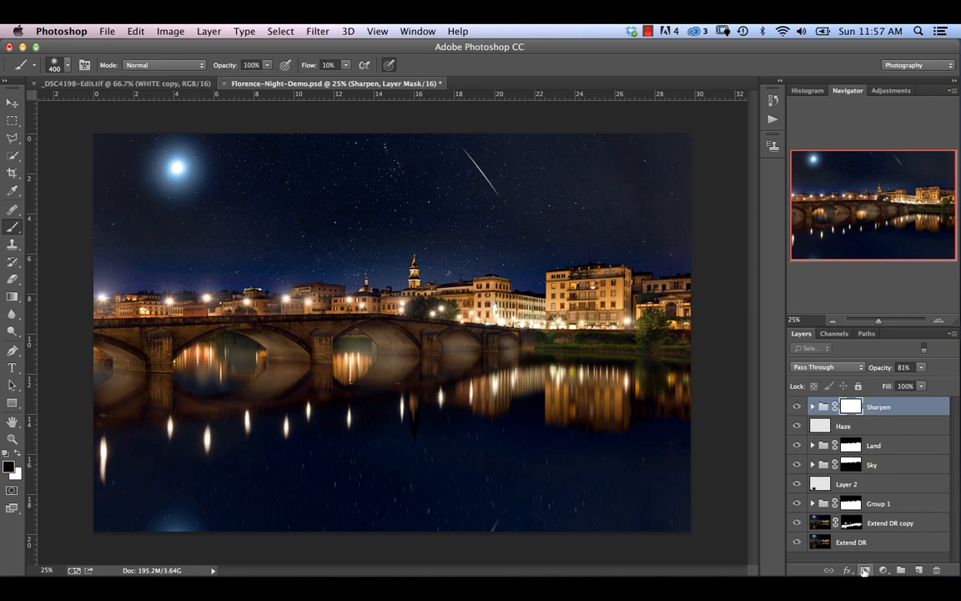
click(12, 297)
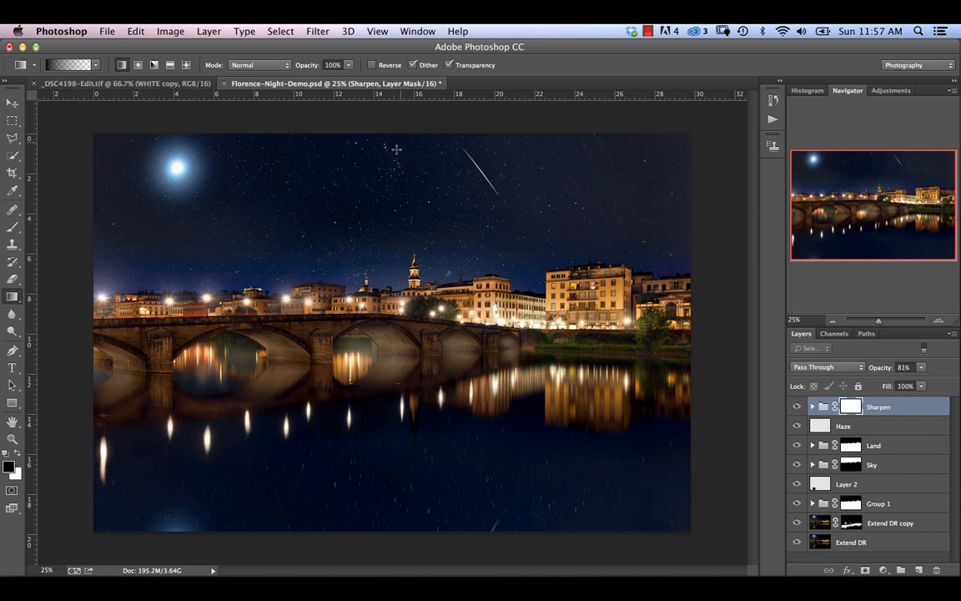
drag(406, 107, 405, 275)
drag(414, 452, 411, 366)
click(796, 407)
click(797, 408)
Add a Selective Color adjustment above Sharpen, setting the Blues range to cyan +16% and slightly less magenta
click(883, 570)
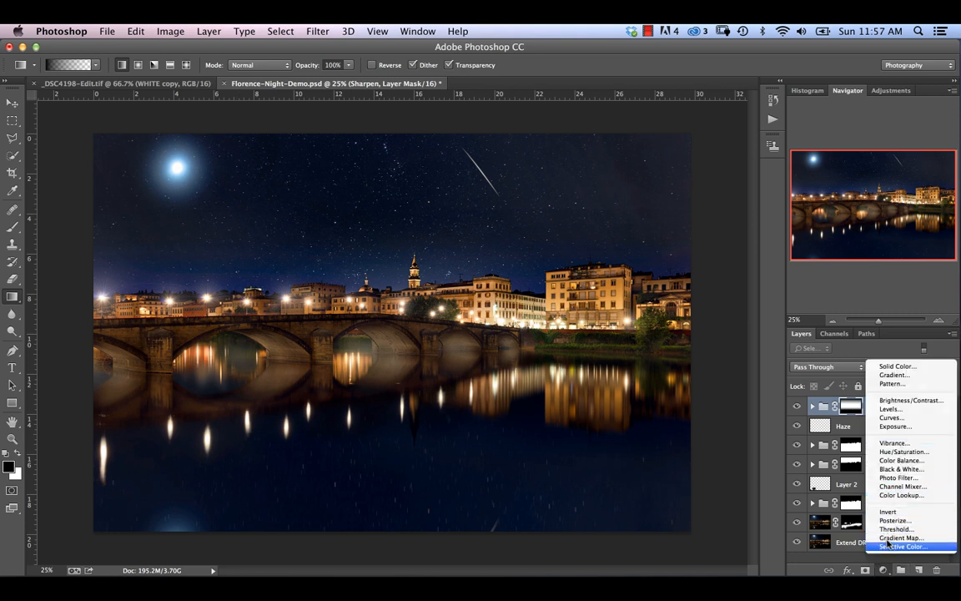
click(891, 546)
click(743, 277)
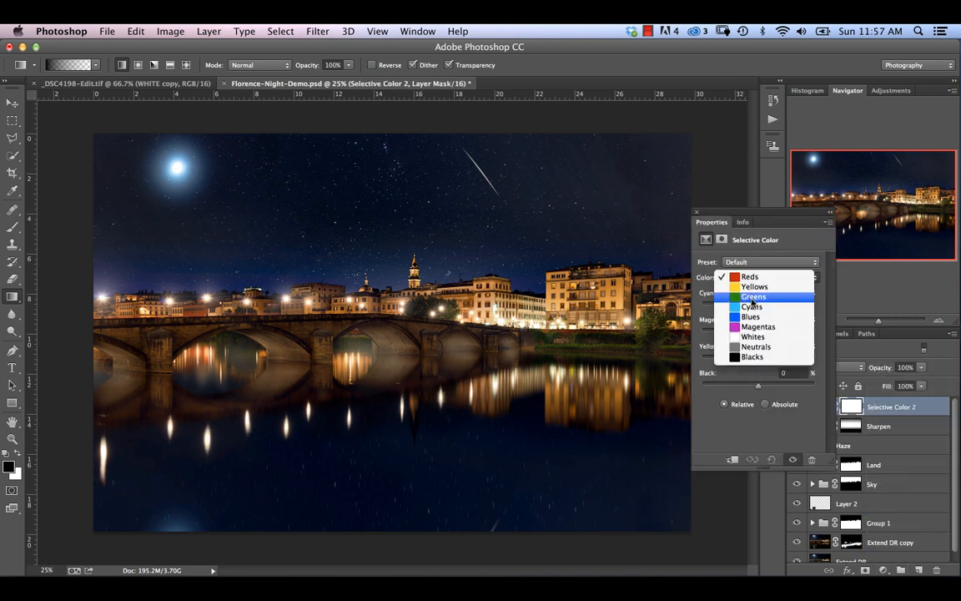
click(747, 318)
drag(762, 307, 768, 307)
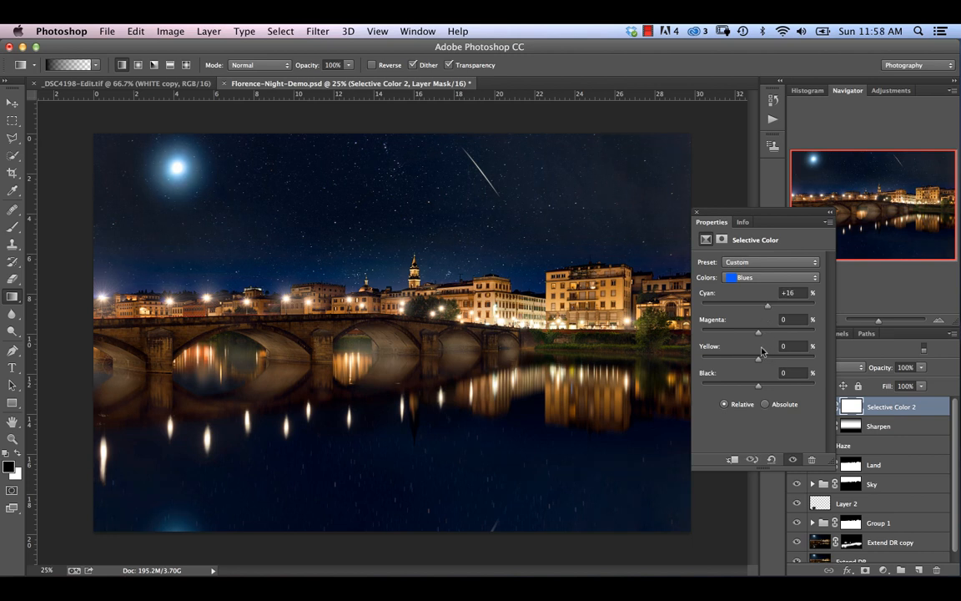
drag(757, 331, 753, 333)
drag(759, 387, 758, 393)
Try shifting the yellow amount in the Whites range of the Selective Color adjustment
click(772, 277)
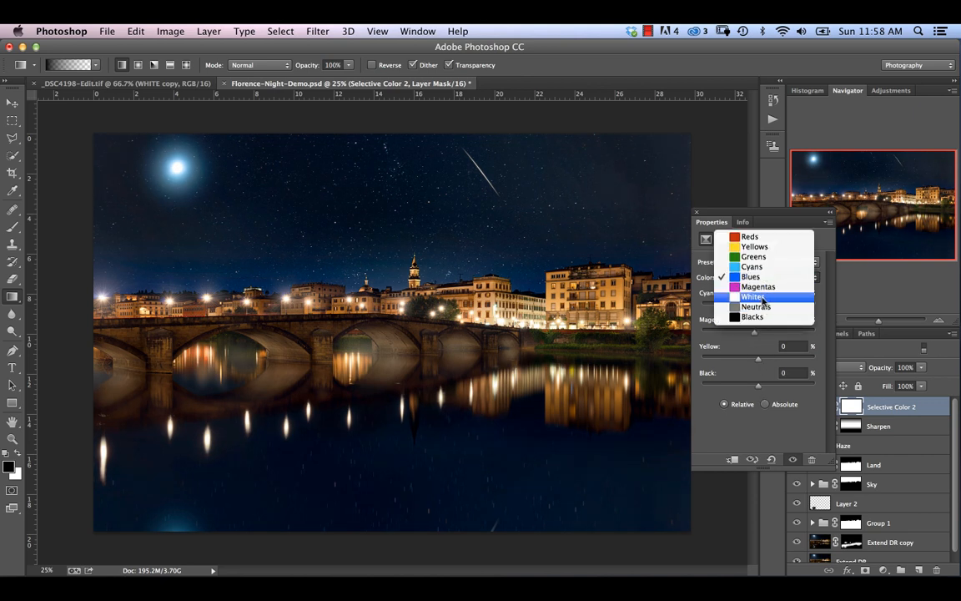
click(755, 301)
mouse_move(767, 362)
mouse_down()
mouse_move(783, 362)
mouse_move(758, 363)
mouse_up()
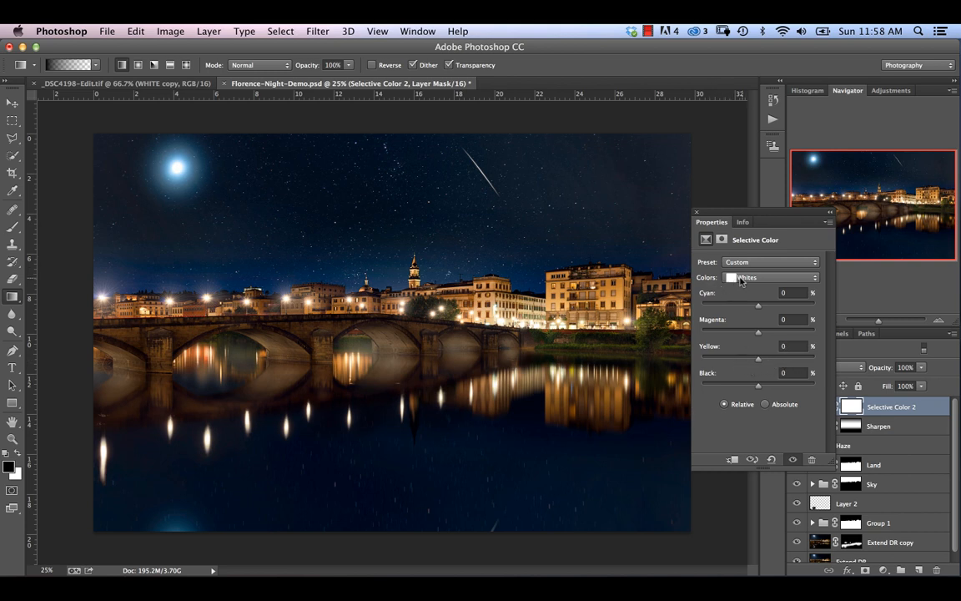
Set magenta to -1% and yellow to 0% in the Reds range of the Selective Color adjustment
click(753, 280)
click(750, 217)
drag(758, 360, 756, 336)
double_click(709, 348)
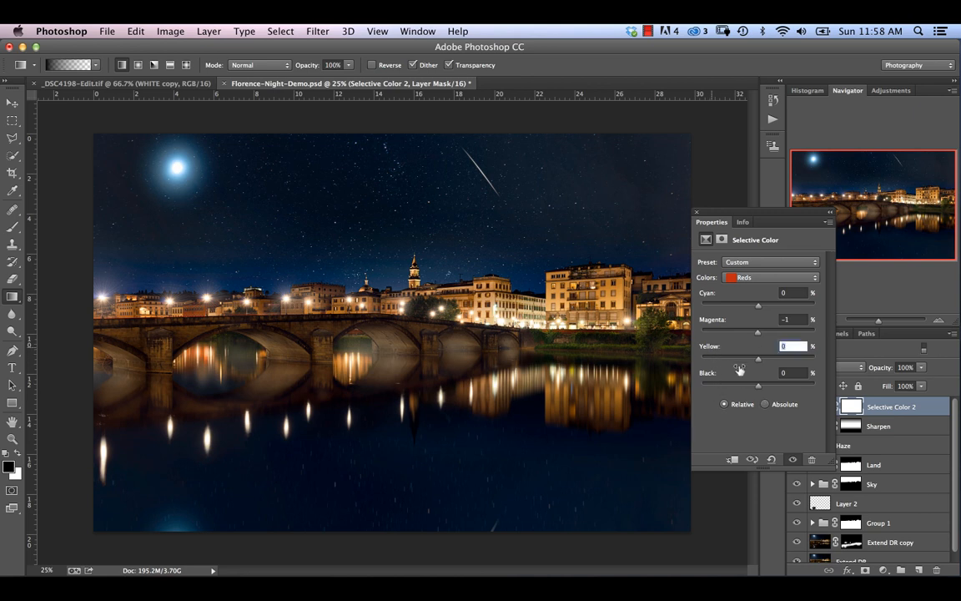
Review the Blues range of the Selective Color adjustment and compare the photo with and without that layer
click(738, 280)
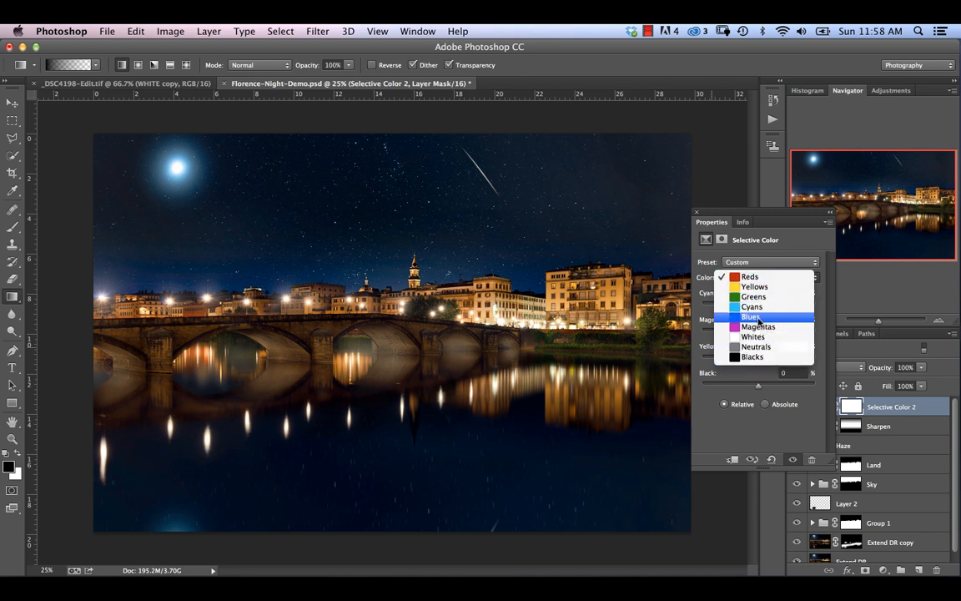
click(765, 321)
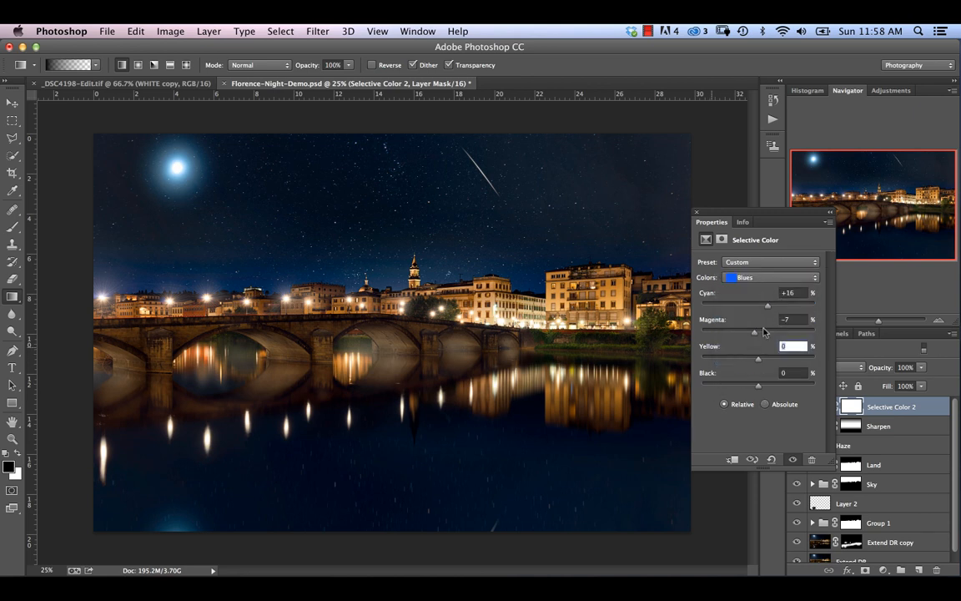
click(712, 234)
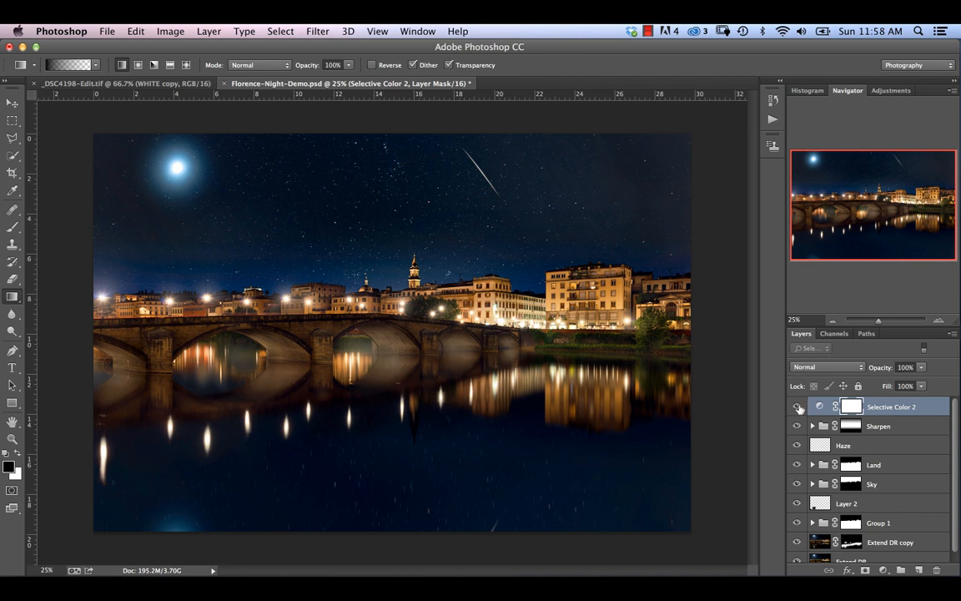
click(797, 406)
click(797, 407)
Compare the finished photo with the Extend DR base layer shown alone, restoring all layers' visibility
scroll(864, 523, down, 1)
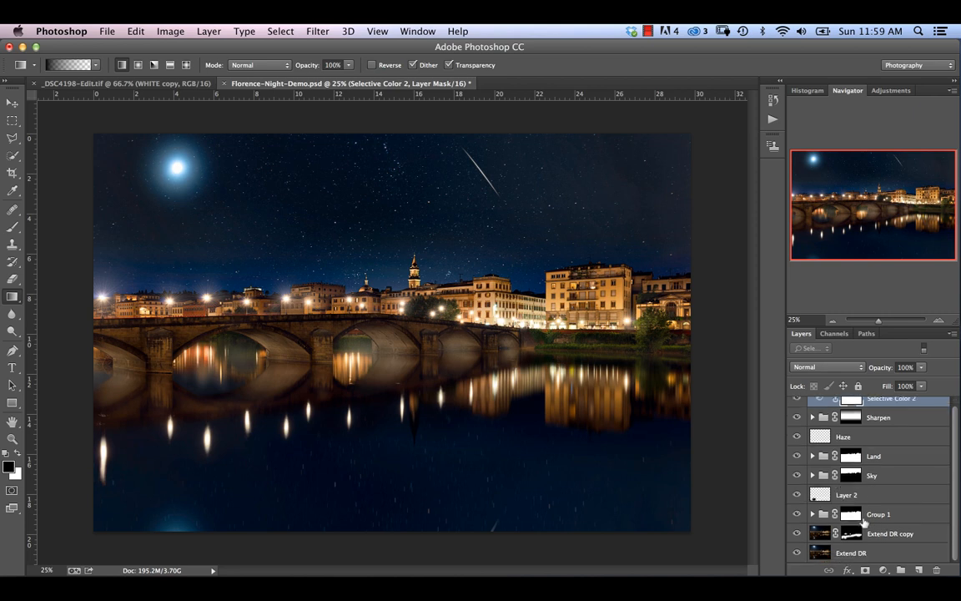
alt+click(796, 554)
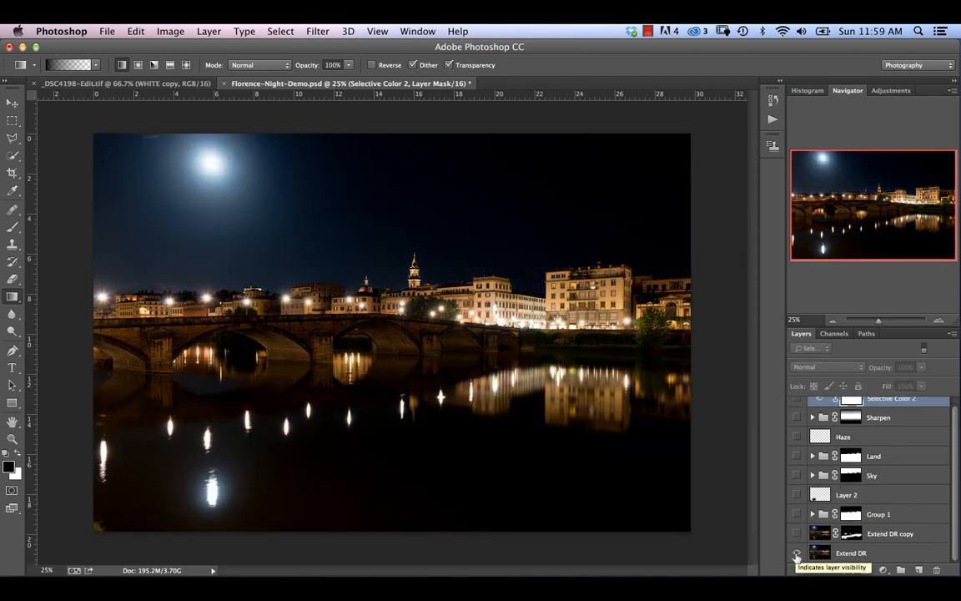
alt+click(796, 554)
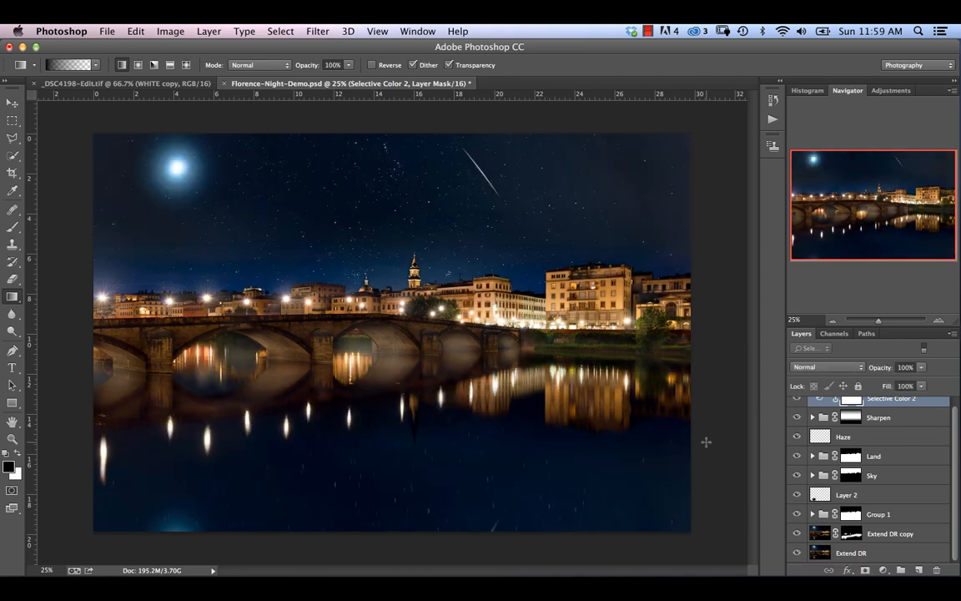